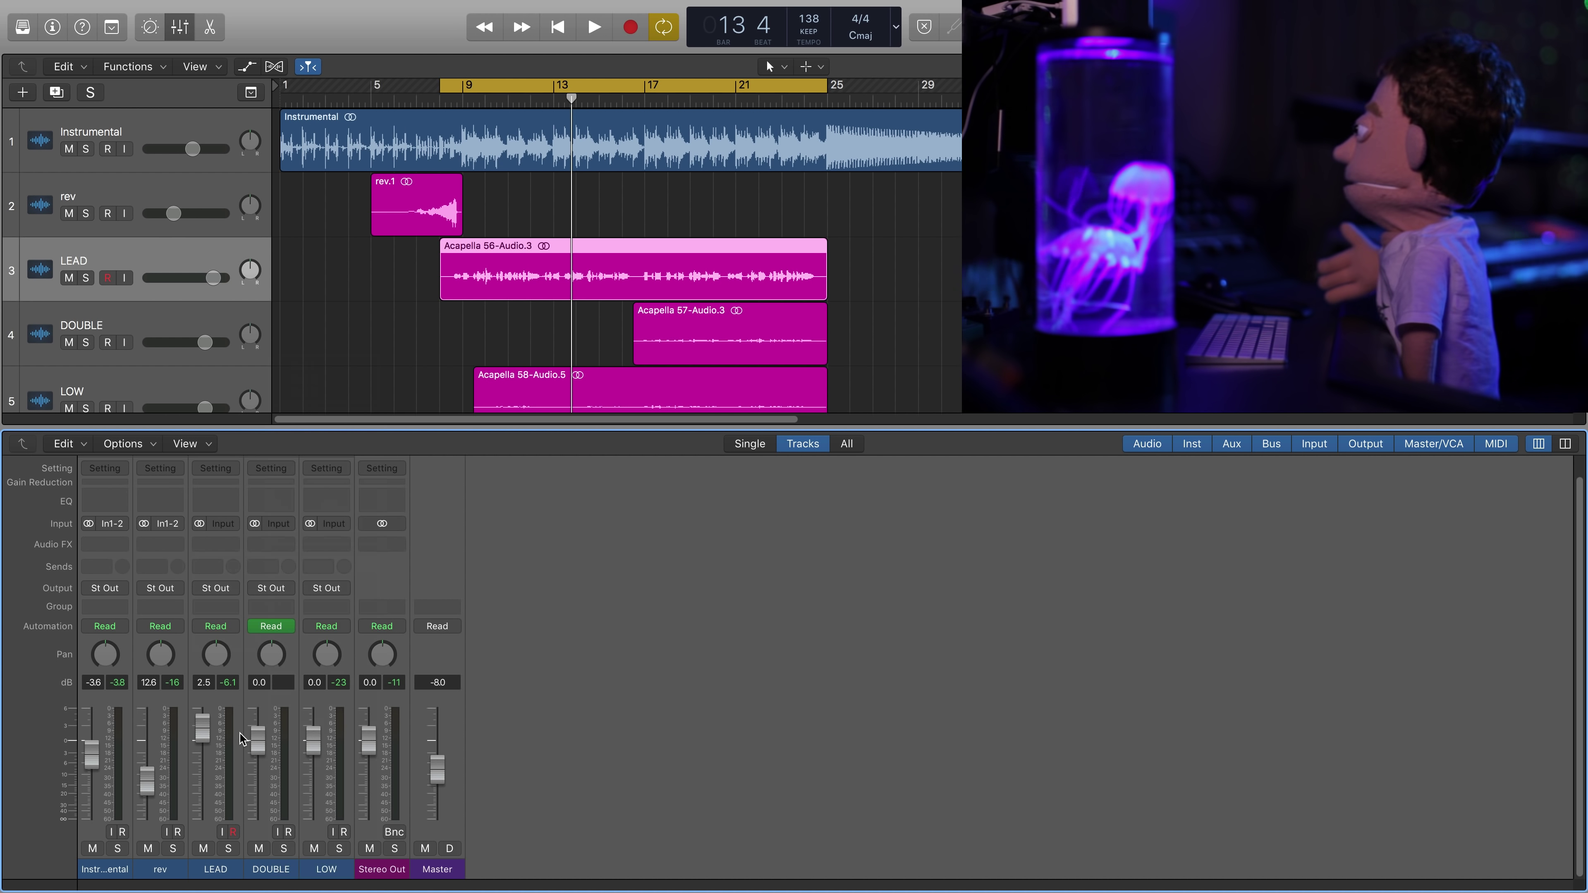
- Select the LOW track, start playback and select the three vocal regions together
click(324, 875)
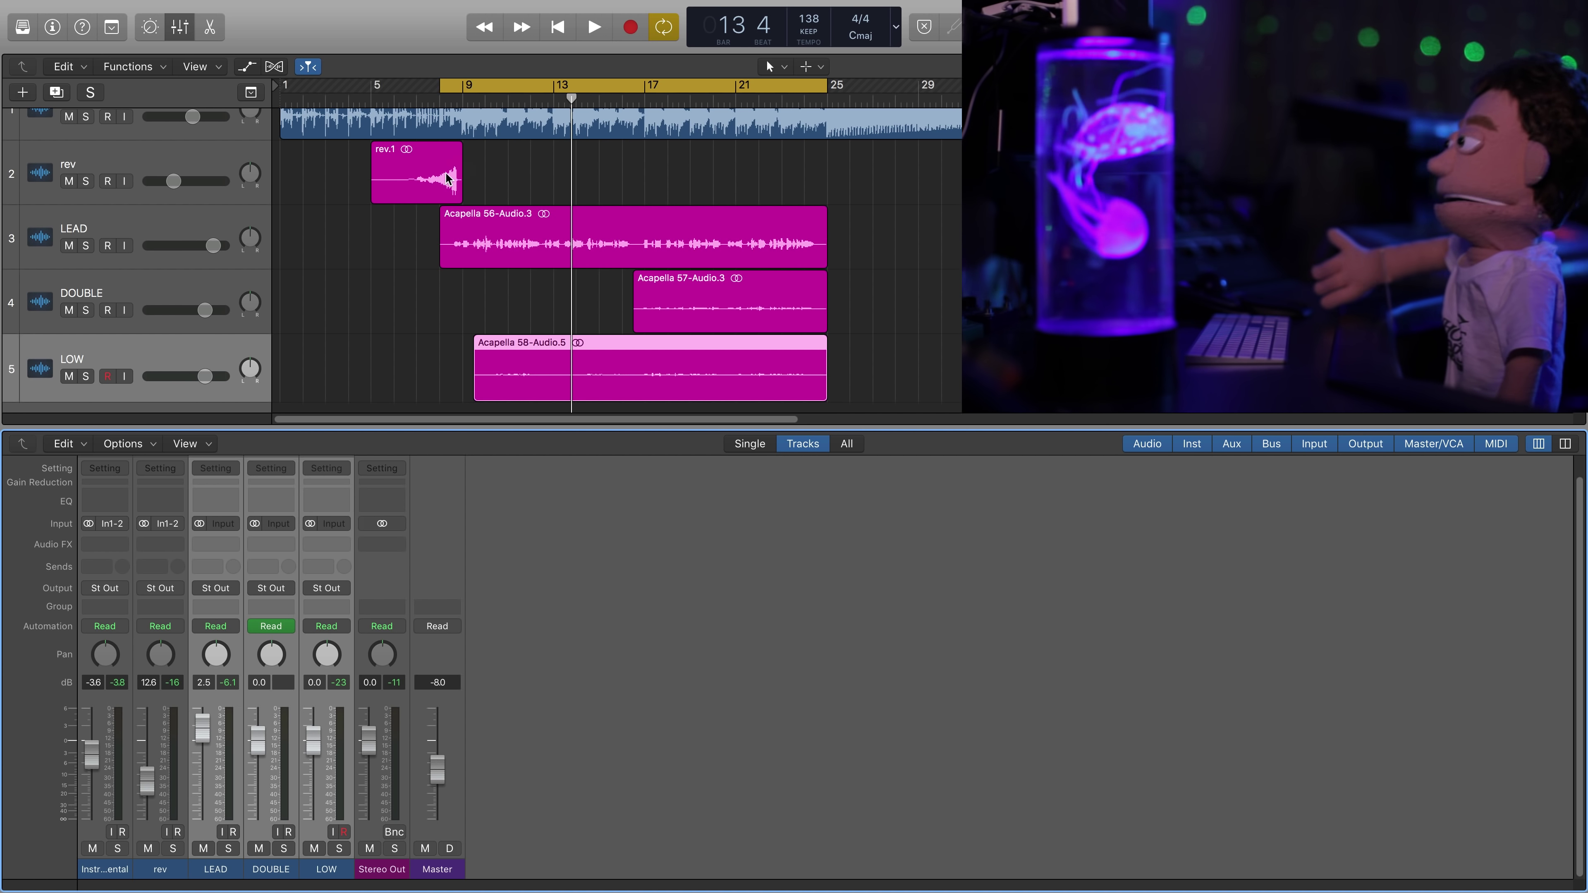
key(space)
key(space)
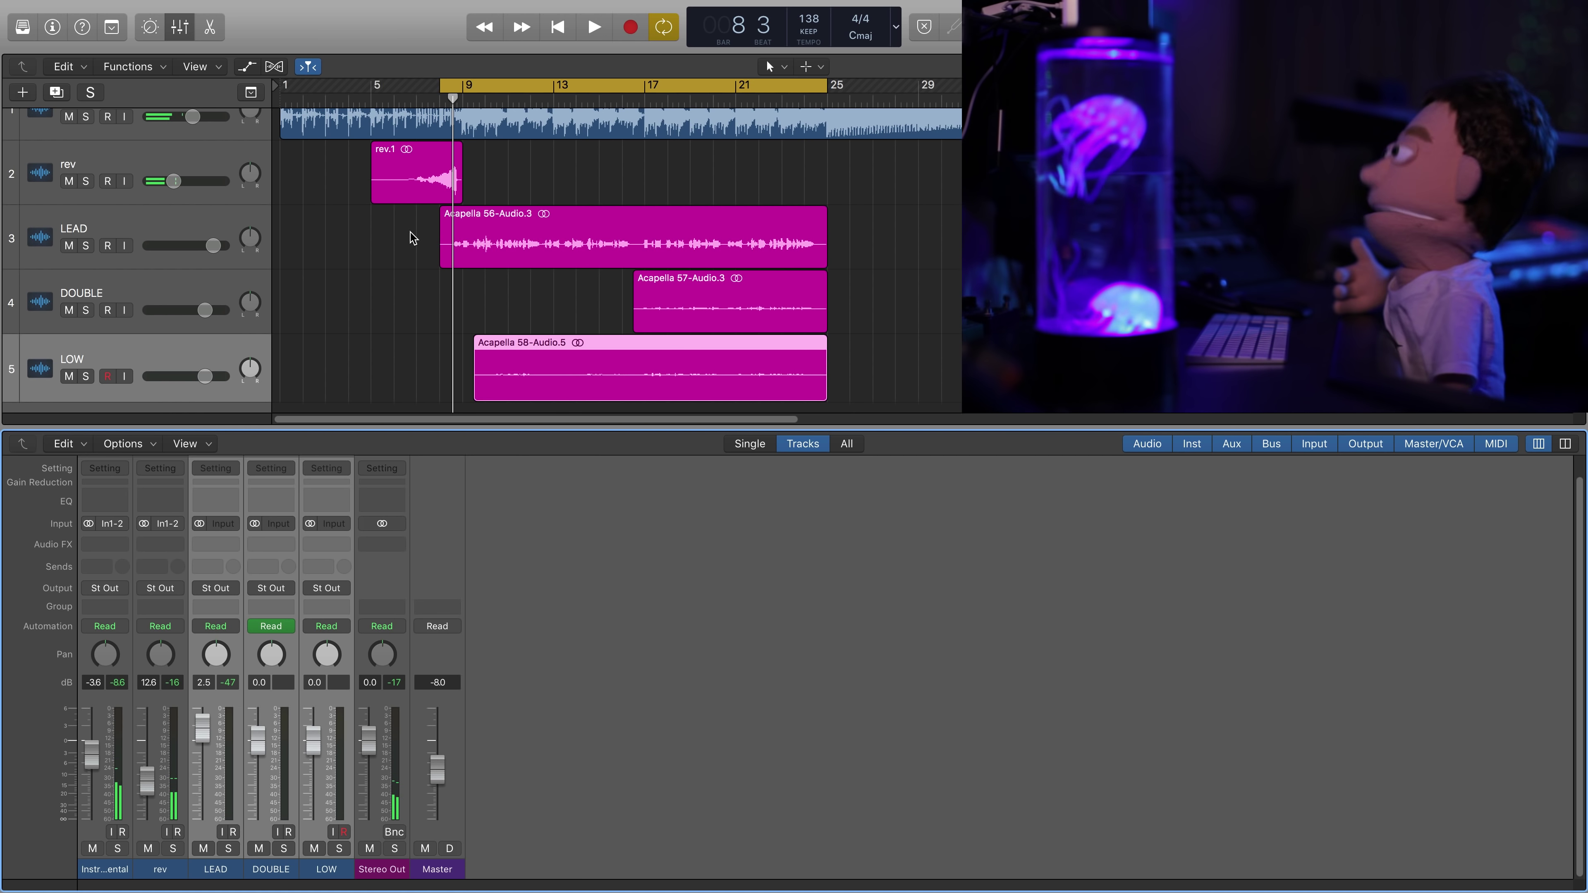
drag(412, 237, 749, 371)
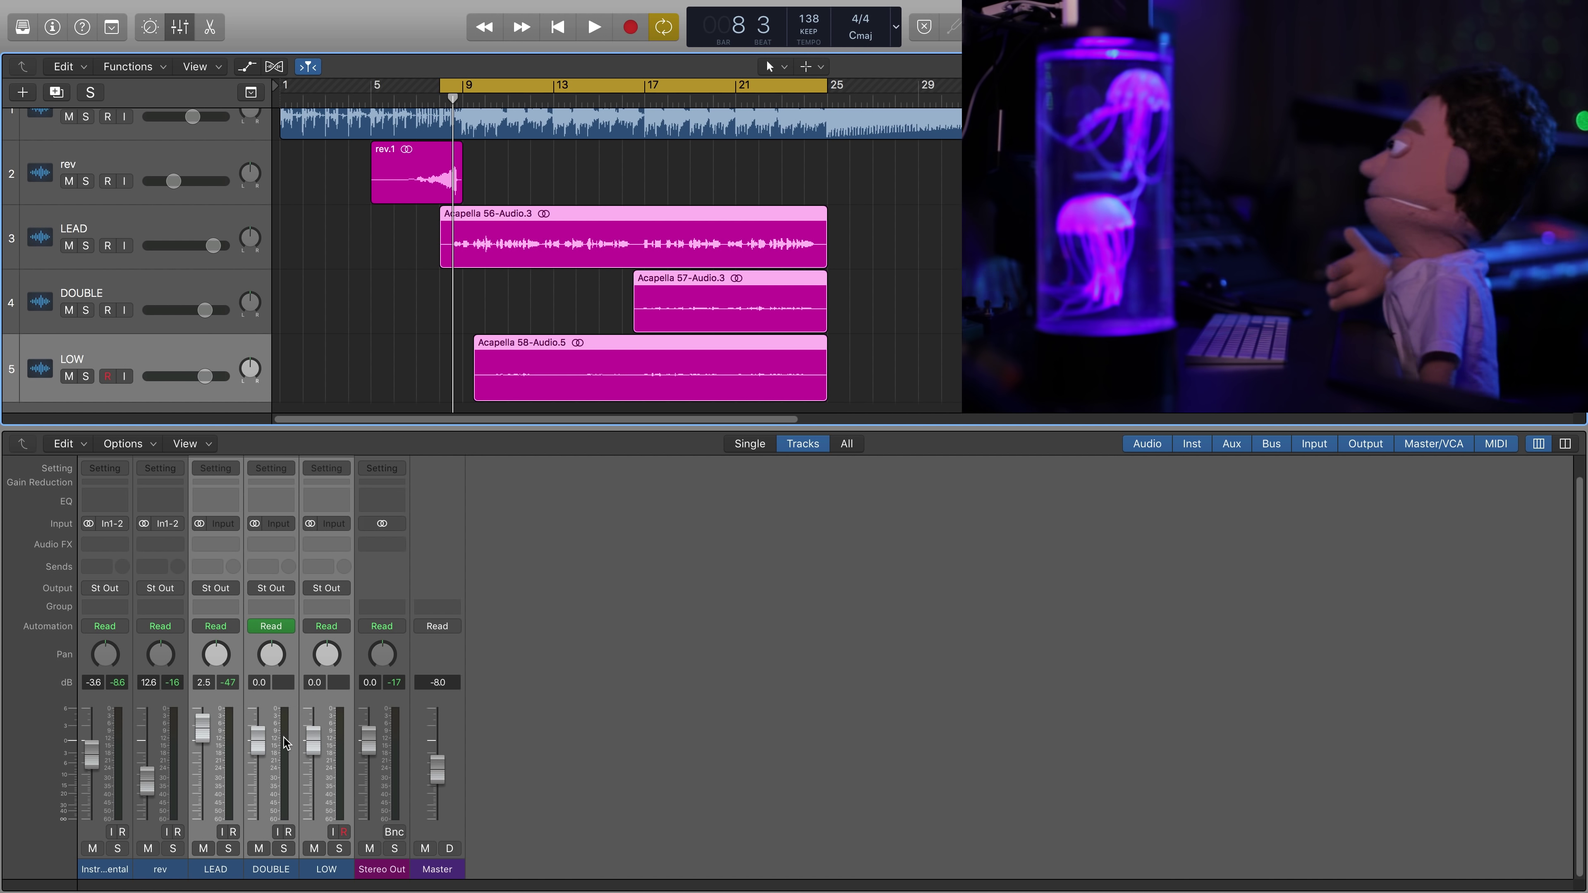
- Add sends to Bus 1, Bus 2 and Bus 3 on the LEAD, DOUBLE and LOW channels
click(216, 567)
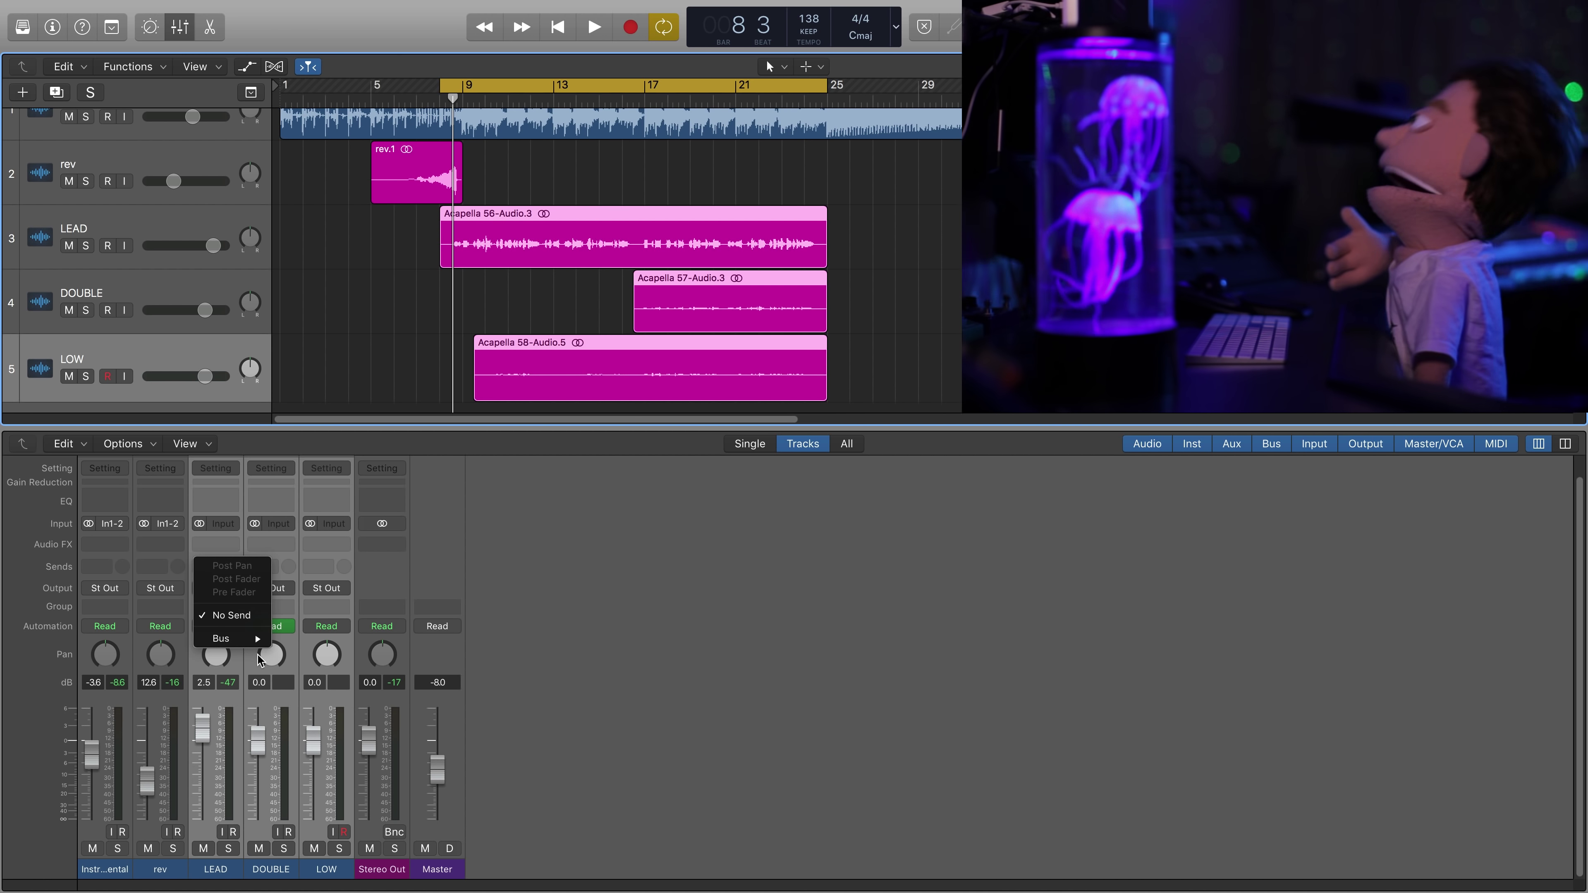
mouse_move(237, 638)
click(322, 366)
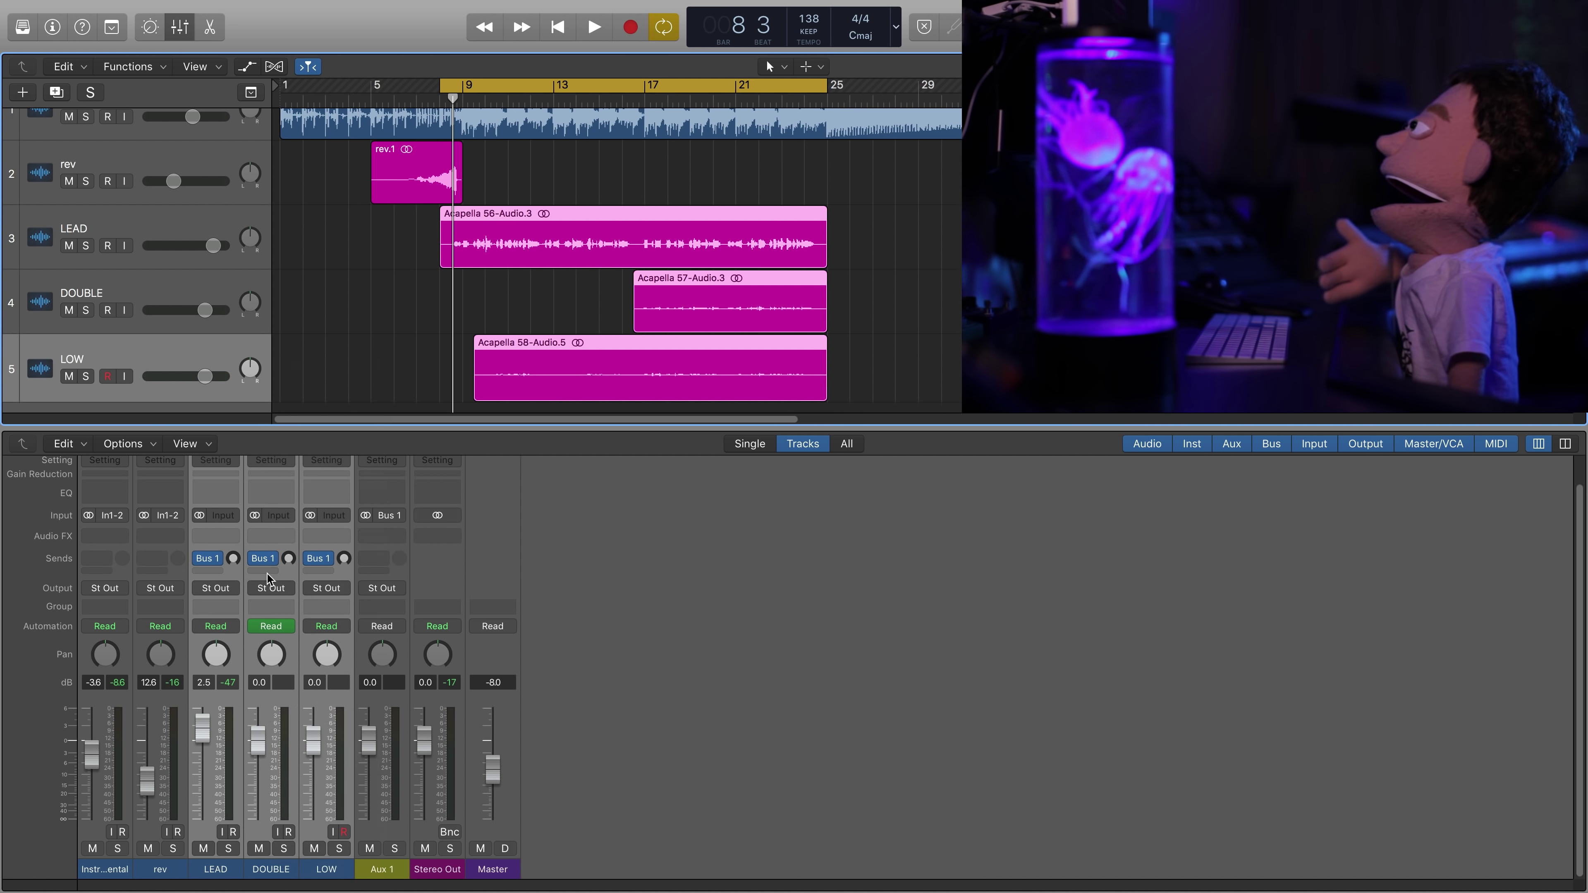
click(219, 566)
mouse_move(234, 647)
click(304, 378)
click(215, 571)
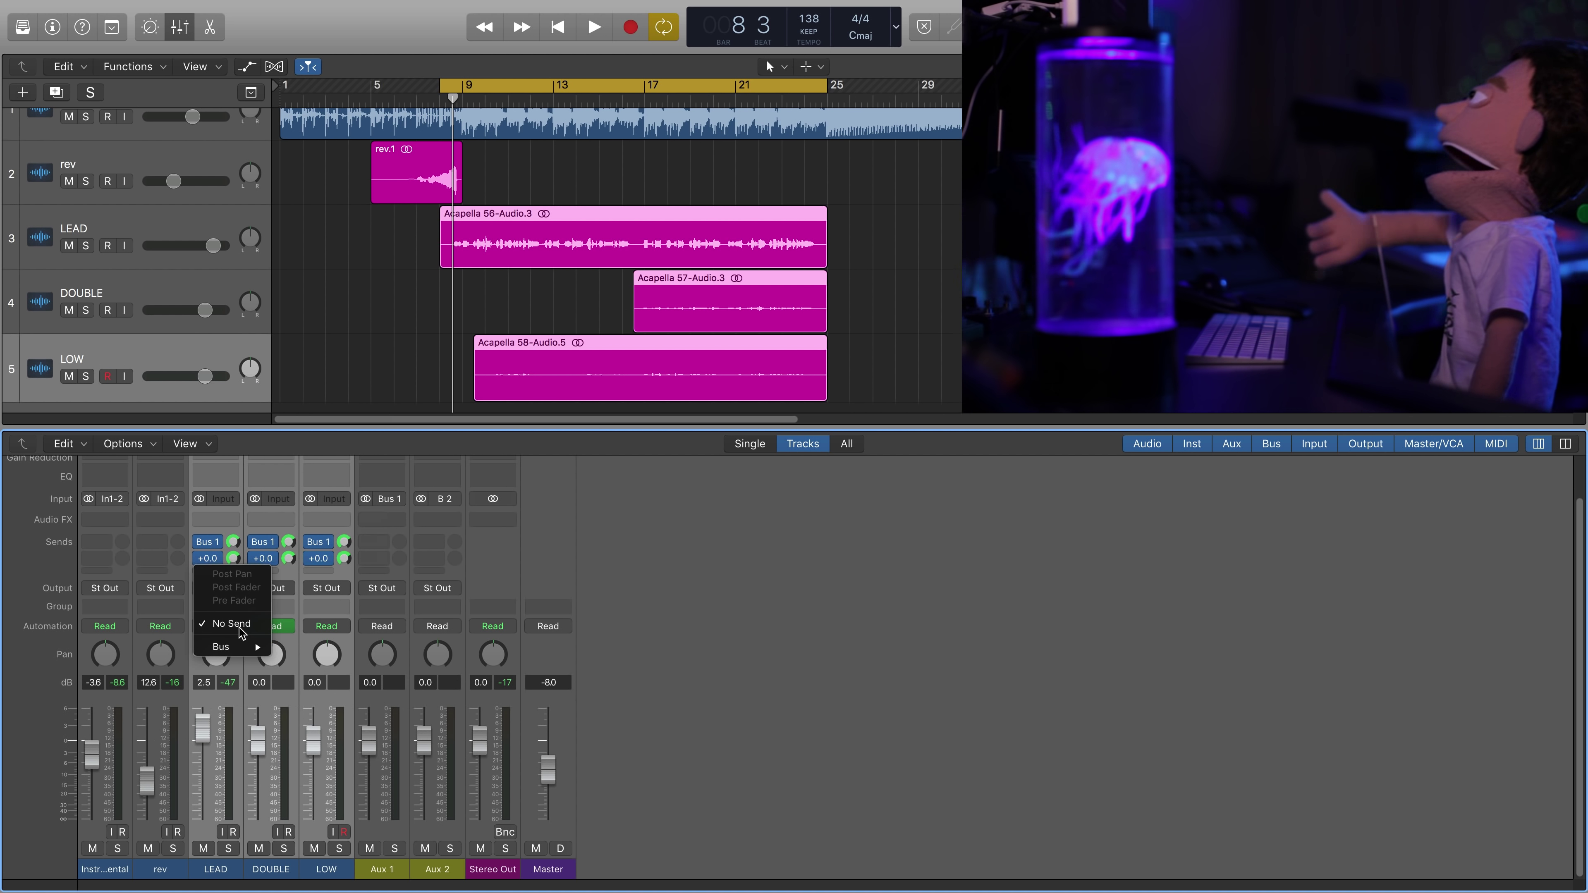
mouse_move(234, 646)
click(305, 393)
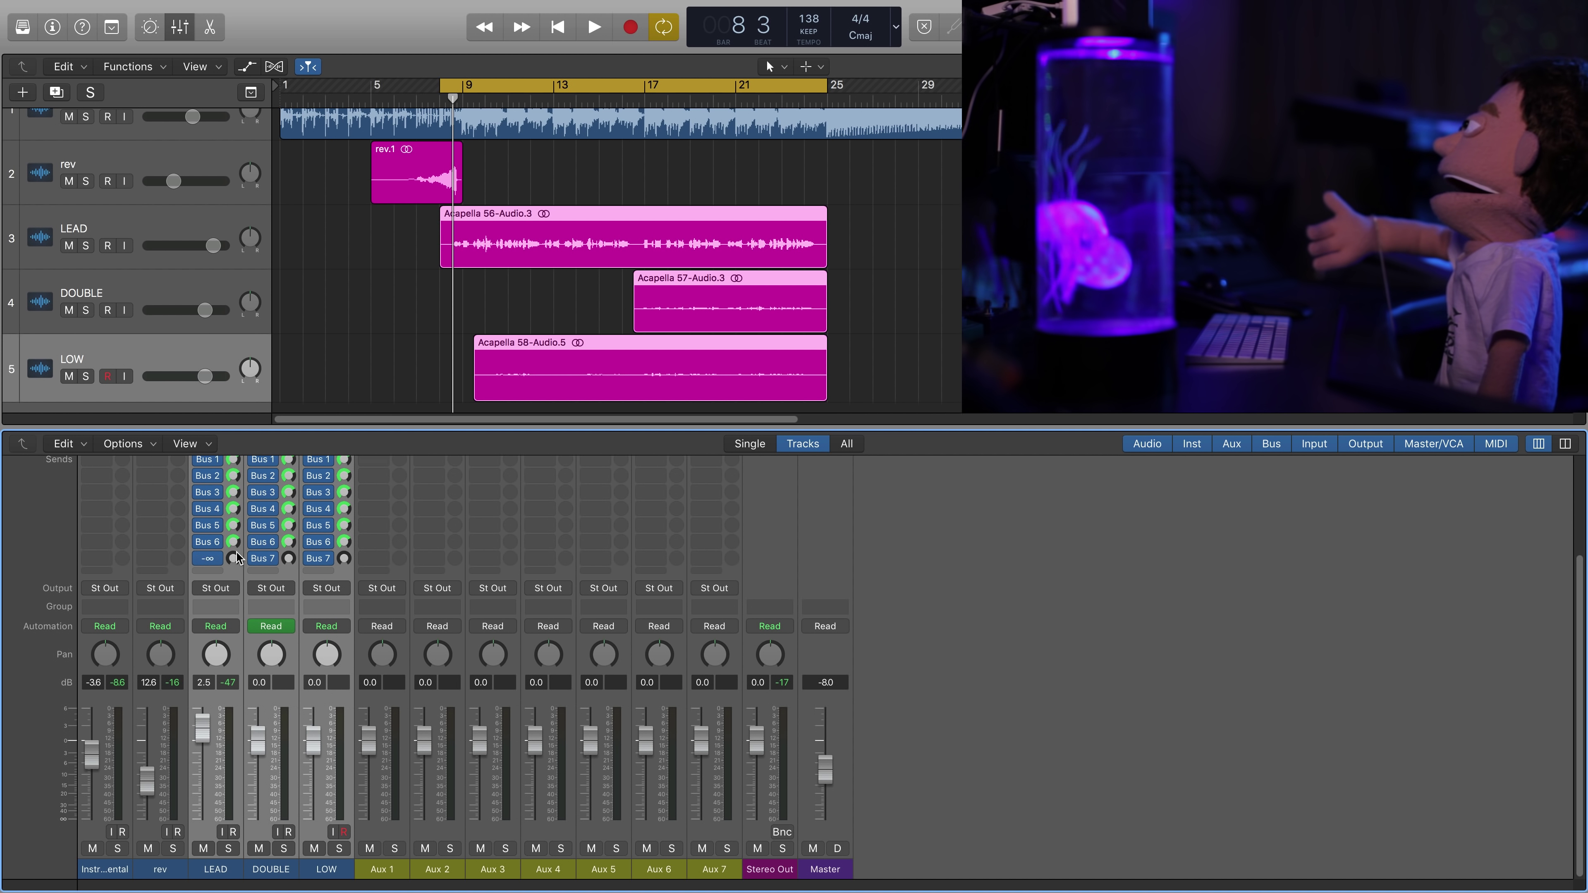
- Select Aux 1 through Aux 7 and mute all seven aux returns
drag(711, 870, 406, 875)
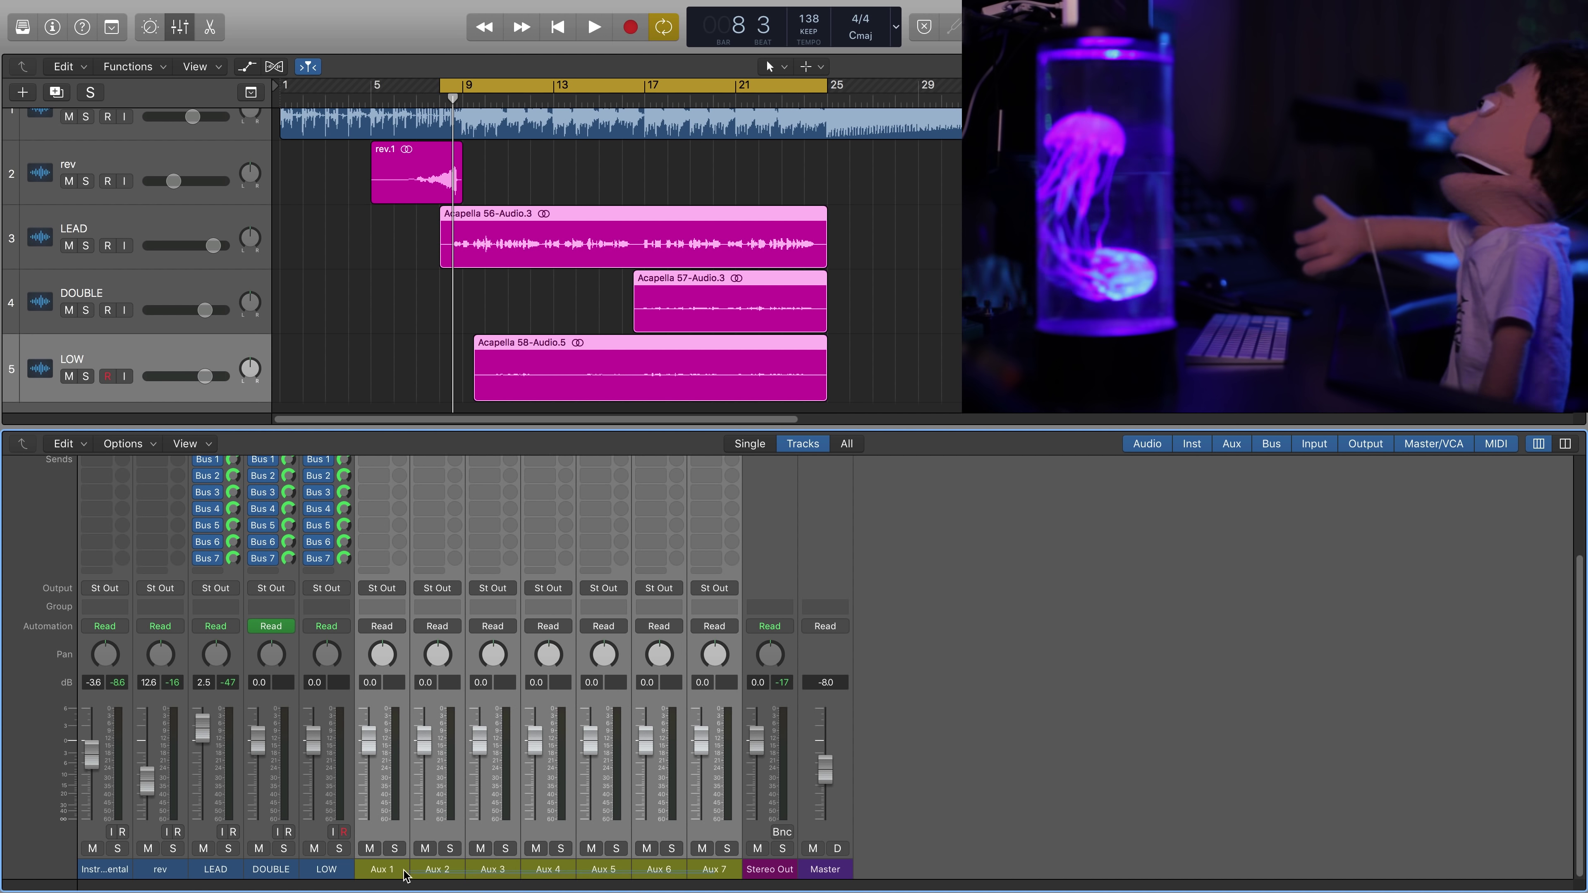
click(371, 848)
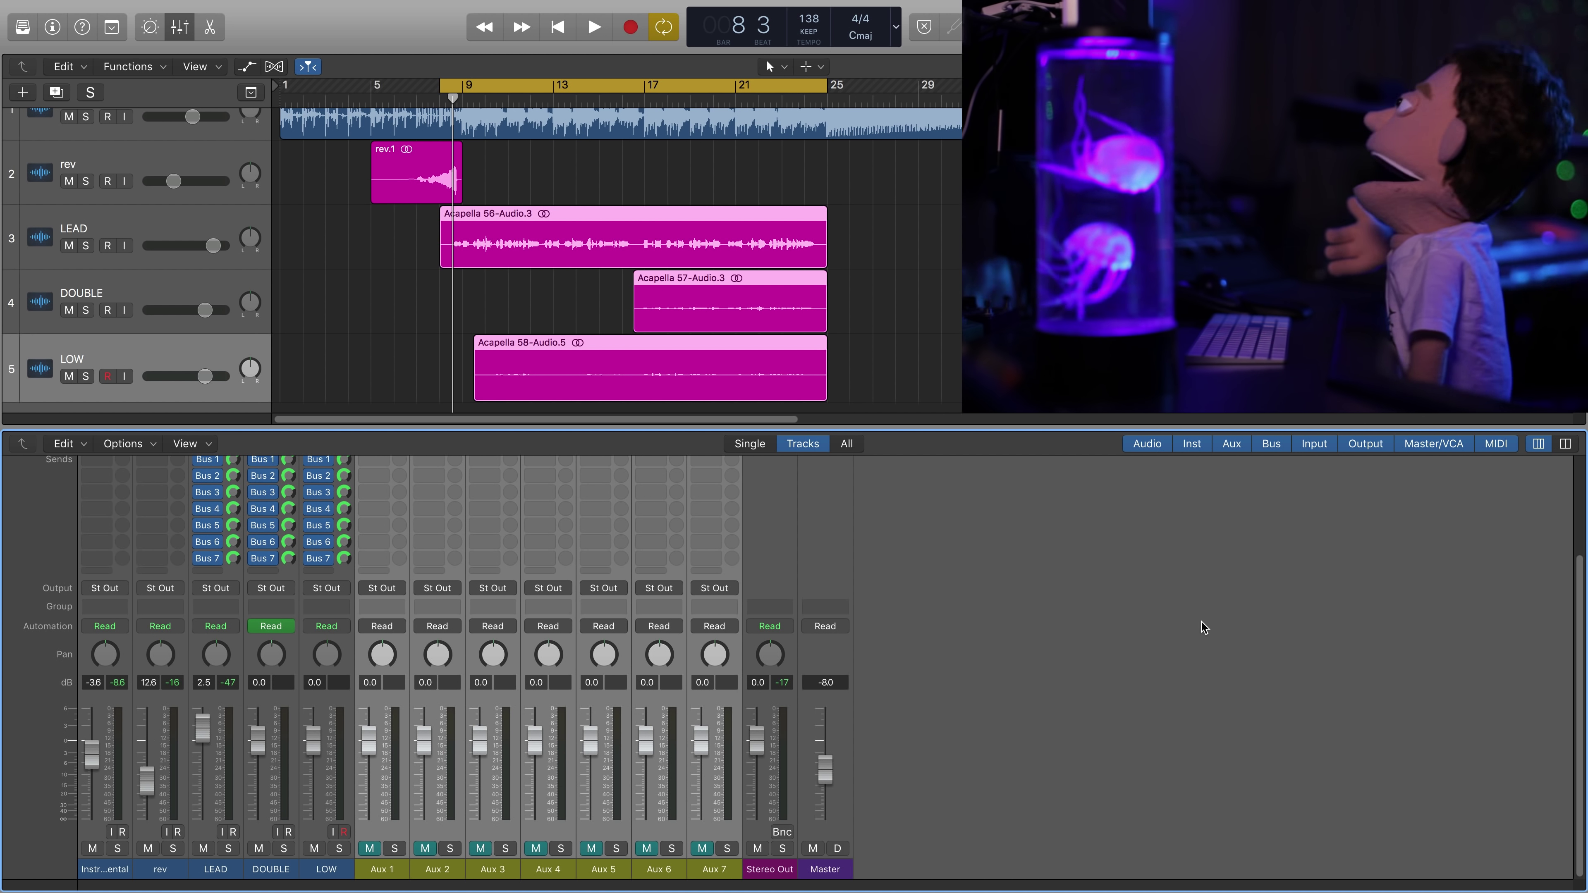
scroll(1084, 626, up, 2)
scroll(1084, 624, down, 2)
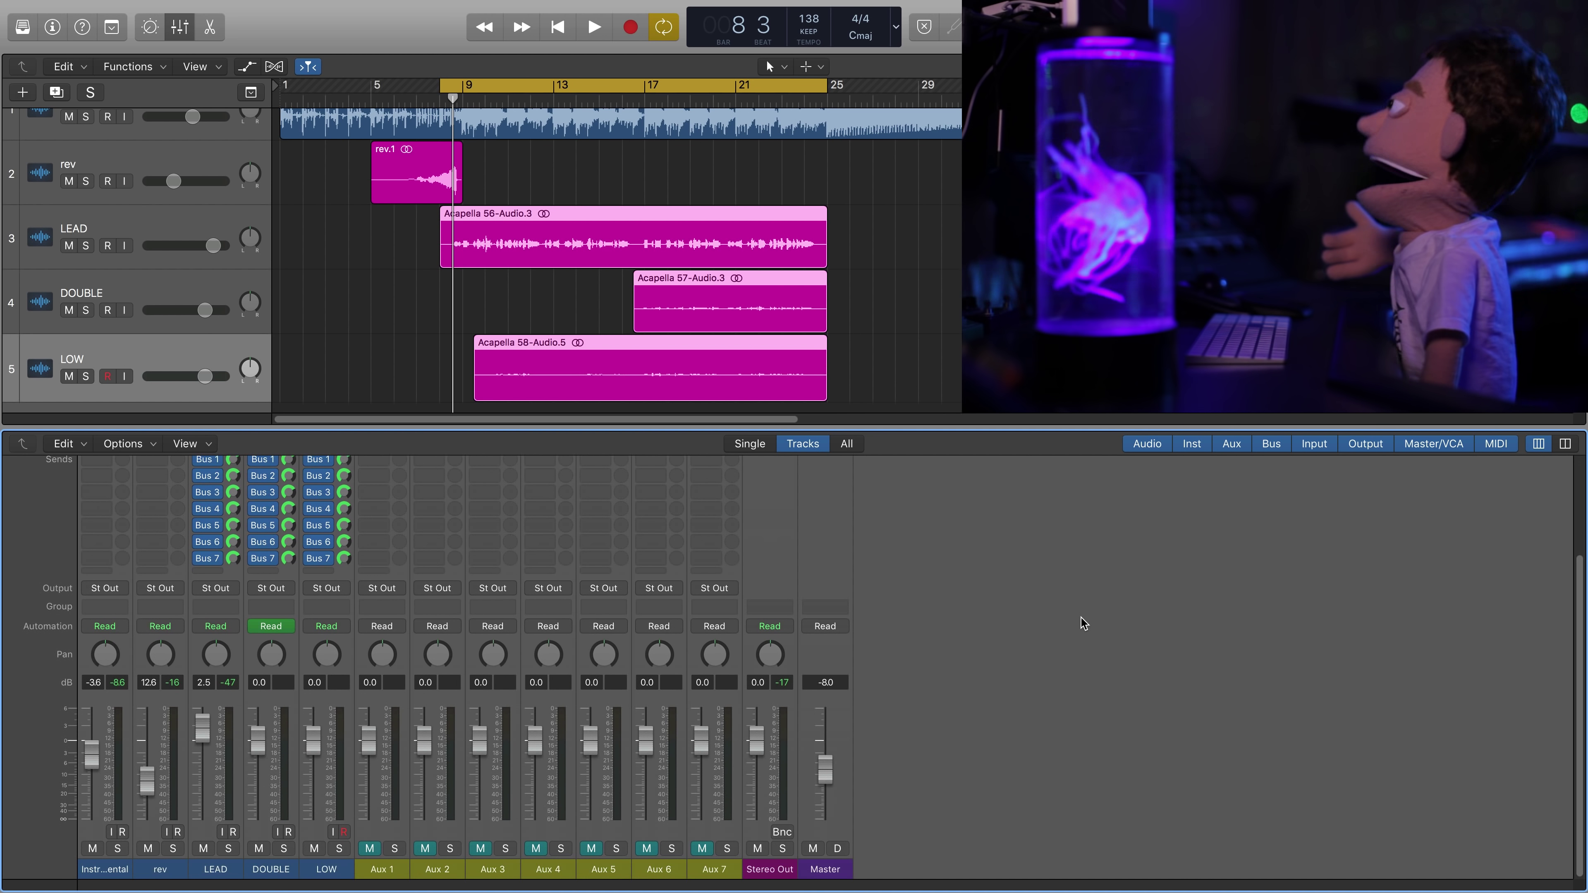
scroll(494, 588, up, 3)
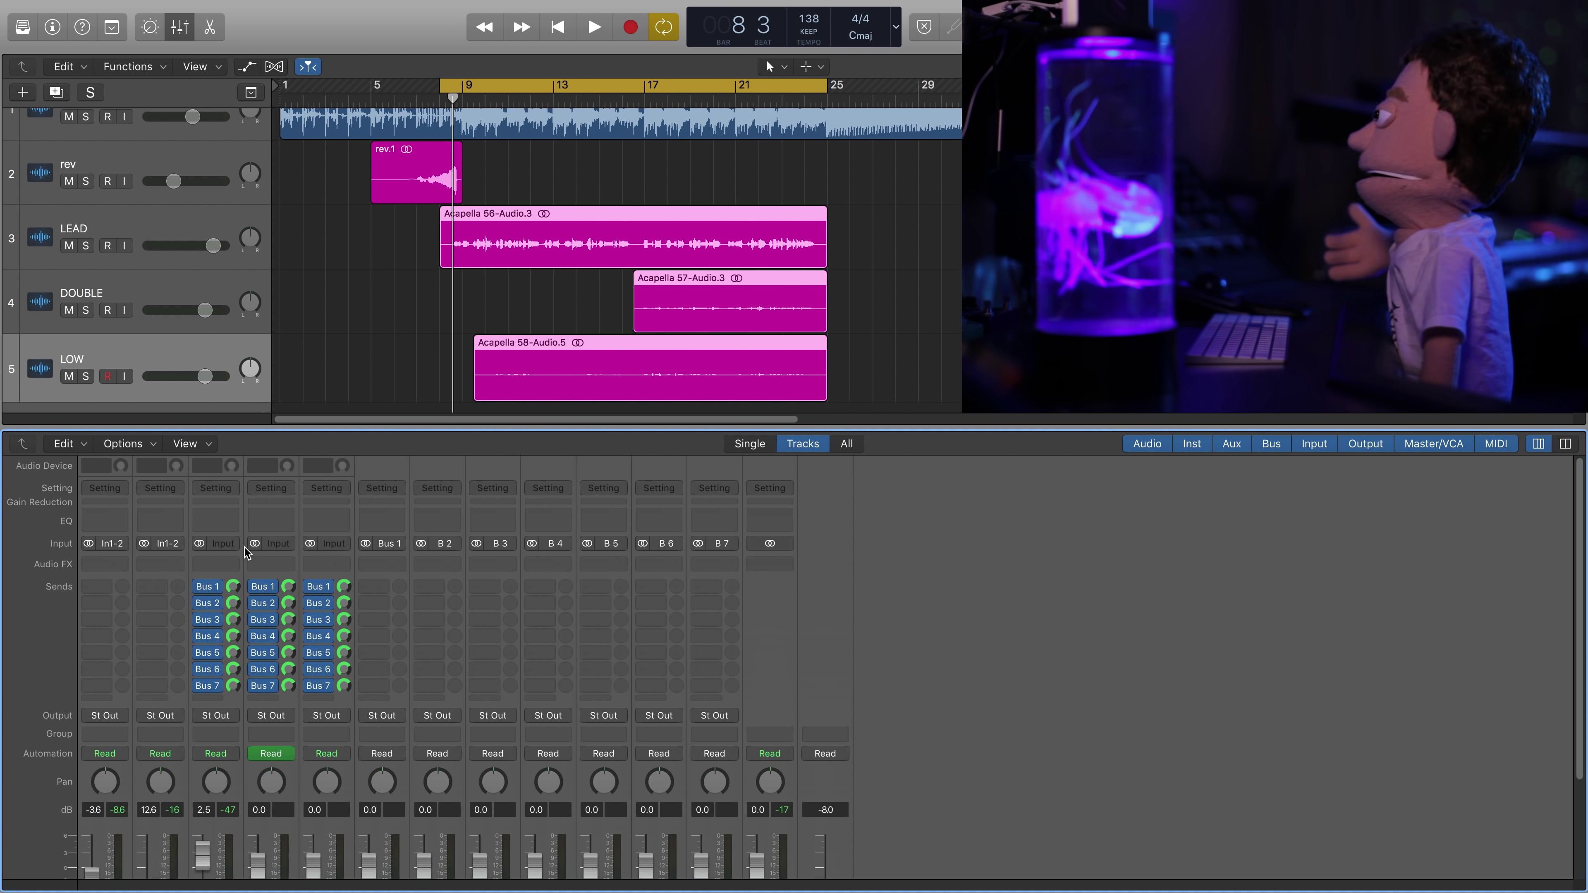
- Insert a stereo Compressor on LEAD's Audio FX slot and move its window aside
click(219, 565)
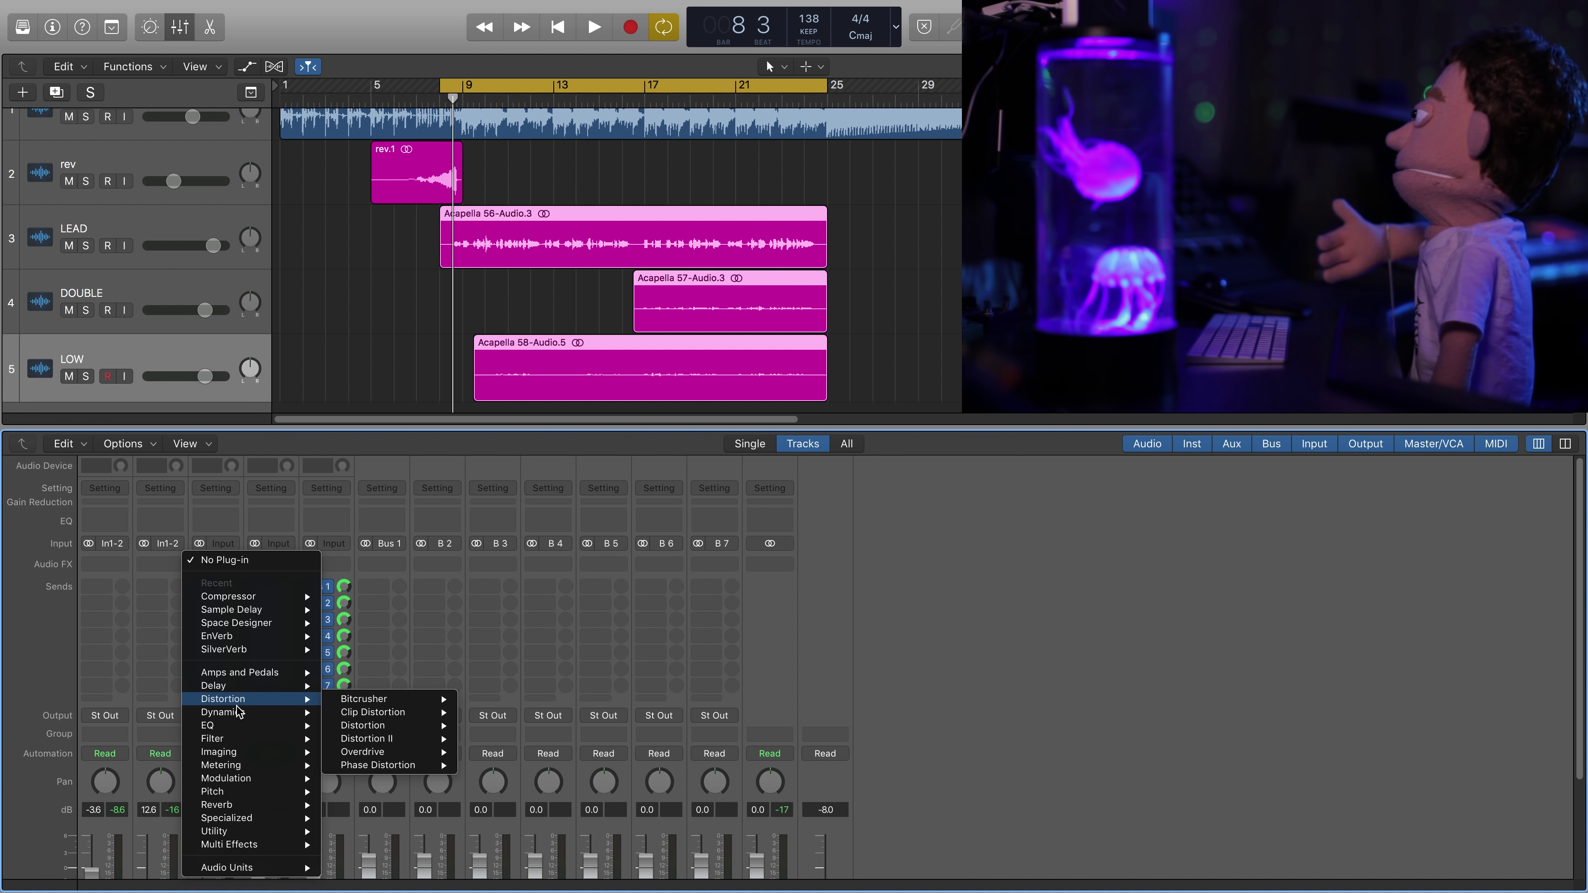
mouse_move(268, 716)
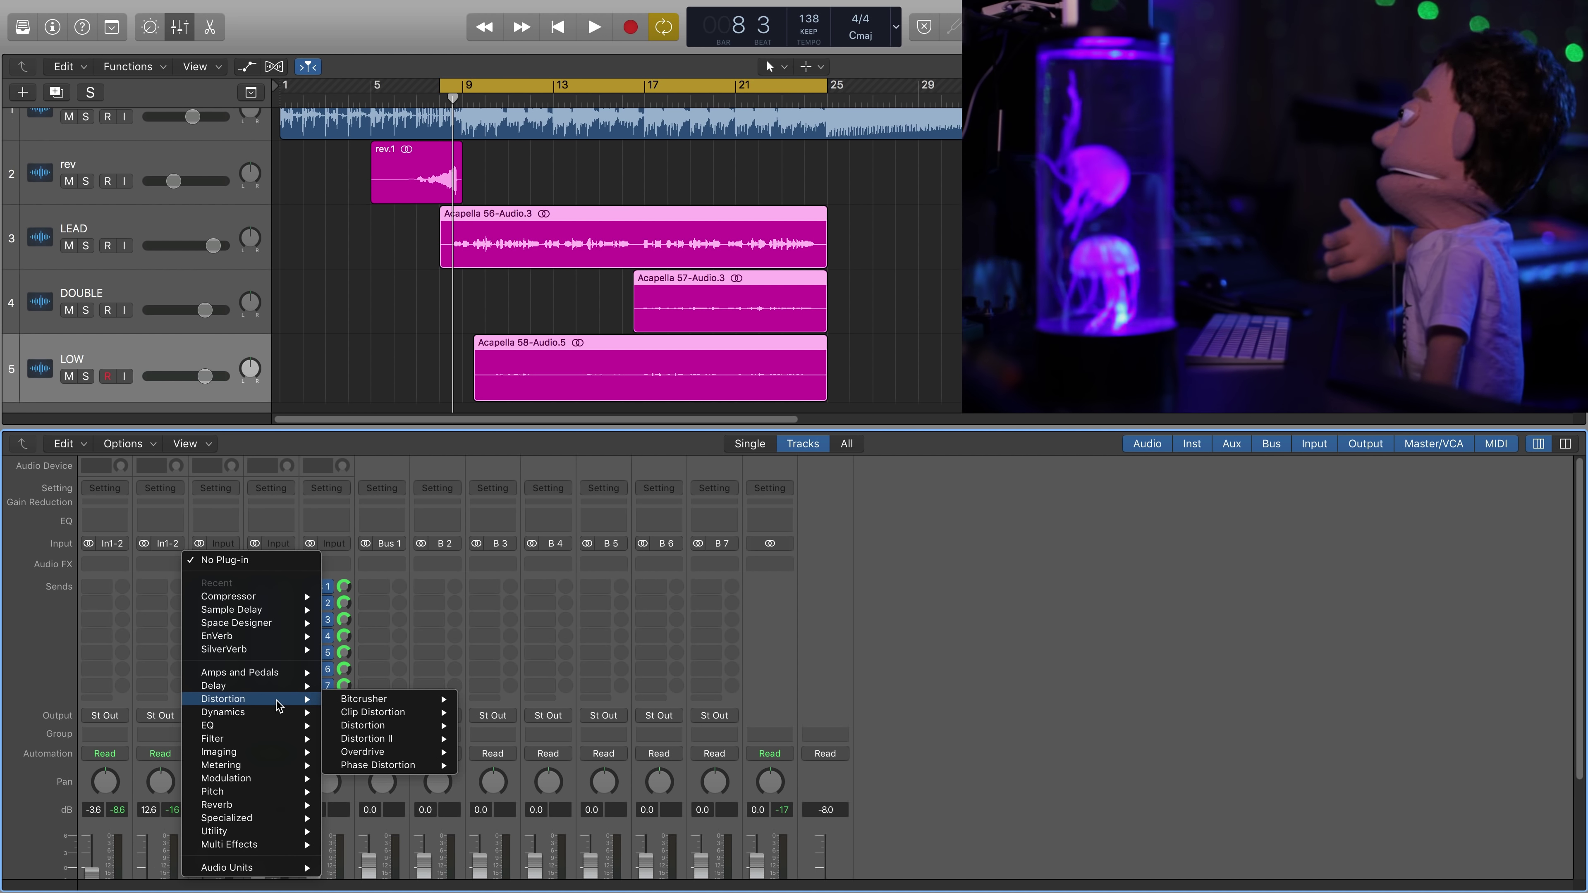
mouse_move(346, 718)
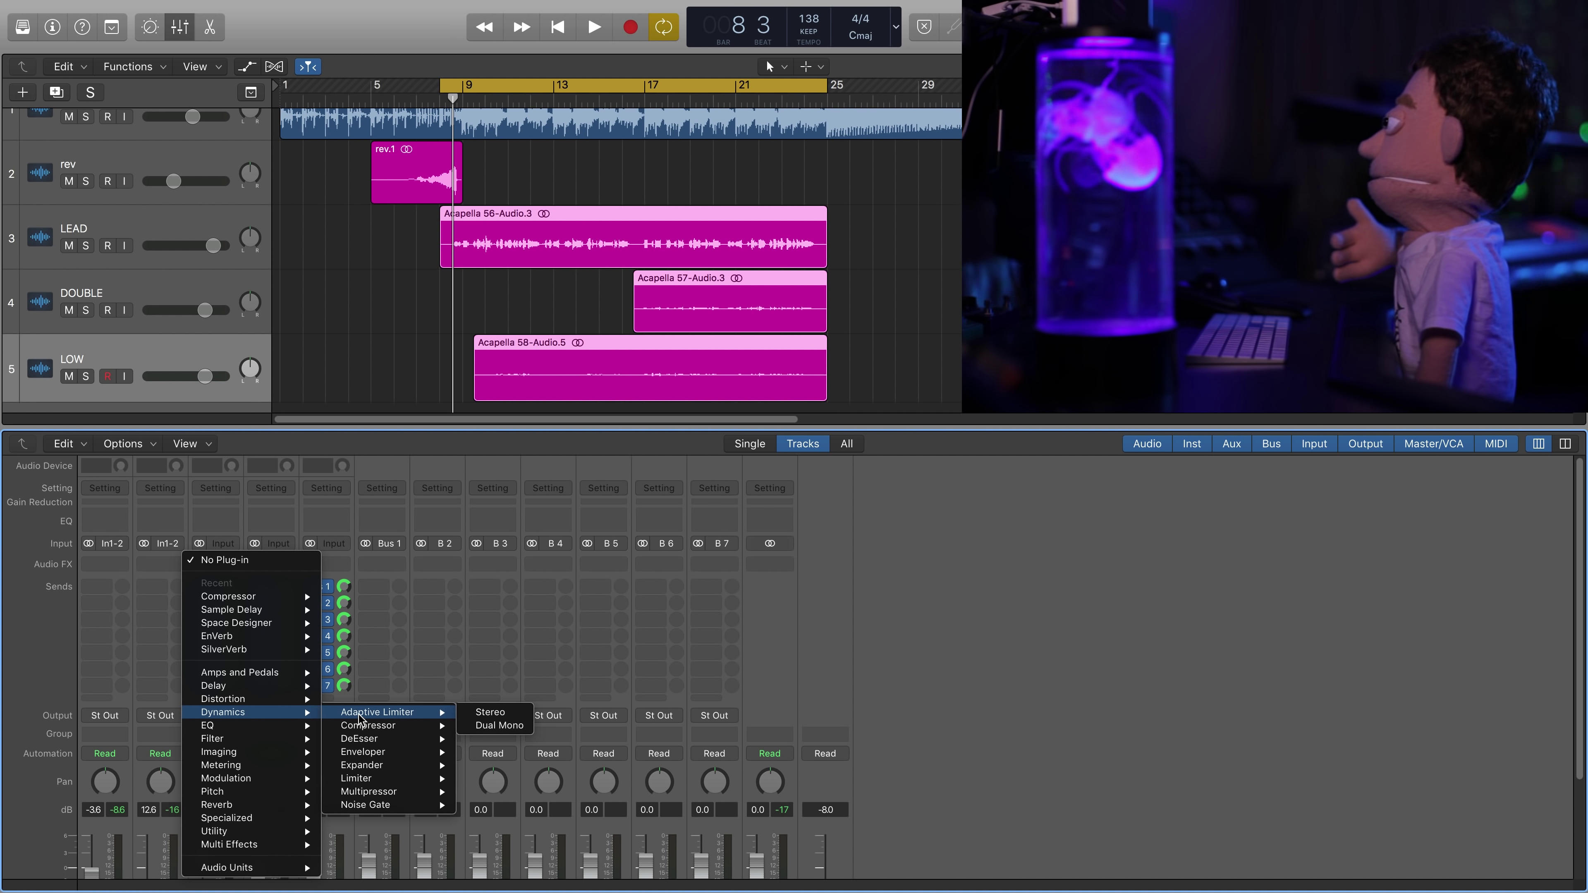
click(523, 730)
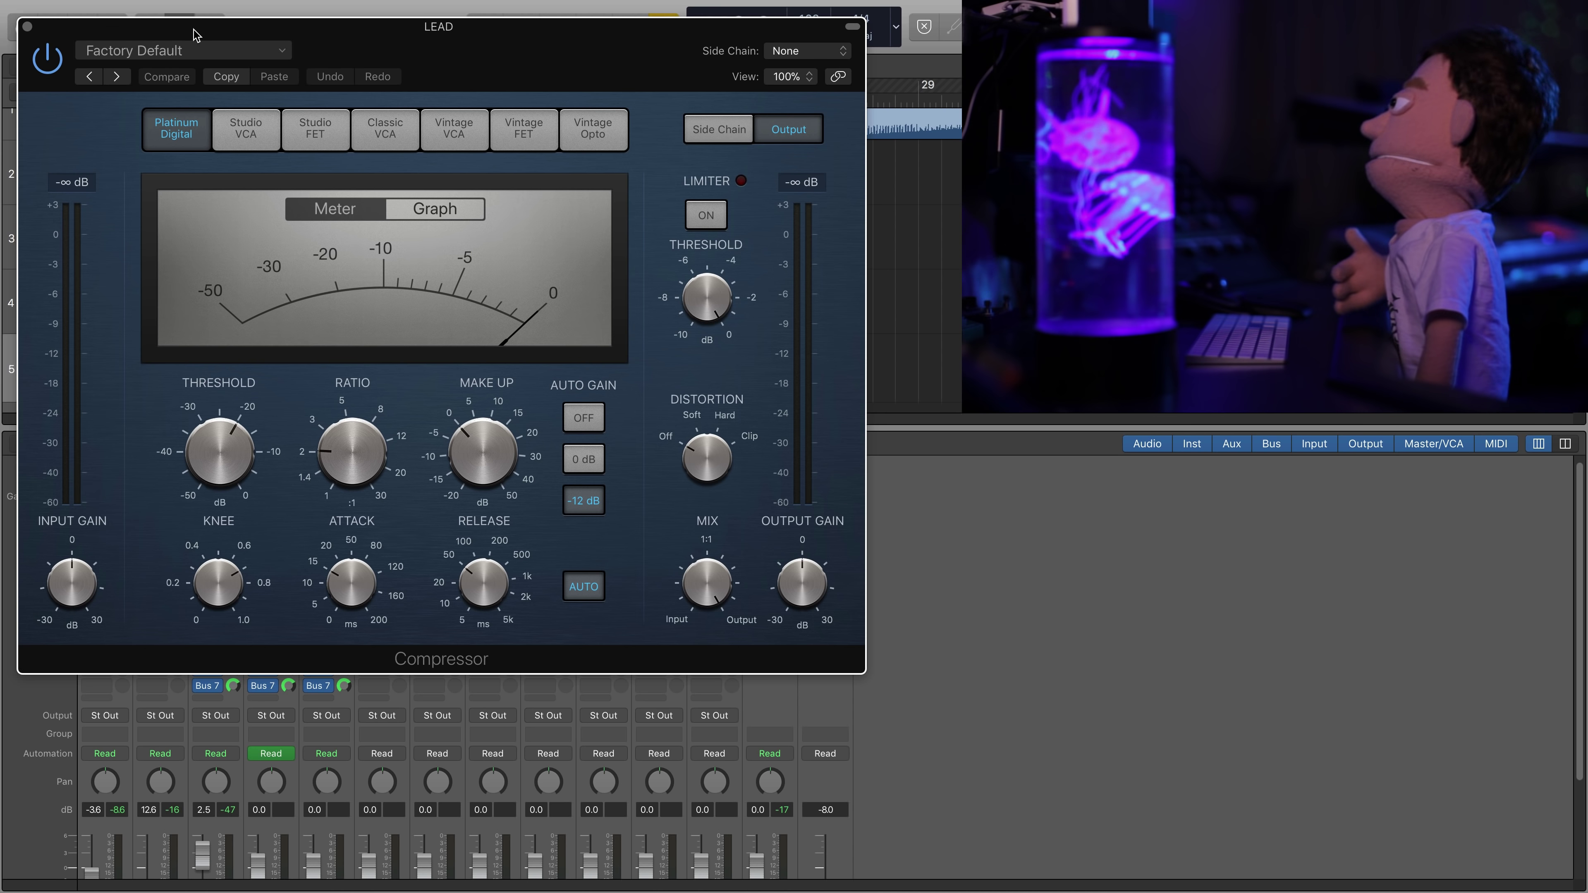
drag(175, 33, 461, 271)
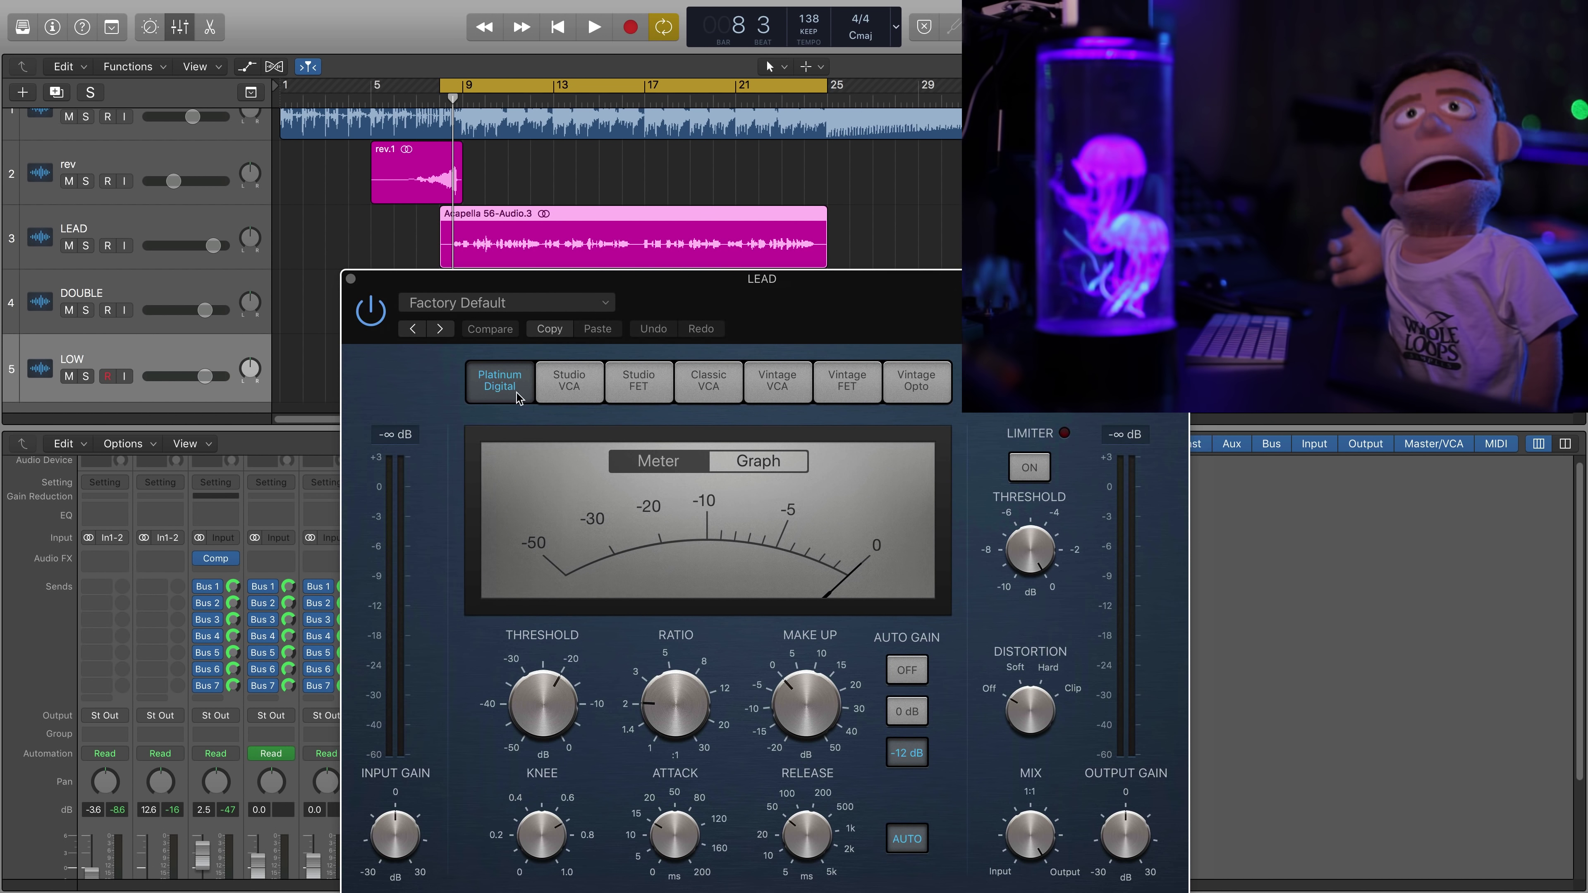
- While auditioning, turn off the compressor's auto release and auto gain
key(space)
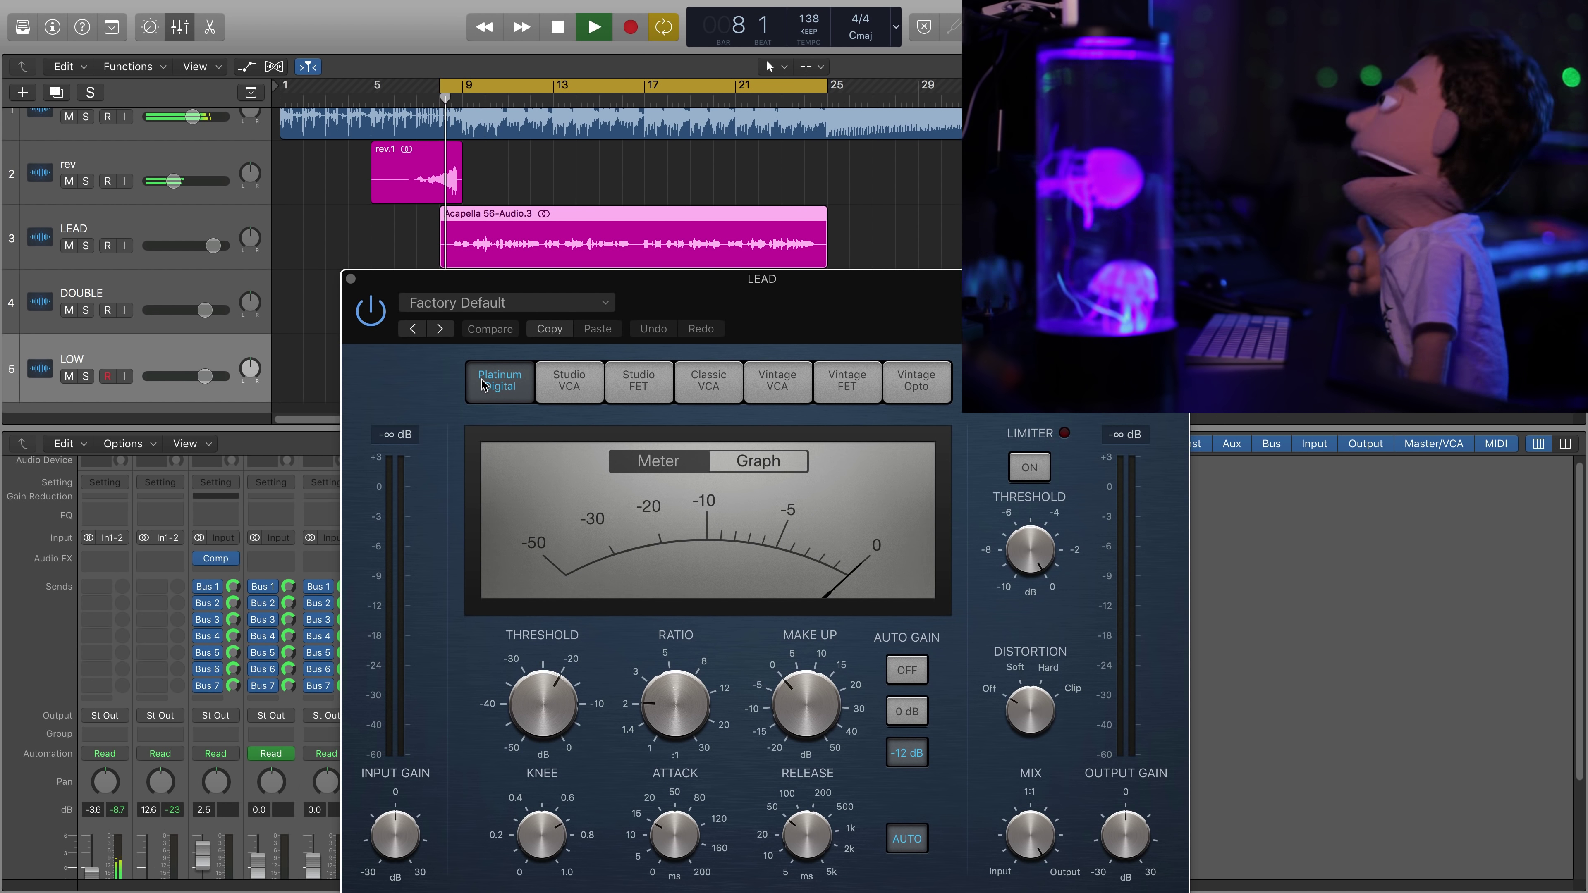
key(space)
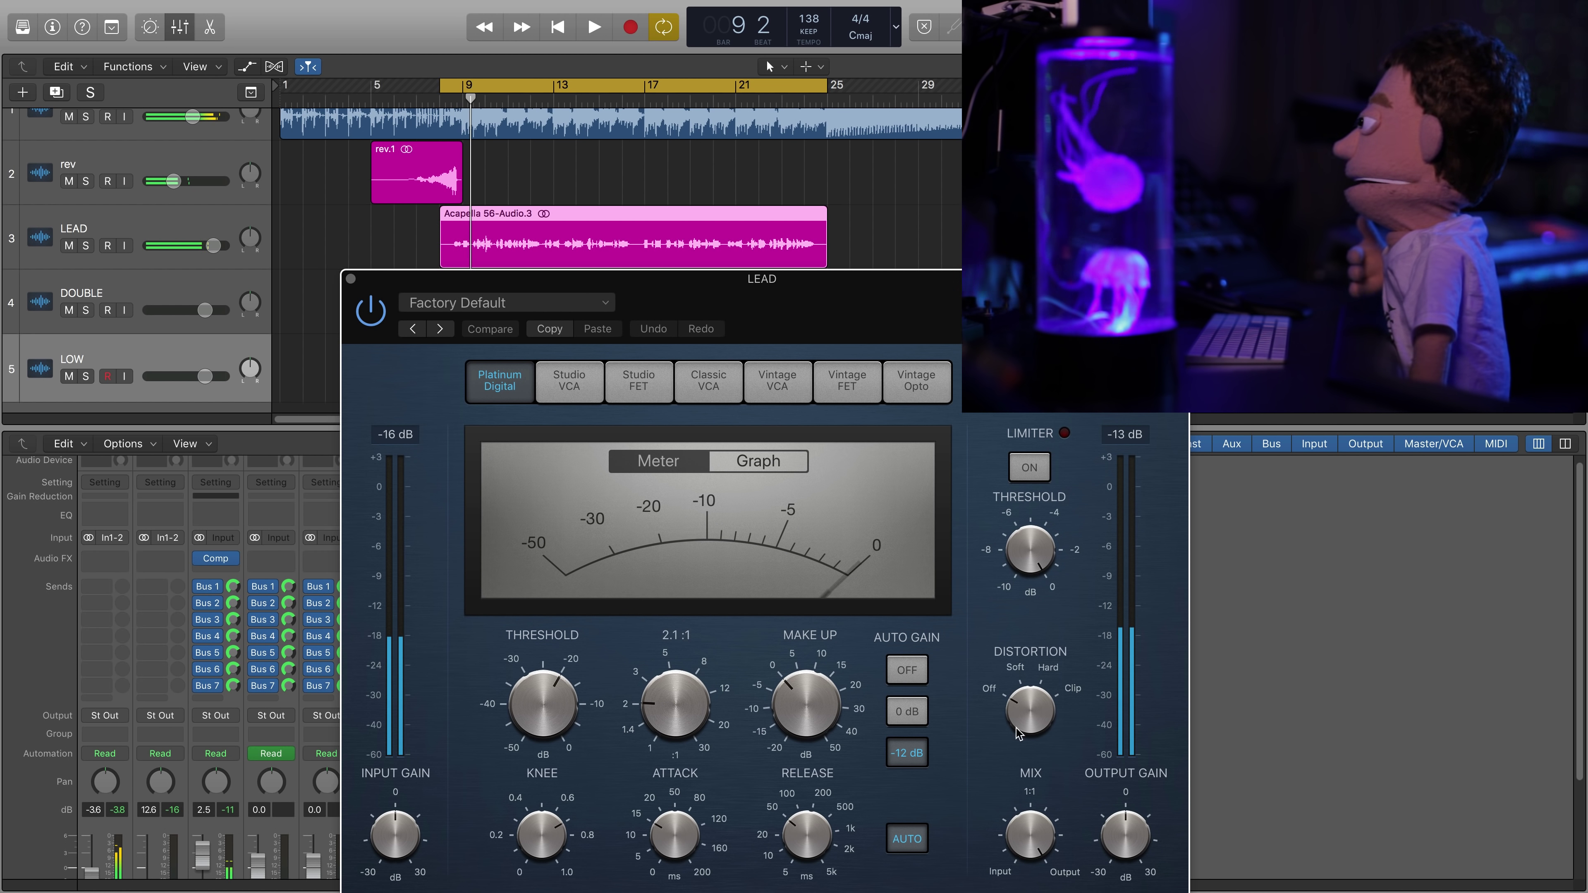
click(901, 839)
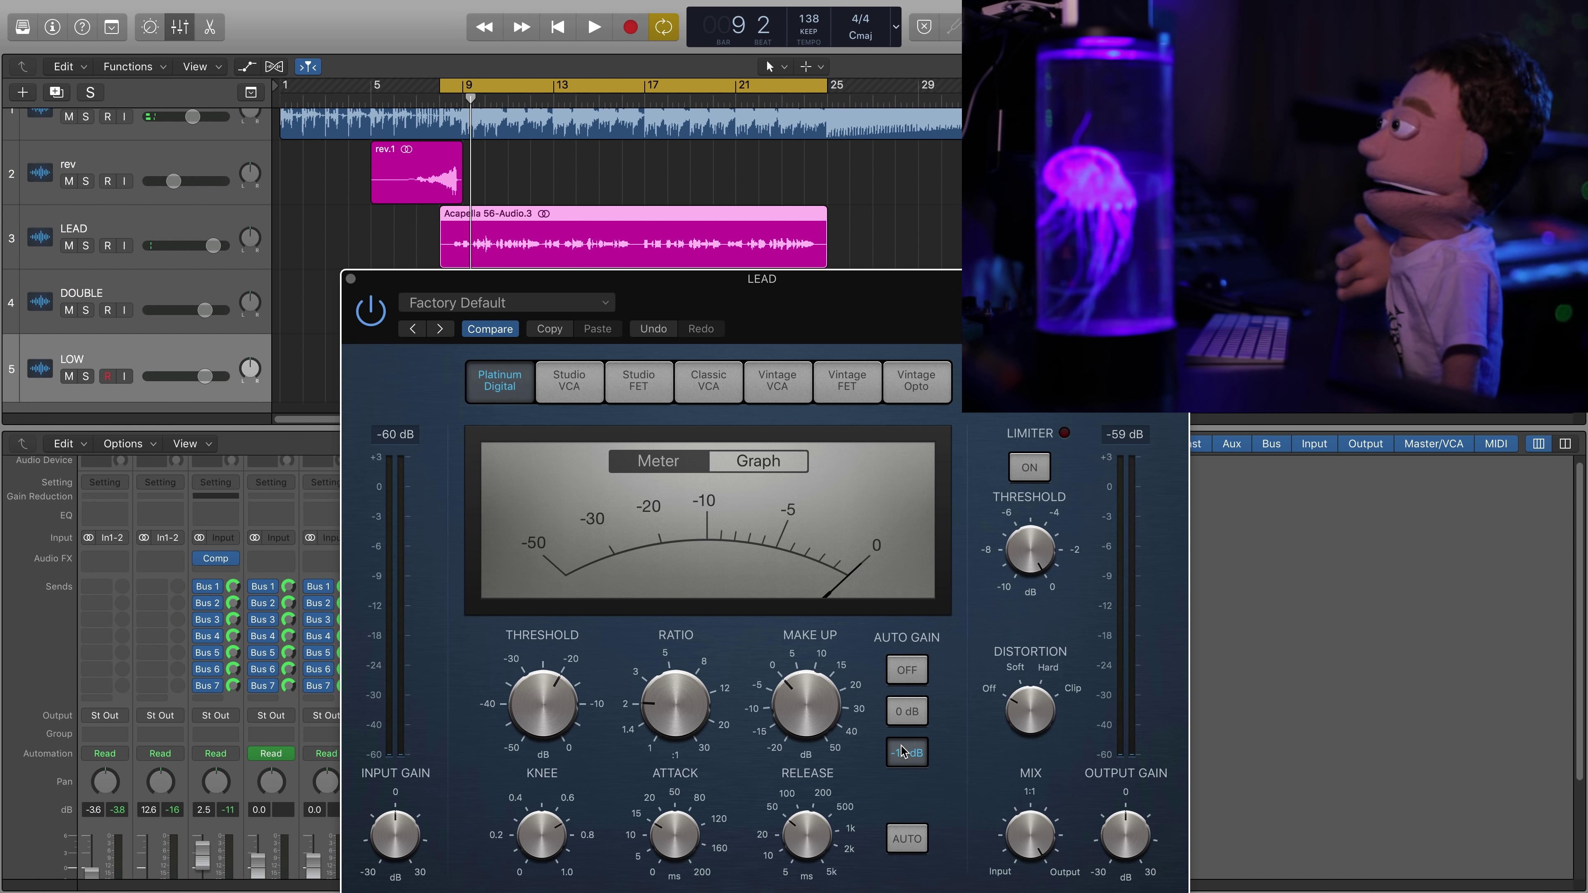
click(912, 680)
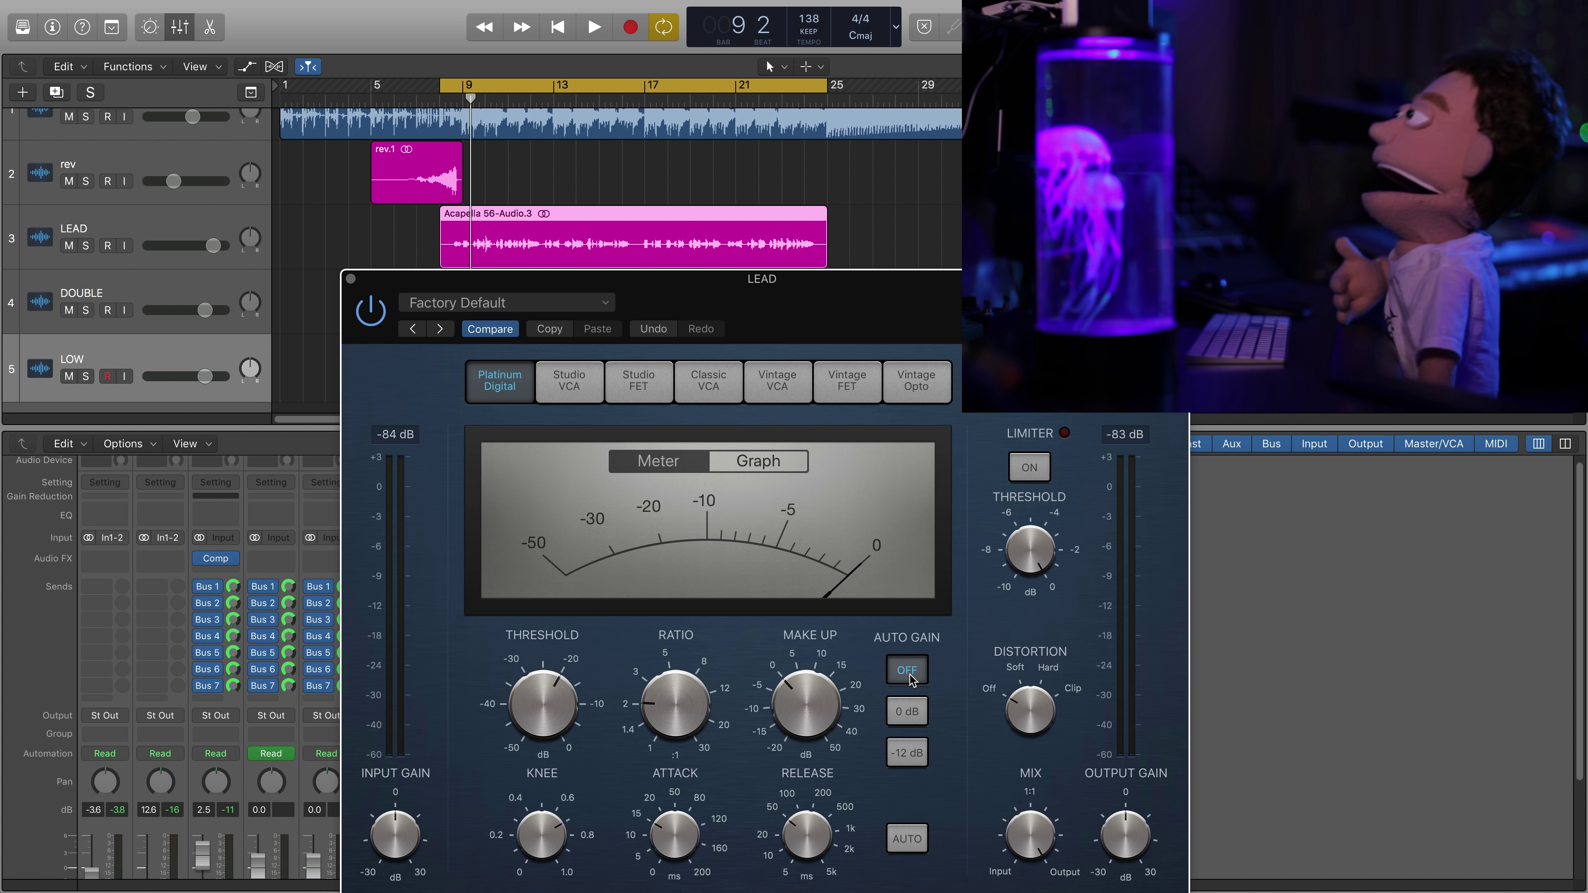
key(space)
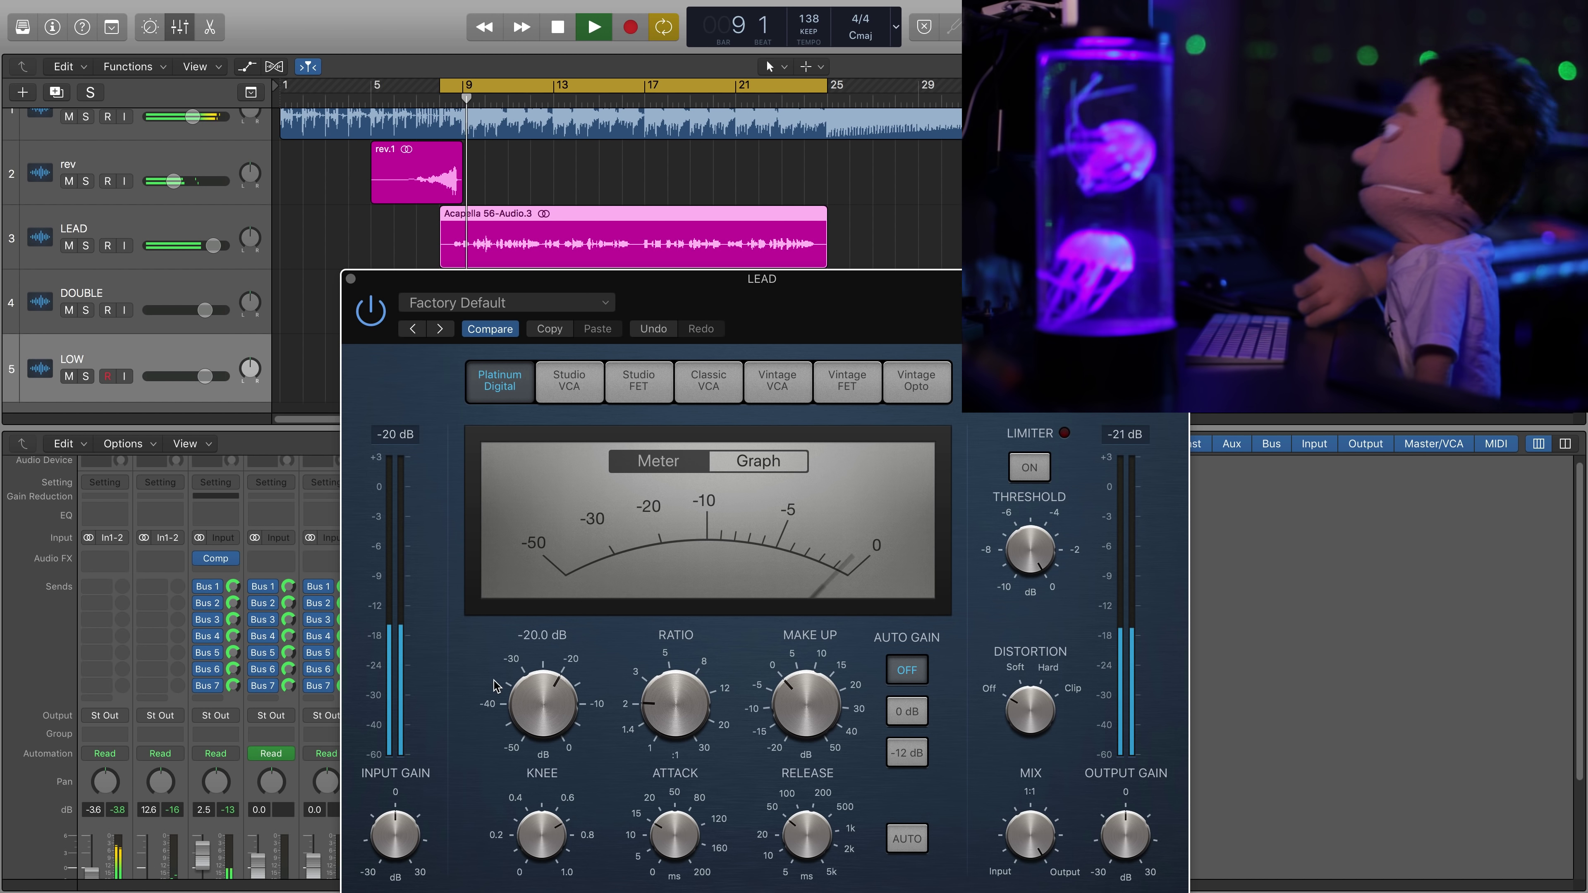
- Lower the compressor threshold to -29.5 dB and shorten its release time
drag(540, 710, 447, 684)
key(space)
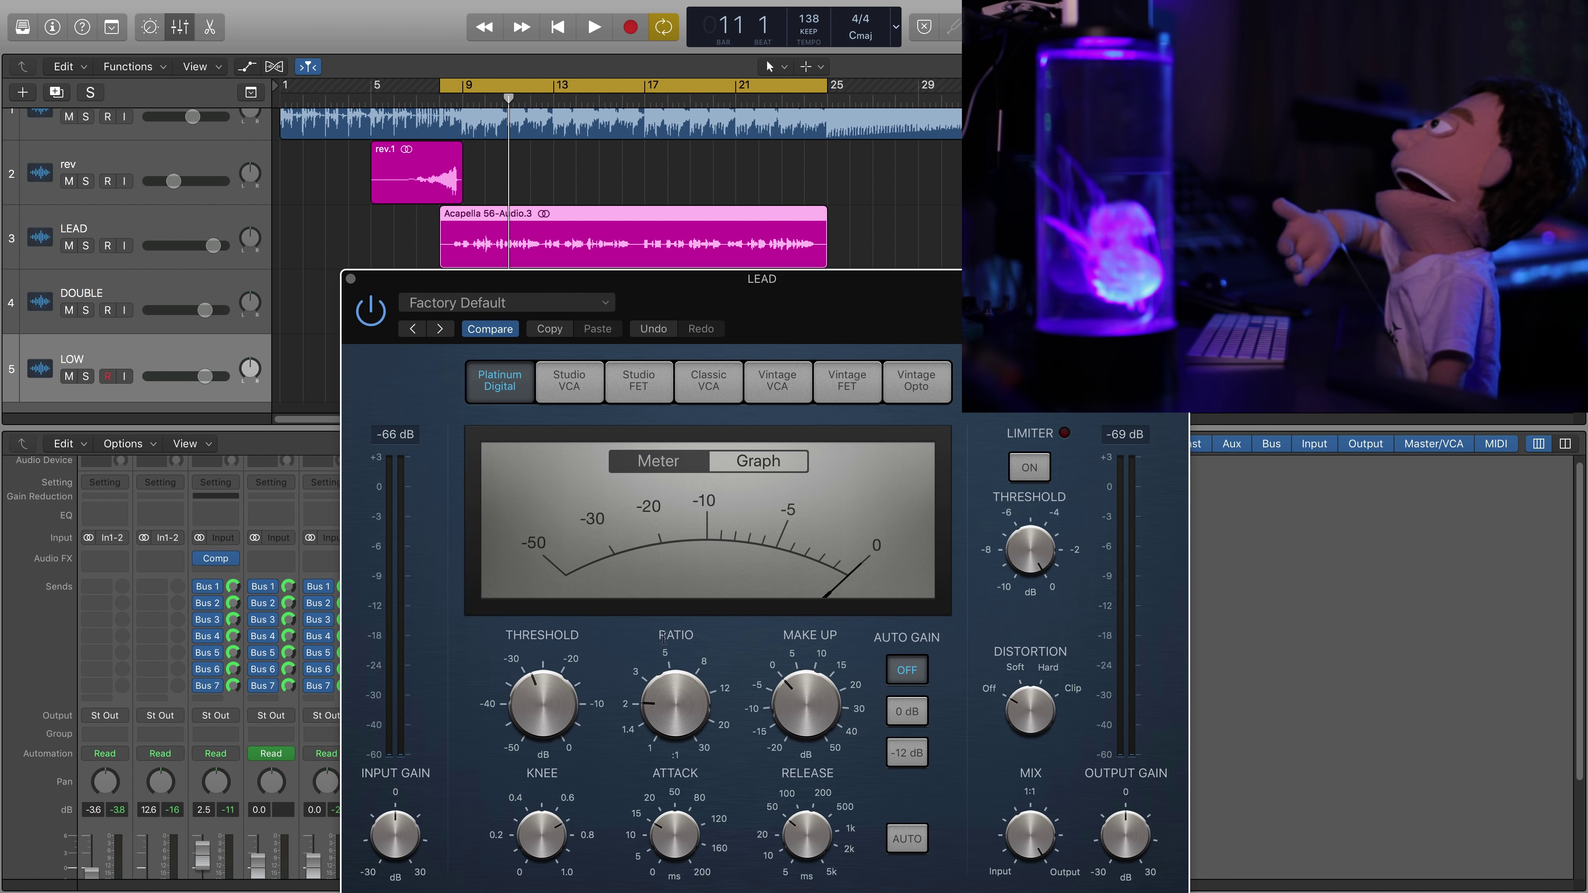
mouse_move(523, 709)
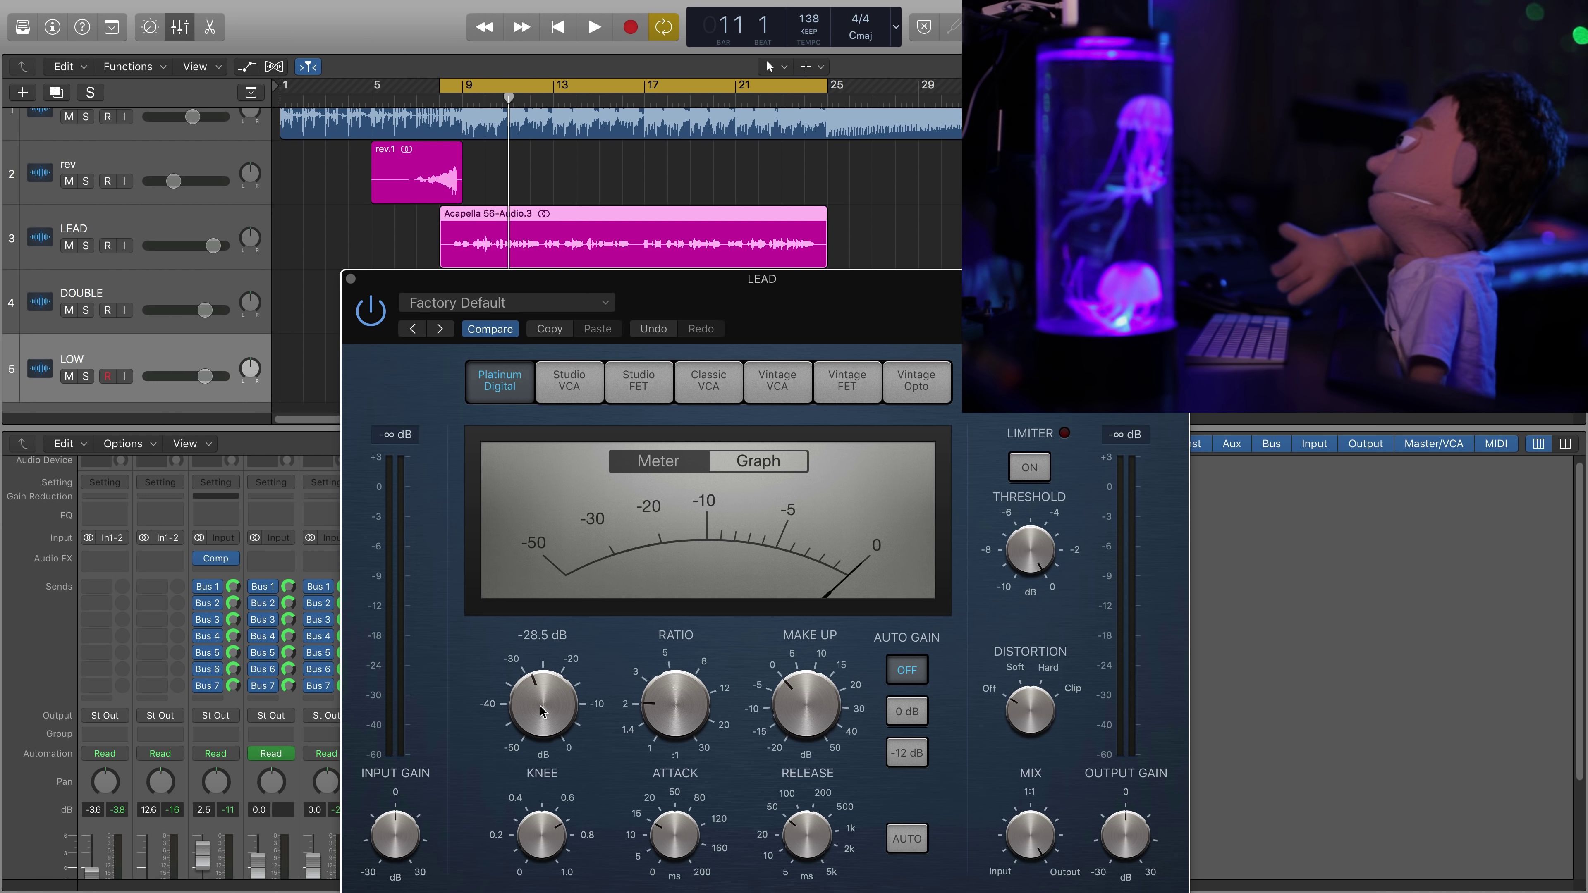
key(space)
mouse_move(543, 871)
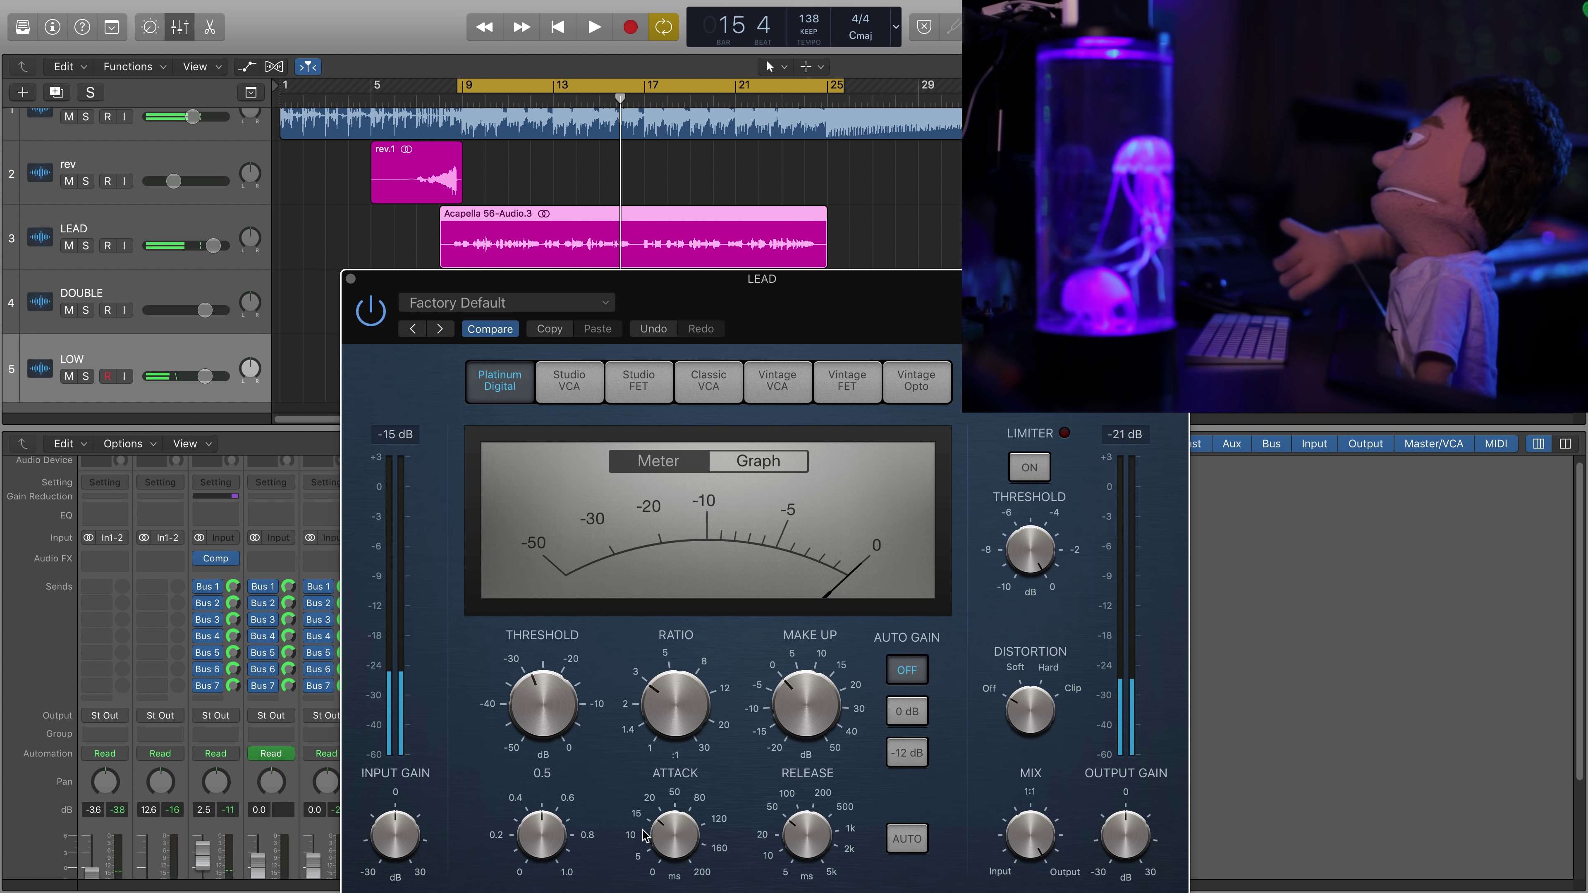
mouse_move(653, 835)
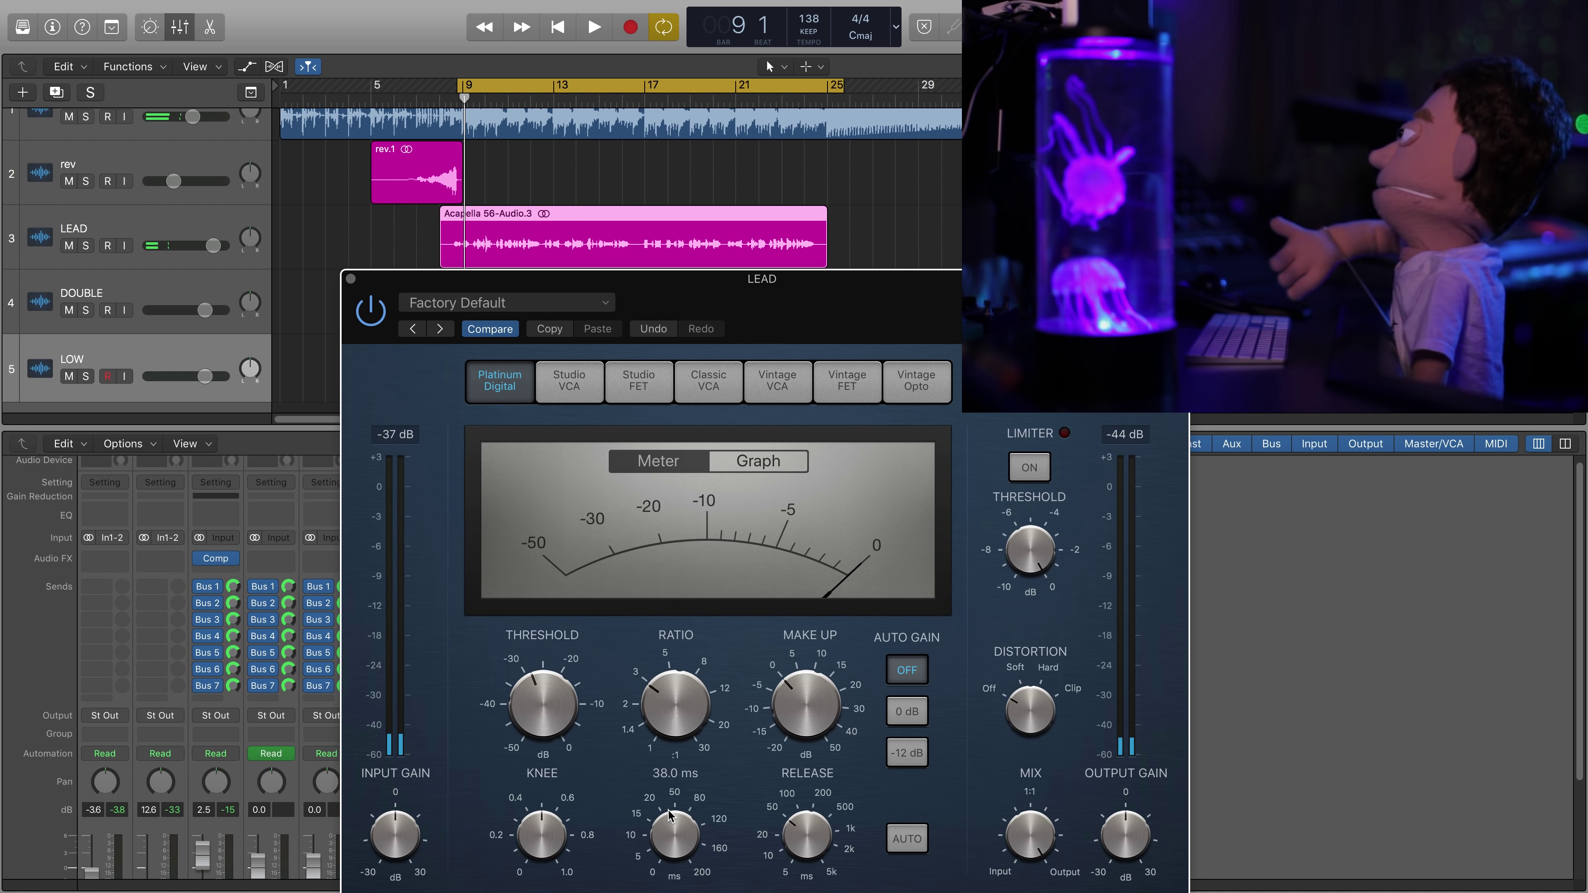
drag(811, 822, 810, 840)
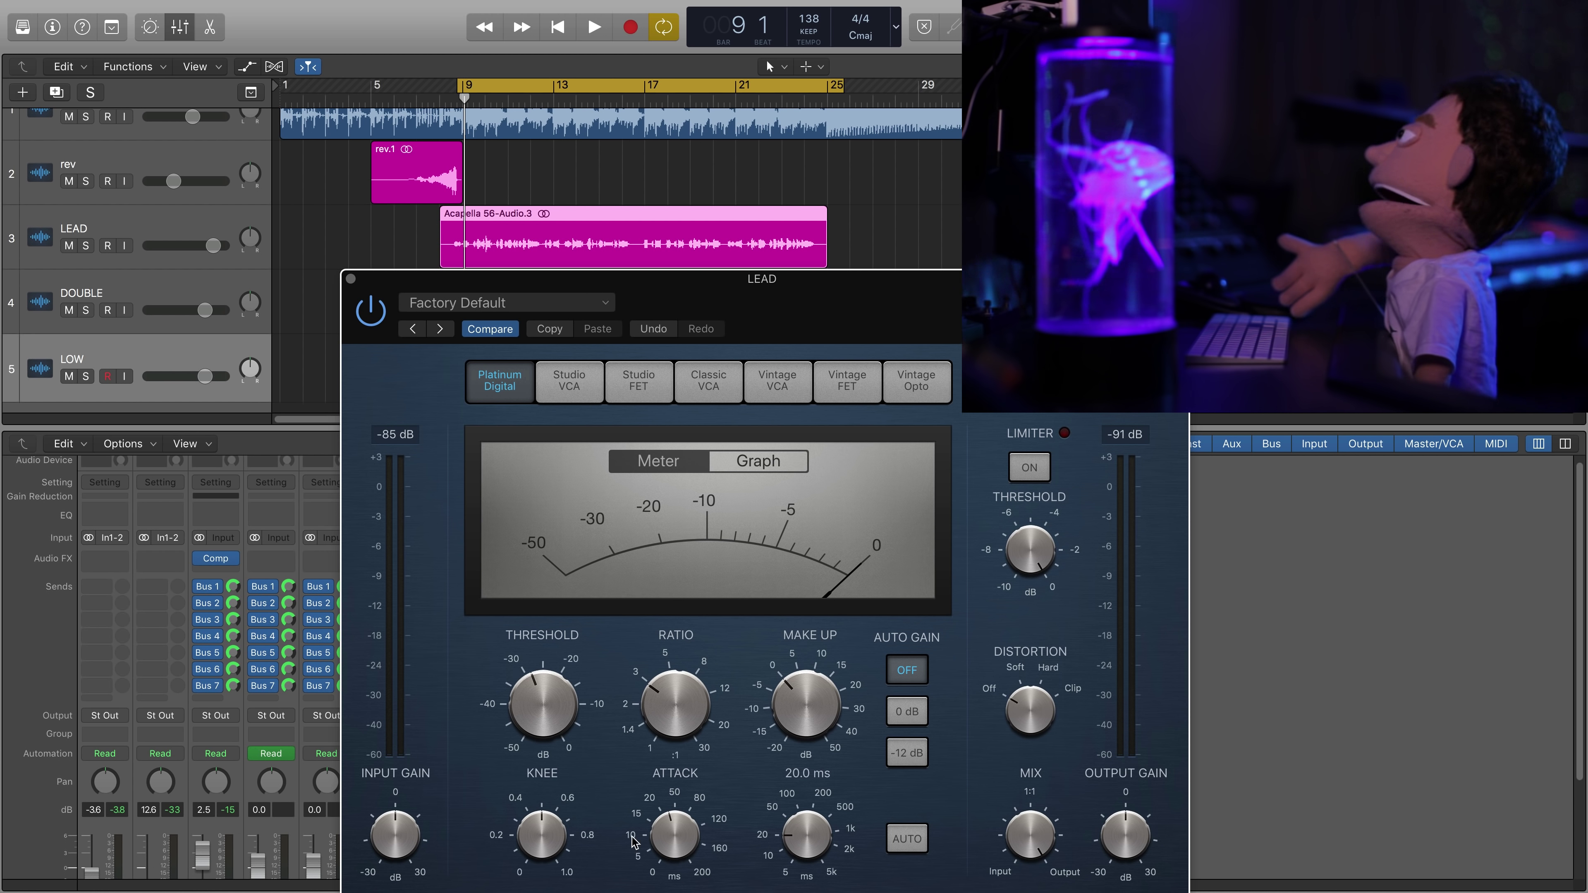
- Raise the compressor's make-up gain to 6.0 dB, then 7.5 dB, during playback
key(space)
mouse_move(558, 834)
mouse_move(827, 715)
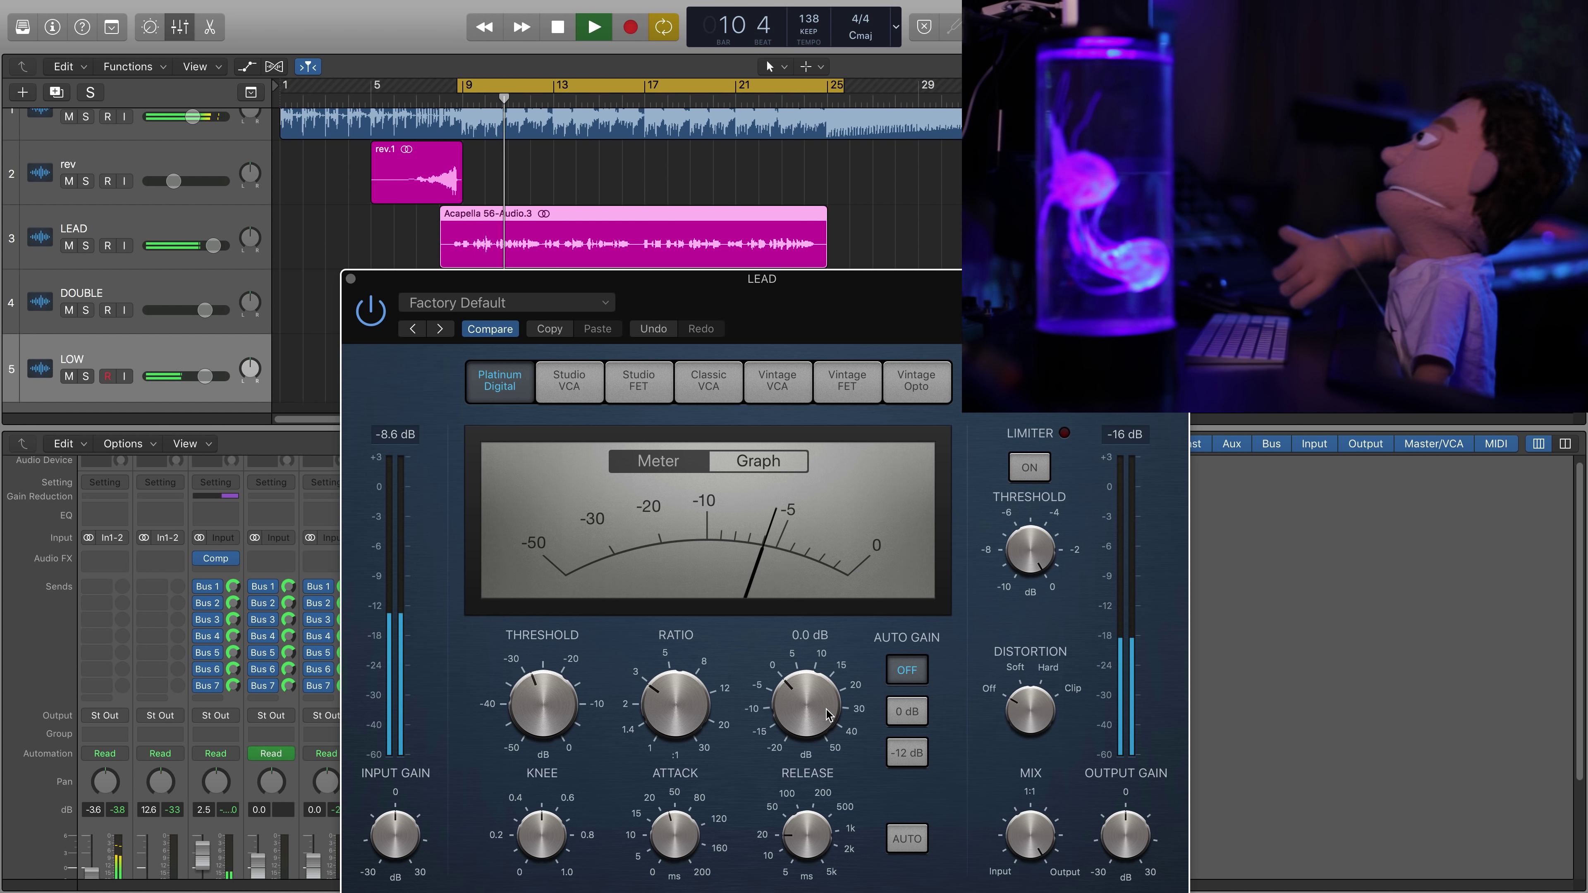
drag(827, 715, 816, 683)
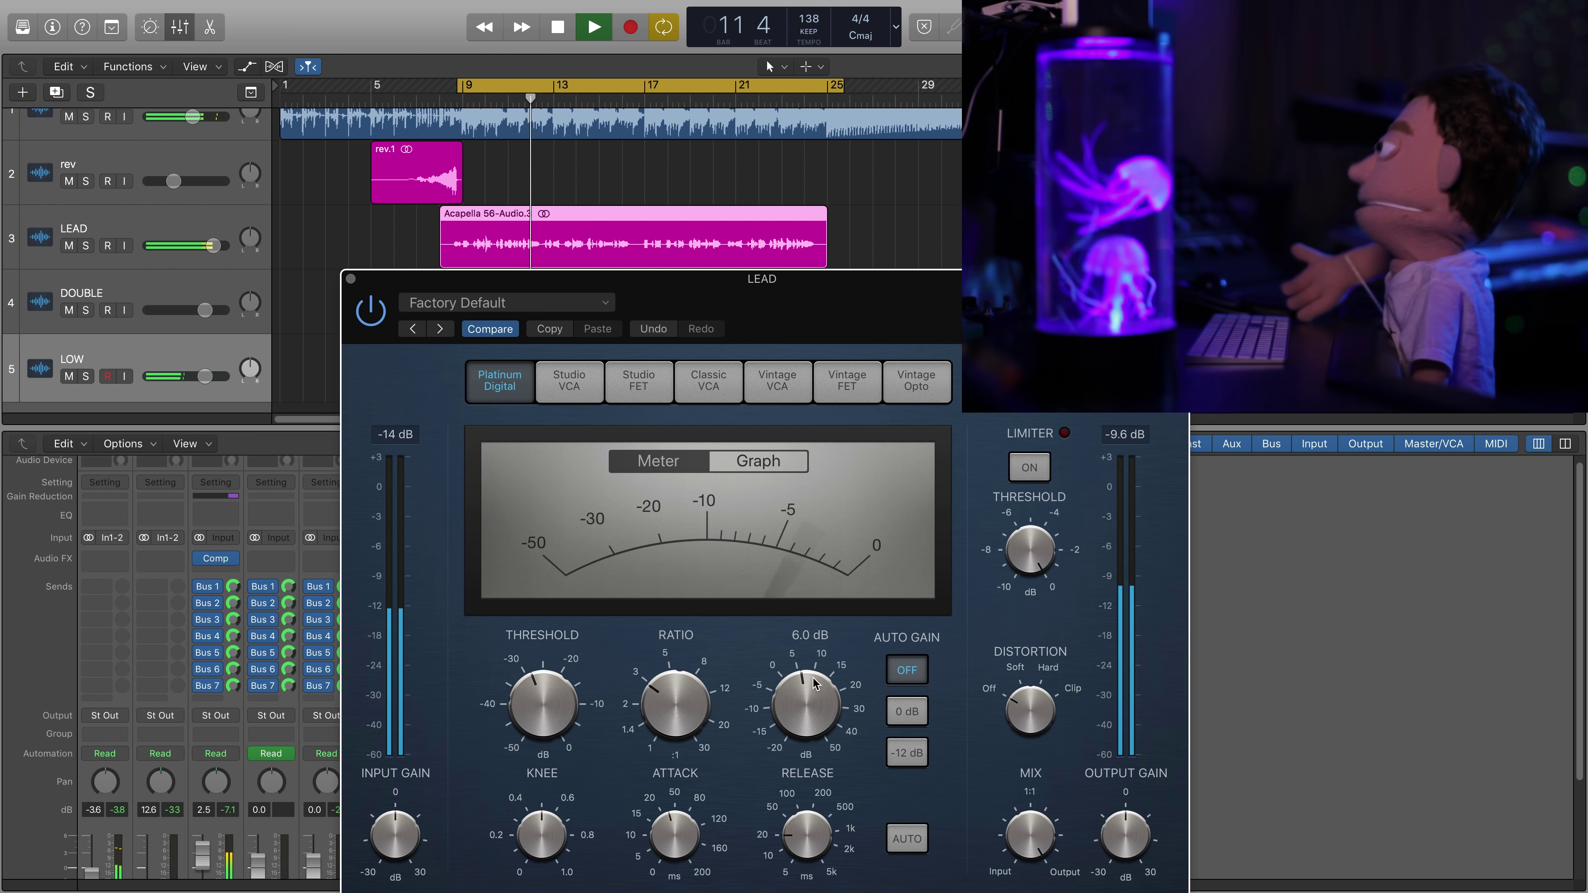
key(space)
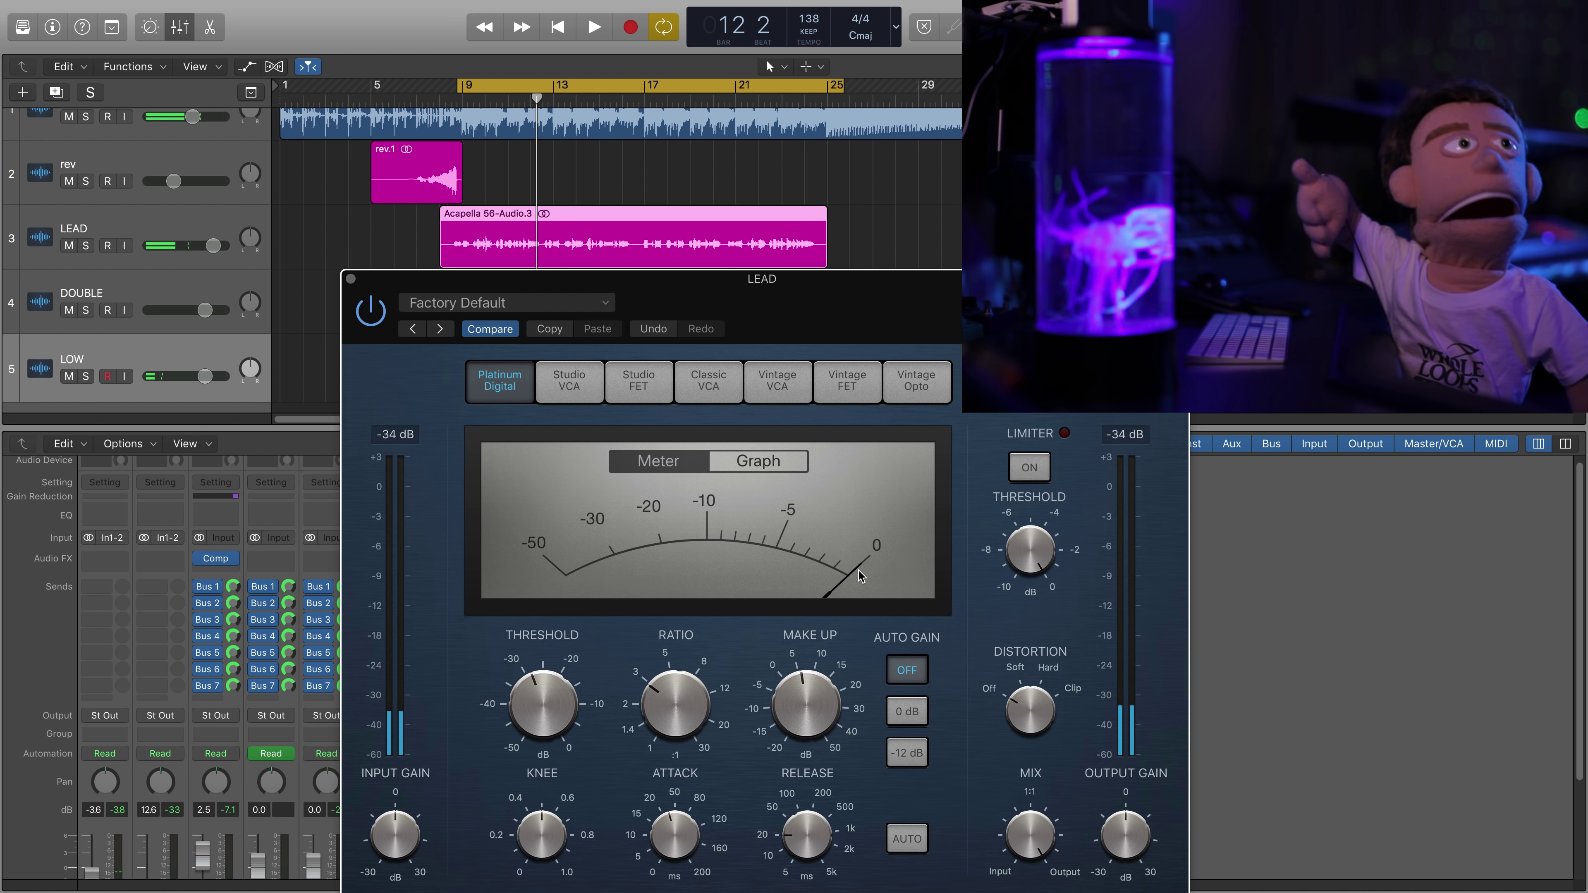
mouse_move(806, 685)
key(space)
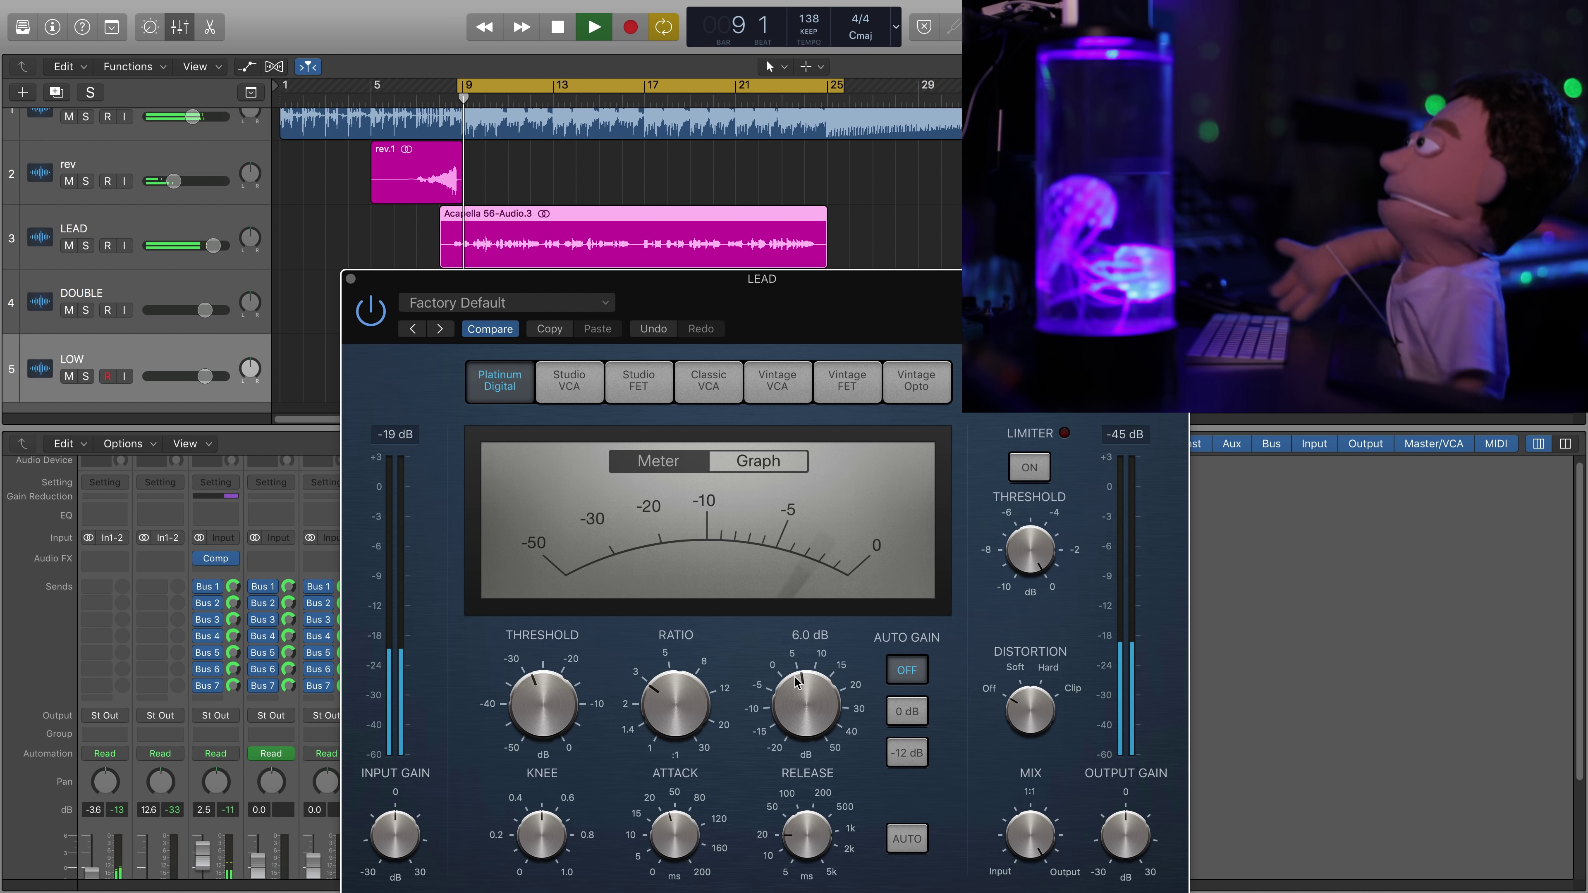
drag(798, 682, 799, 673)
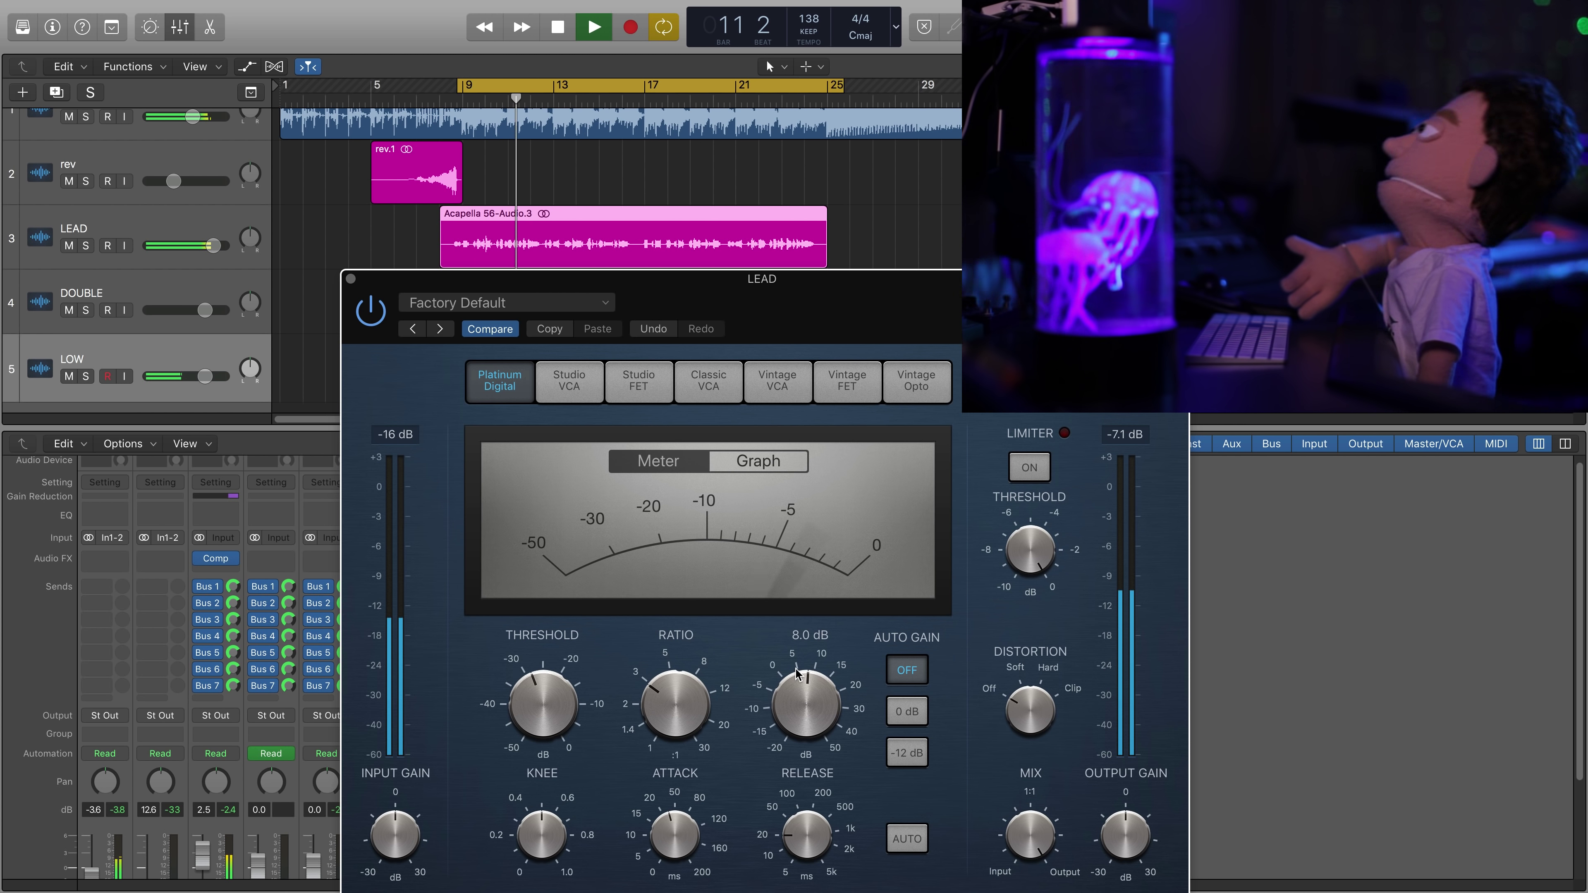
- Lower the compression ratio to 3.2:1 and listen back to the compressed vocal
mouse_move(675, 688)
mouse_move(674, 688)
mouse_down()
mouse_move(678, 757)
mouse_move(686, 591)
mouse_move(674, 671)
mouse_move(659, 655)
mouse_move(674, 707)
mouse_up()
key(space)
key(space)
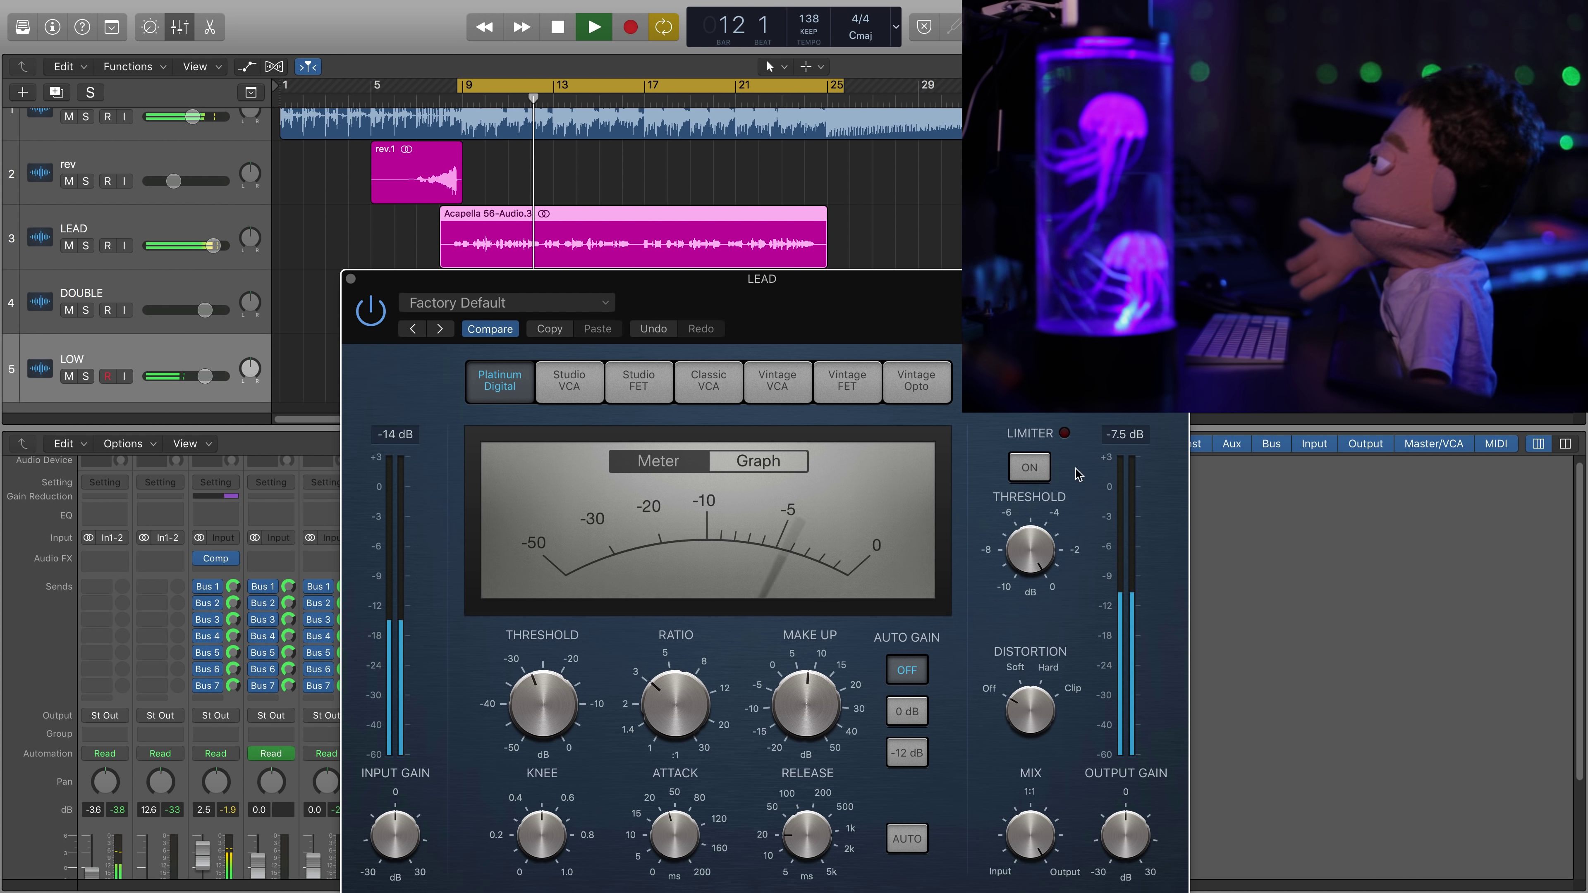
key(space)
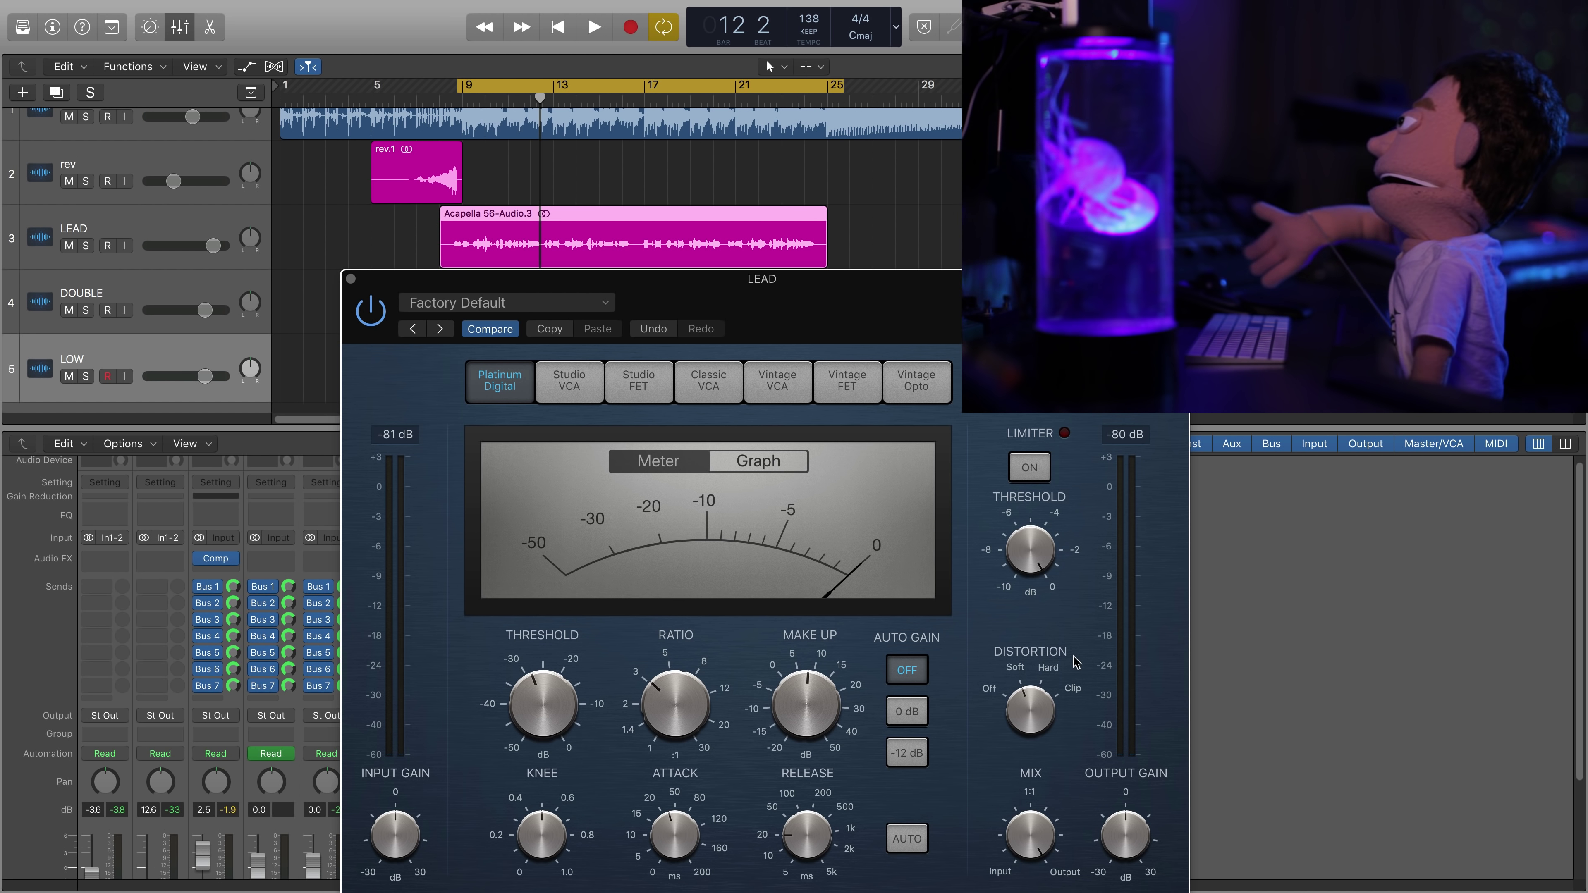
key(space)
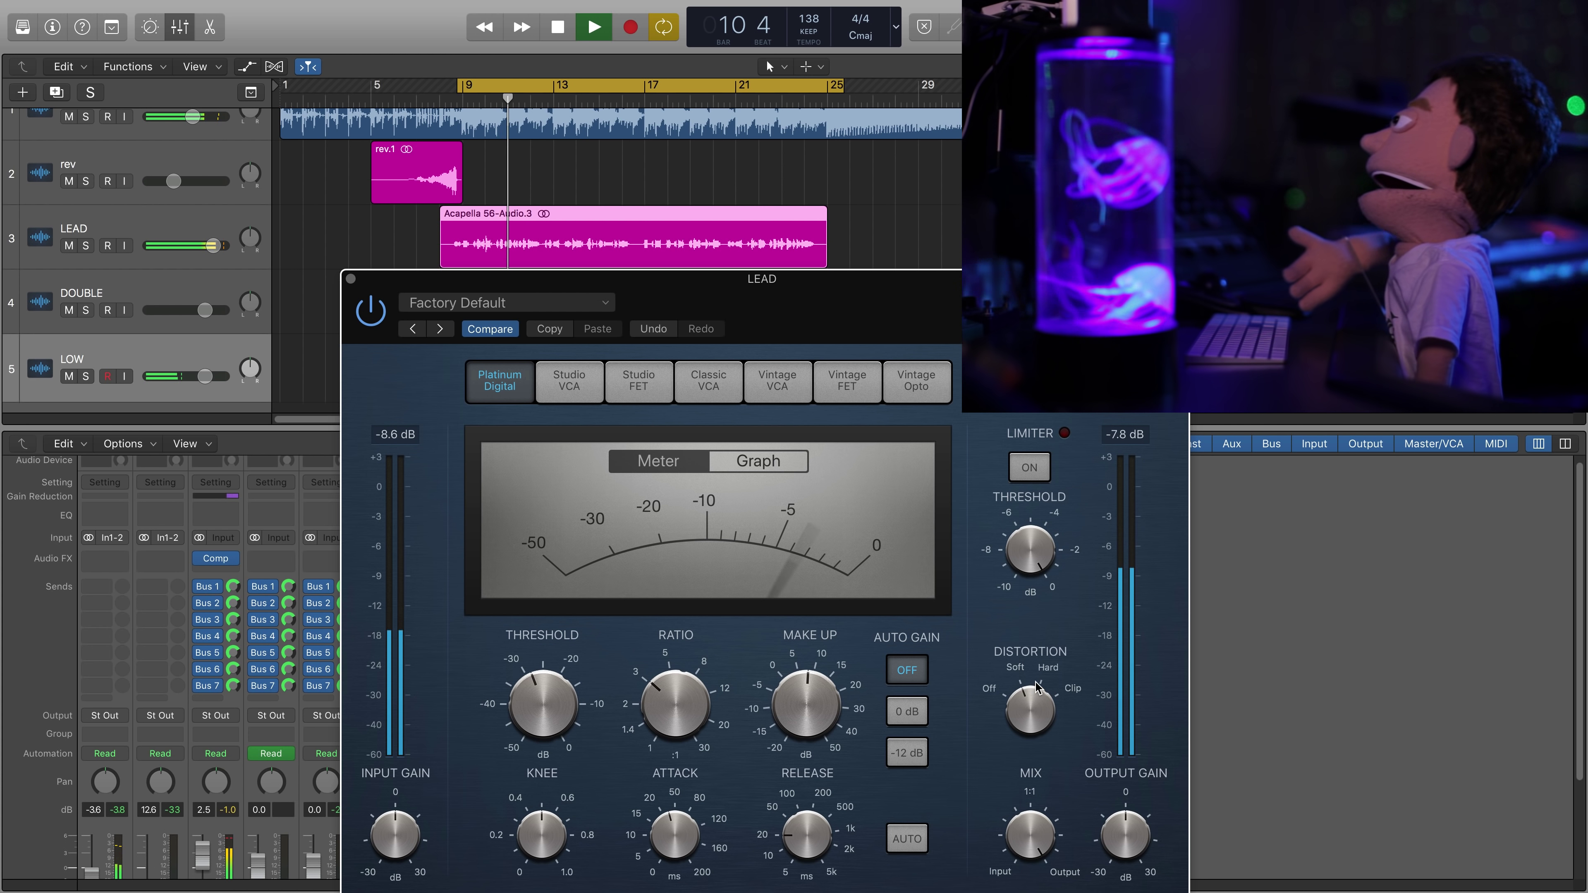
- Copy LEAD's compressor onto DOUBLE and LOW, and move LEAD's compressor to its second insert
click(351, 278)
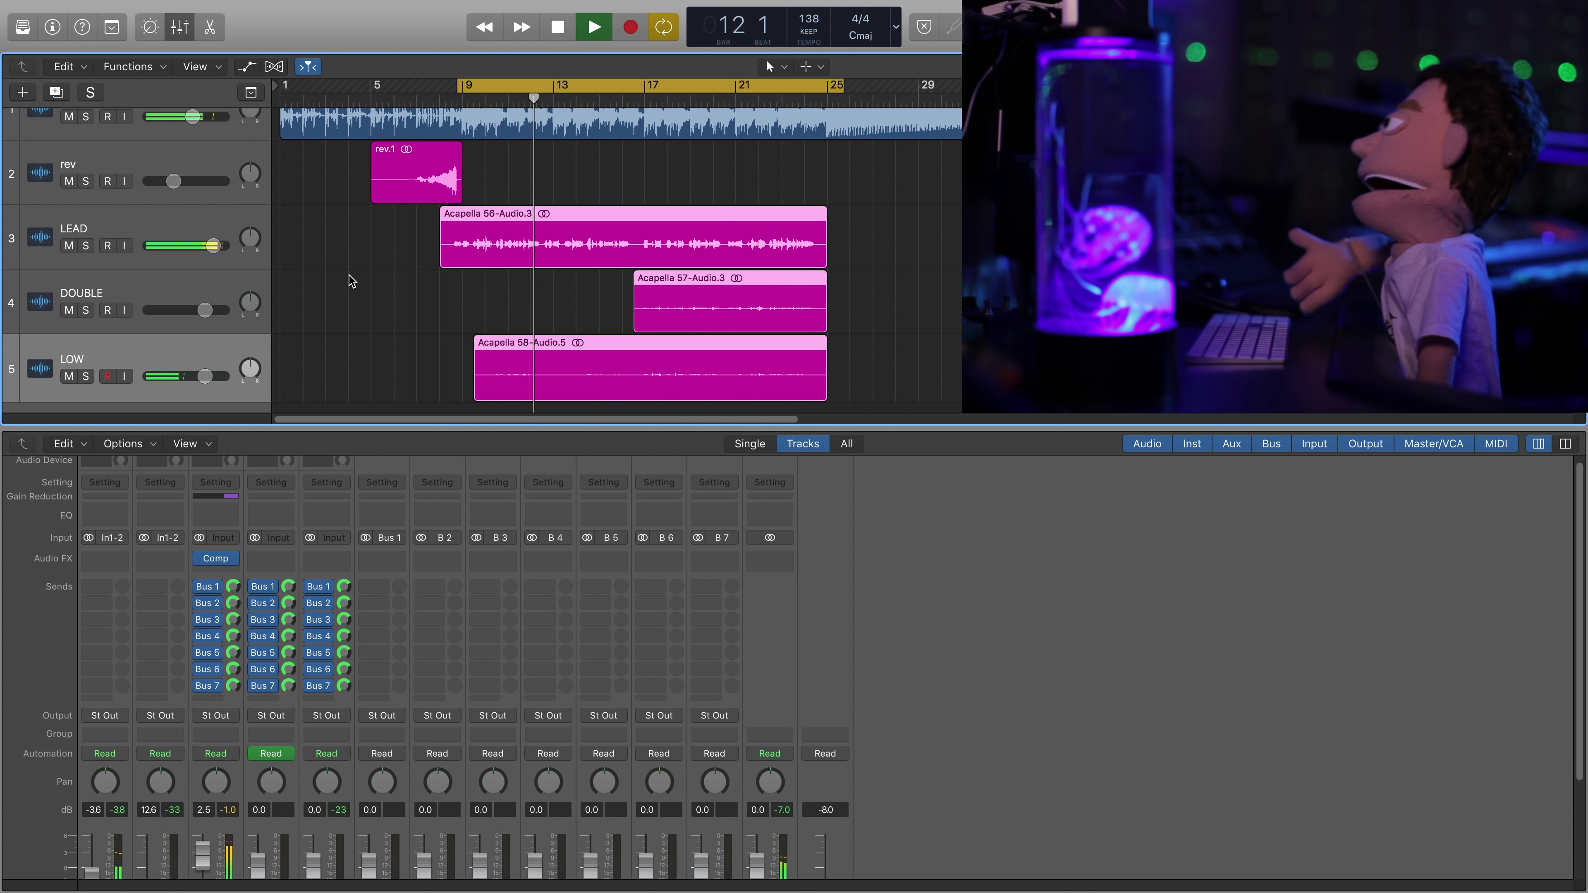
key(space)
drag(216, 558, 278, 561)
drag(275, 558, 327, 560)
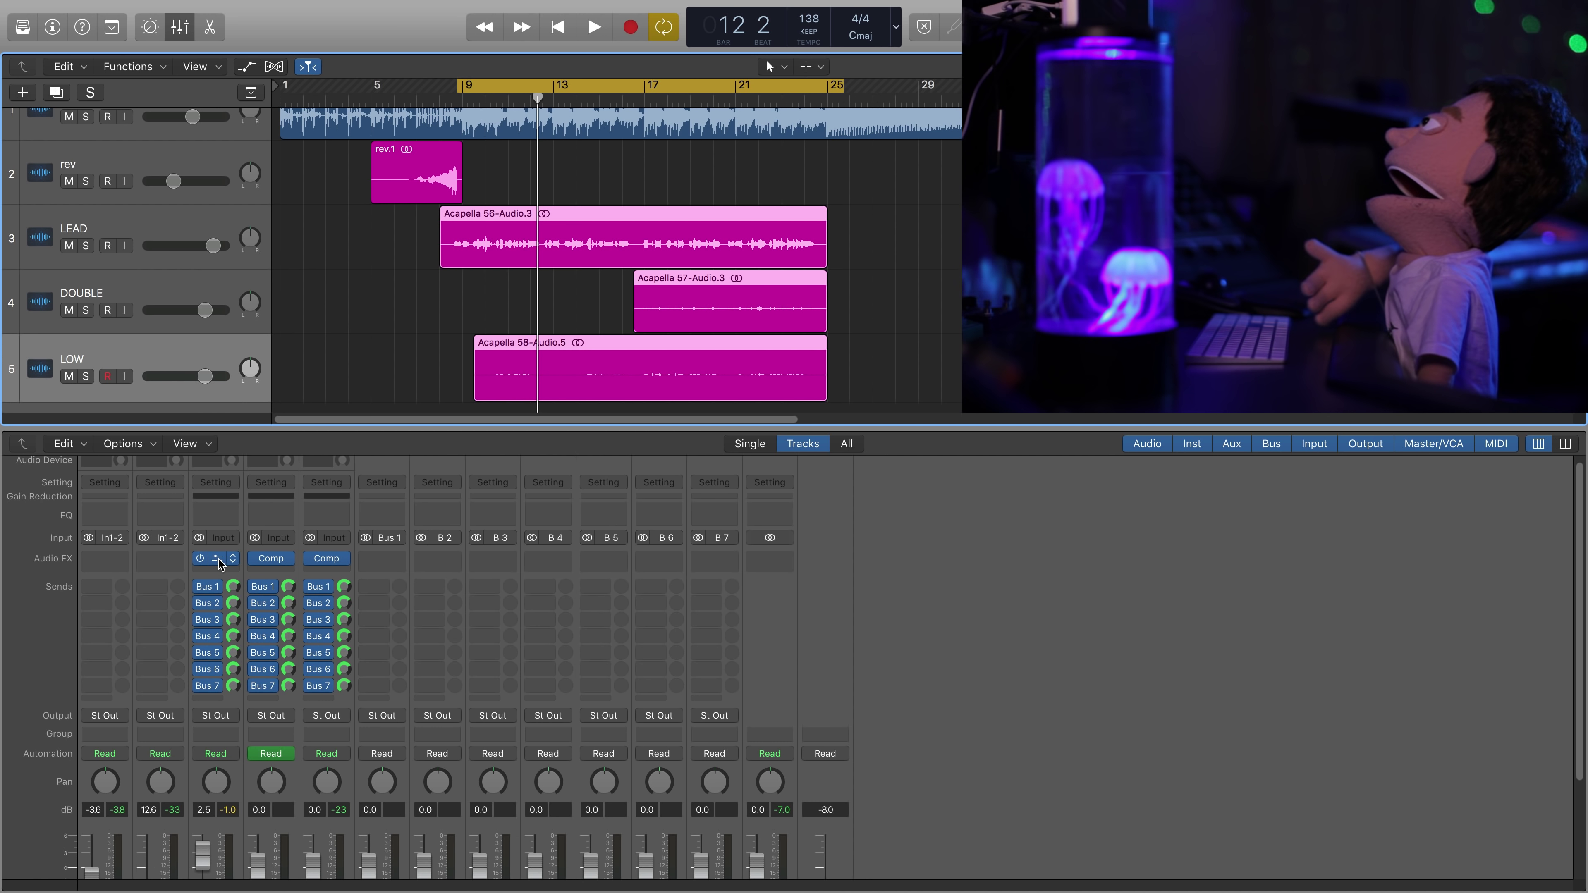
mouse_move(218, 561)
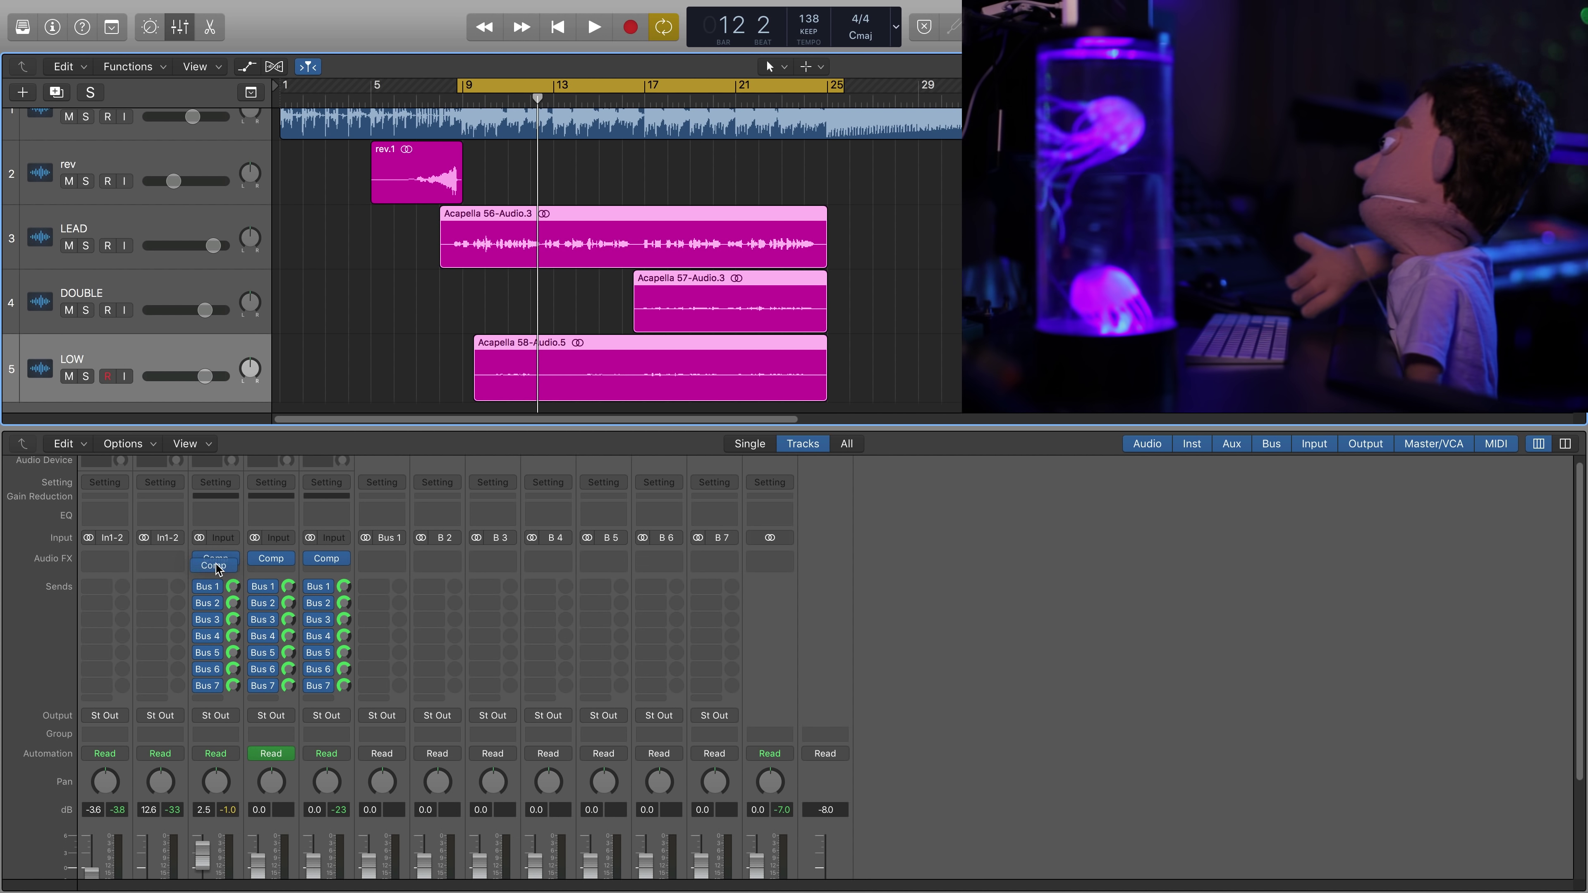
drag(216, 565, 328, 560)
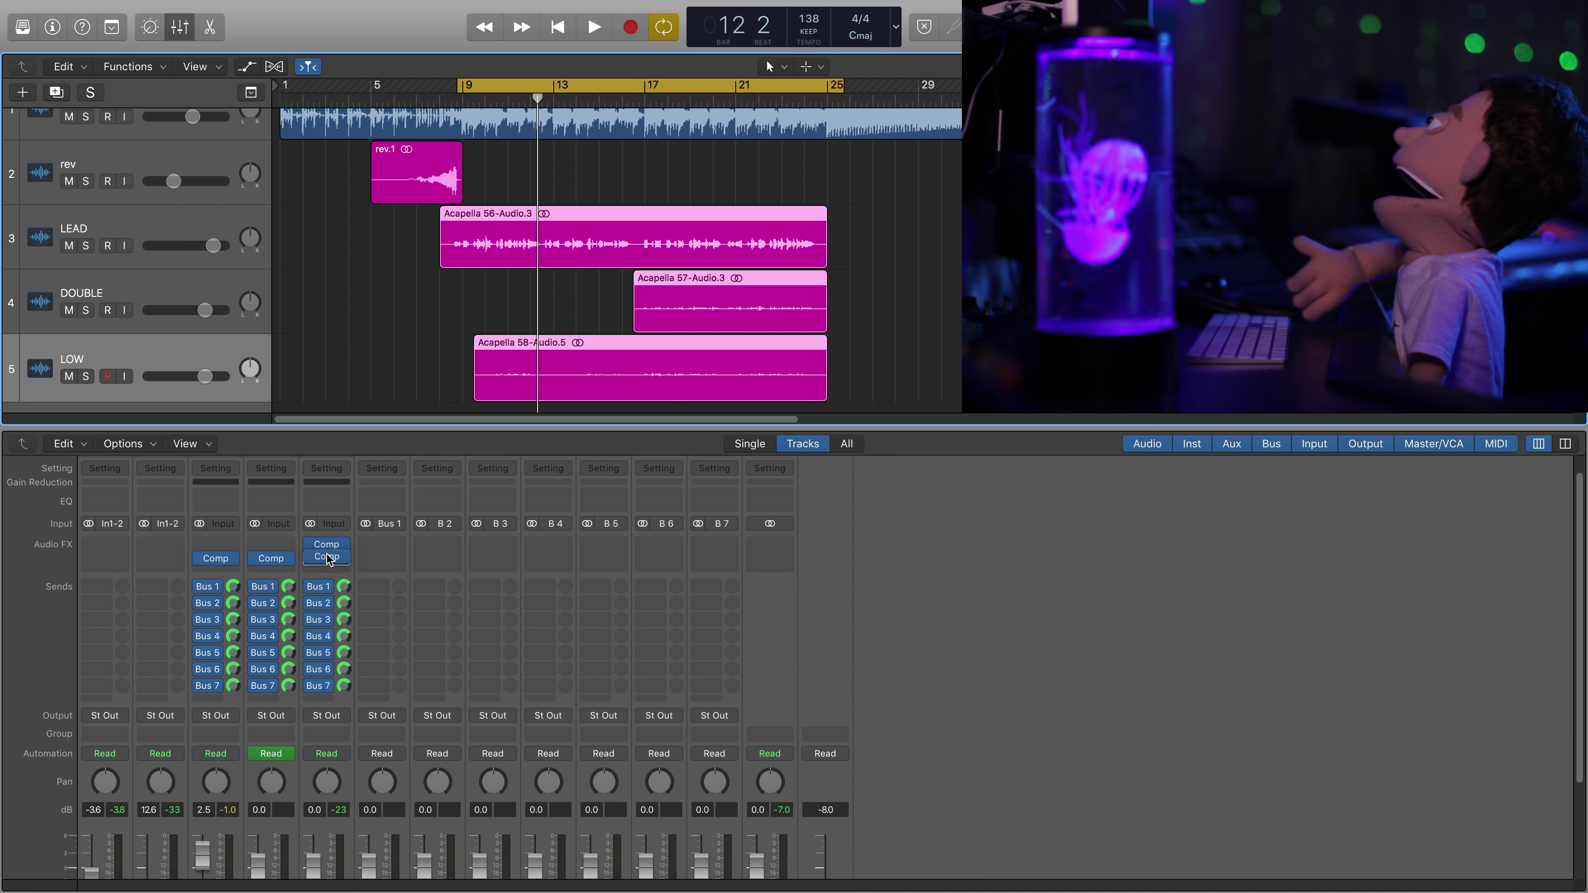
- Insert stereo Pitch Correction on LEAD's first slot, set to F natural minor
click(230, 541)
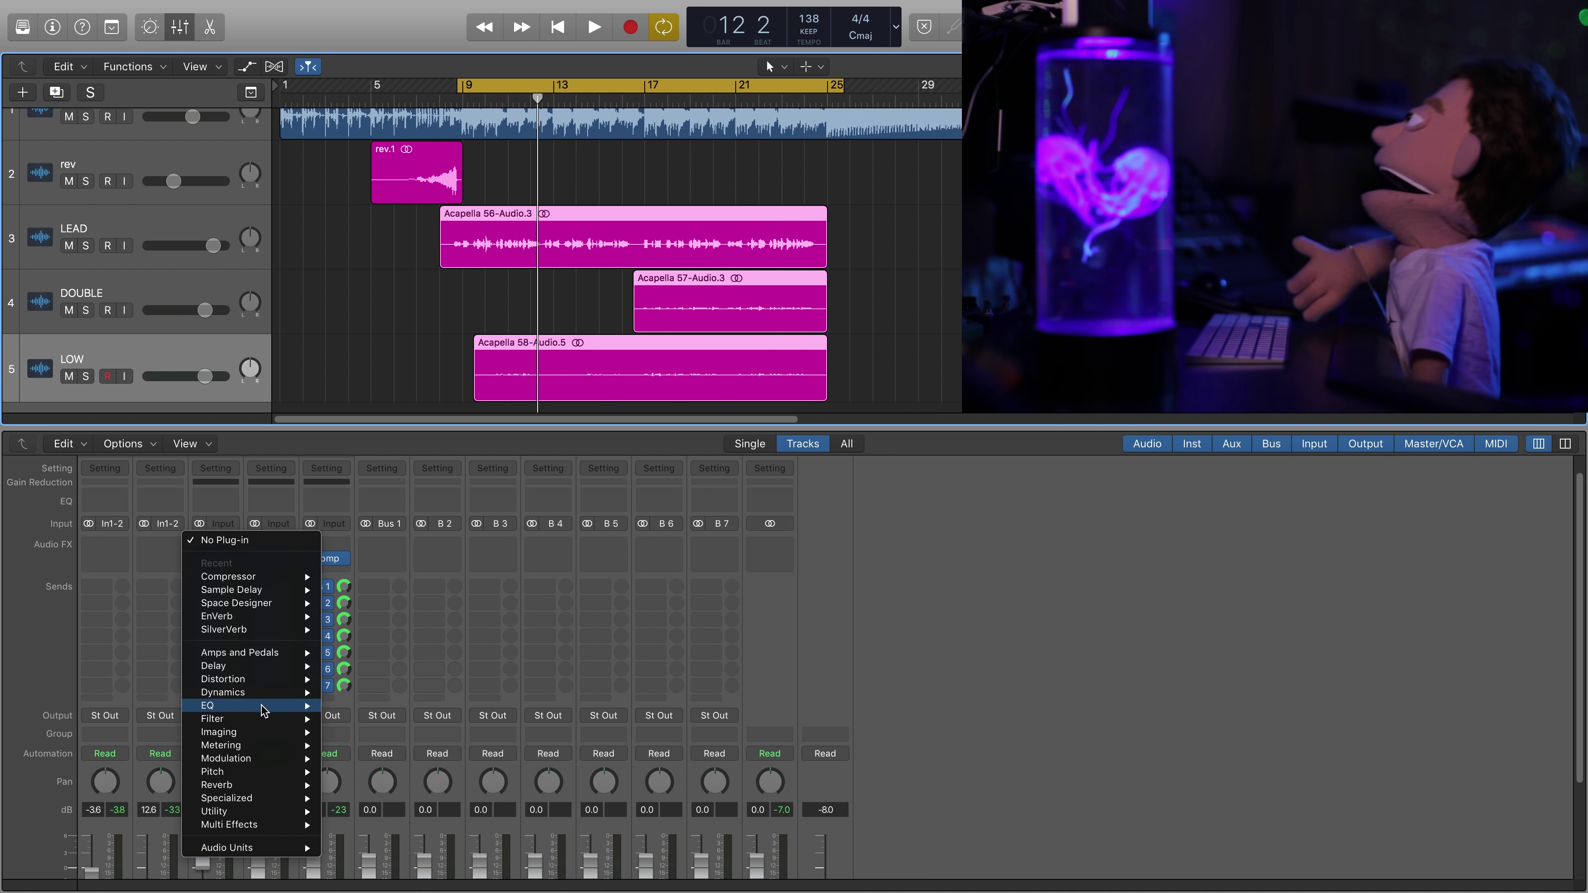
mouse_move(263, 773)
mouse_move(373, 775)
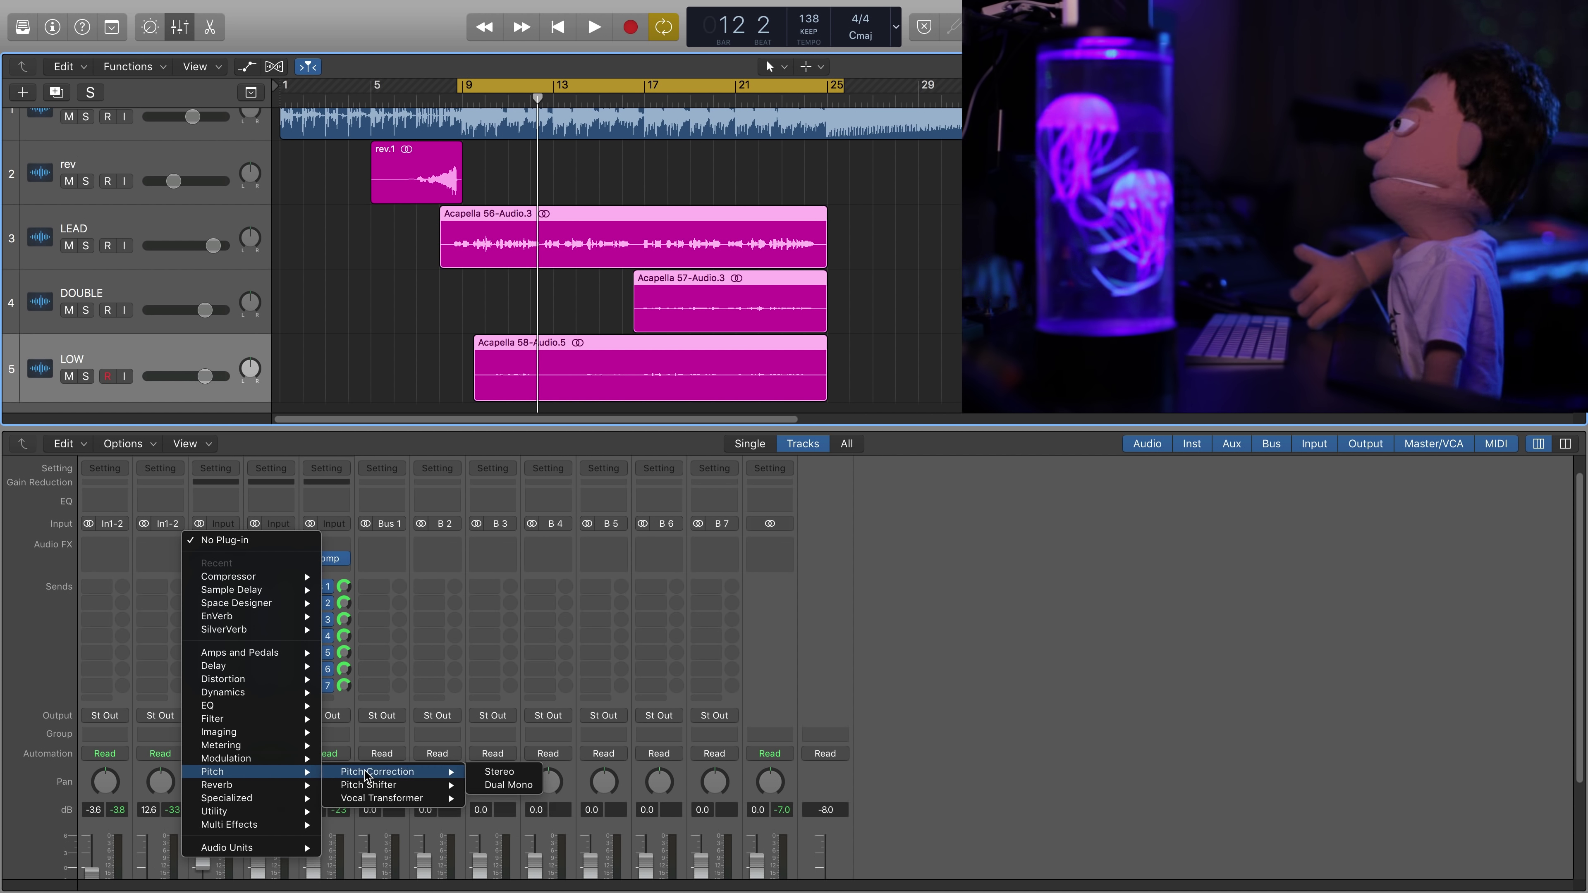
click(499, 771)
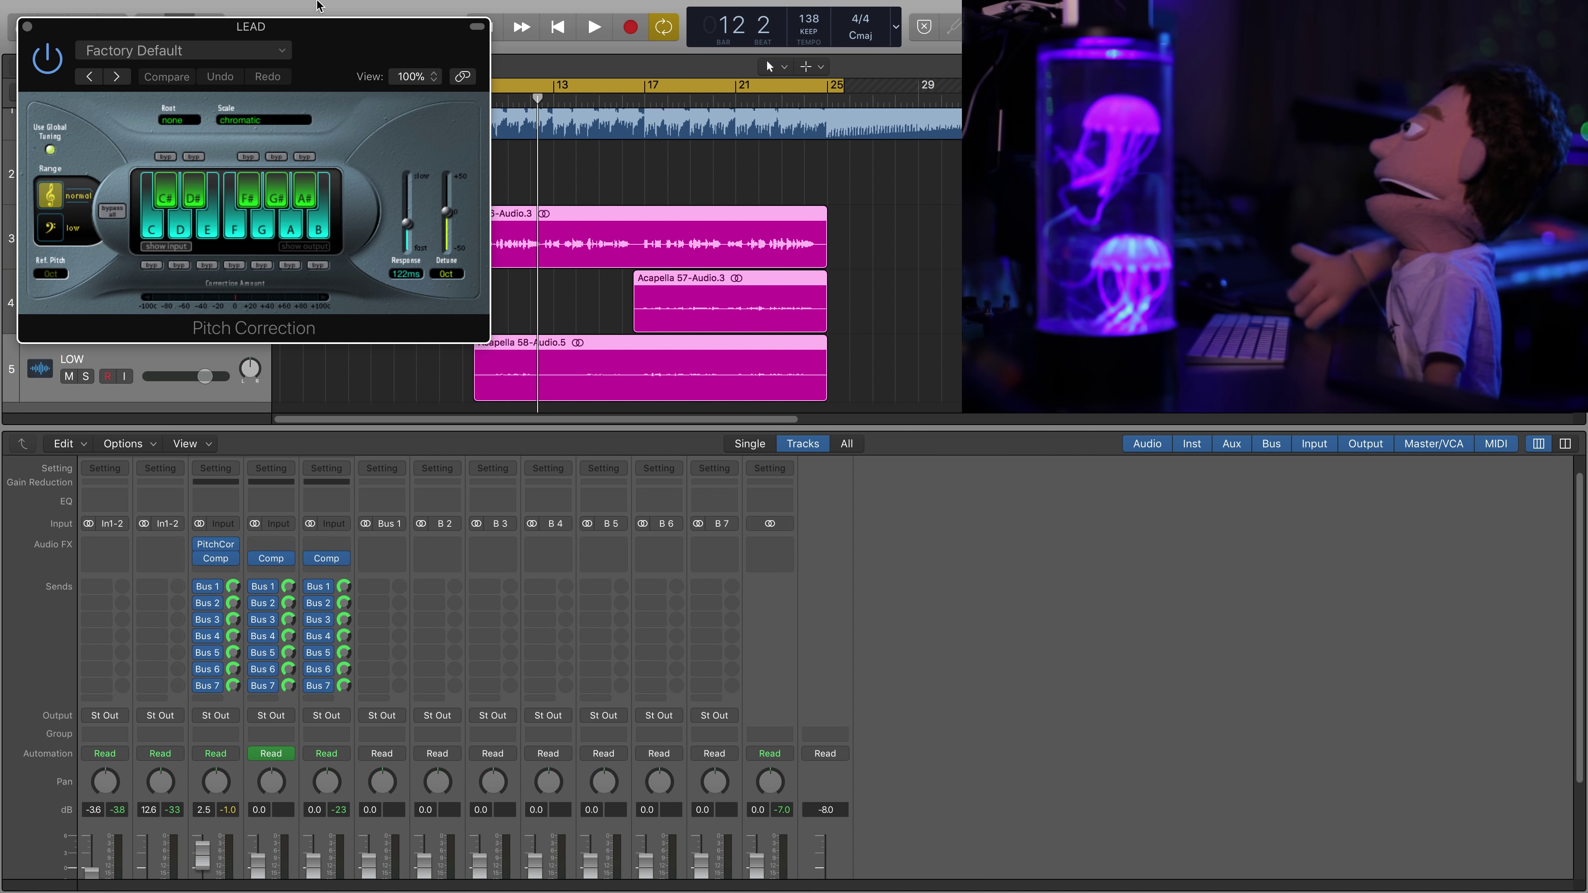
click(236, 122)
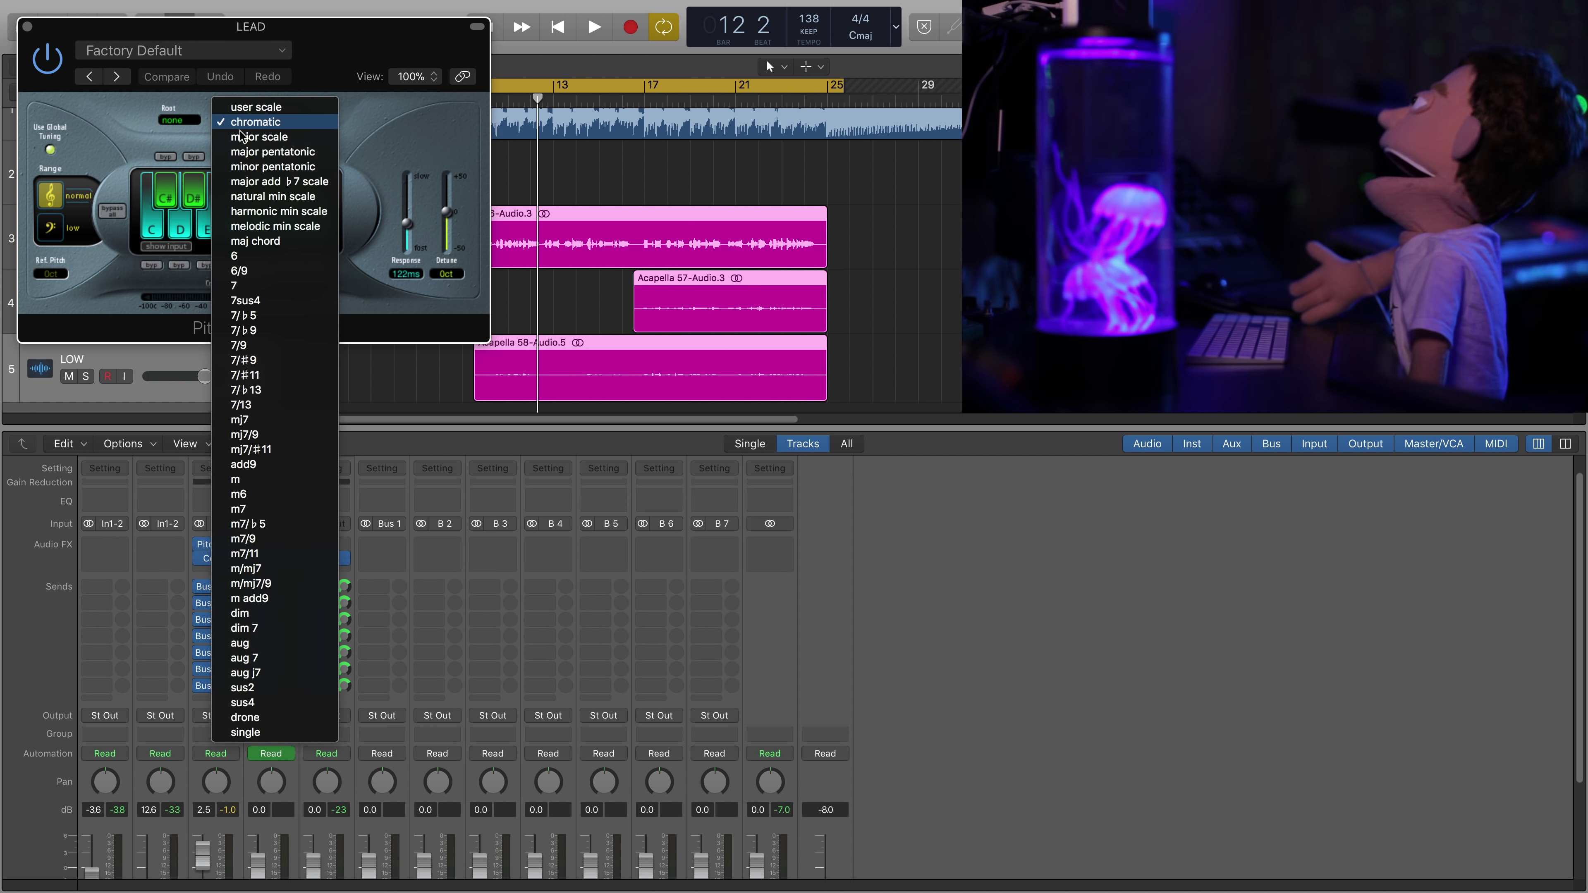
click(311, 197)
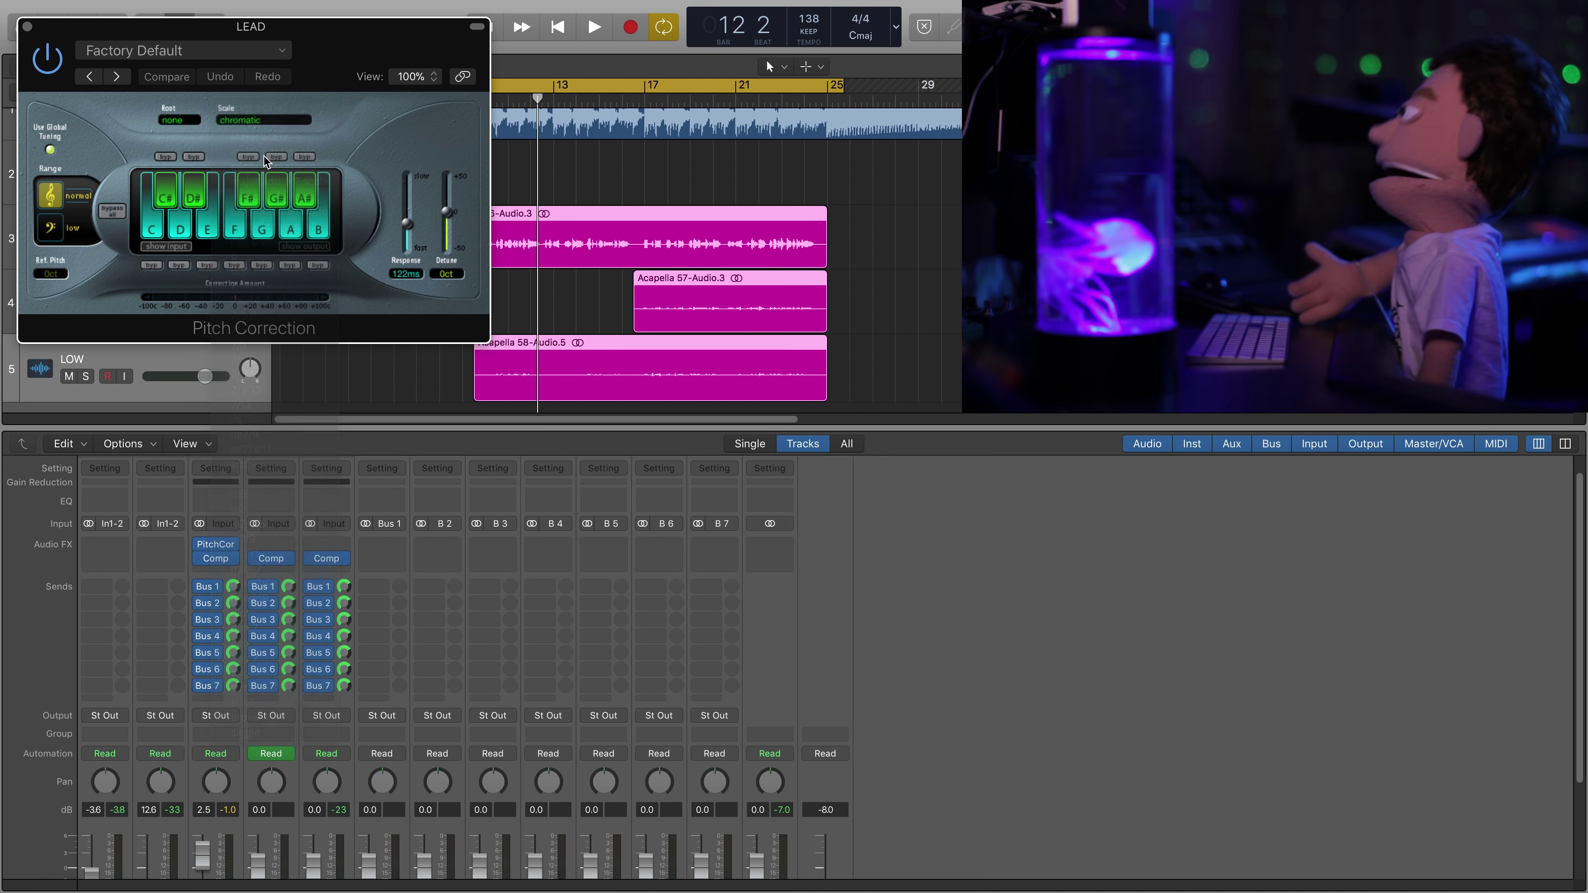
click(180, 120)
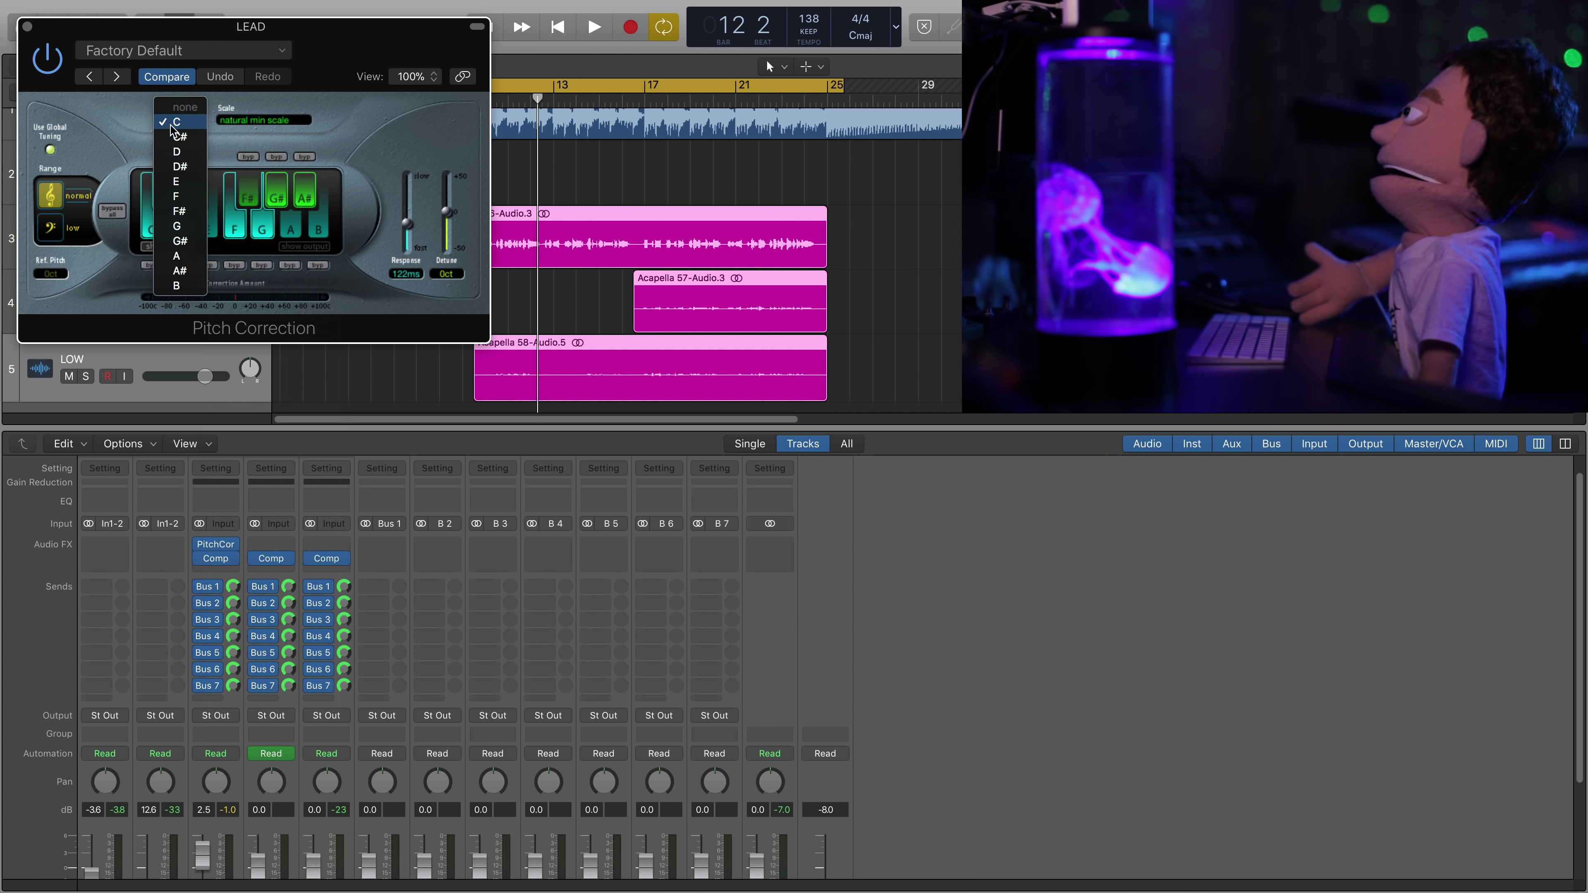
click(187, 197)
- Audition the pitch response at 0.00 ms and 53.2 ms, settling on 167 ms
key(space)
drag(405, 223, 405, 249)
key(space)
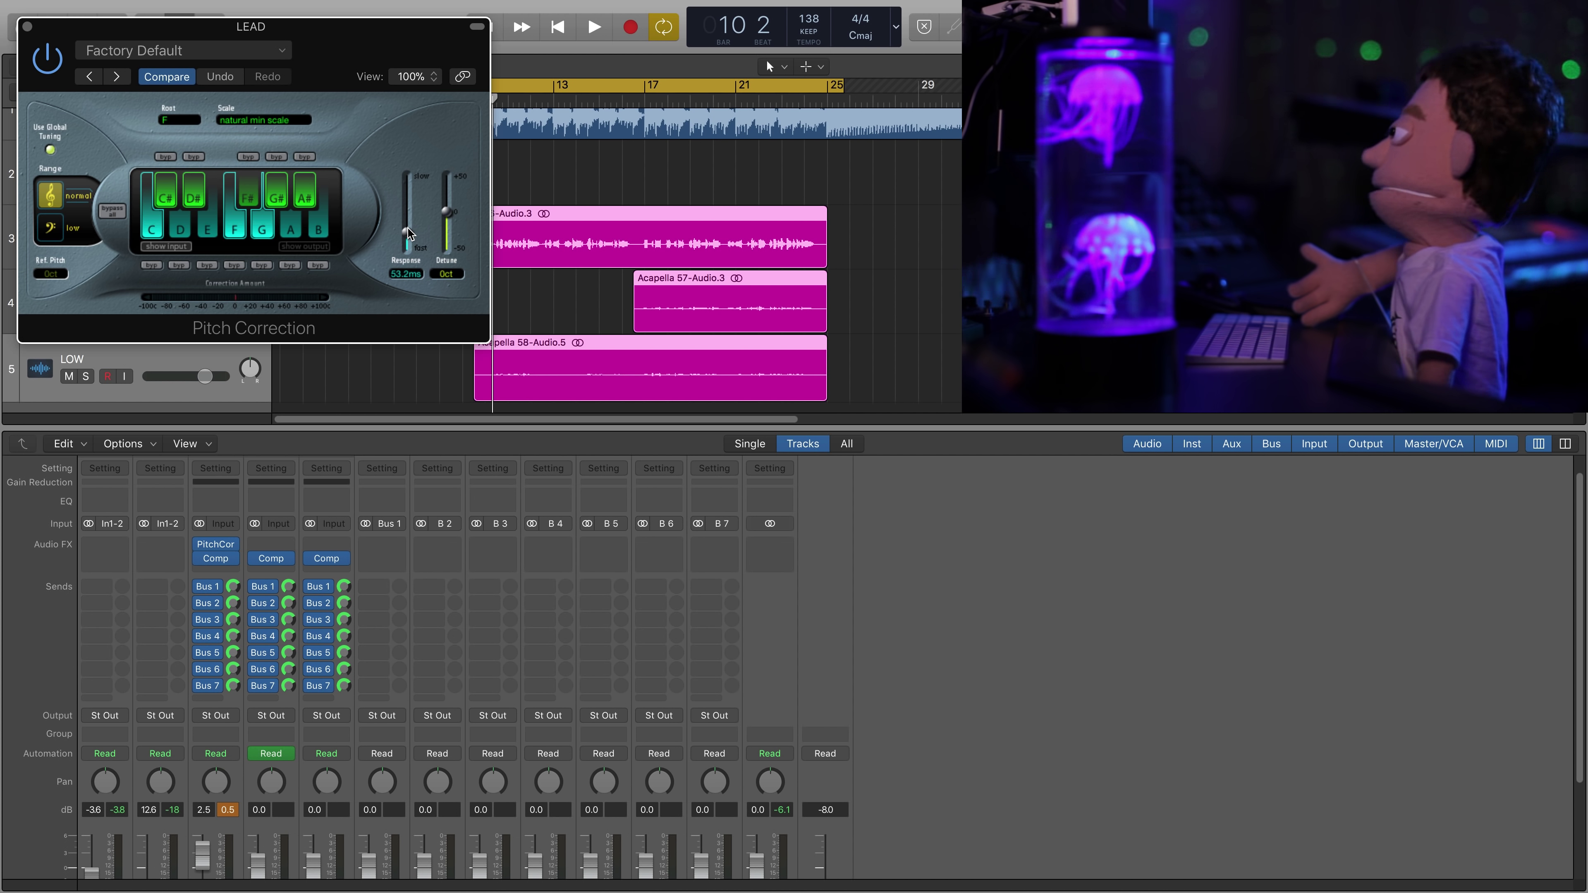
mouse_move(408, 228)
mouse_down()
mouse_move(369, 219)
mouse_move(406, 227)
mouse_up()
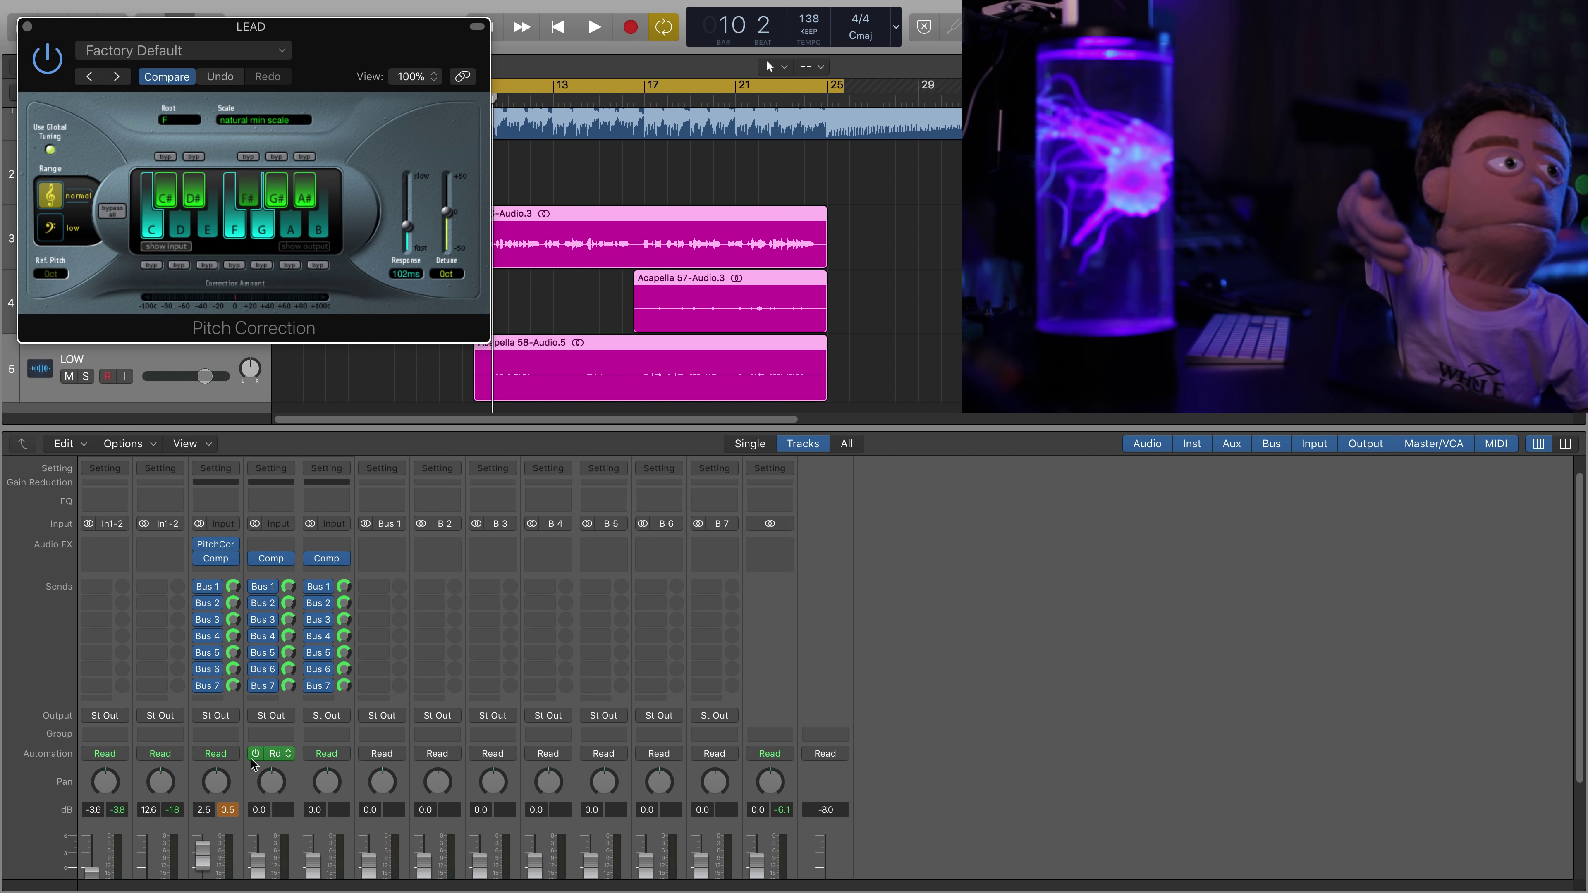
click(230, 810)
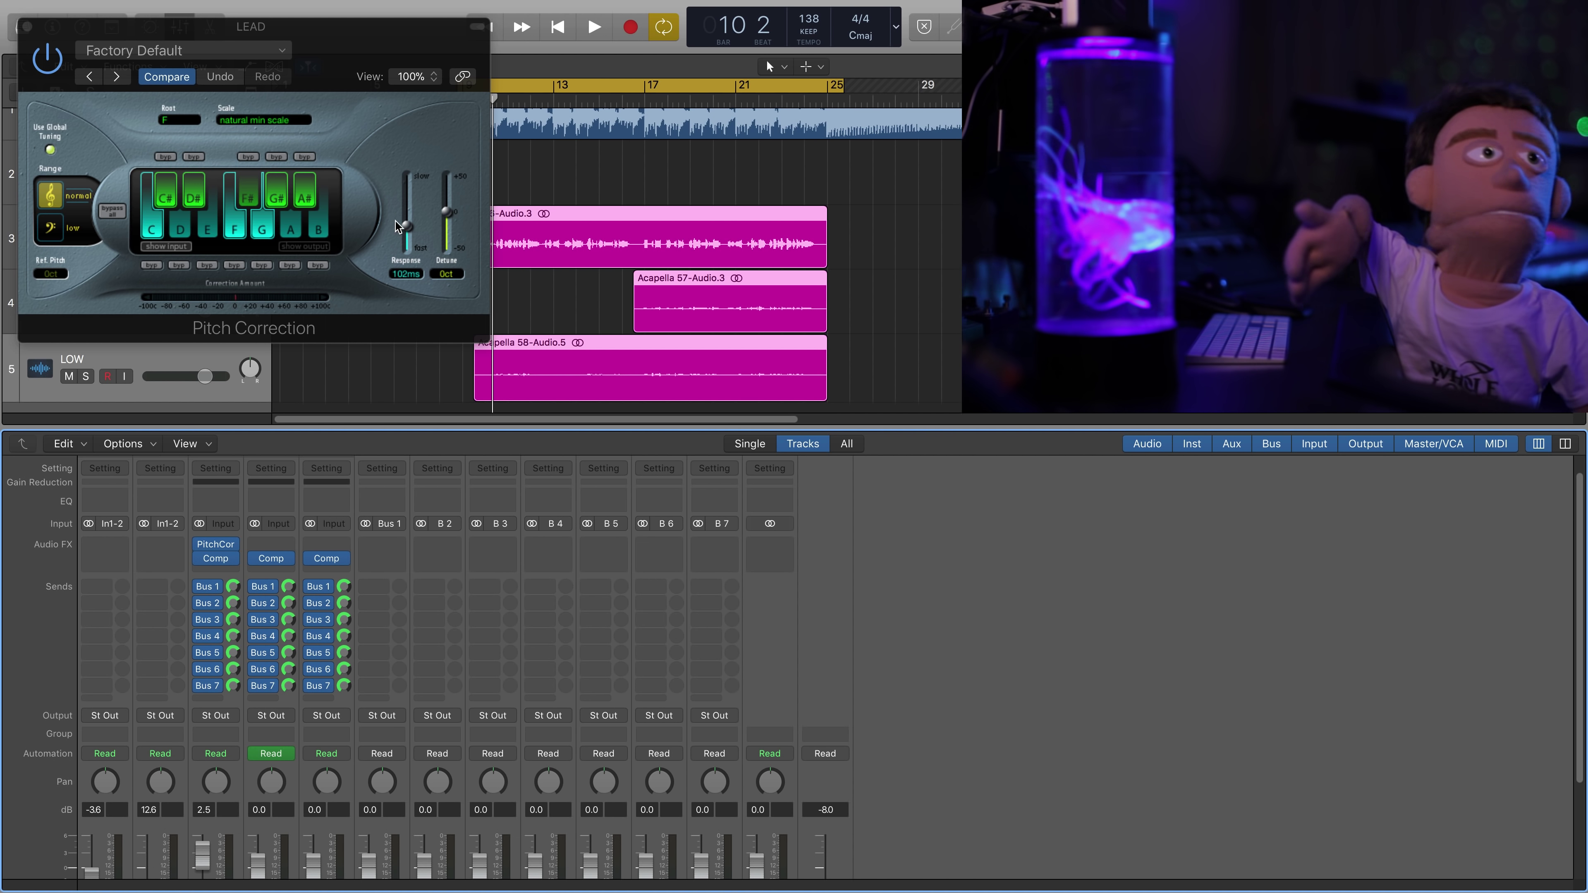
key(space)
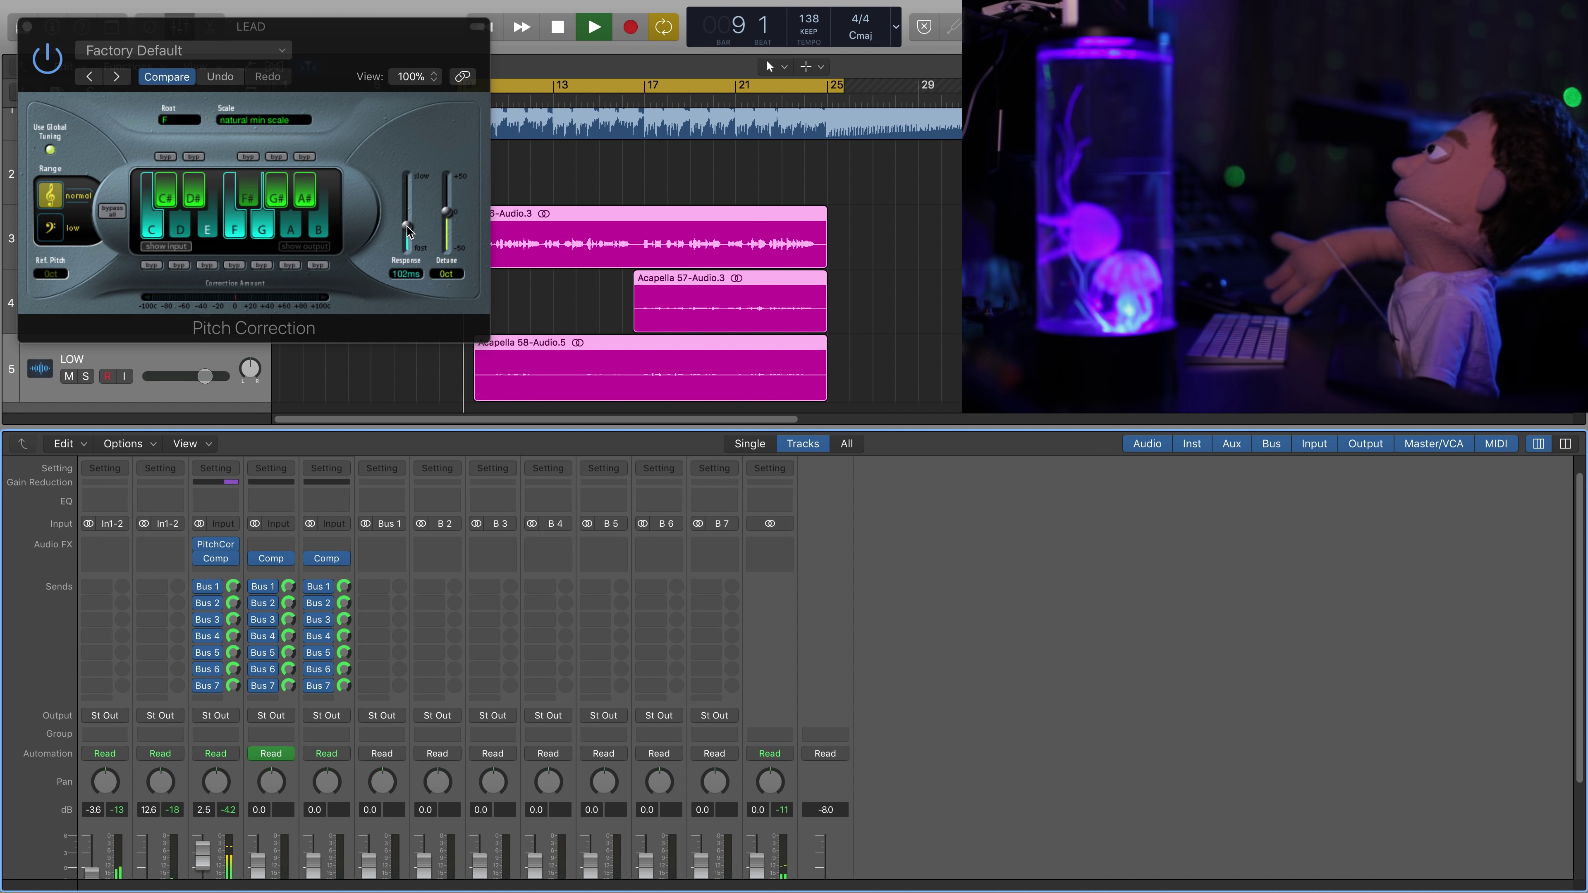
drag(407, 226, 408, 251)
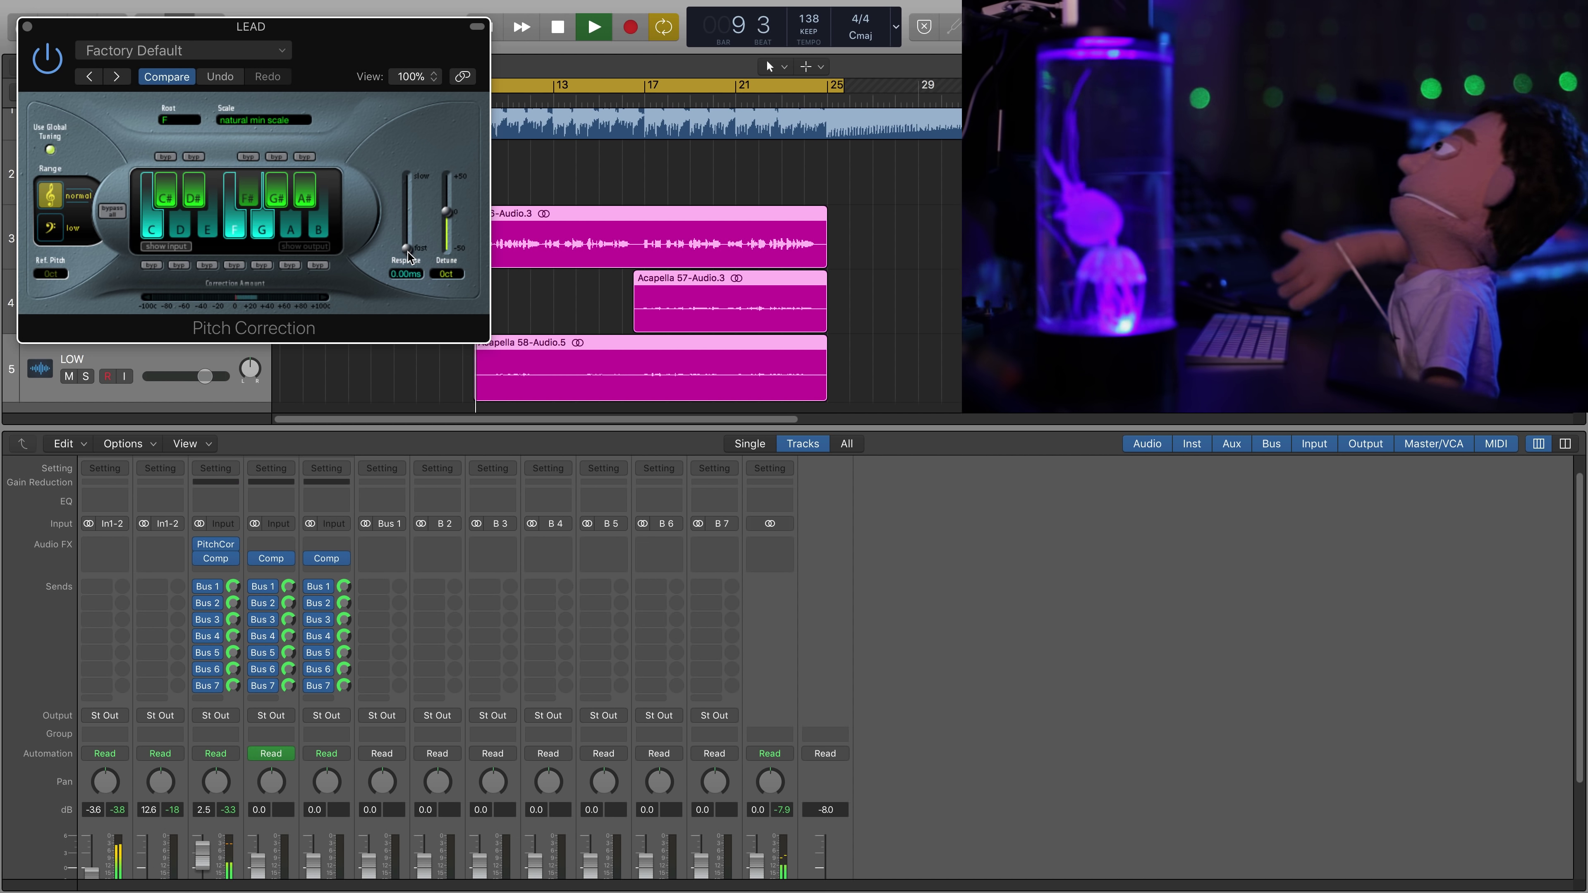
key(space)
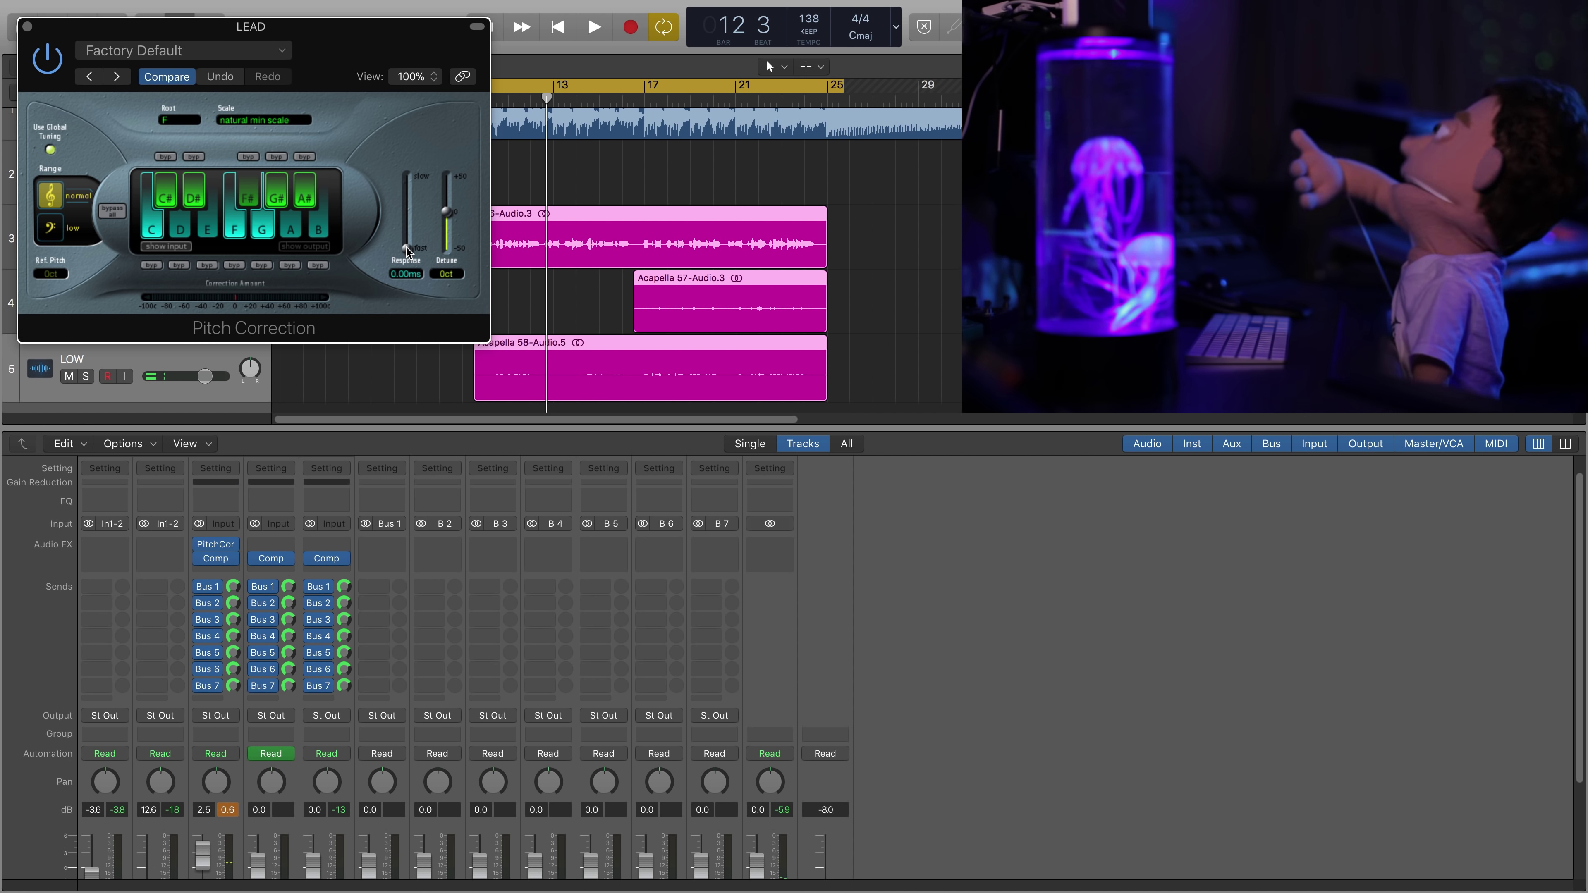
drag(410, 250, 408, 218)
drag(345, 28, 1180, 112)
key(space)
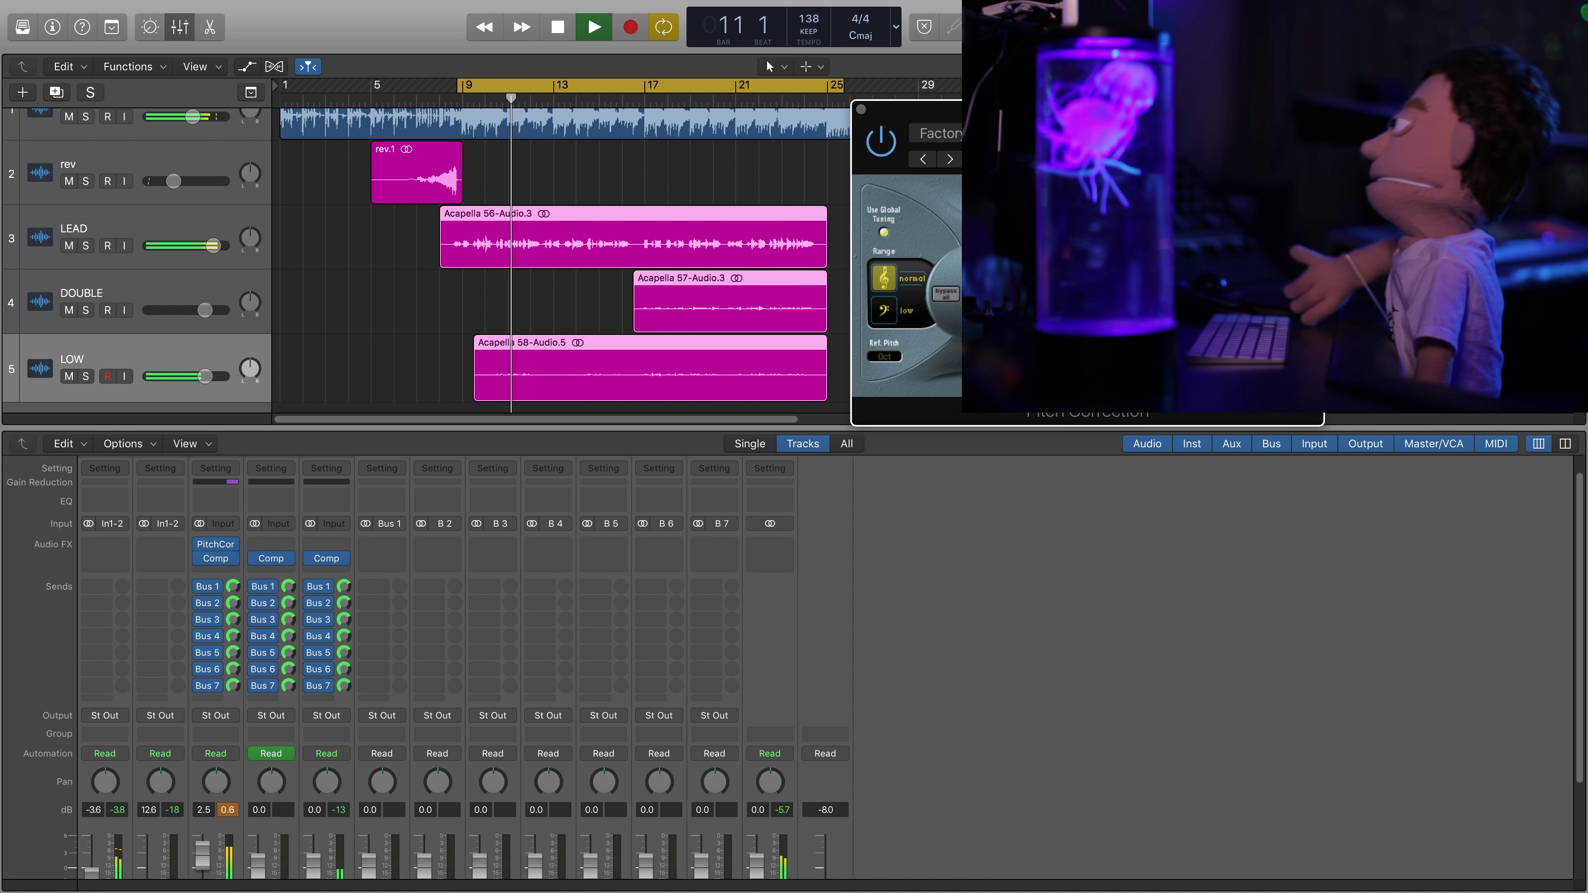
- Copy LEAD's Pitch Correction onto the DOUBLE and LOW tracks
key(space)
mouse_move(215, 547)
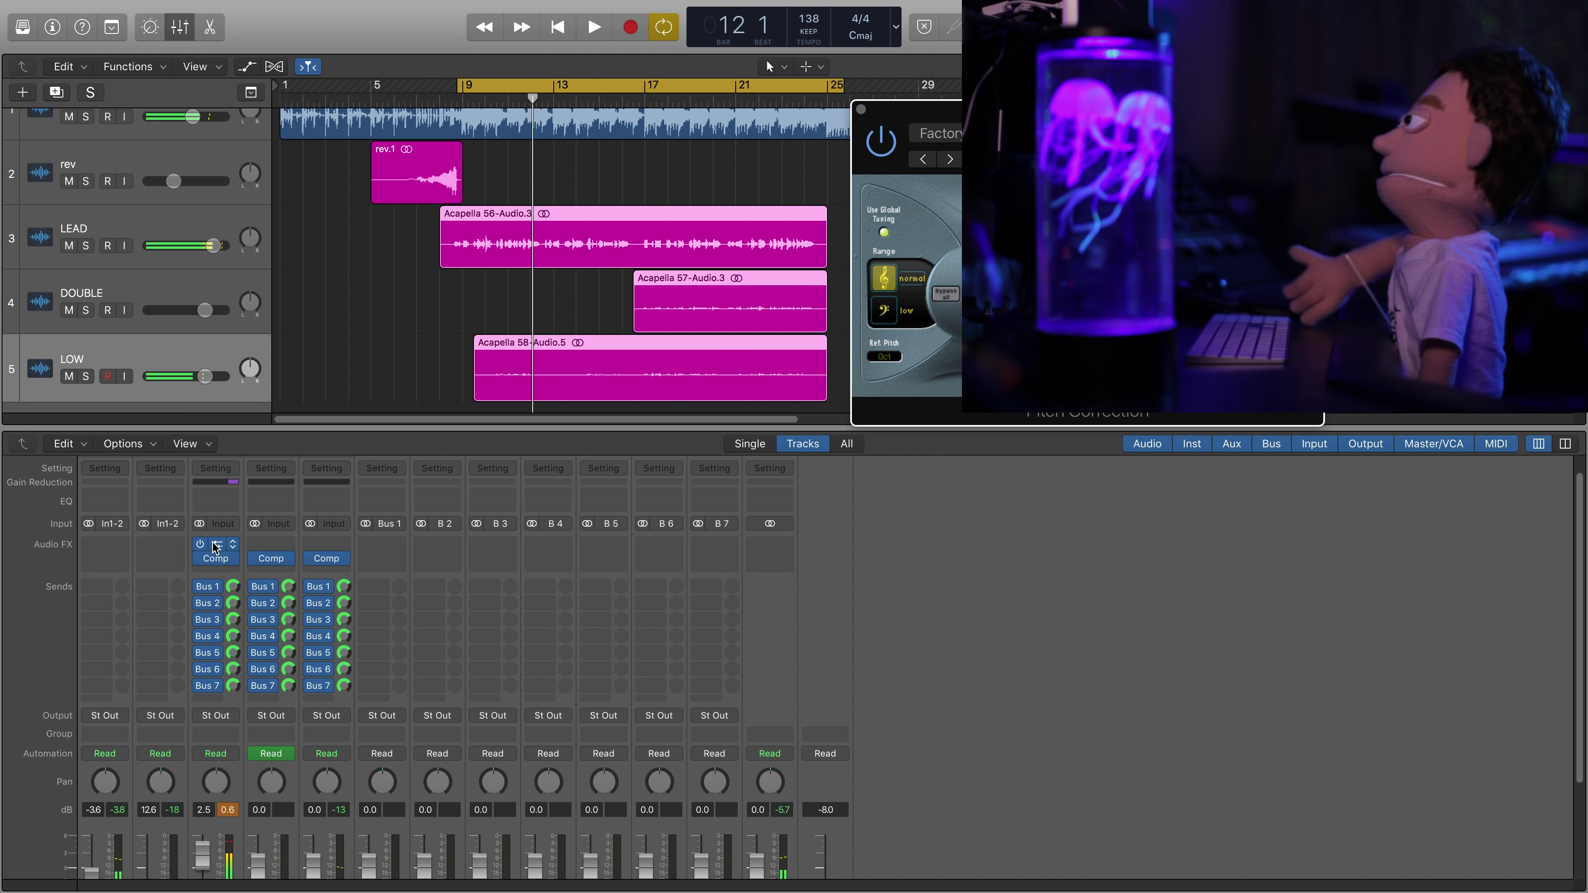
drag(259, 546, 272, 546)
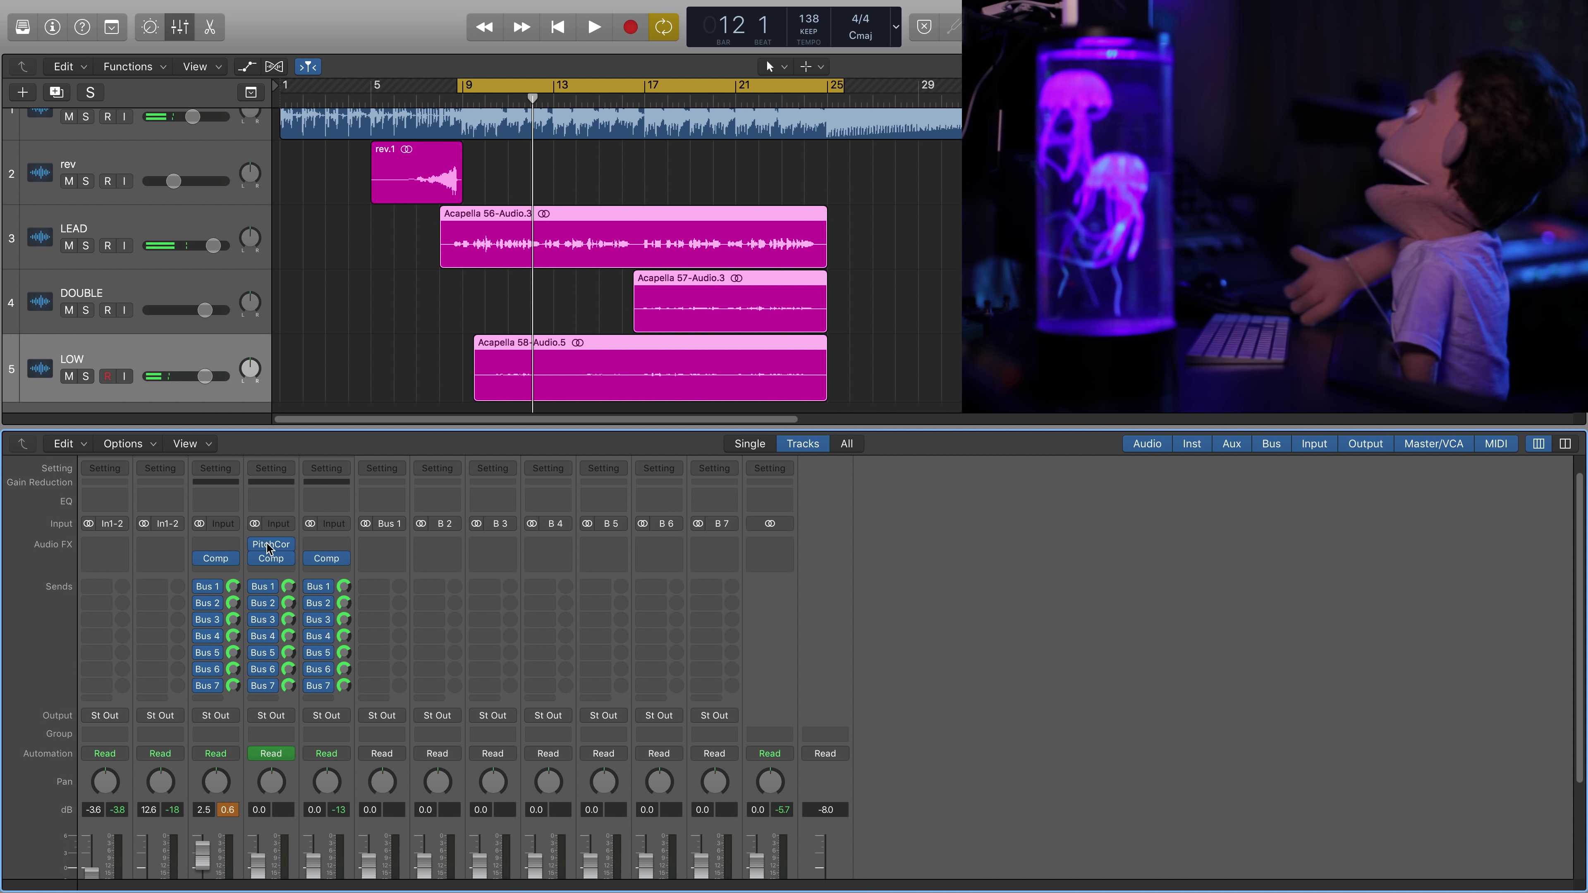
drag(275, 547, 313, 544)
- Solo DOUBLE and play it from bar 17 with looping off
click(644, 100)
click(85, 310)
key(space)
click(636, 85)
click(645, 97)
key(space)
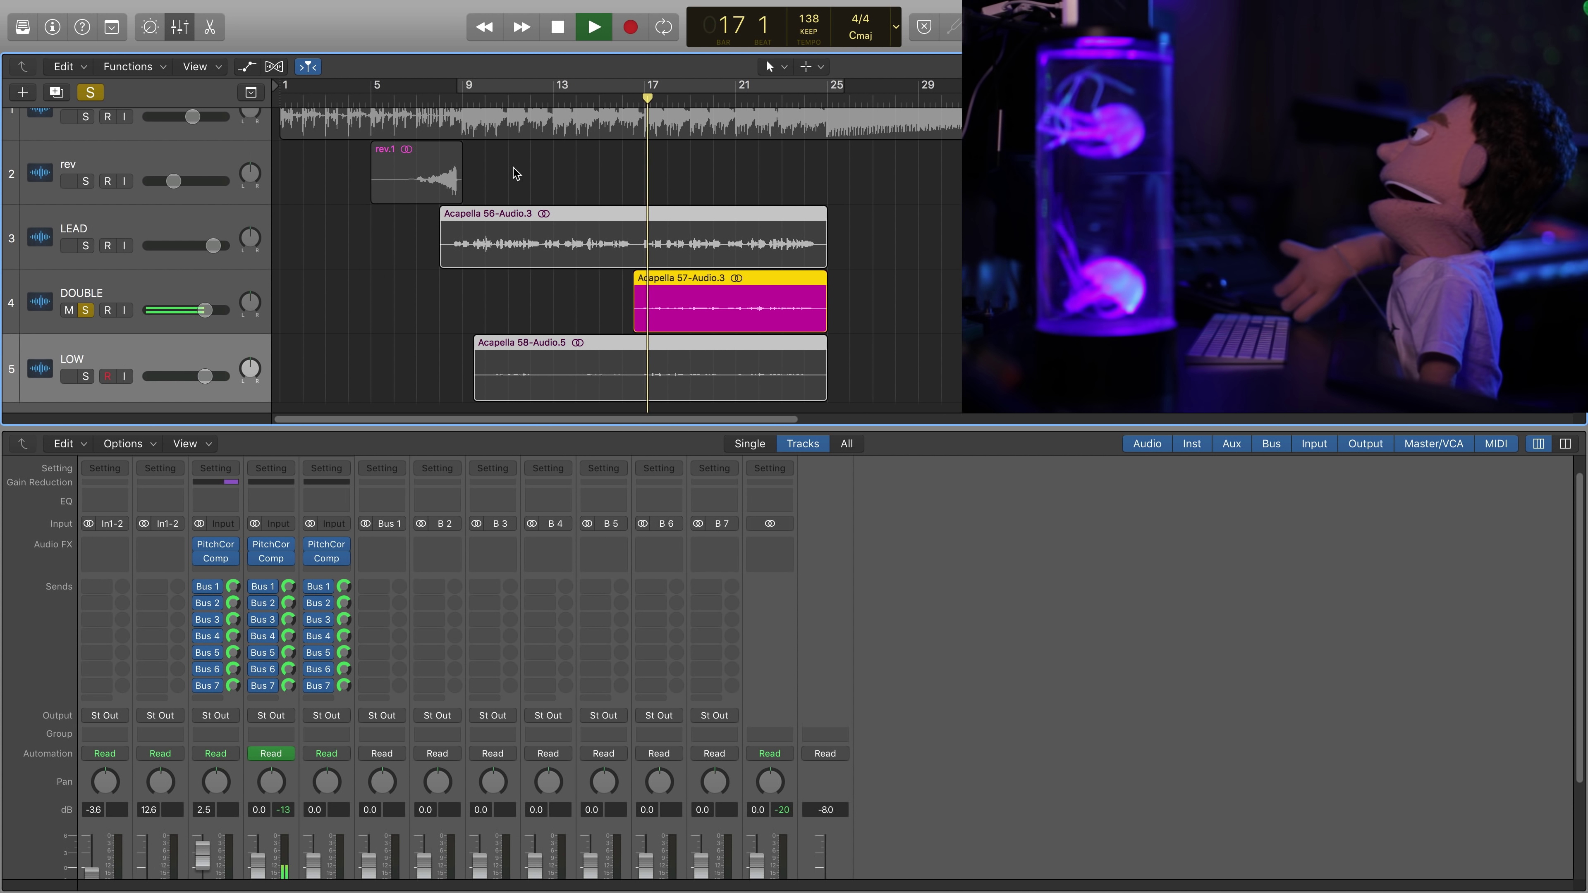
- Audition LOW soloed, unsolo it, and restore looping of bars 9–25
click(86, 376)
click(85, 310)
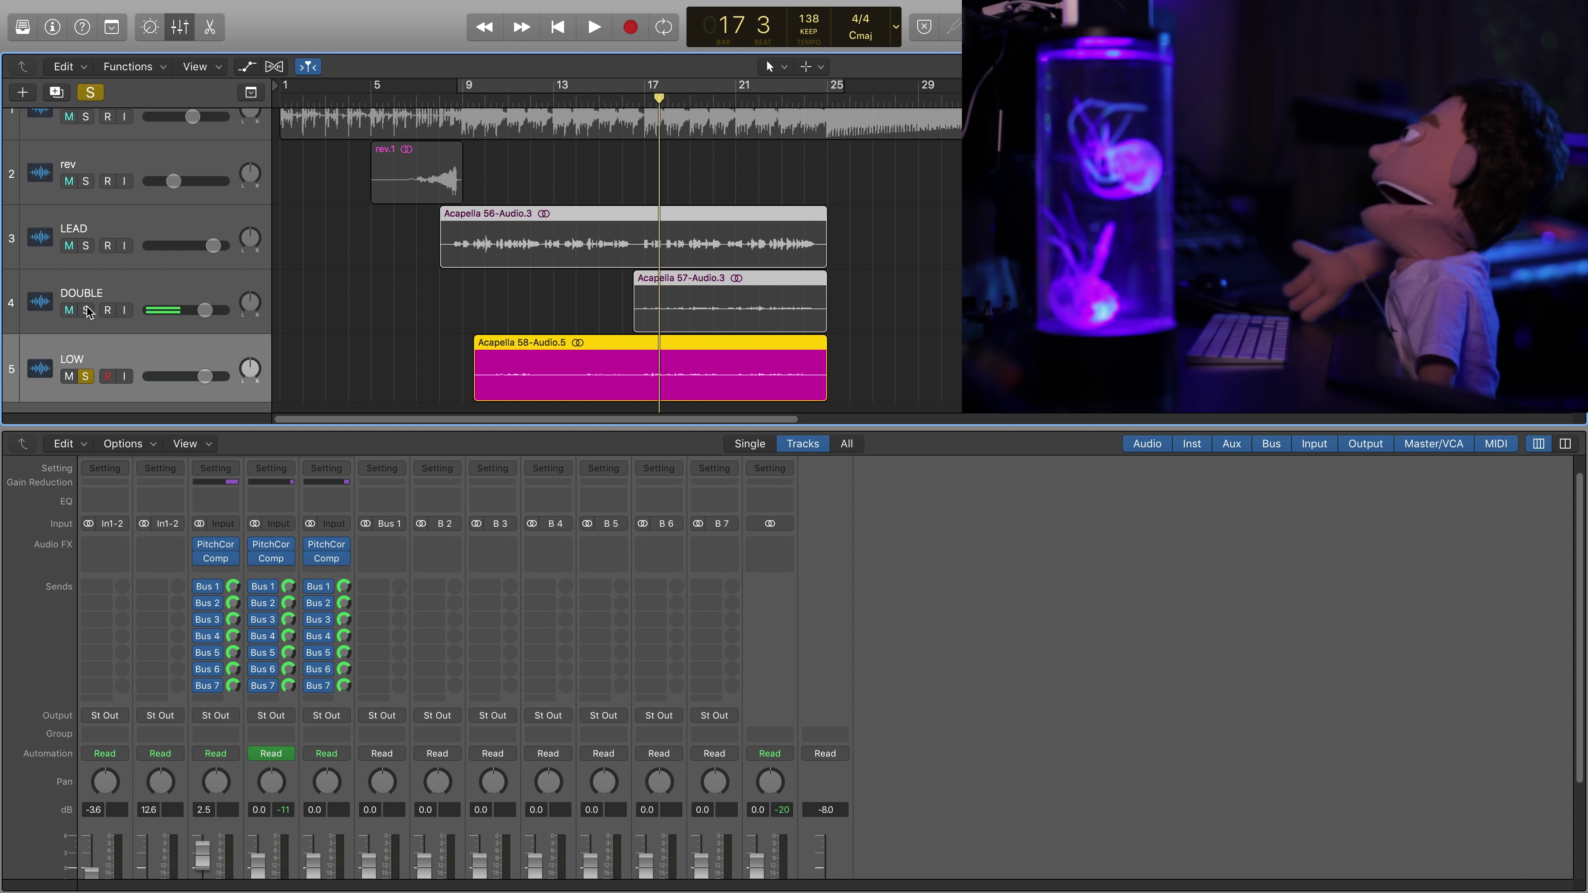
key(space)
click(86, 376)
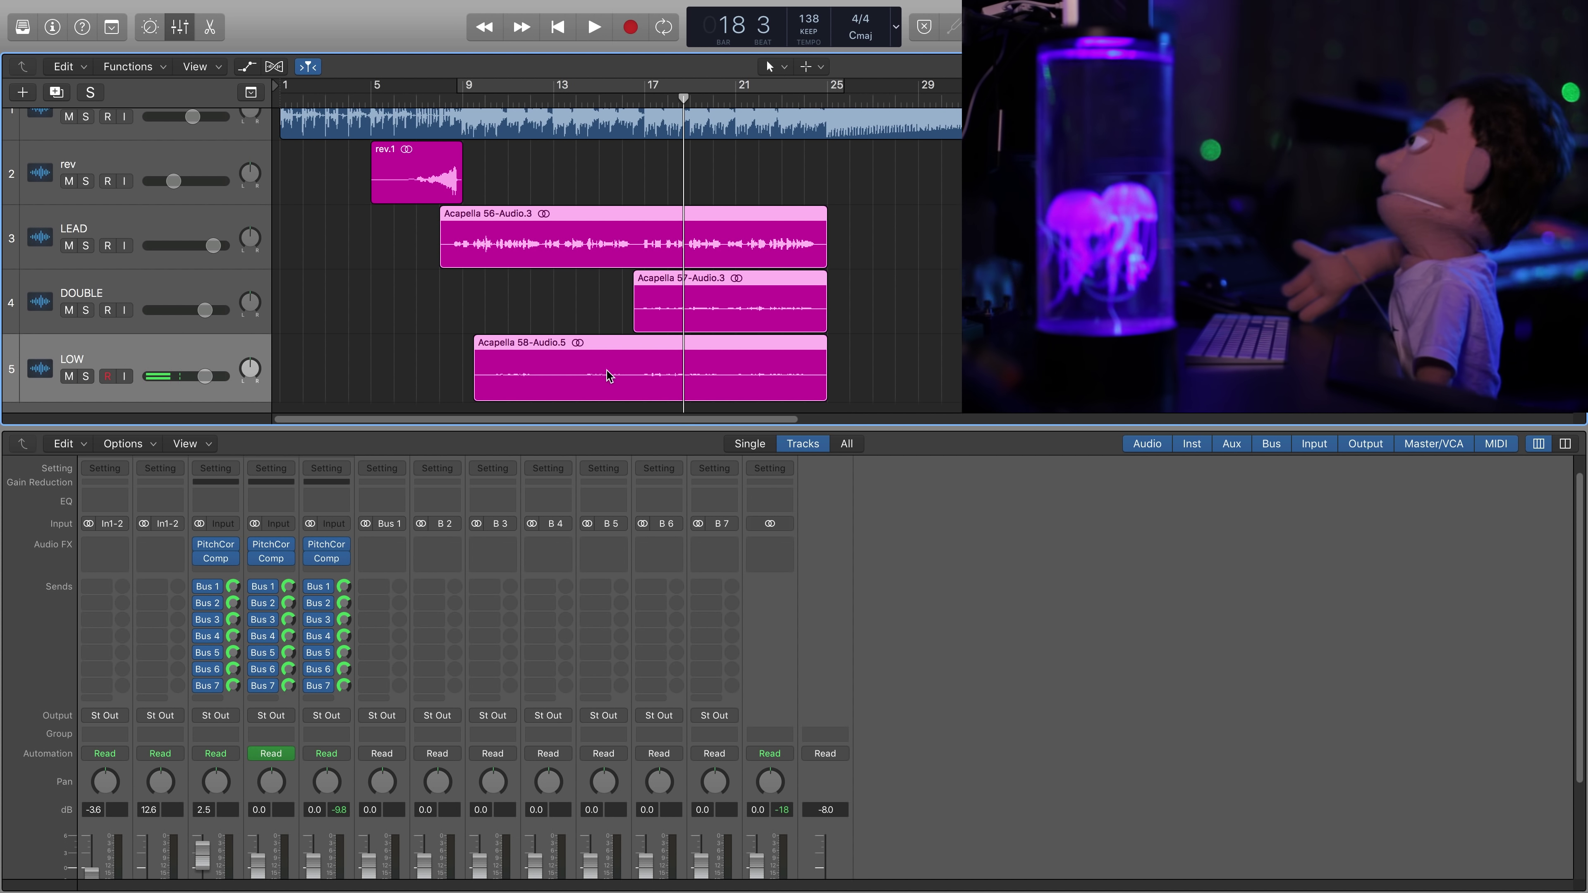
drag(684, 134, 460, 135)
click(502, 83)
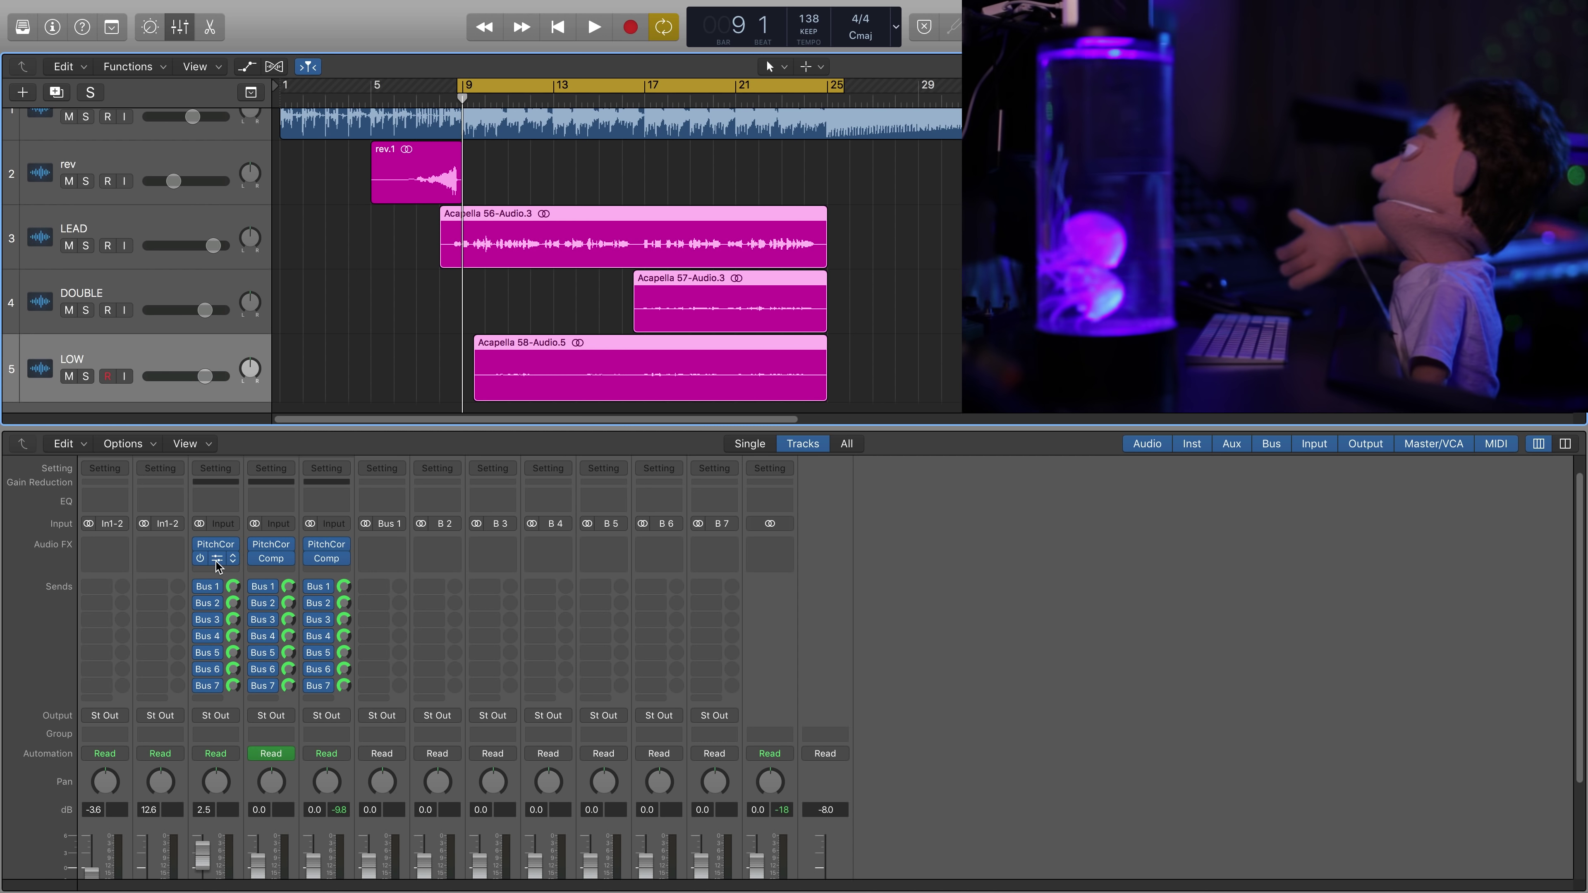
- Move the compressors down one slot and insert a stereo Channel EQ in LEAD's freed slot
drag(215, 569, 215, 569)
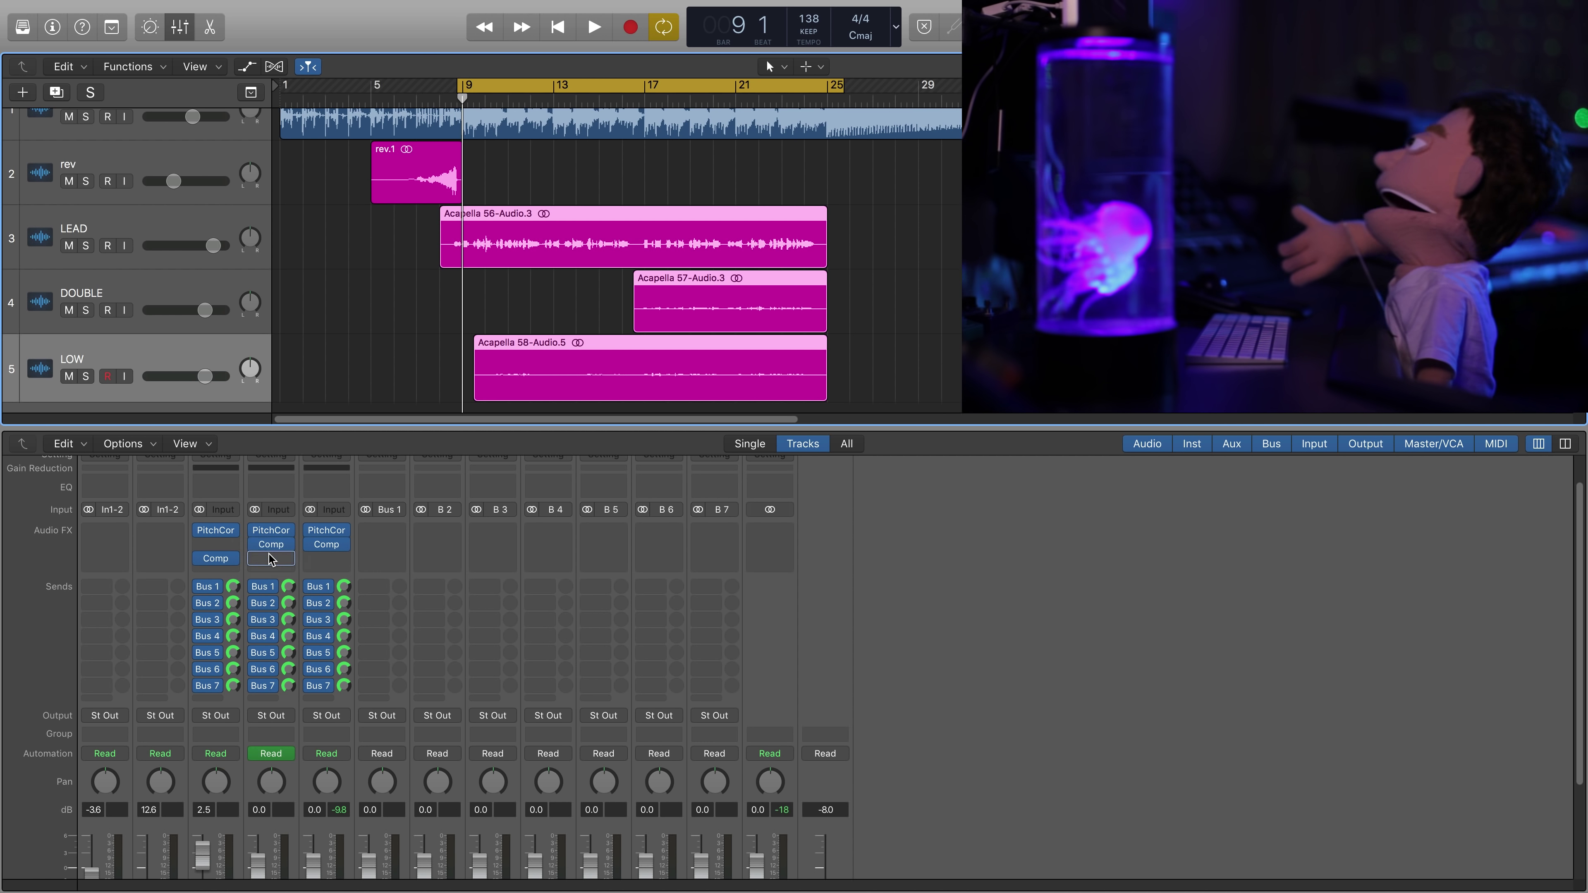
drag(323, 557, 324, 557)
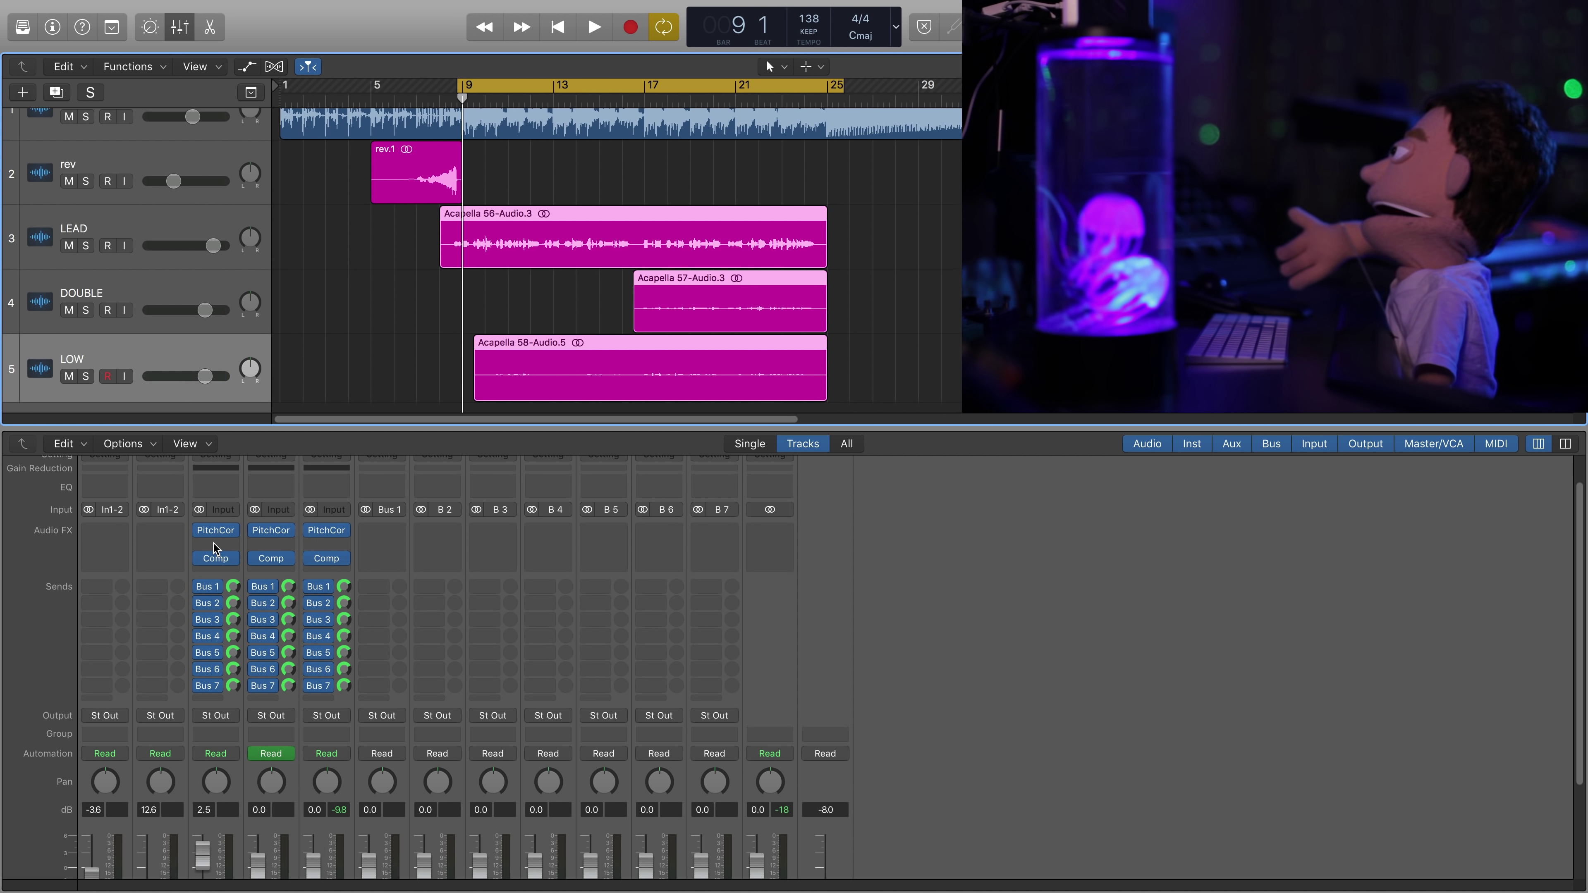
click(215, 548)
mouse_move(268, 705)
mouse_move(438, 705)
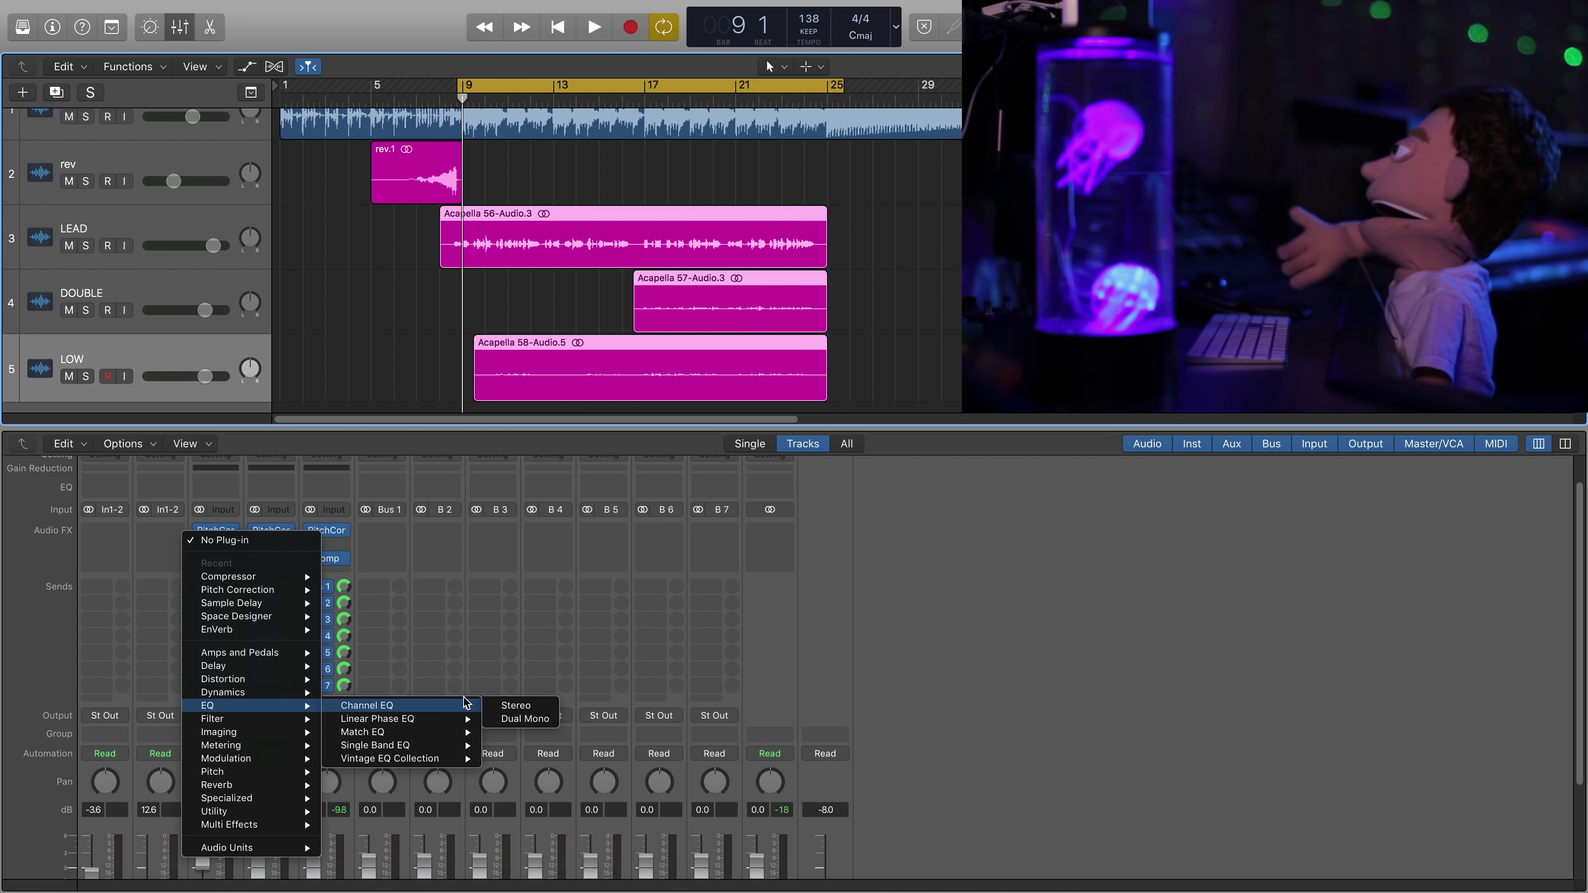
click(511, 705)
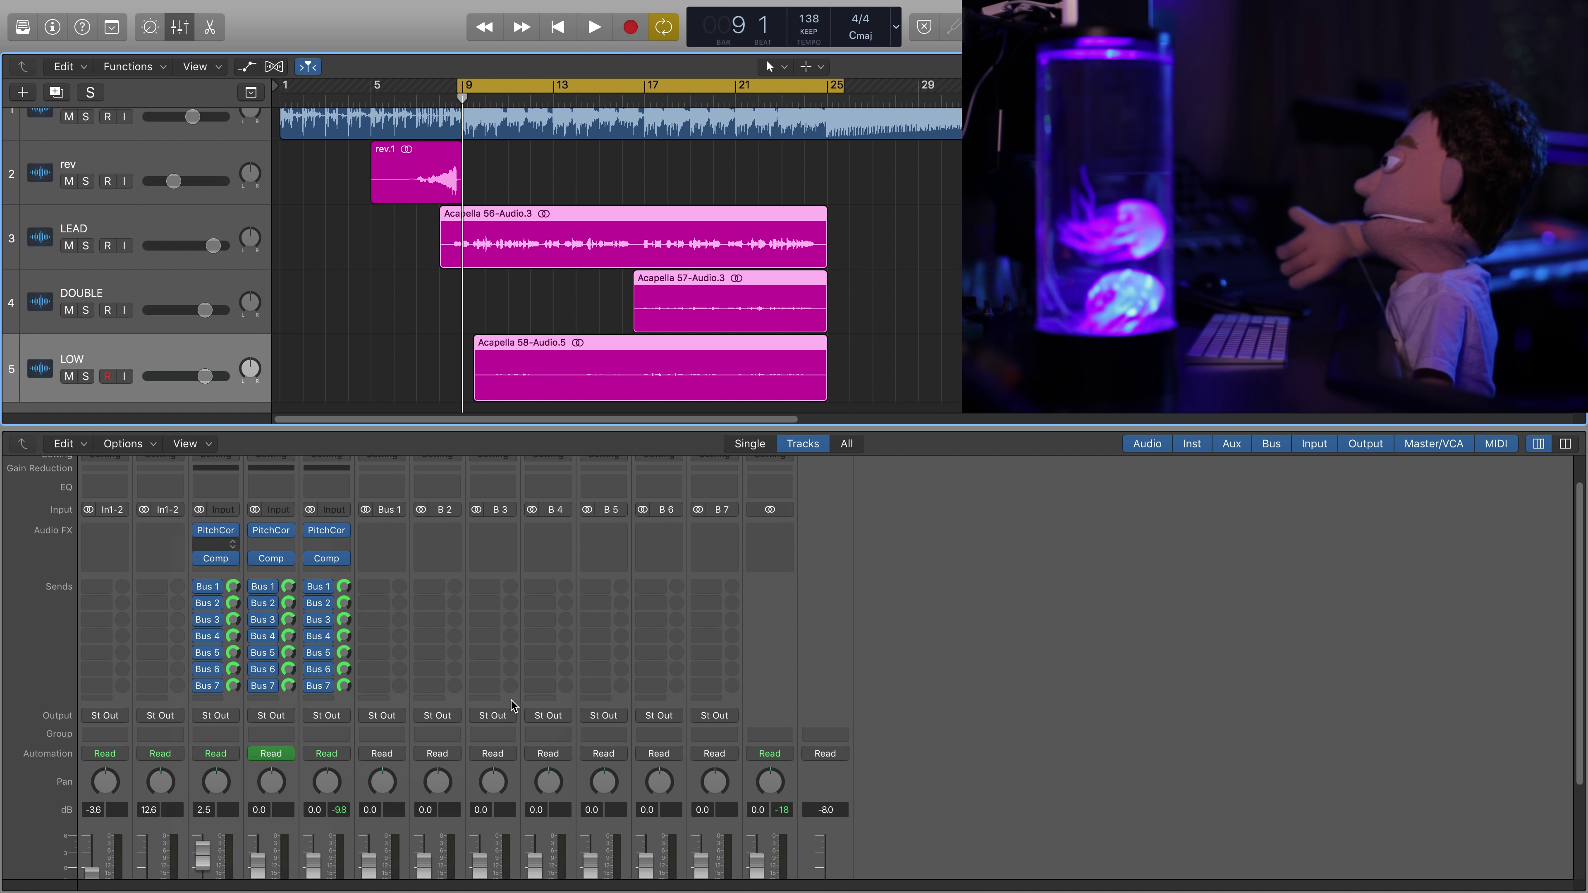
- Enable the LEAD Channel EQ low cut, tune its frequency while playing, and adjust the 75 Hz shelf
click(80, 109)
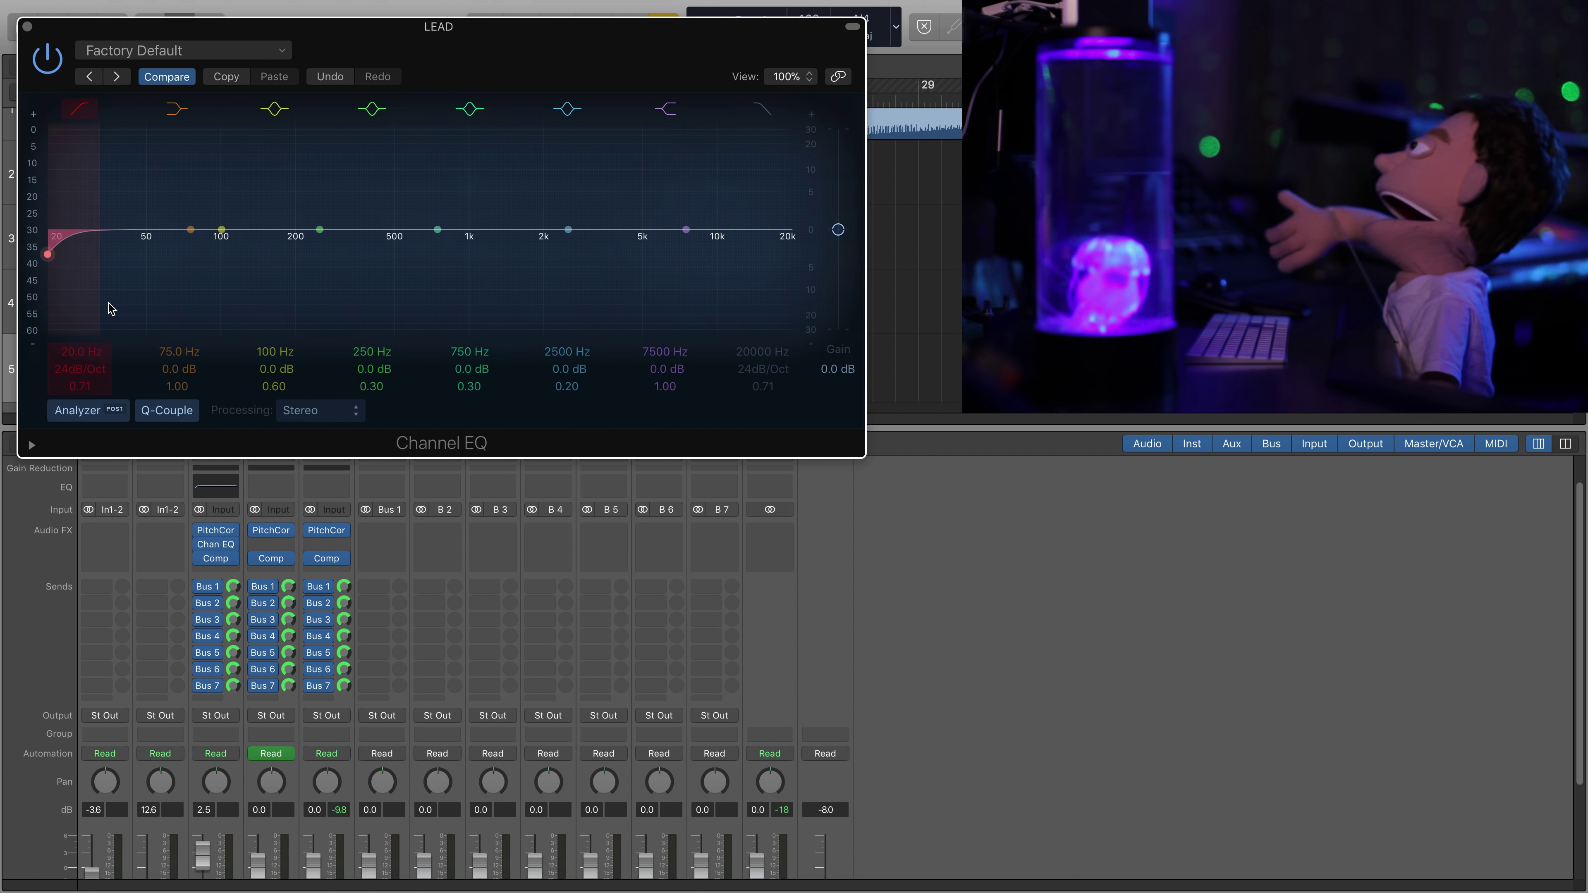
drag(80, 351, 80, 313)
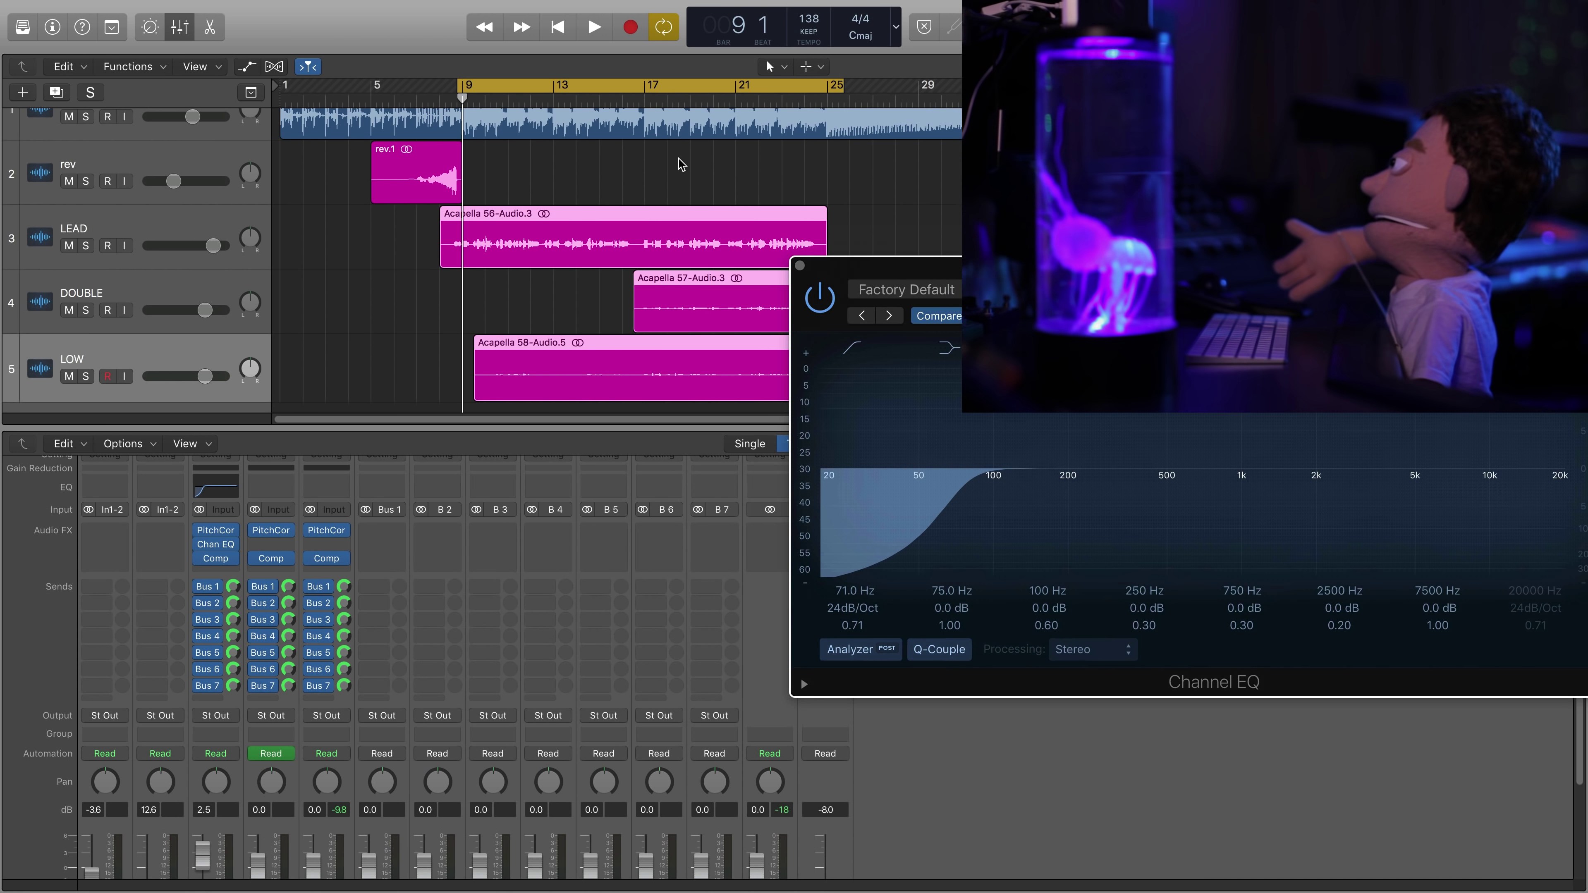
key(space)
mouse_move(956, 492)
mouse_down()
mouse_move(895, 493)
mouse_move(978, 493)
mouse_up()
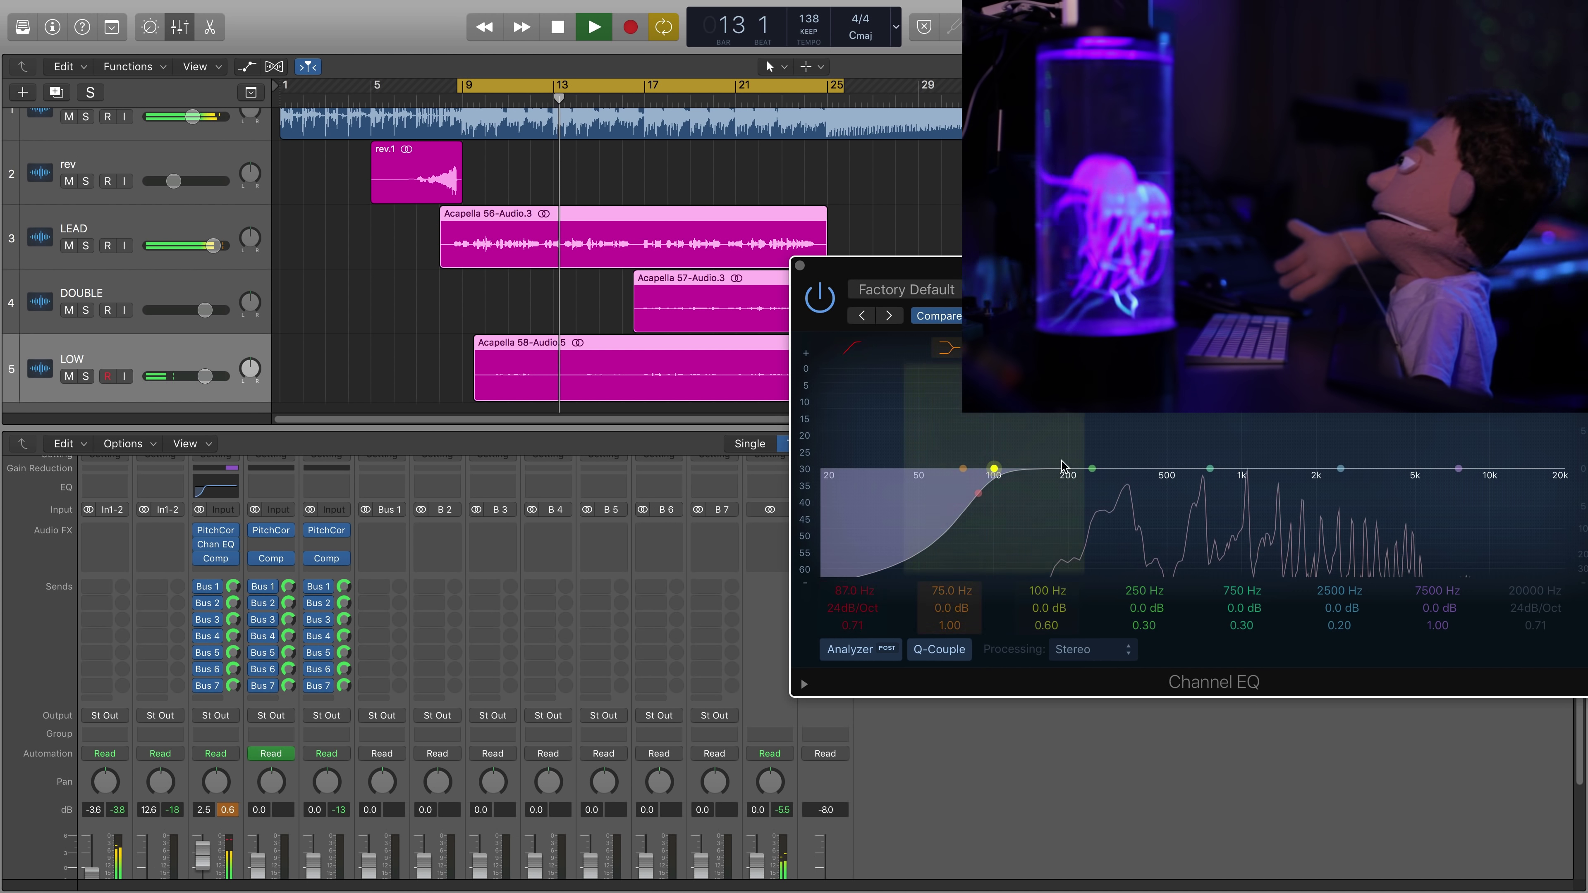
key(space)
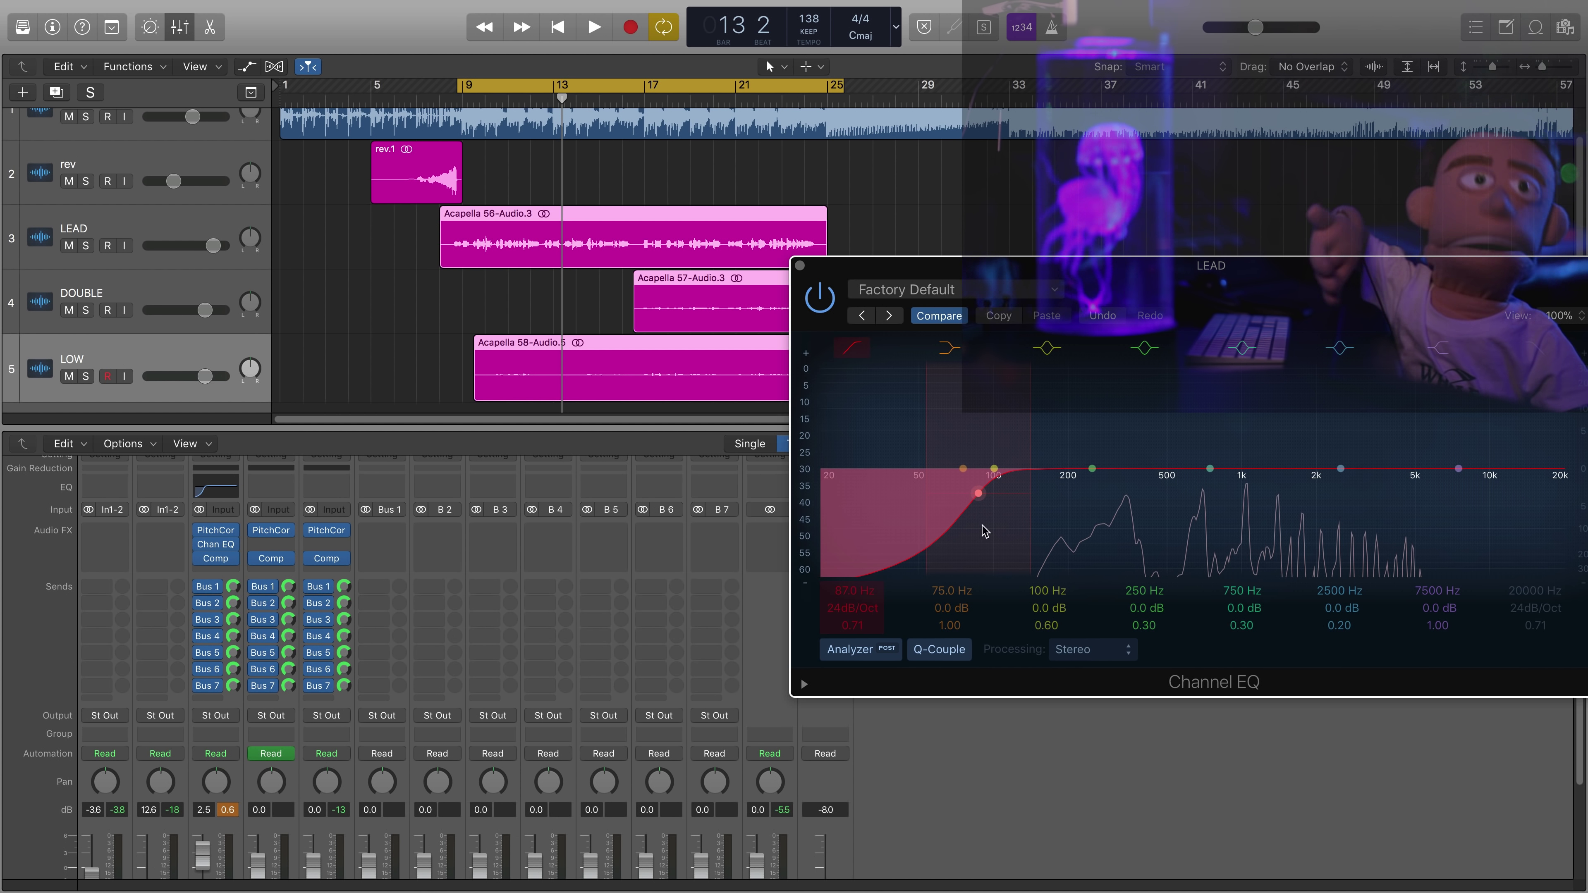
drag(963, 469, 963, 457)
- Cut 3 dB at 430 Hz and lower the low cut to 57 Hz
drag(950, 610, 951, 590)
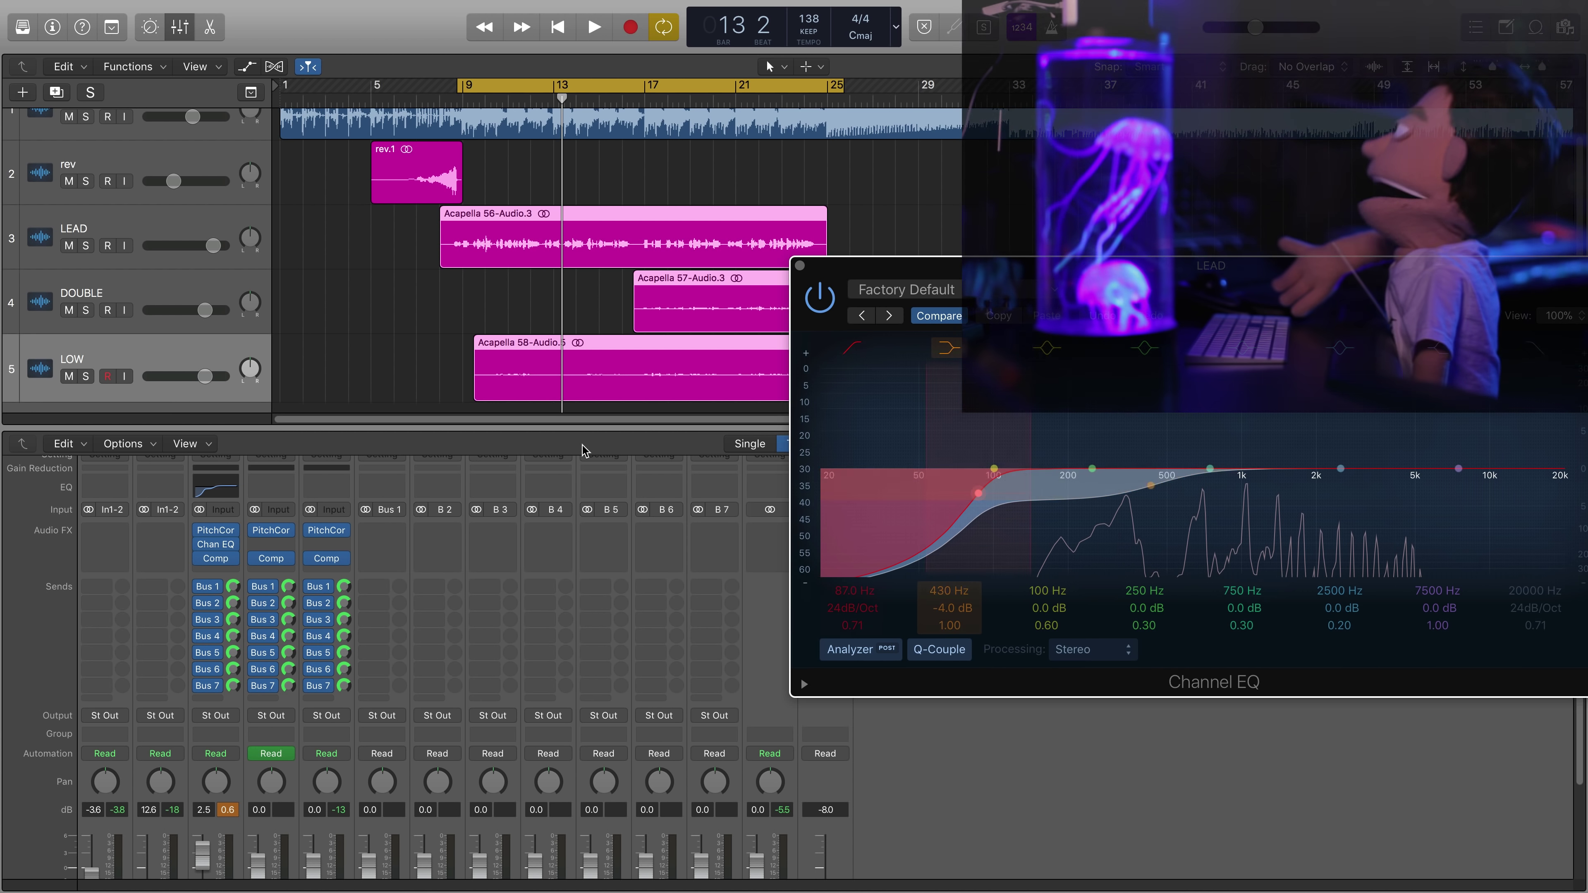
key(space)
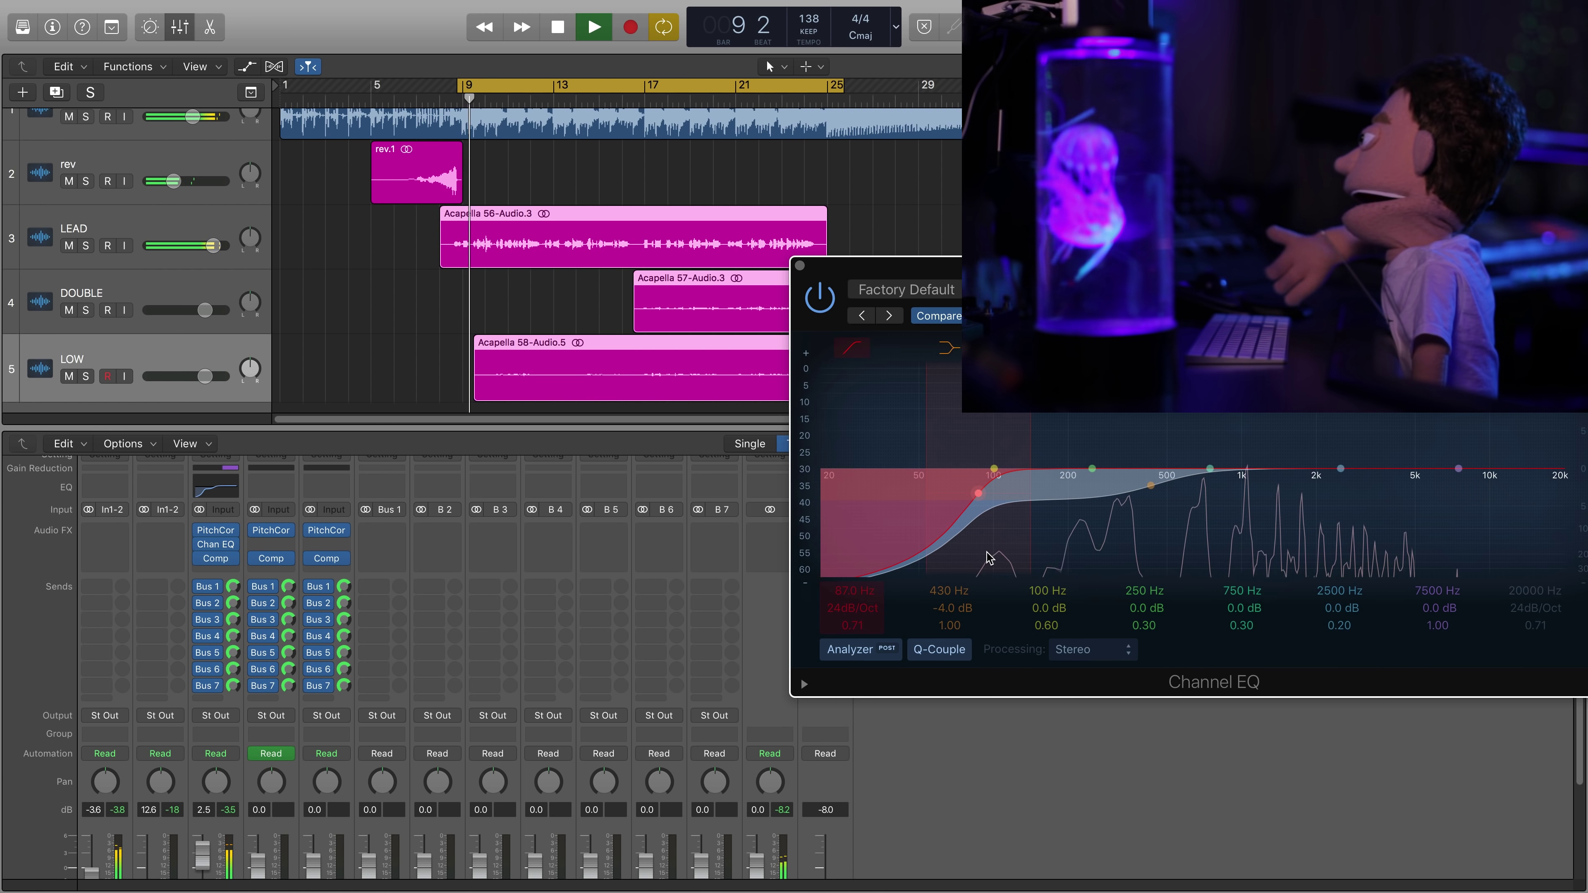
mouse_move(949, 608)
mouse_down()
mouse_move(948, 625)
mouse_move(949, 608)
mouse_up()
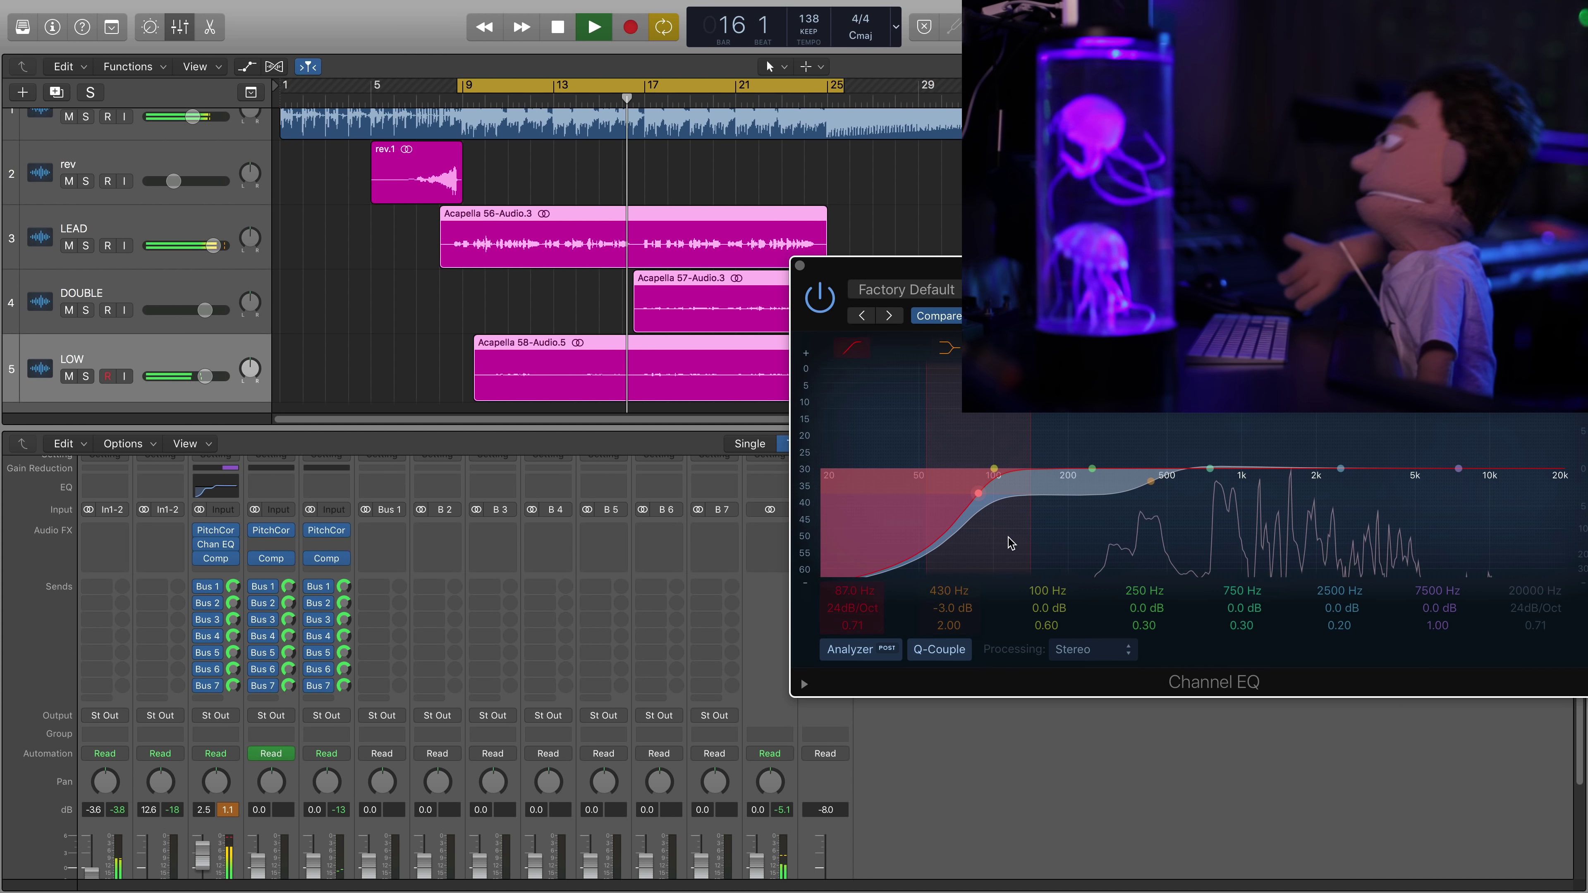
drag(980, 498, 933, 499)
key(space)
- Set the 750 Hz band to 740 Hz at -0.5 dB and the 7500 Hz band to 7300 Hz
click(225, 812)
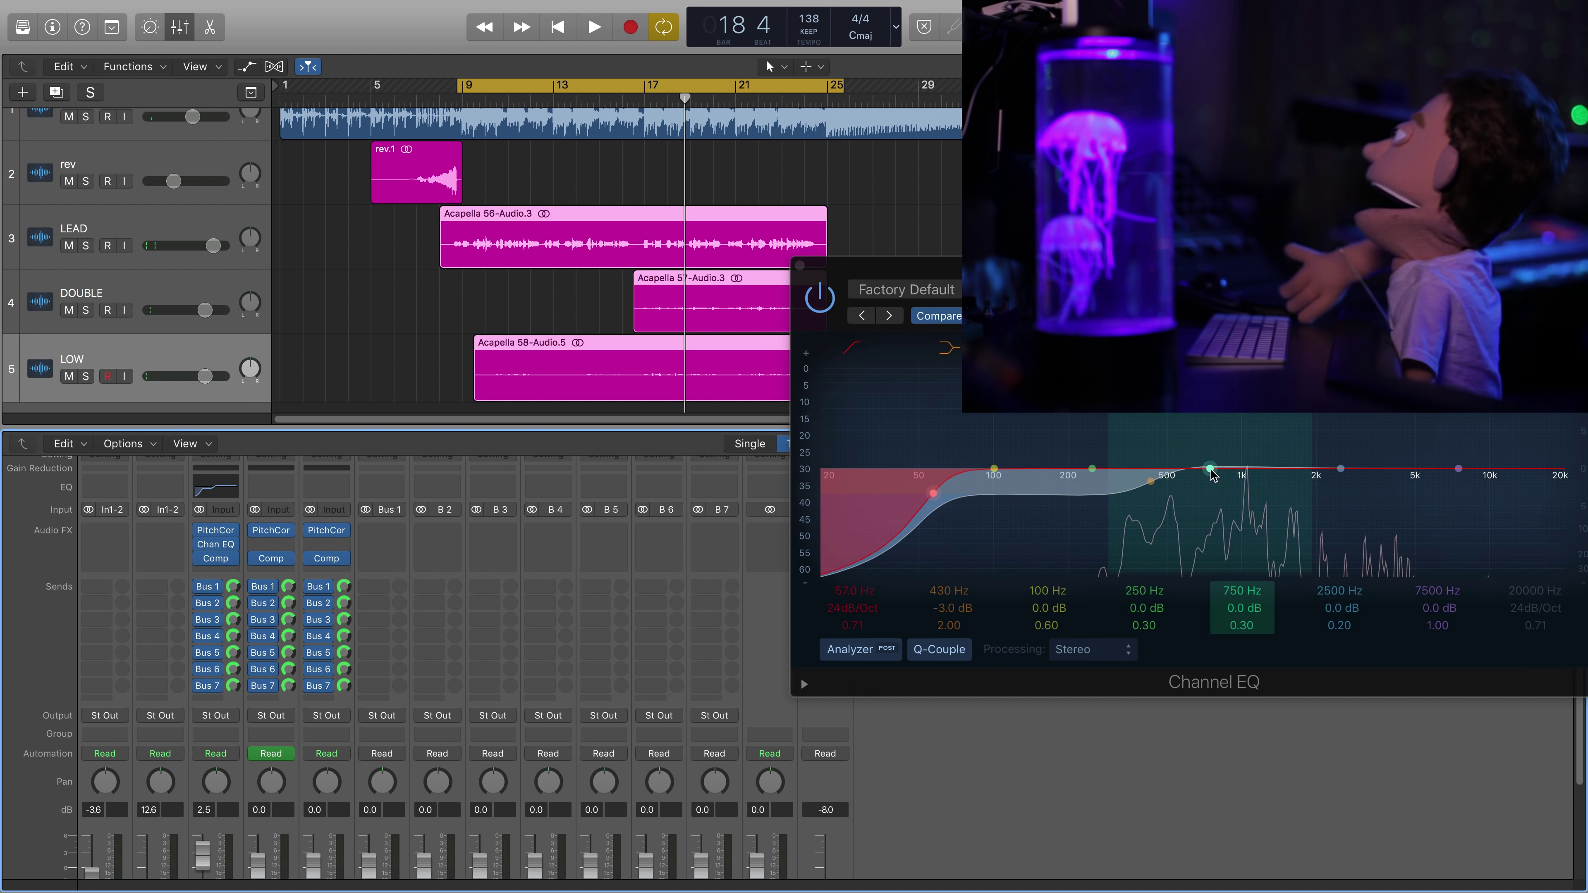
drag(1210, 469, 1207, 473)
key(space)
mouse_move(1458, 468)
mouse_down()
mouse_move(1448, 413)
mouse_move(1455, 468)
mouse_up()
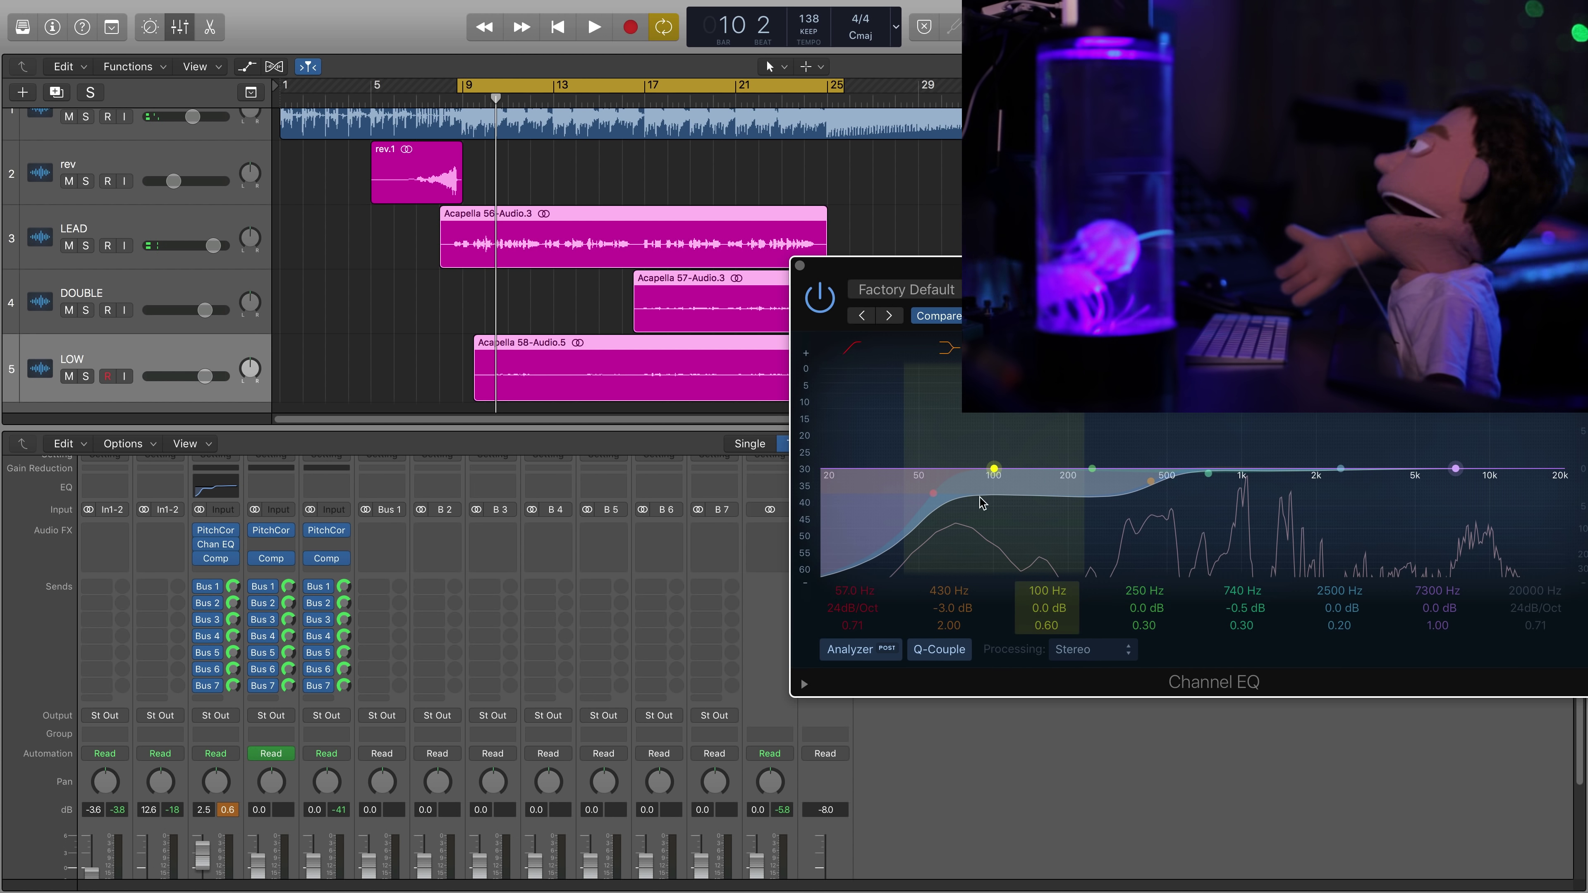
- Lower the low cut on LOW's copied Channel EQ to 50 Hz
click(800, 265)
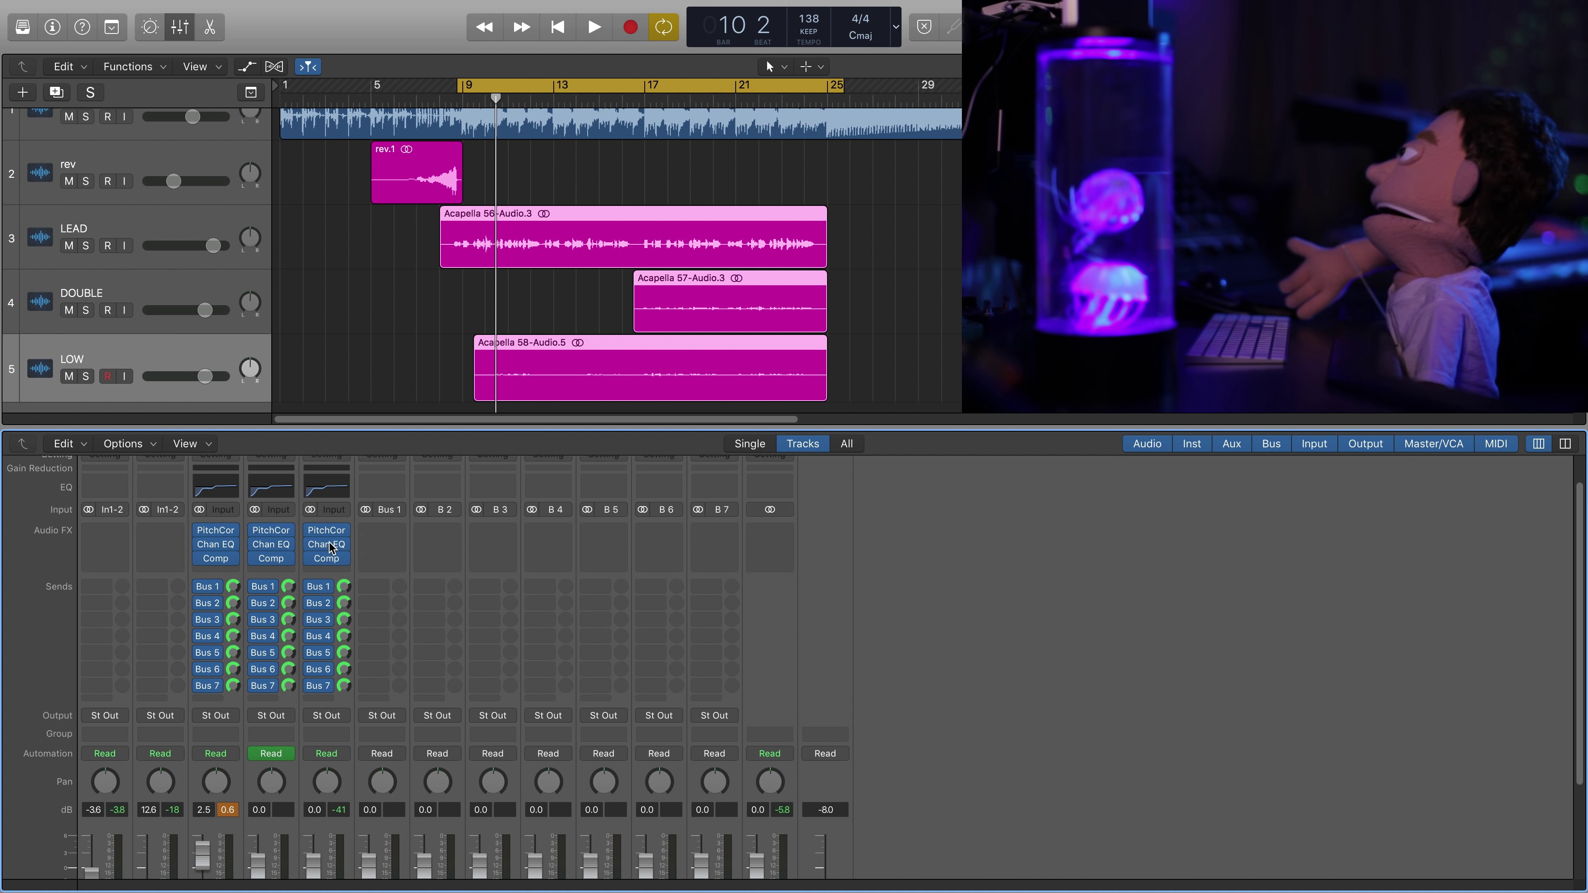
click(326, 544)
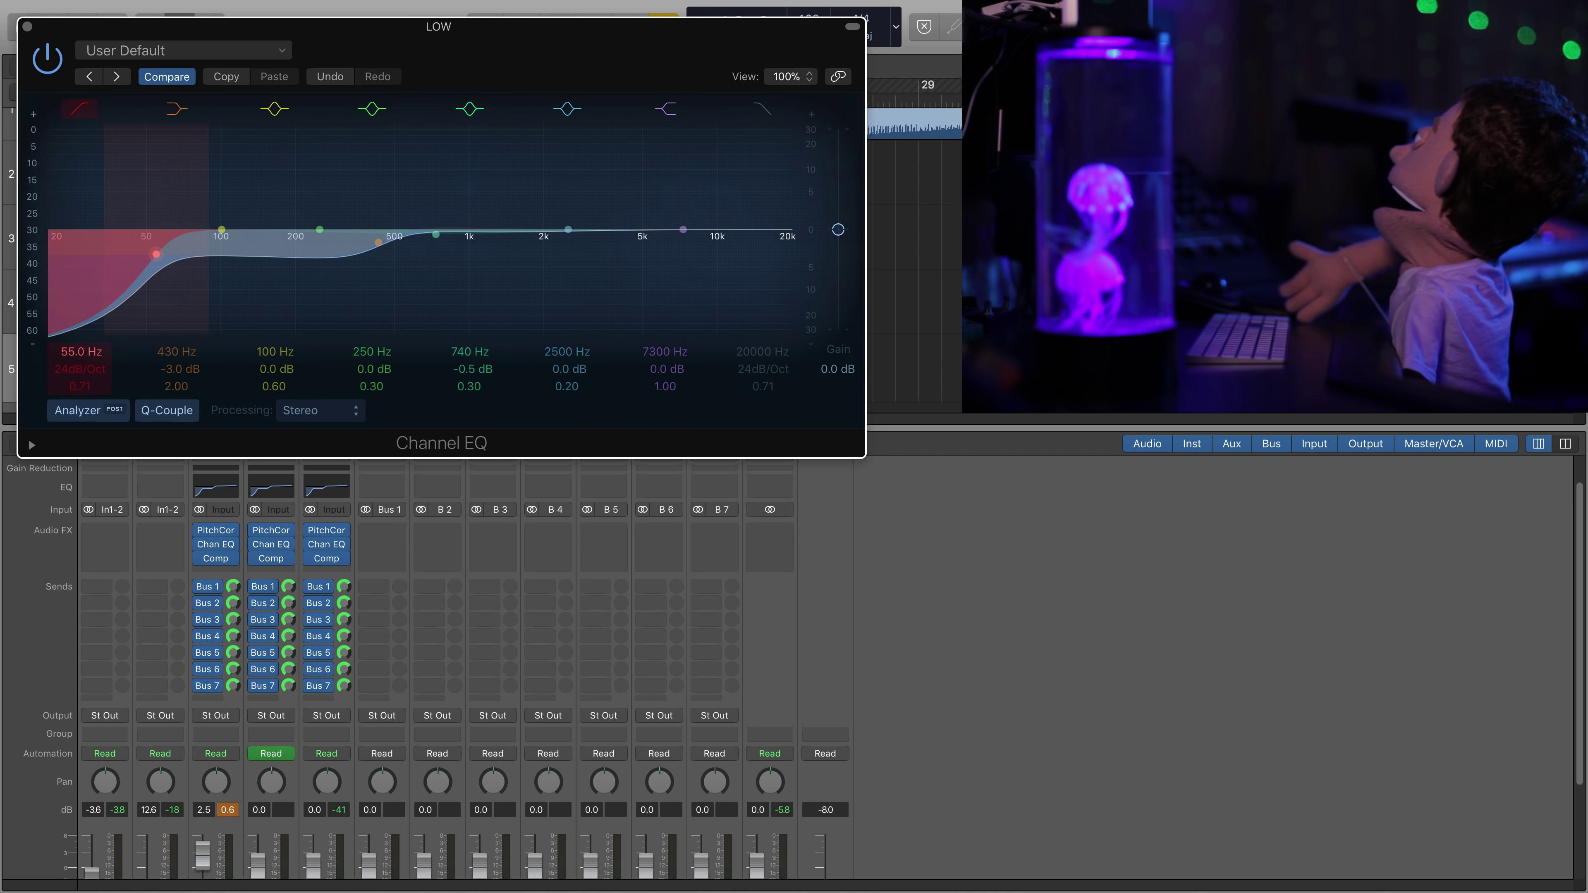
drag(81, 351, 172, 345)
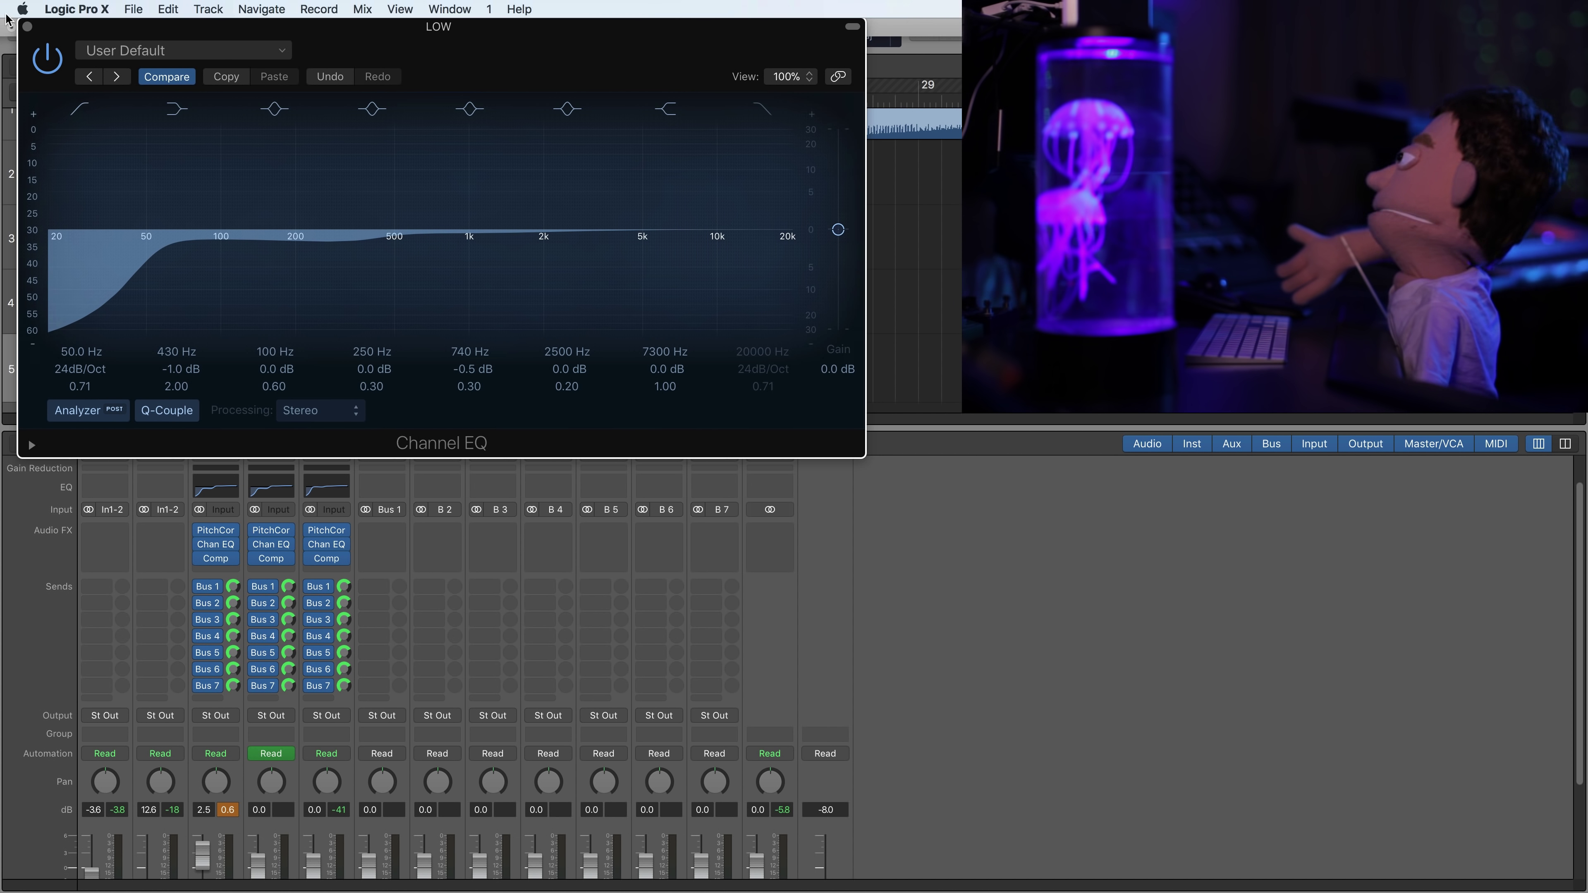
click(27, 26)
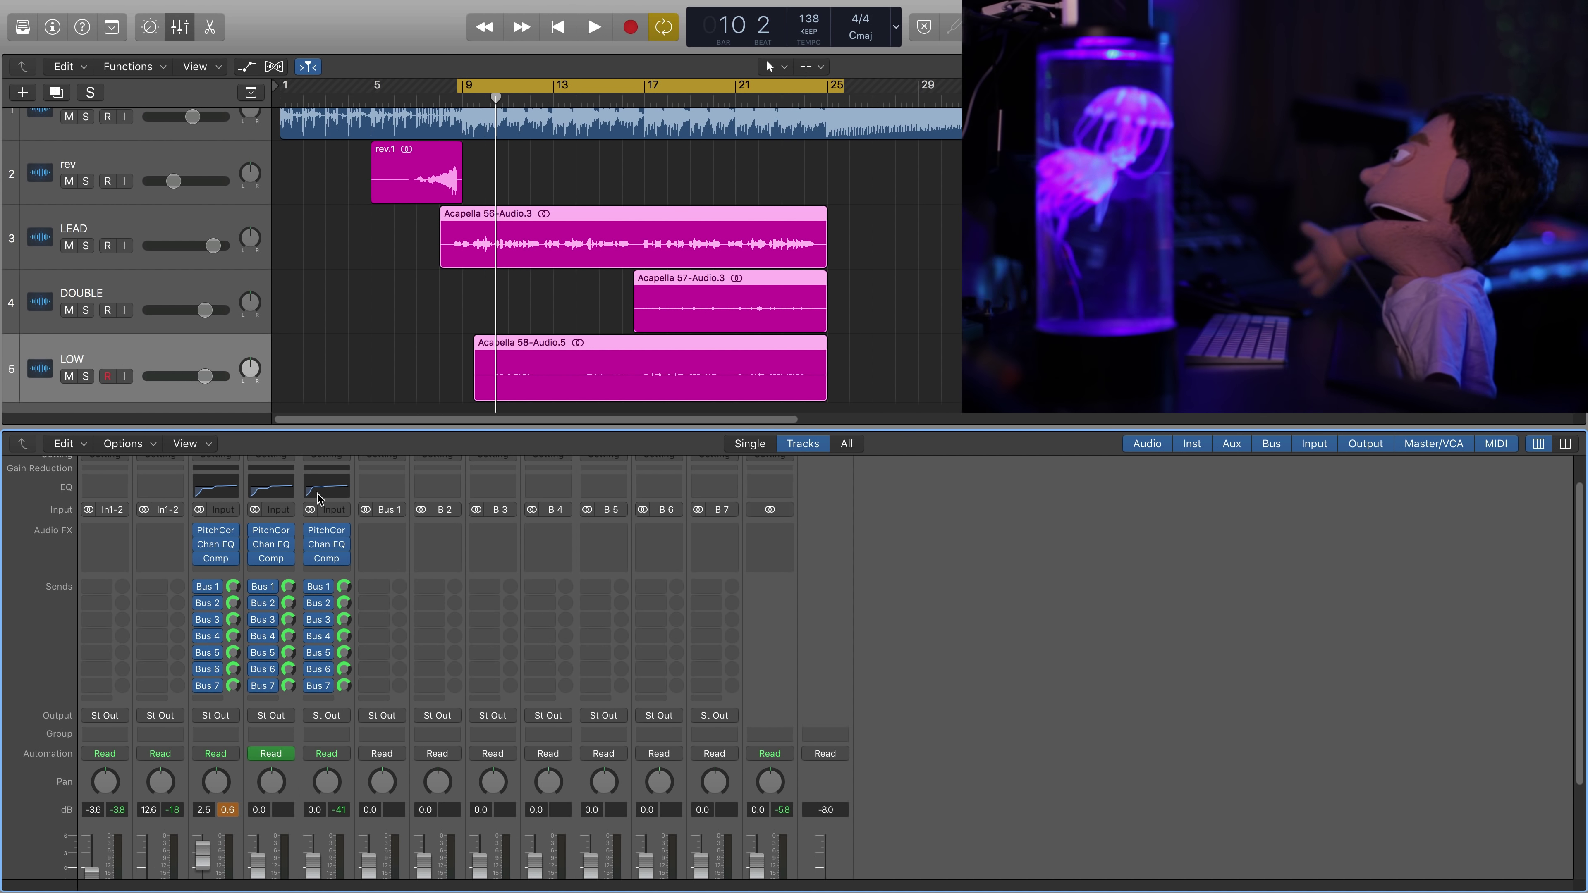
- Play the vocals back from bar 9 while scrolling through the tracks
scroll(362, 794, down, 4)
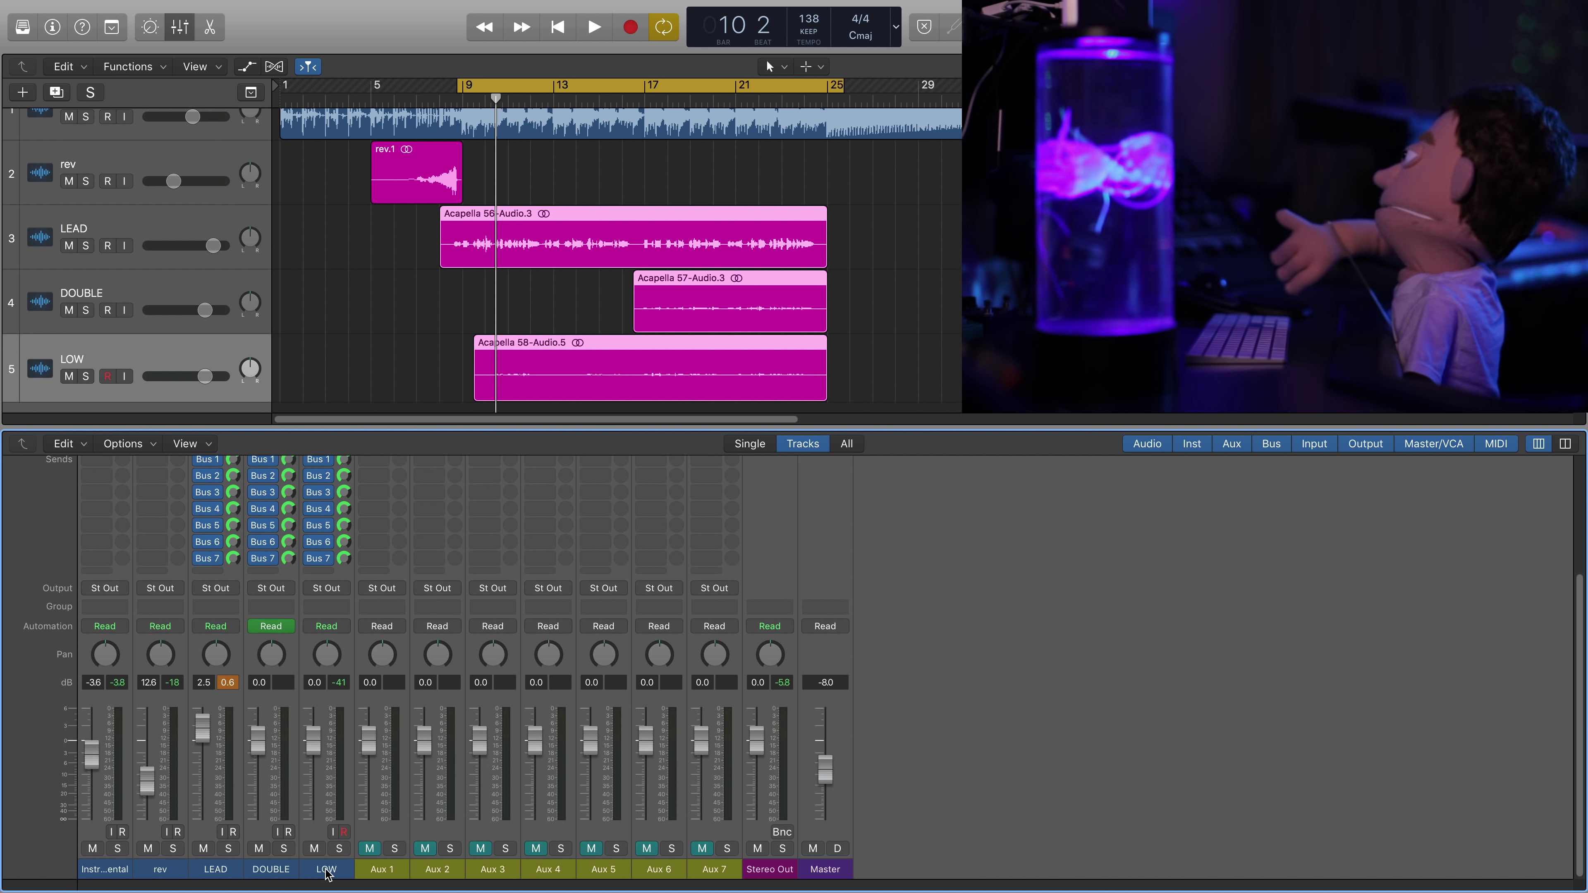
scroll(327, 875, up, 5)
key(space)
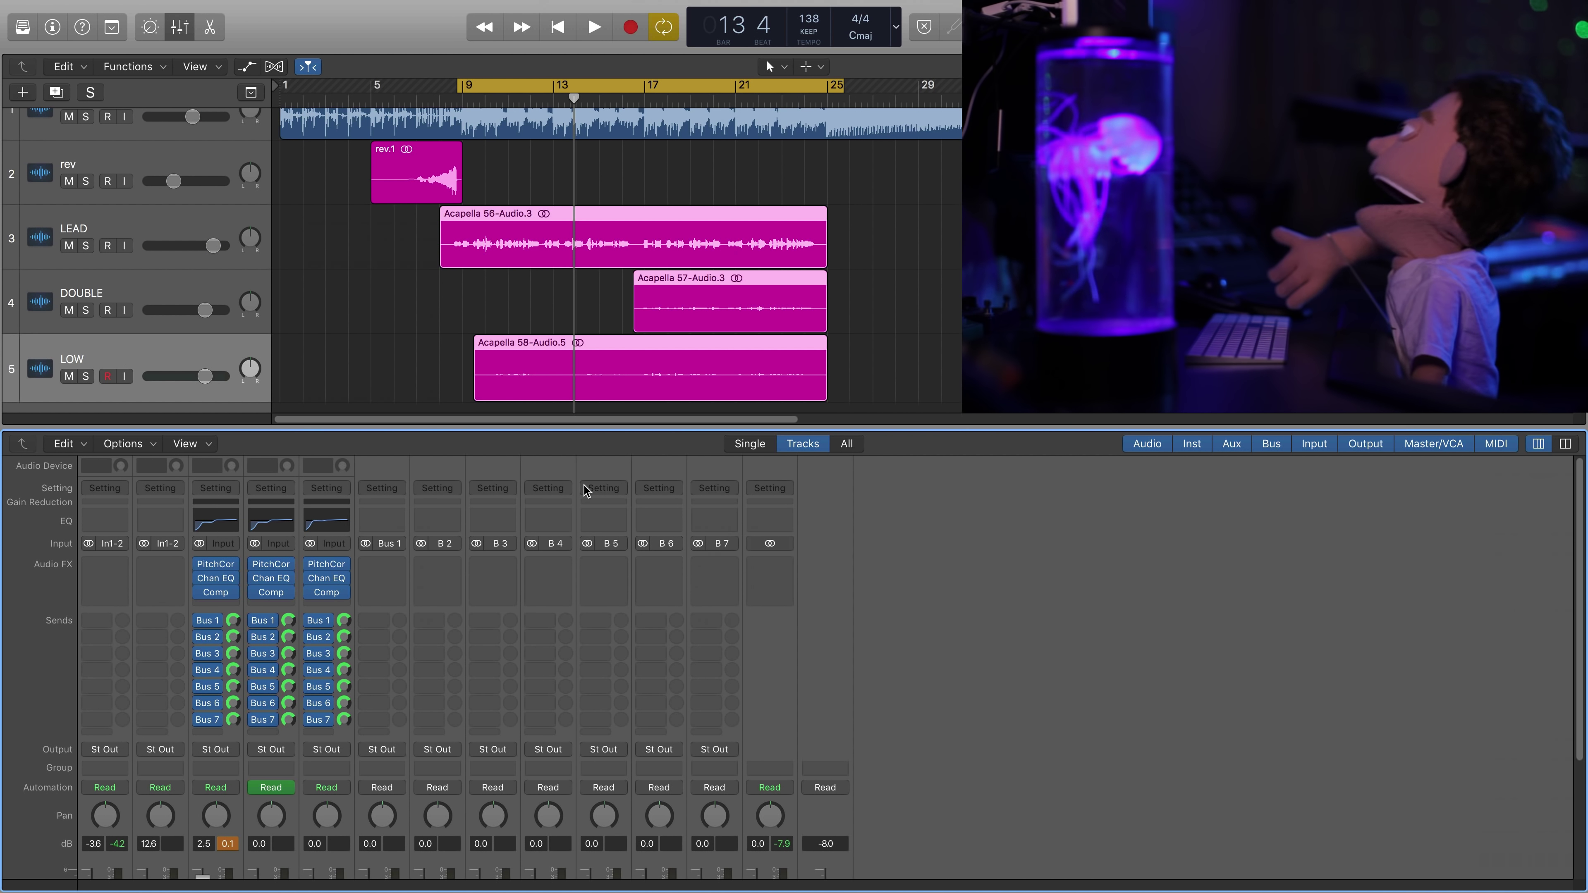
scroll(585, 490, down, 5)
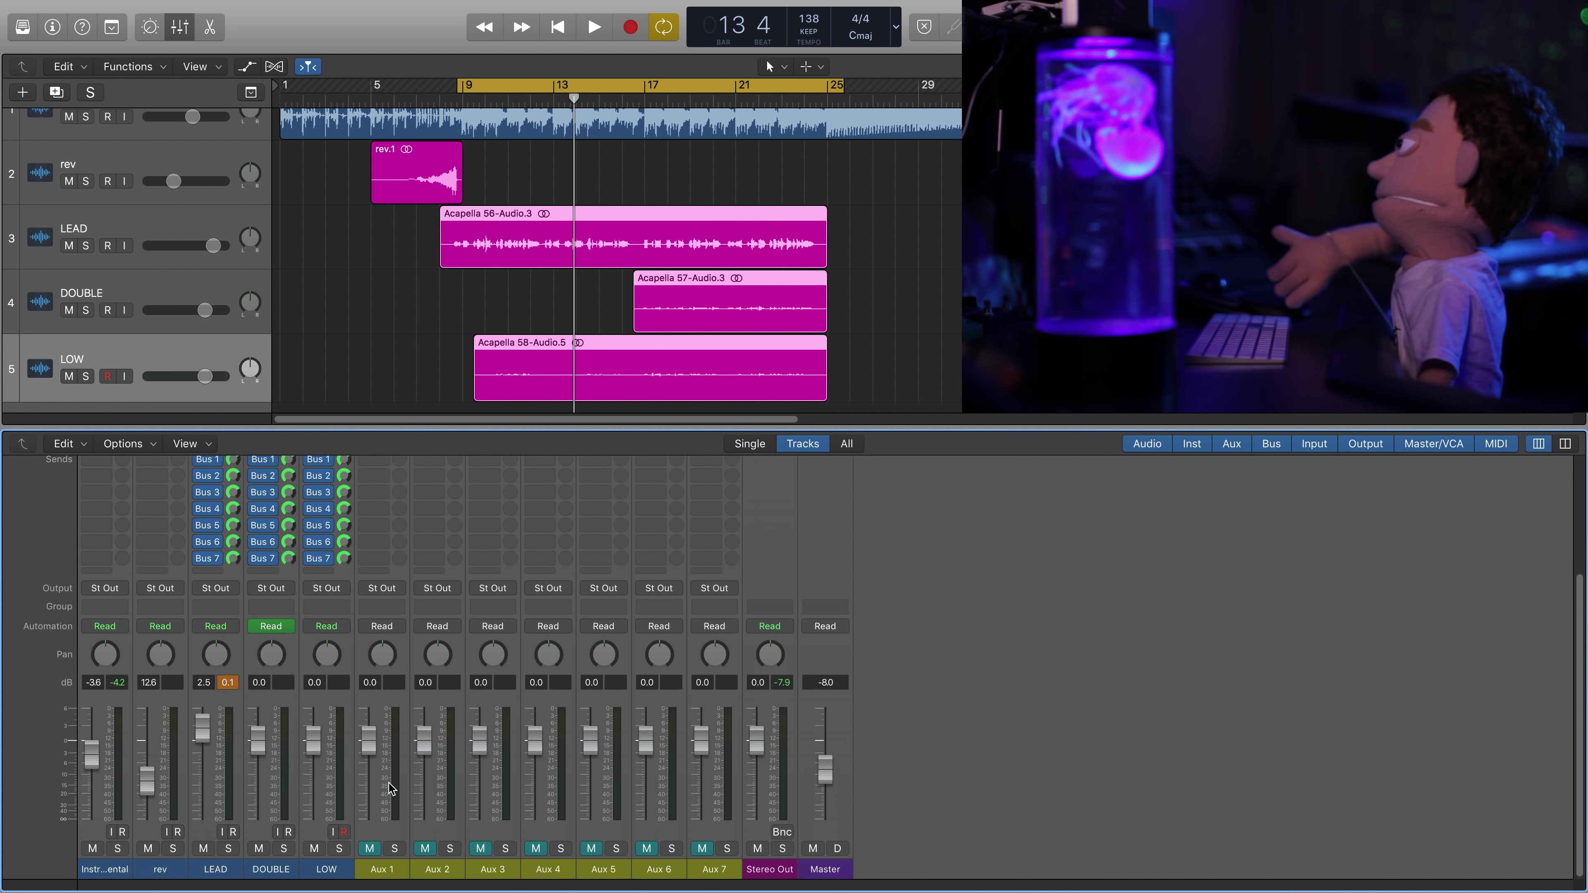
scroll(265, 733, up, 5)
scroll(320, 807, down, 5)
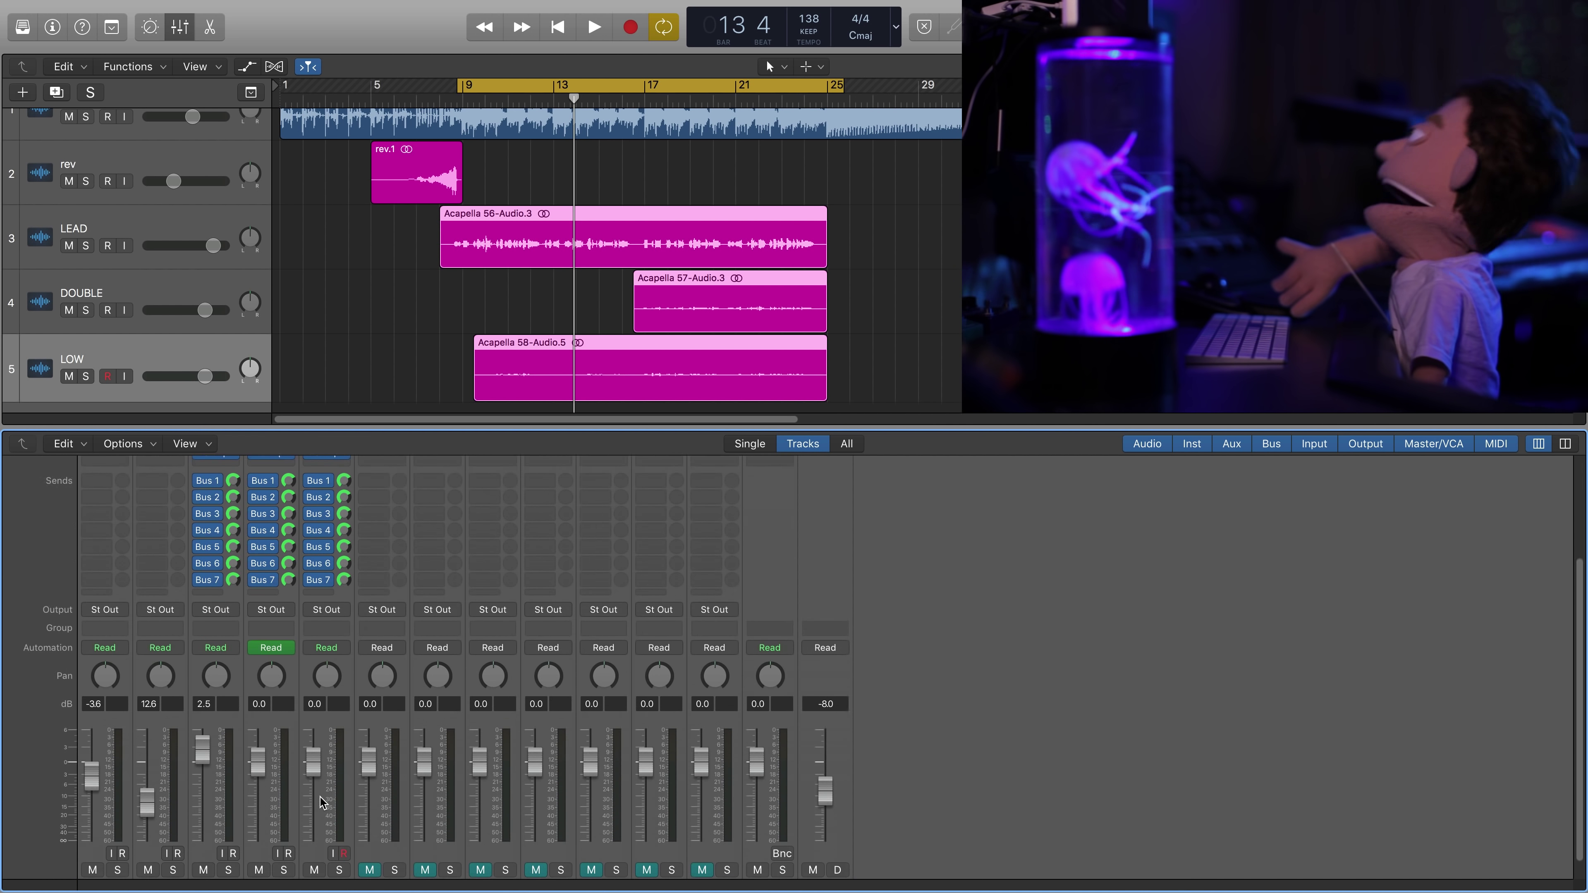
scroll(320, 804, up, 5)
scroll(314, 626, down, 5)
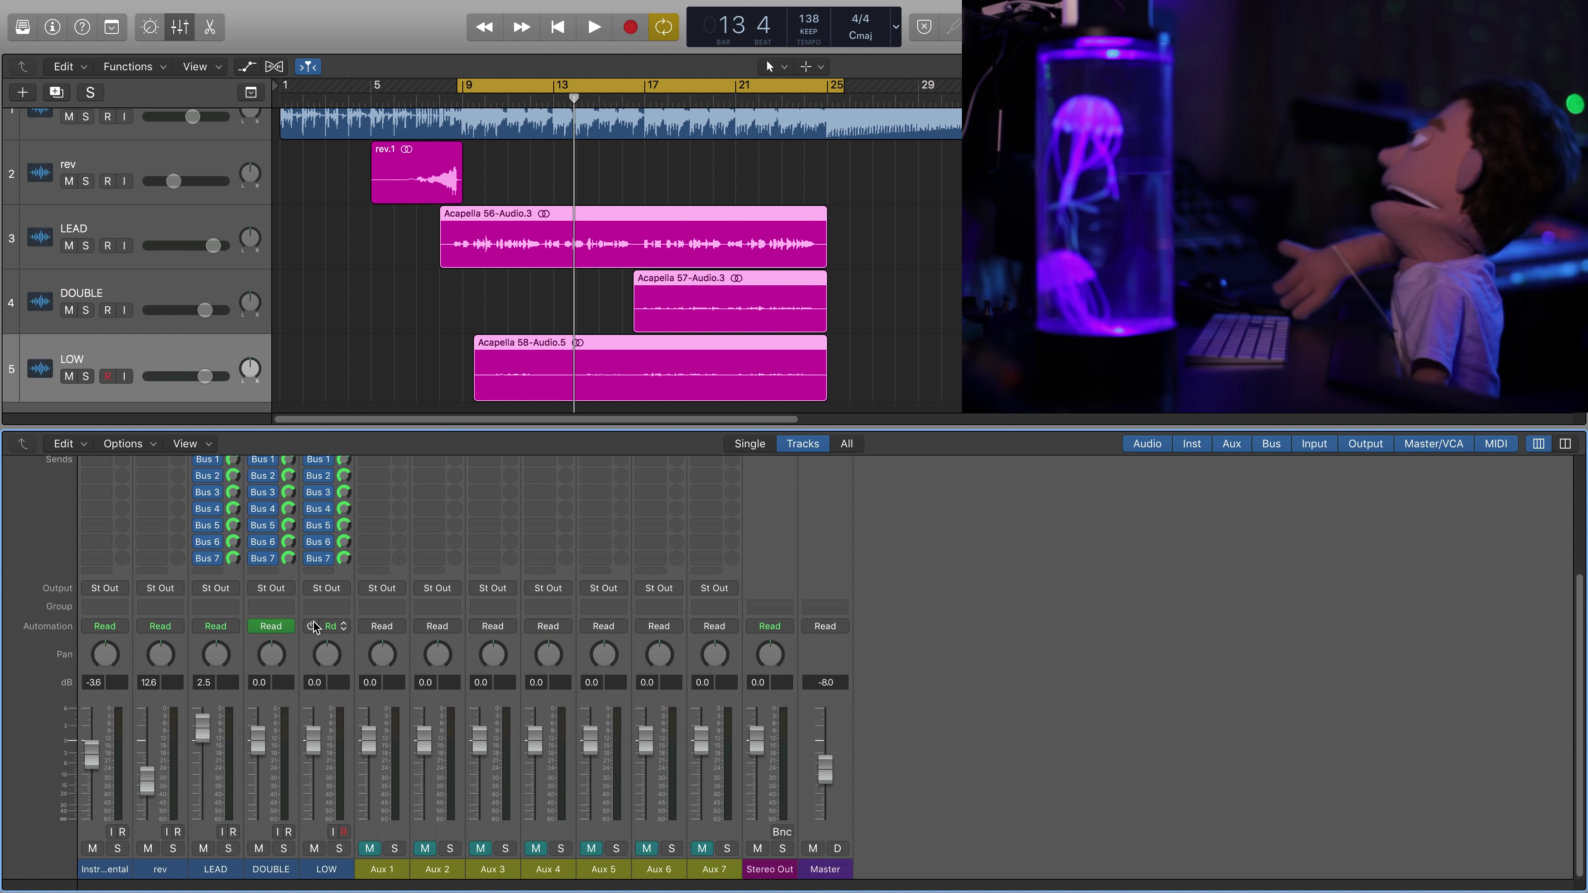
scroll(538, 200, down, 2)
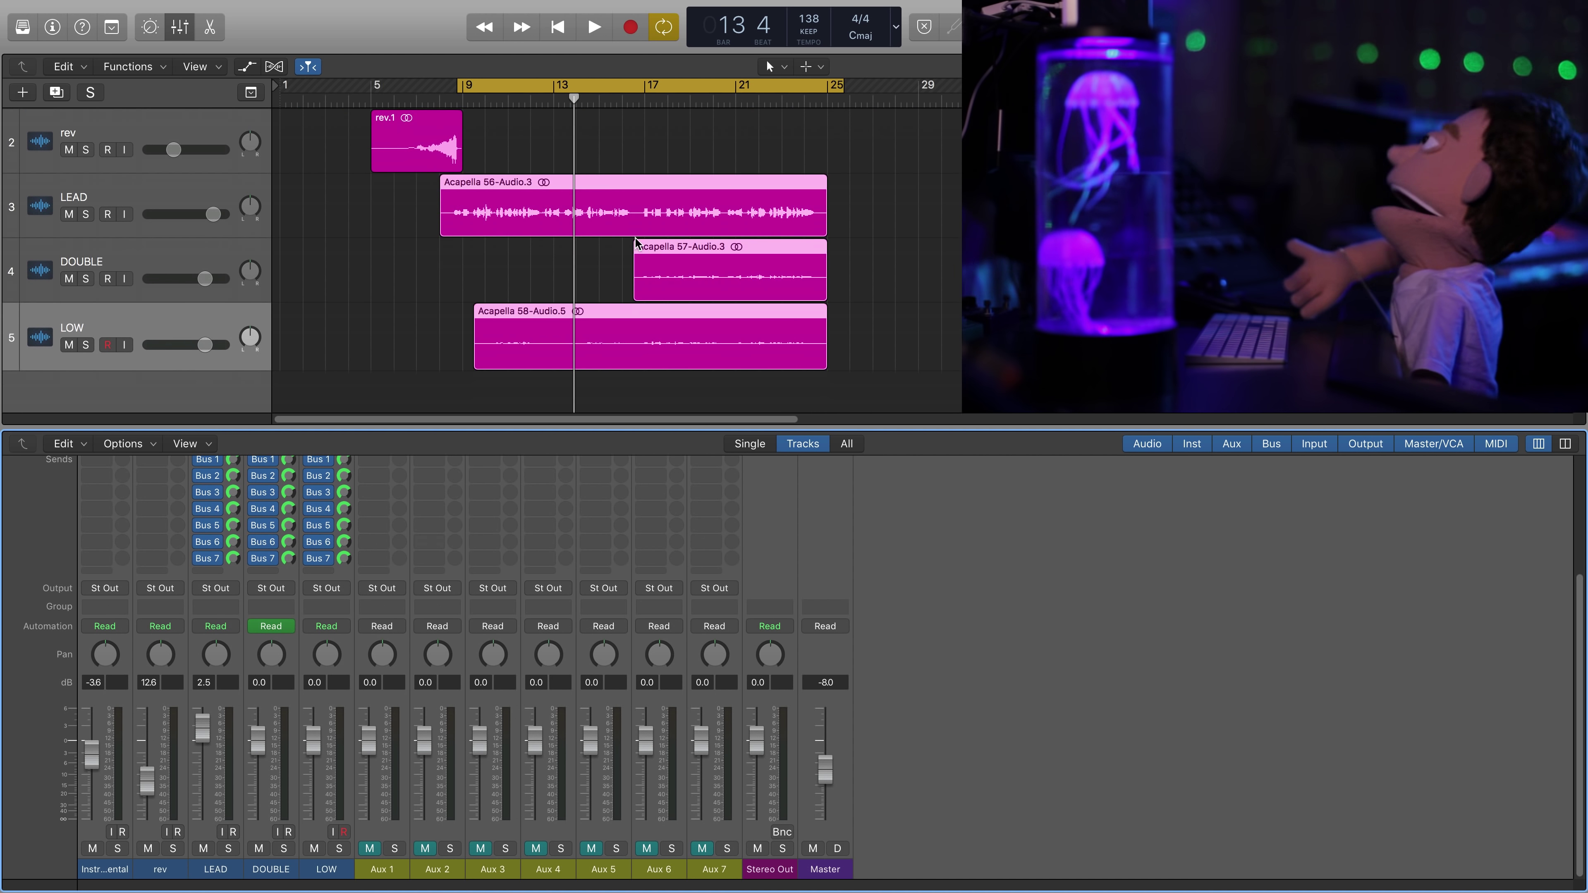
- Set the cycle range to bars 17–25, then play and stop that section
drag(460, 89, 643, 90)
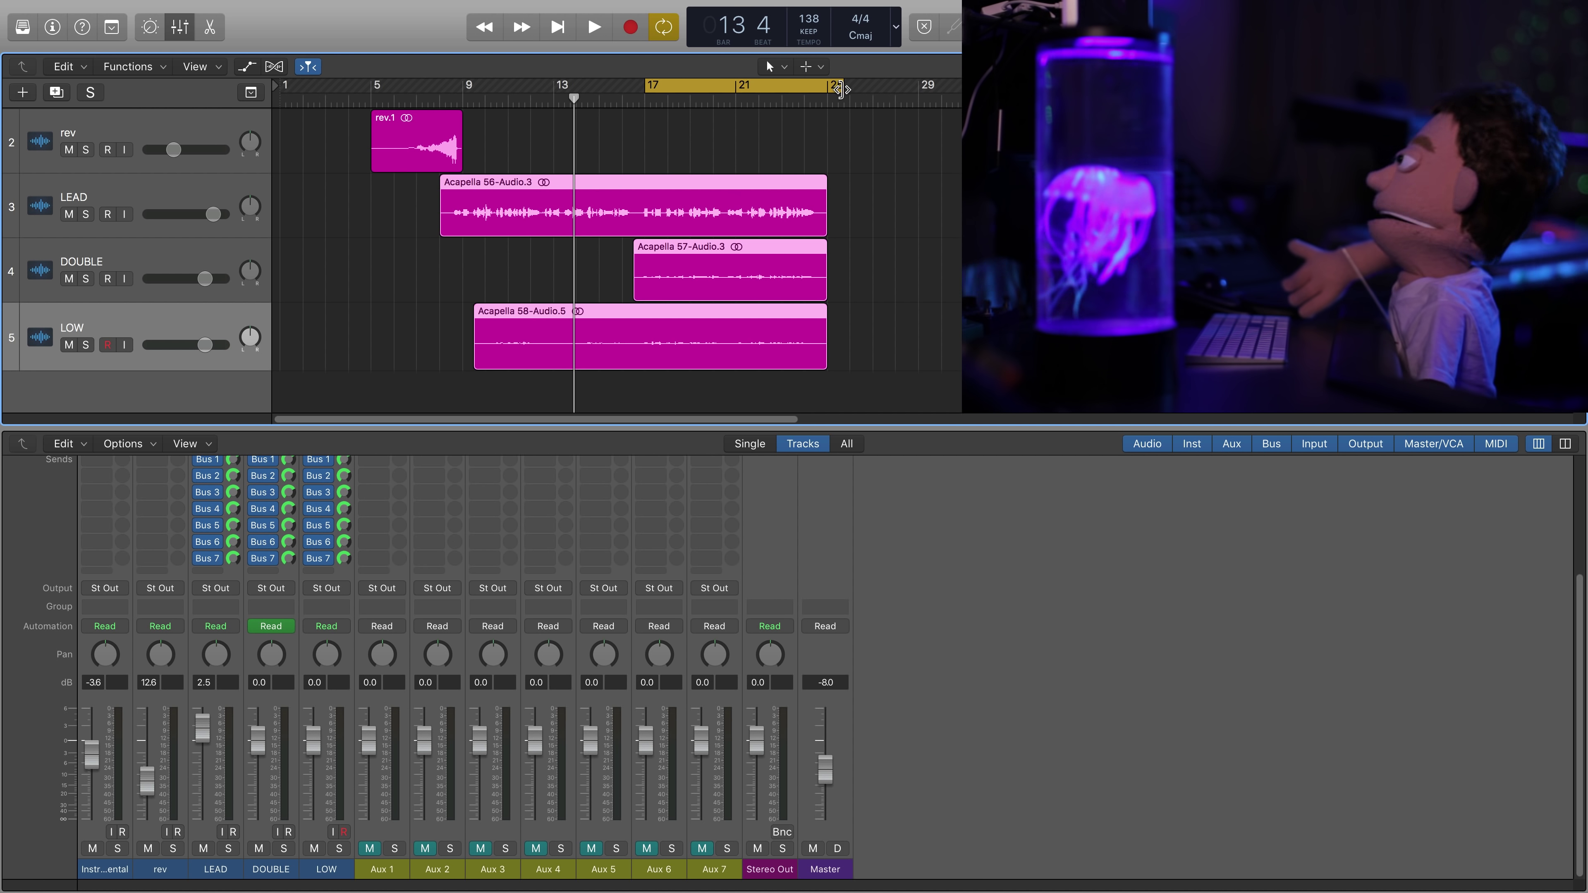
drag(839, 89, 827, 91)
key(space)
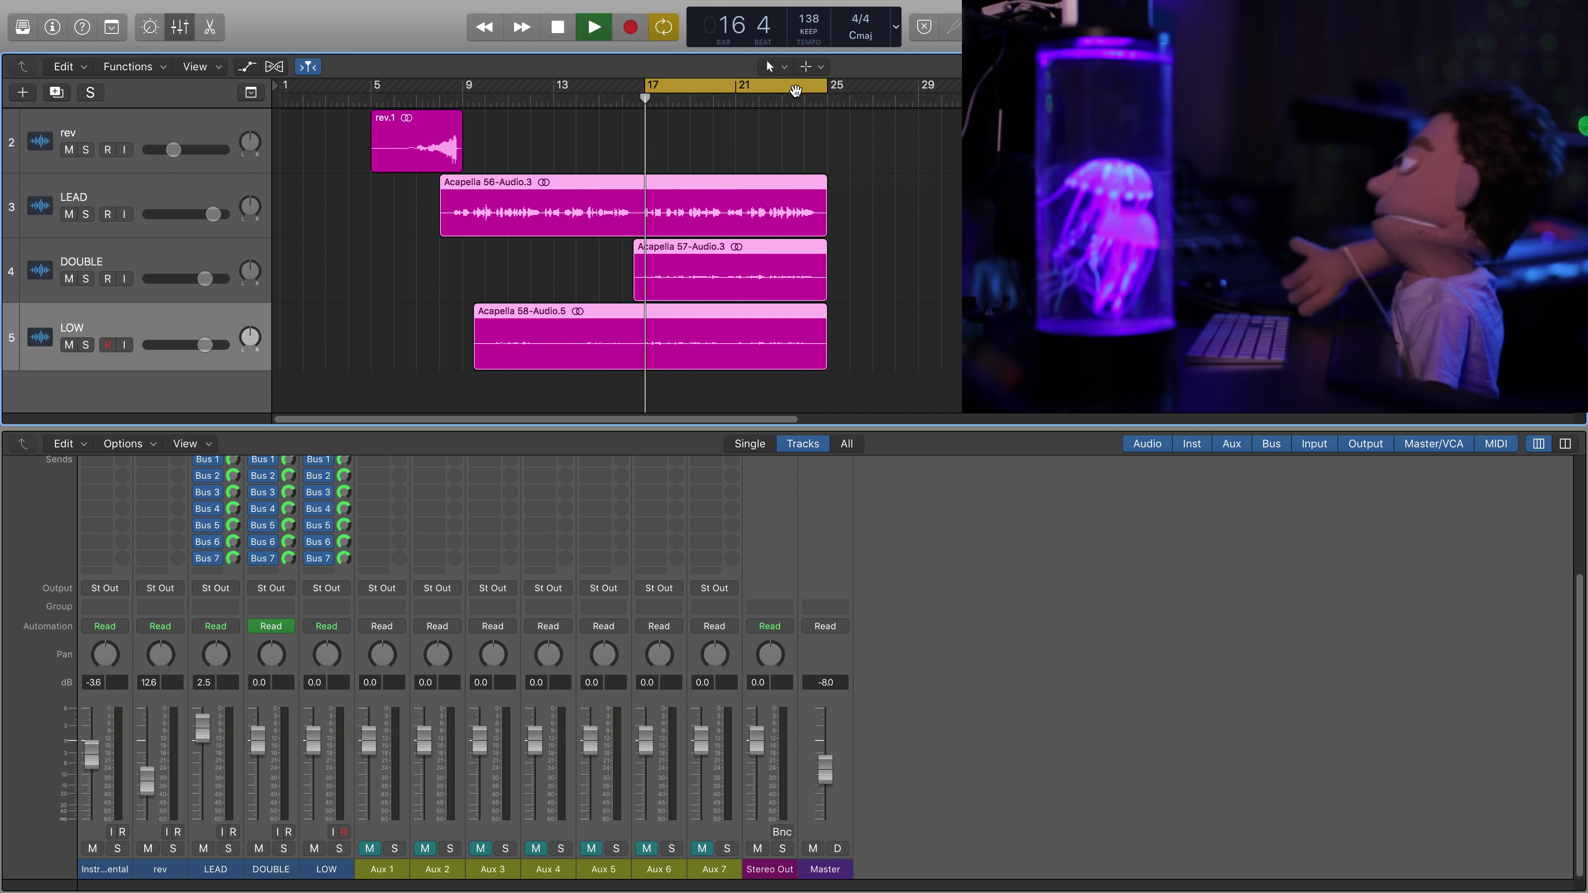
key(space)
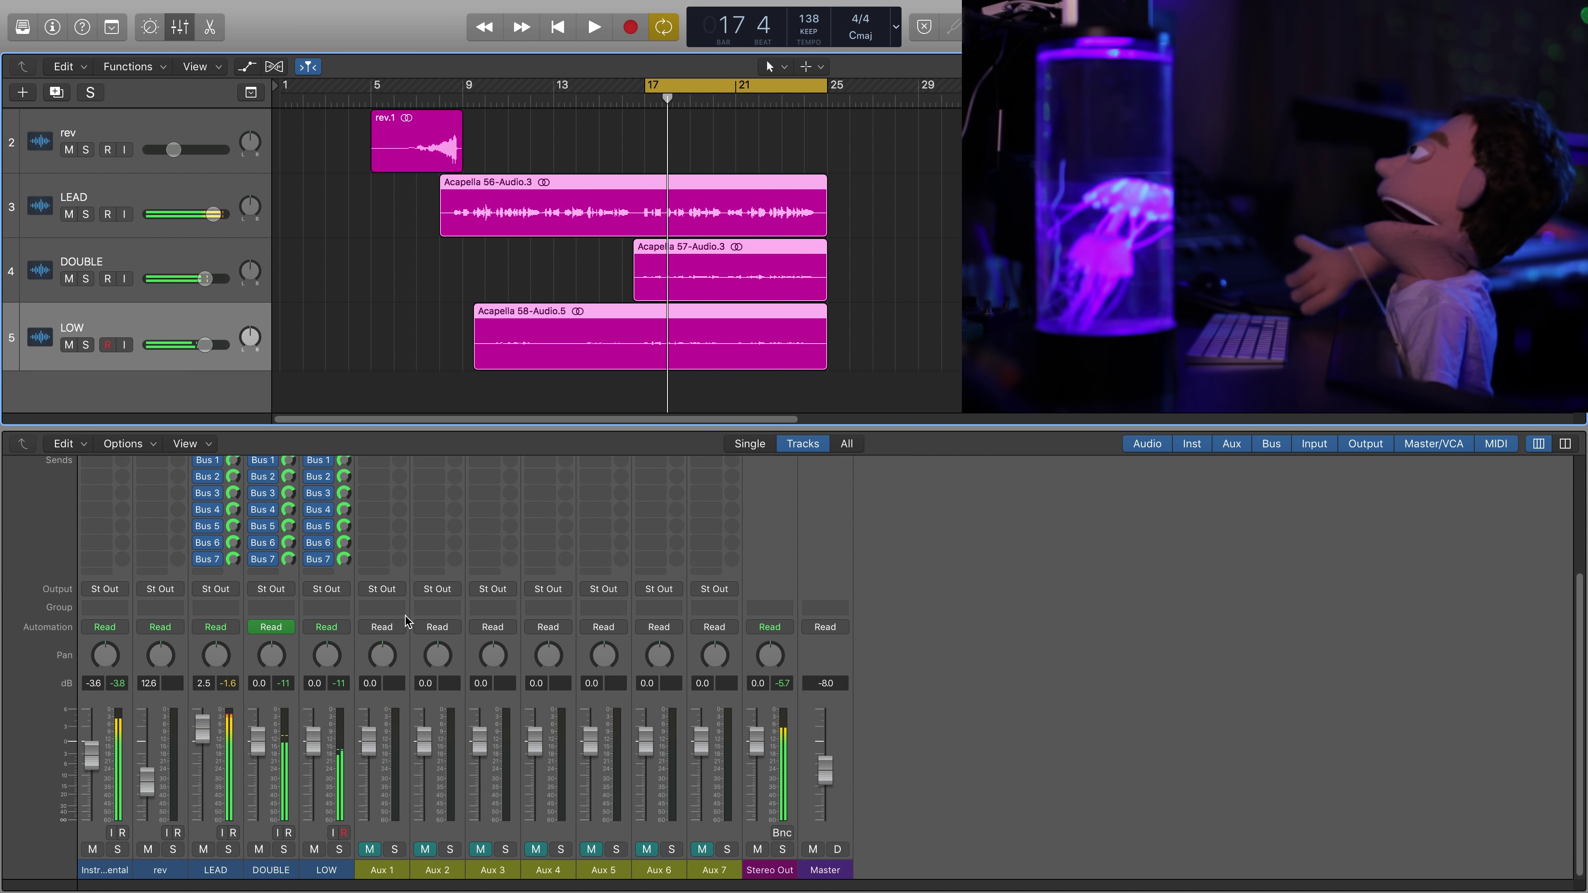
scroll(384, 610, up, 5)
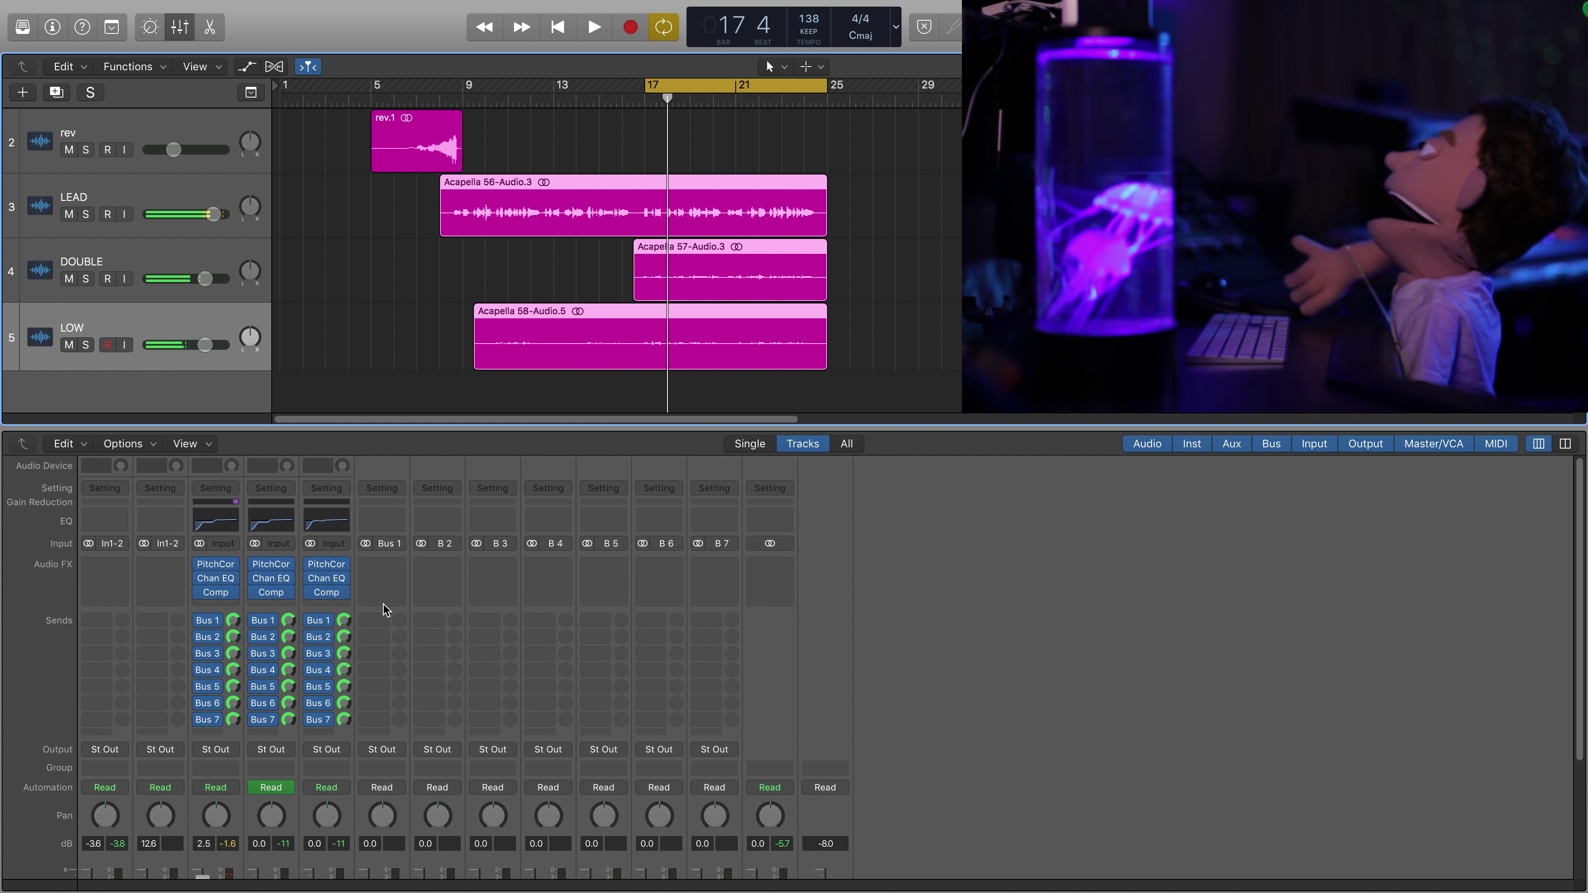
- Add a stereo Flanger (Modulation > Flanger) to the LOW vocal's empty insert
click(316, 606)
mouse_move(389, 742)
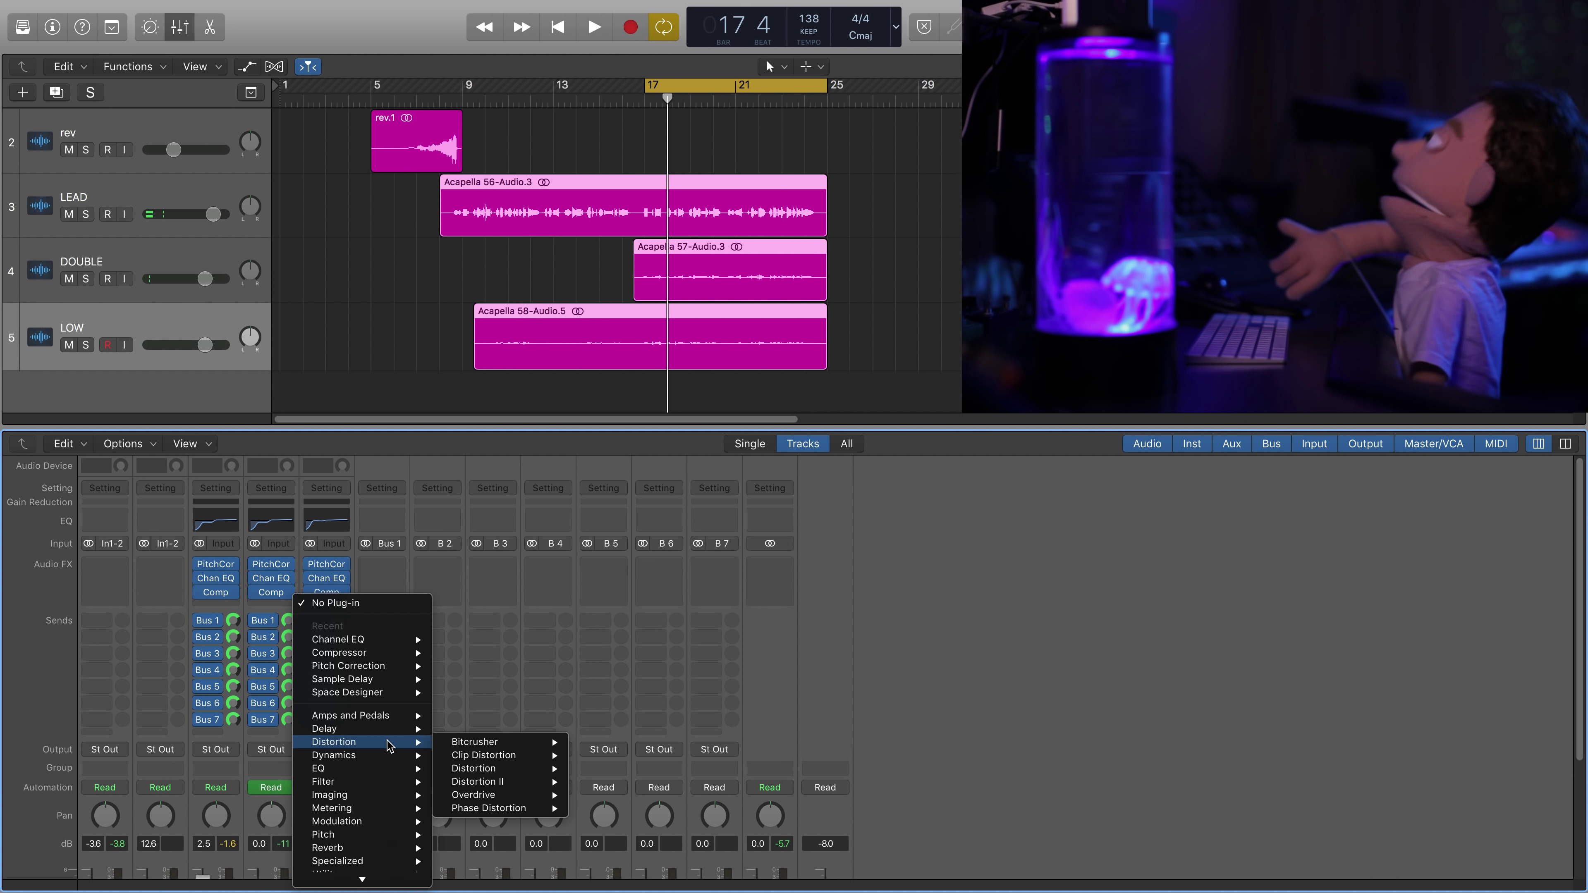
mouse_move(381, 822)
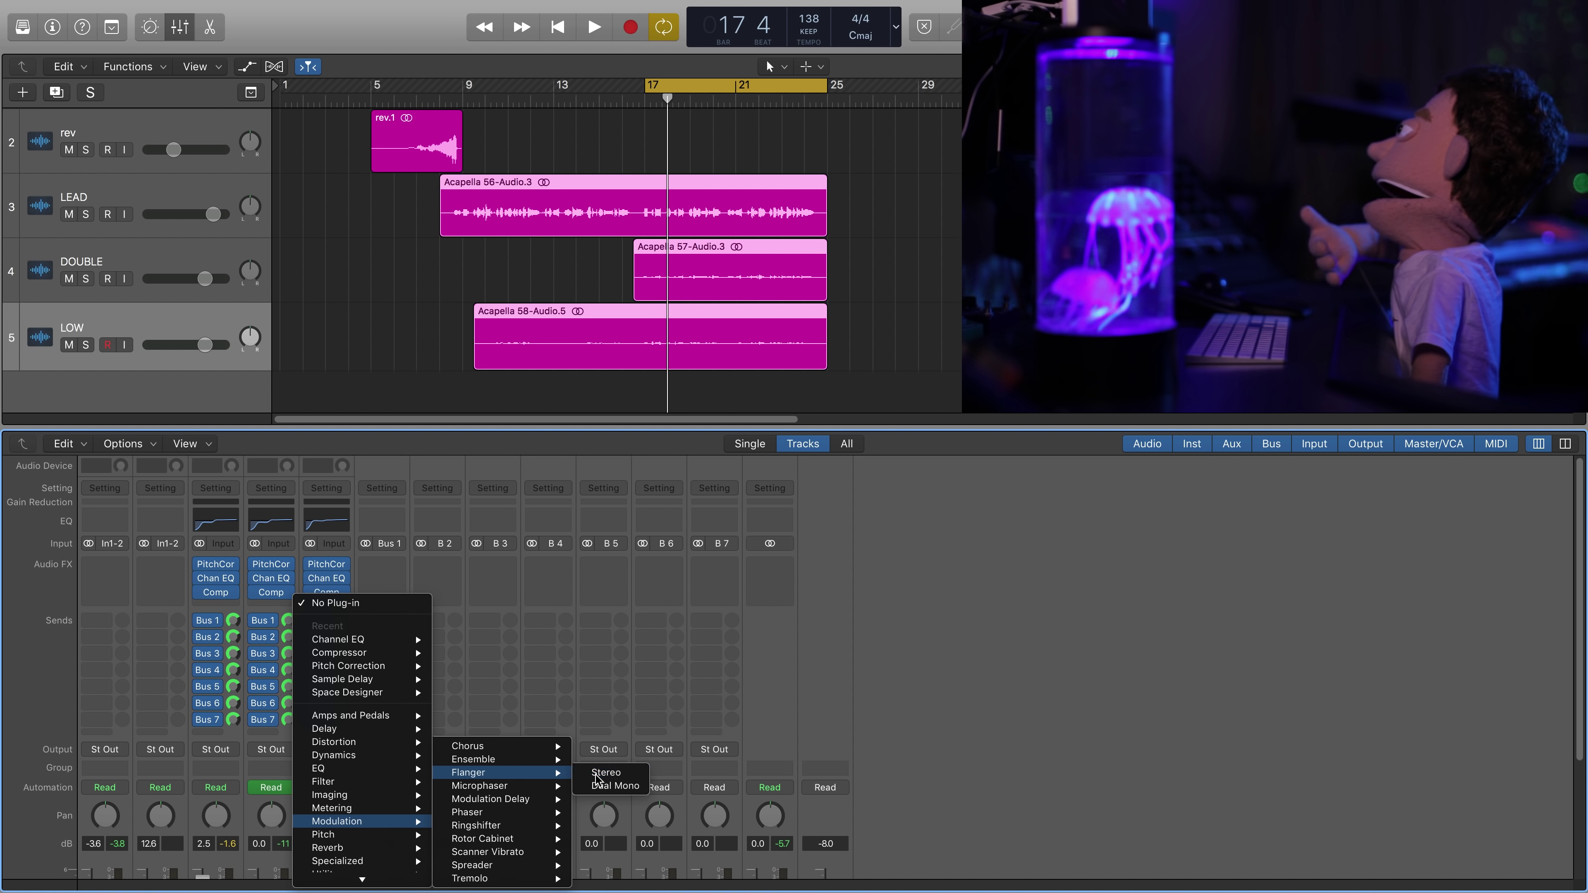
click(597, 773)
- Audition the Flanger mix between 0% and 100%, then move it down one slot
key(space)
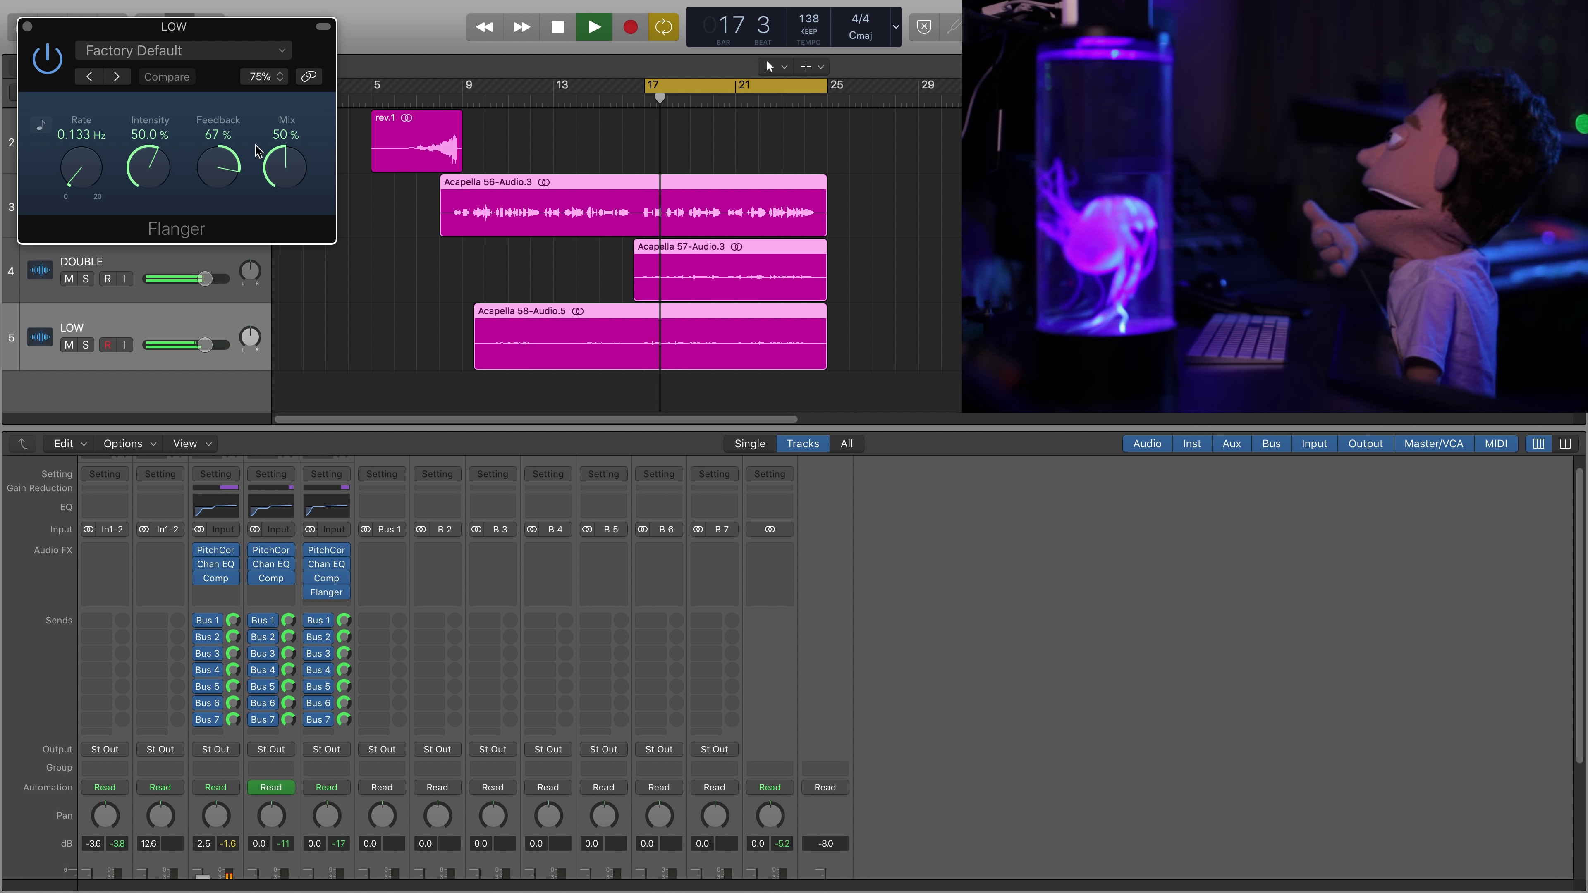
drag(258, 150, 259, 119)
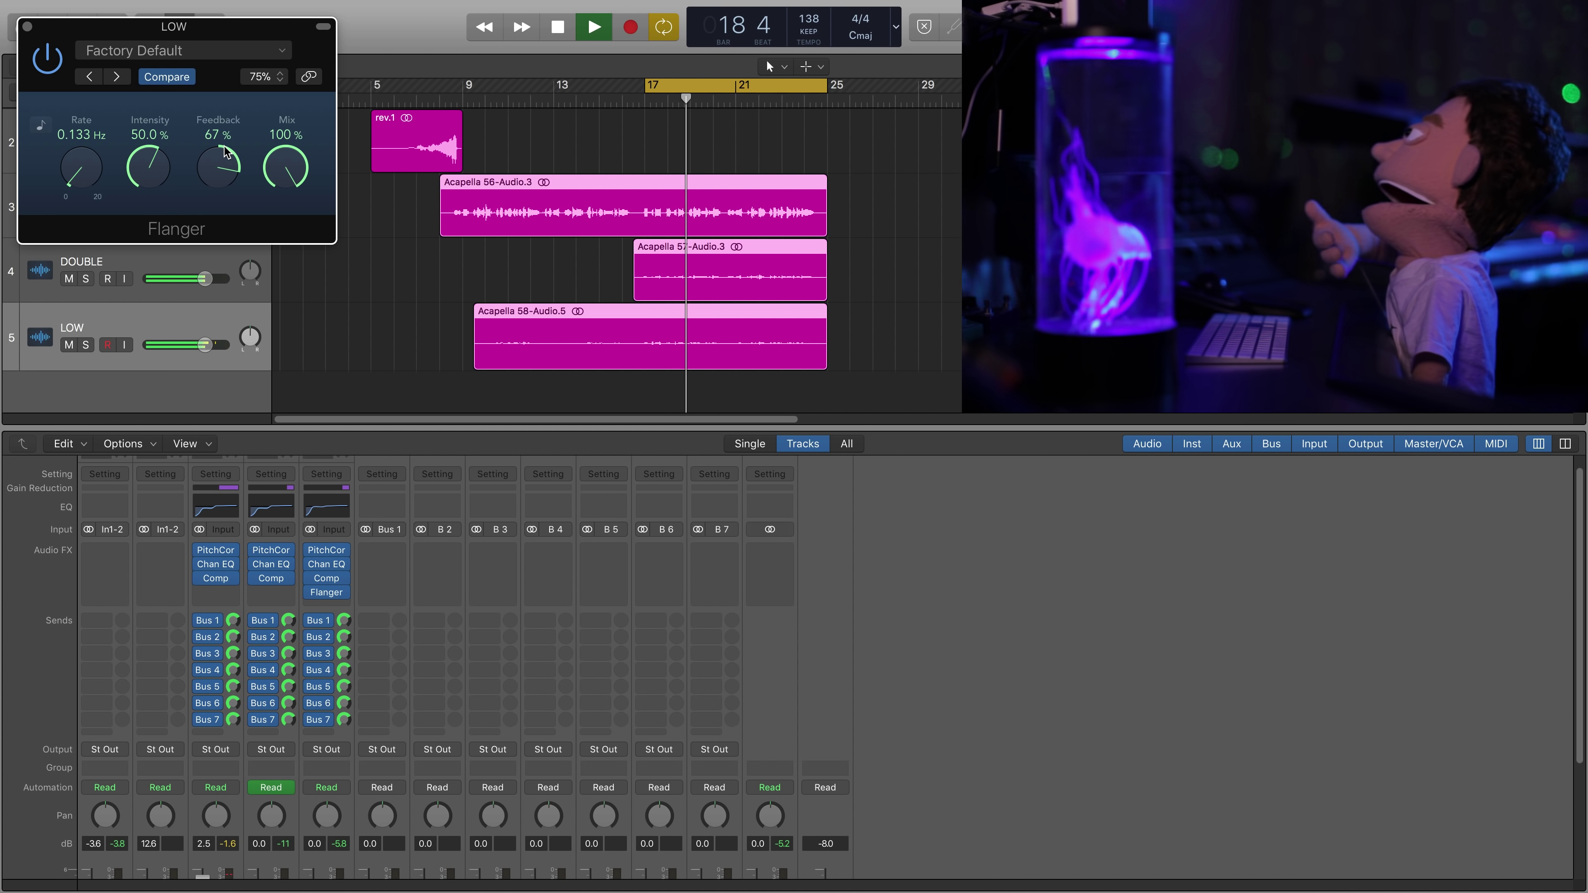
drag(286, 167, 253, 435)
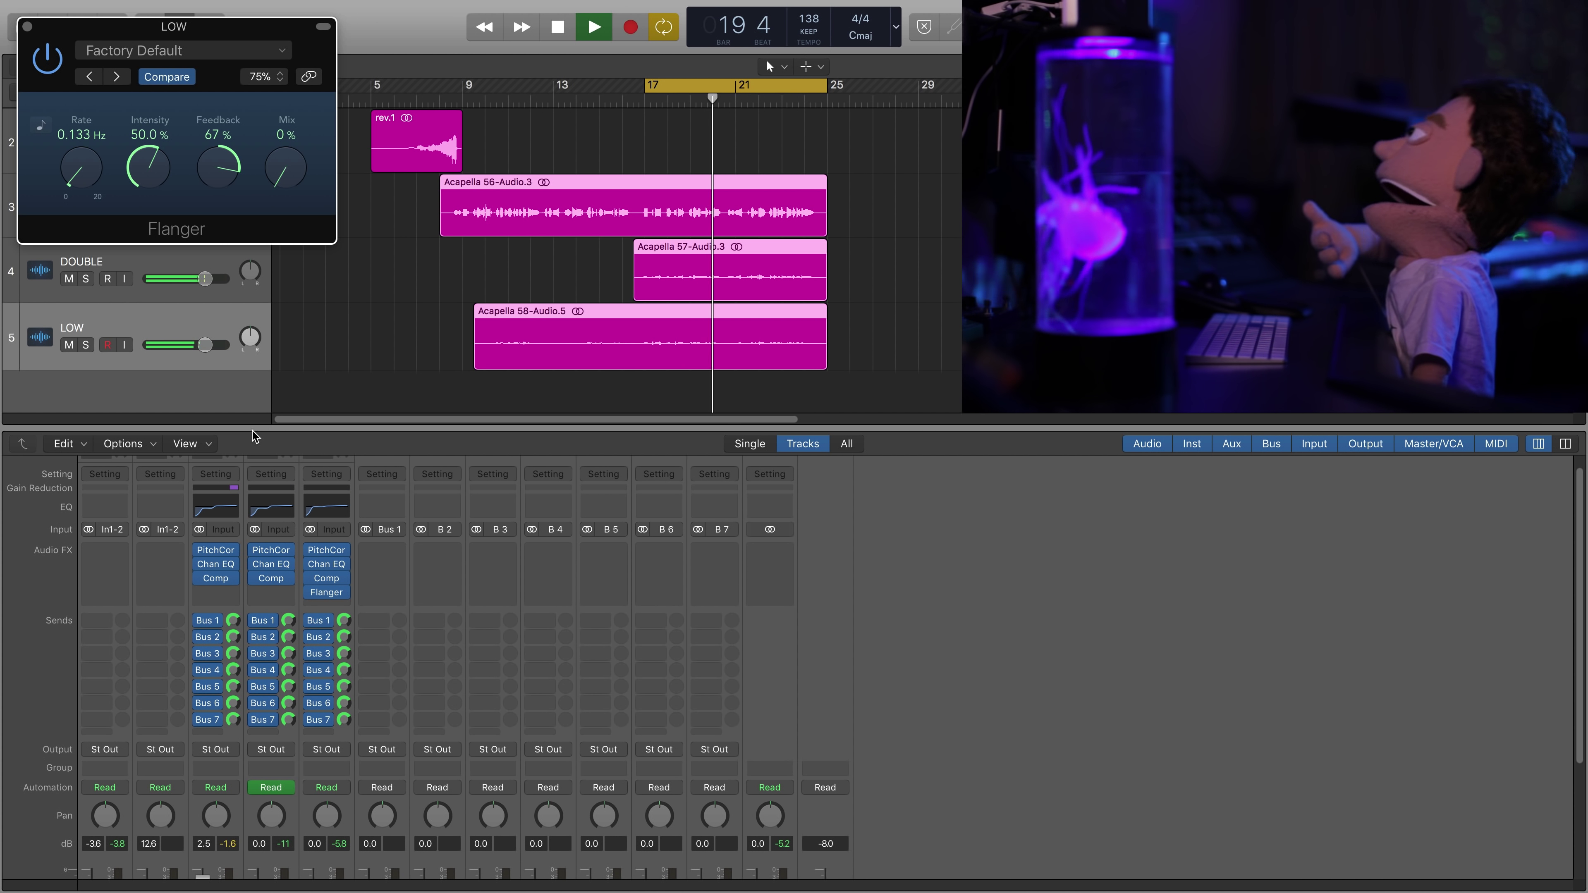
key(super+z)
key(space)
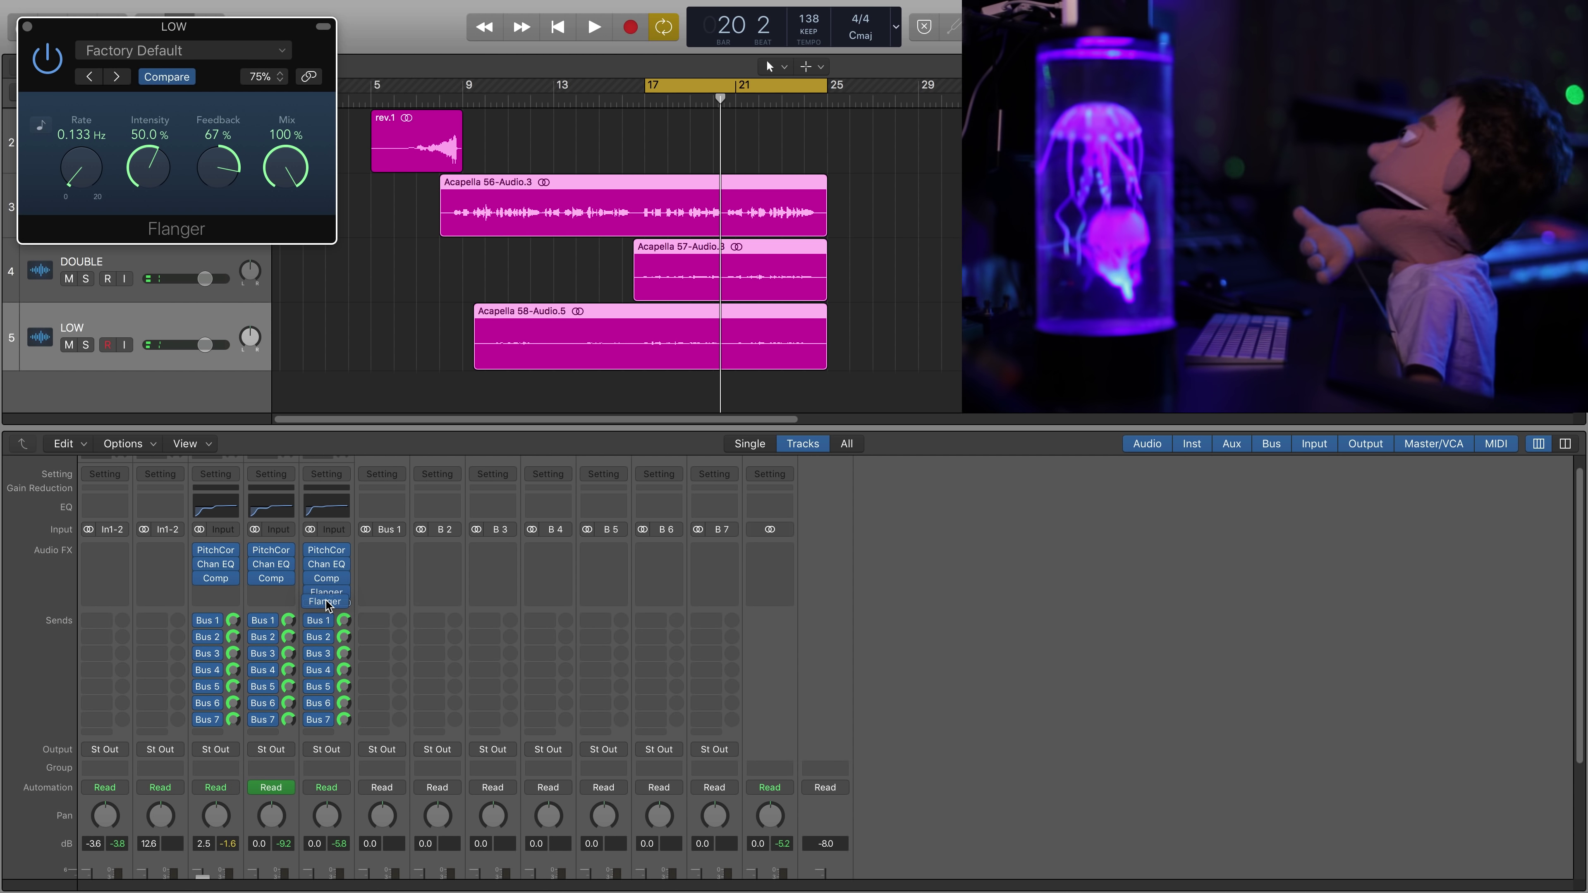
drag(327, 605, 325, 597)
- Insert a Bitcrusher (Distortion > Bitcrusher) on LOW's empty slot above the Flanger
click(319, 586)
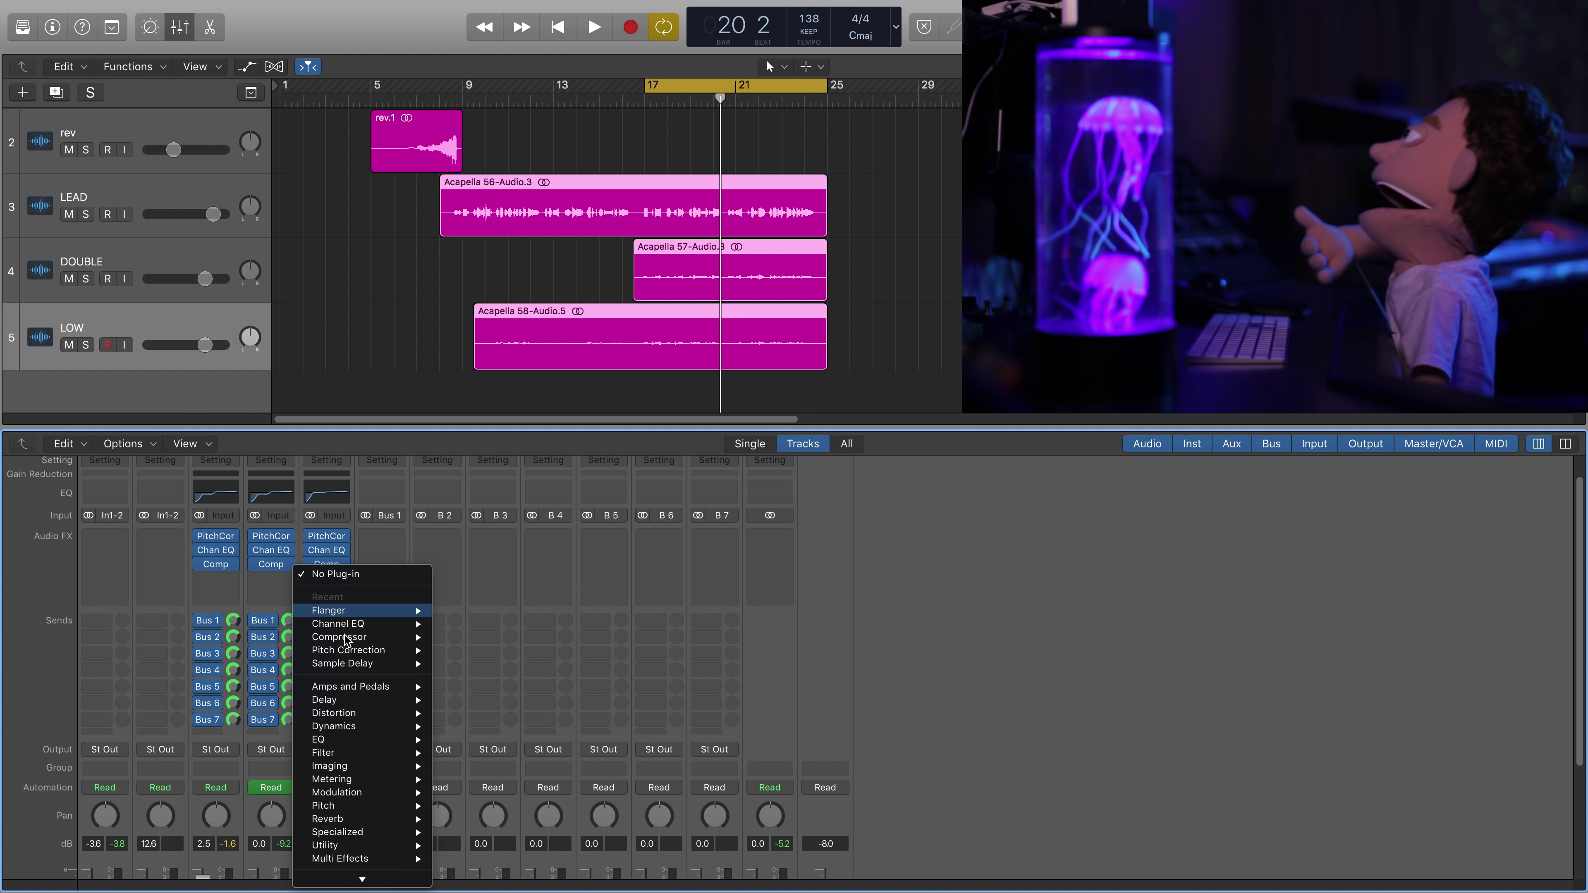
mouse_move(391, 768)
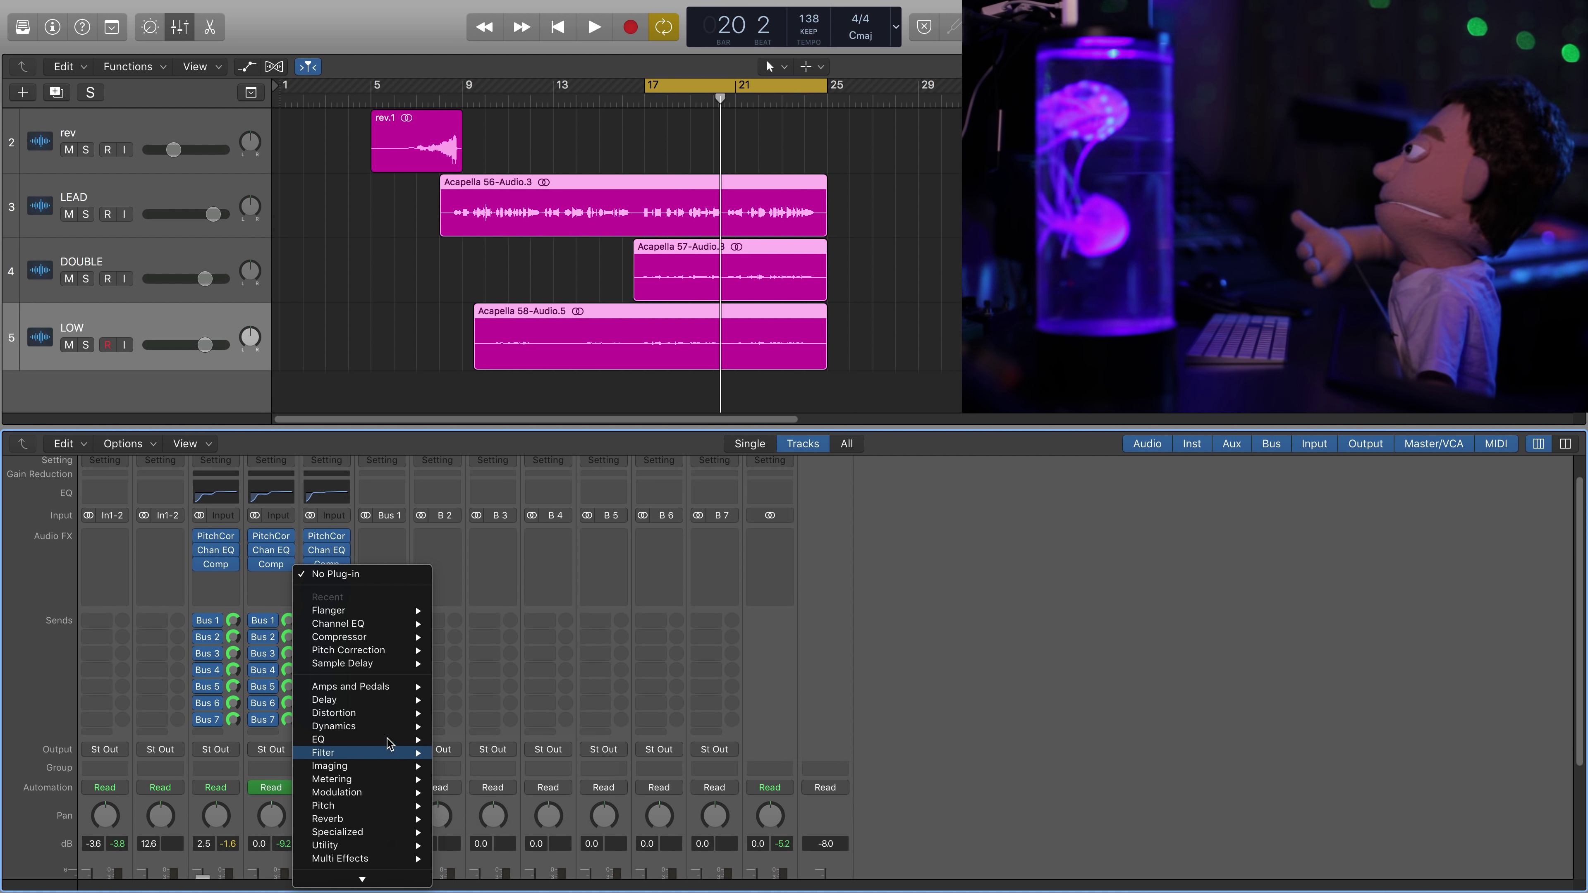
mouse_move(375, 712)
click(478, 712)
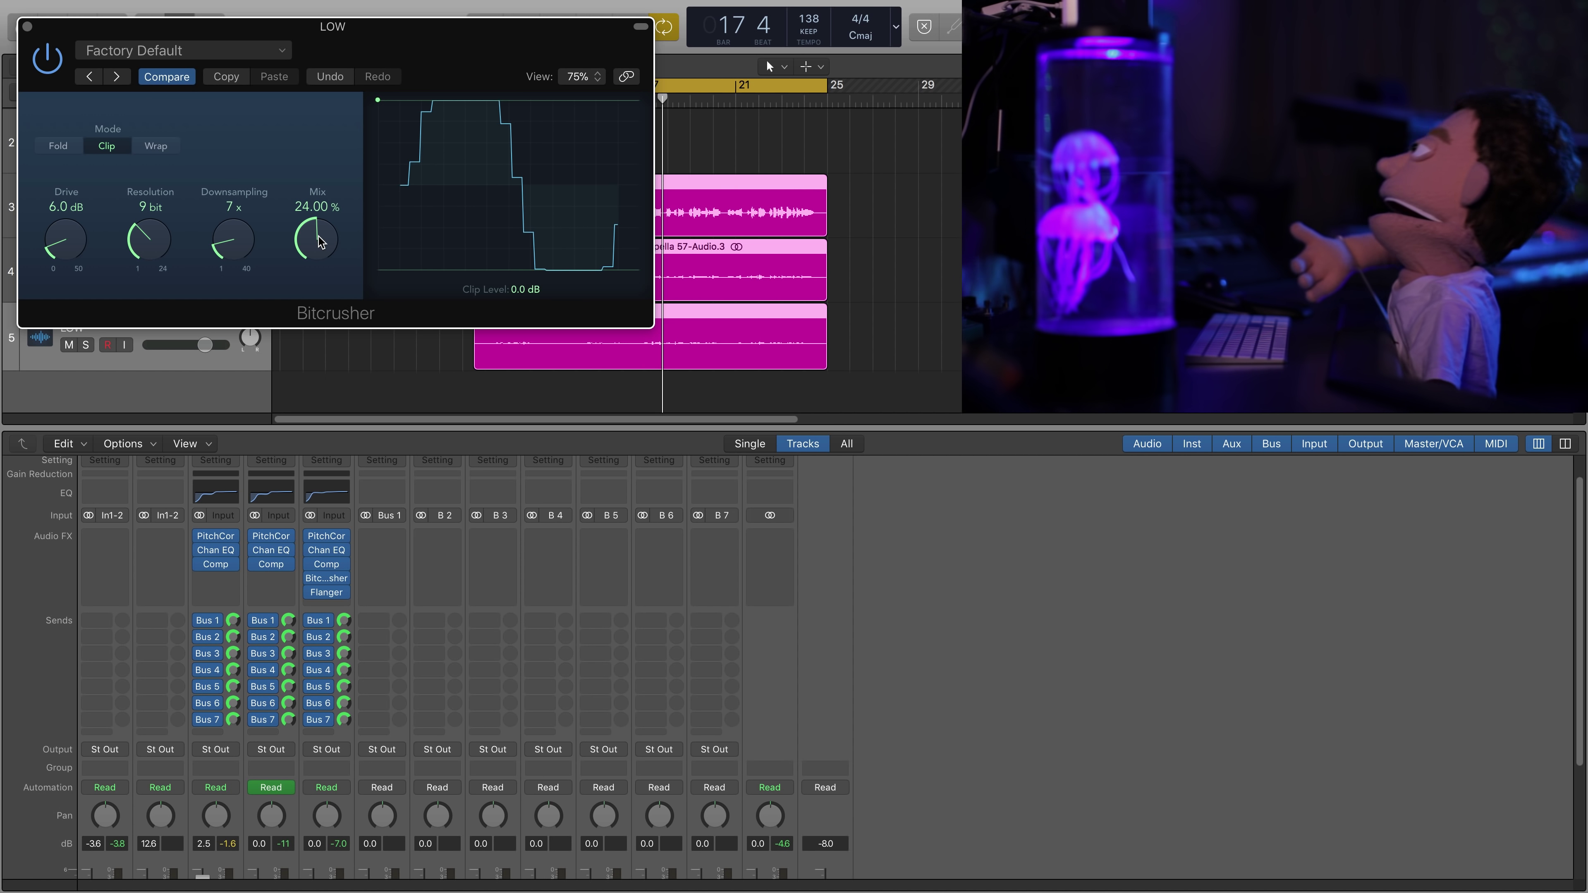
- Bring the Bitcrusher mix down to about 26% and set LOW's fader to -3.2 dB
key(space)
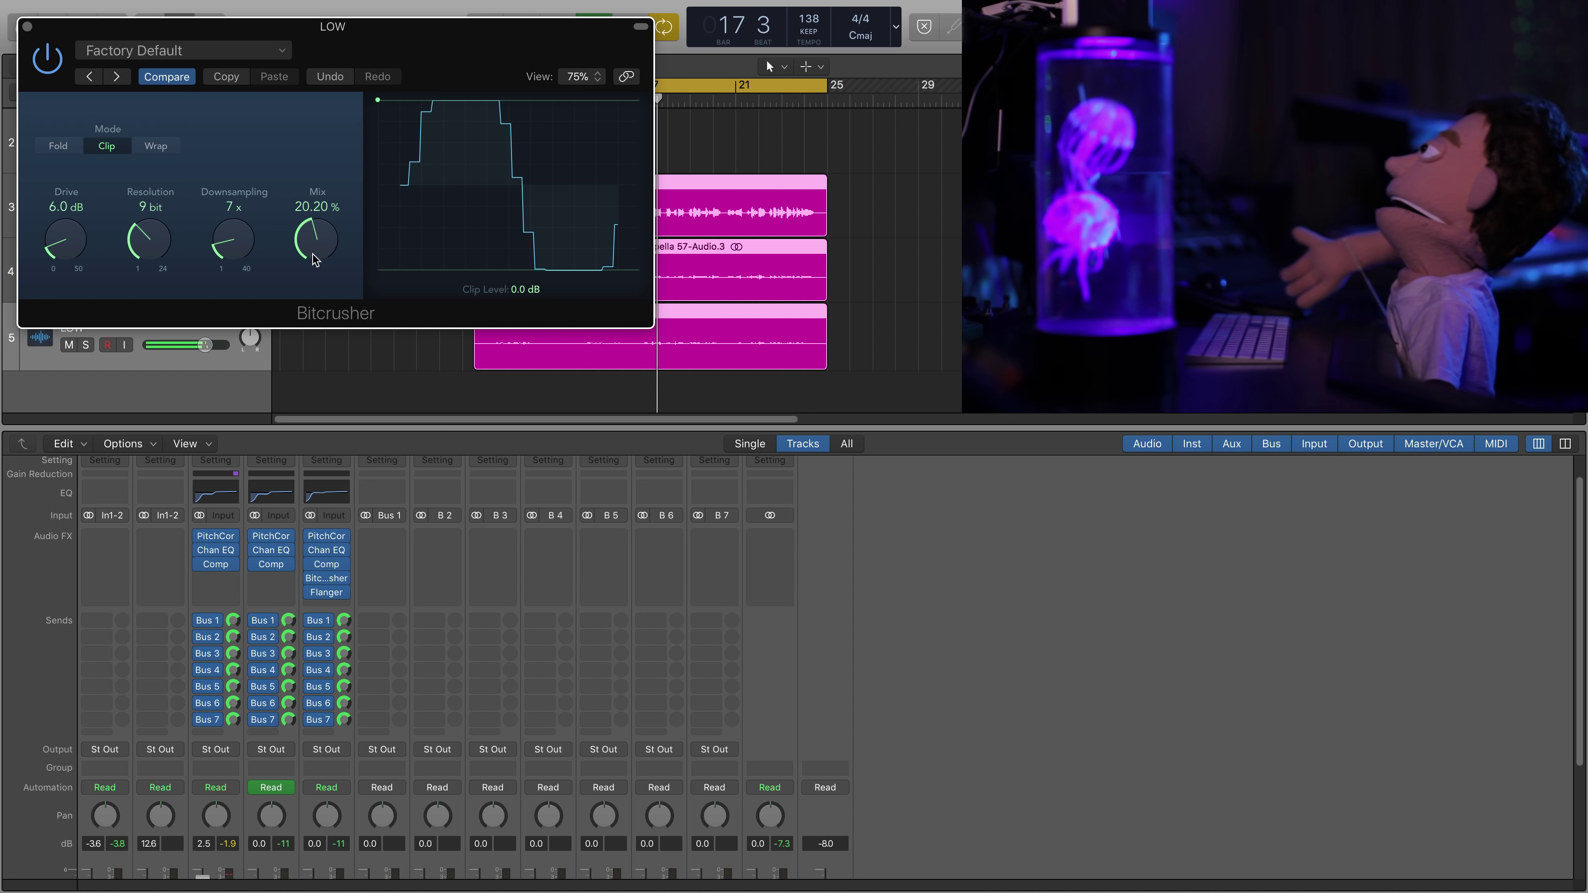
drag(314, 261, 346, 149)
scroll(467, 555, down, 5)
drag(313, 745, 313, 758)
scroll(377, 625, up, 5)
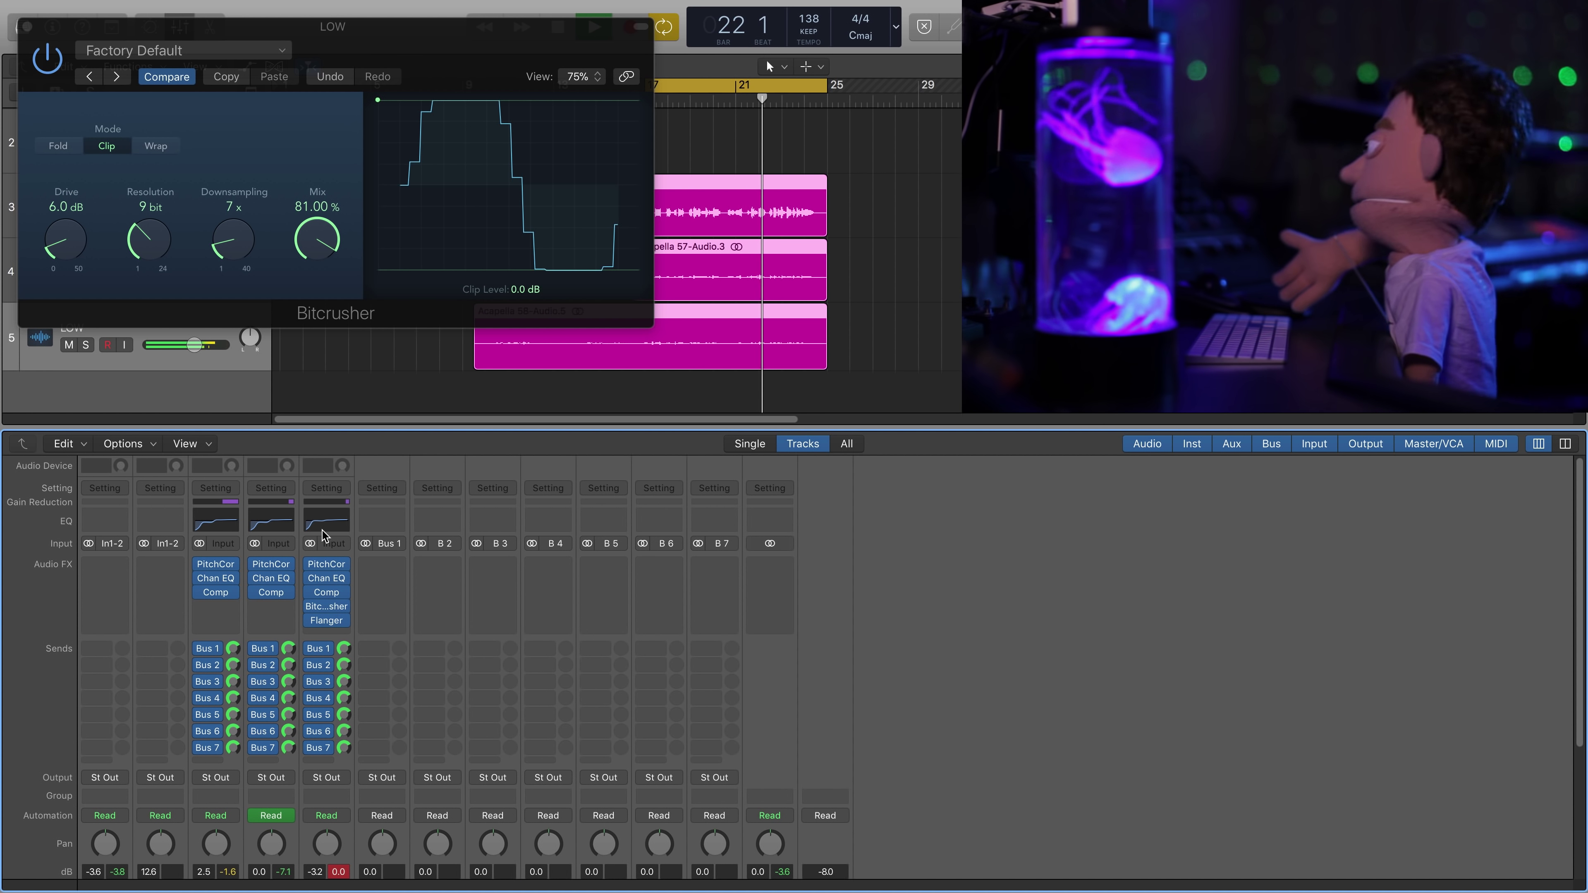
drag(331, 268, 263, 330)
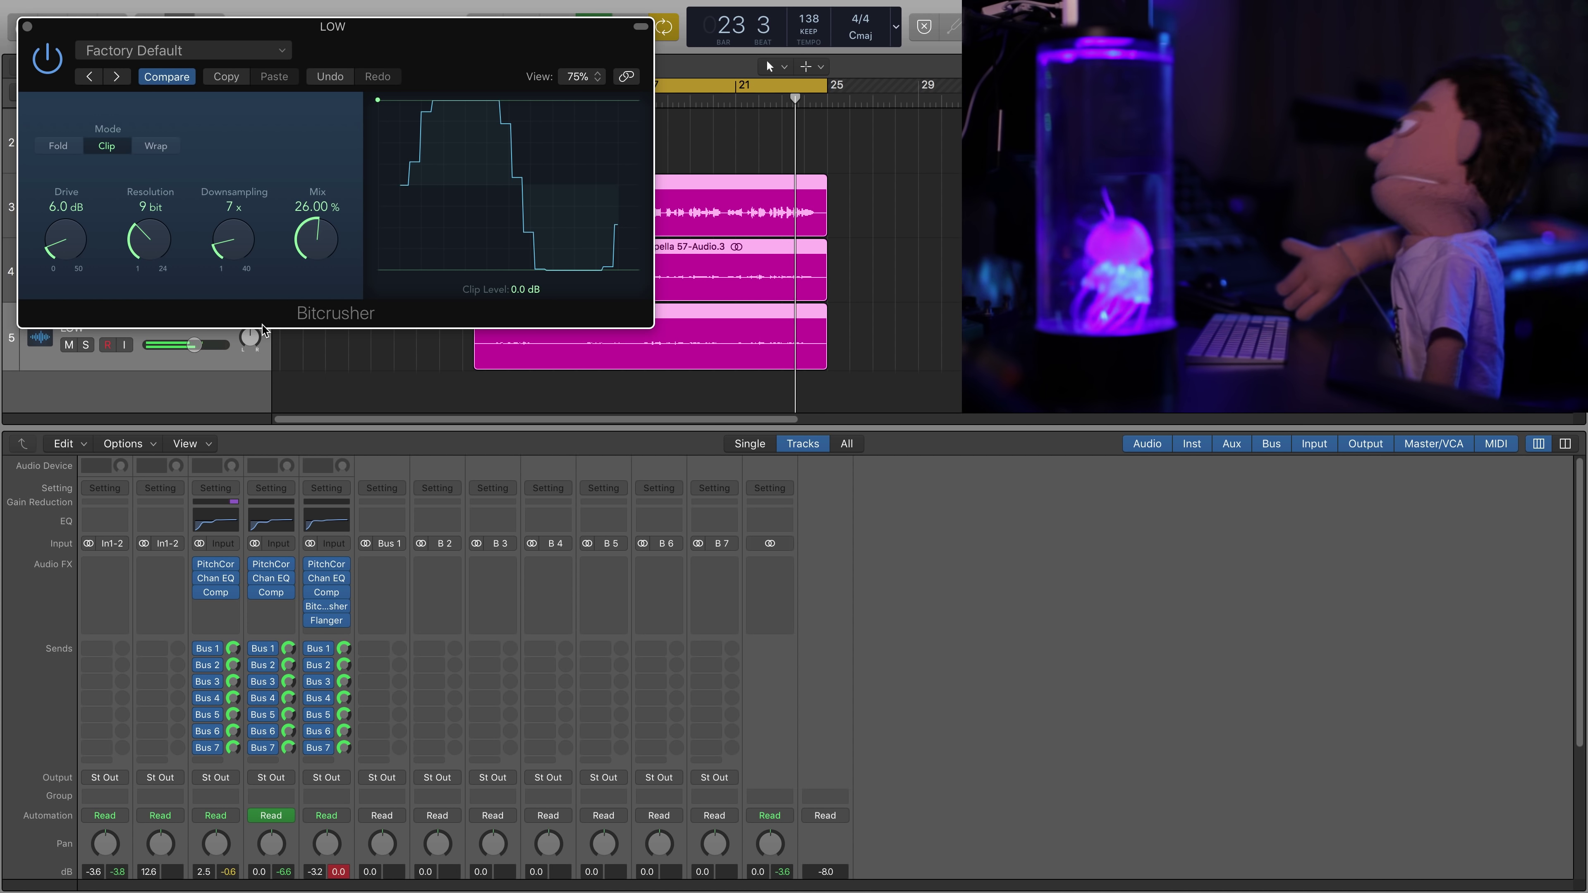
click(27, 27)
scroll(368, 630, down, 2)
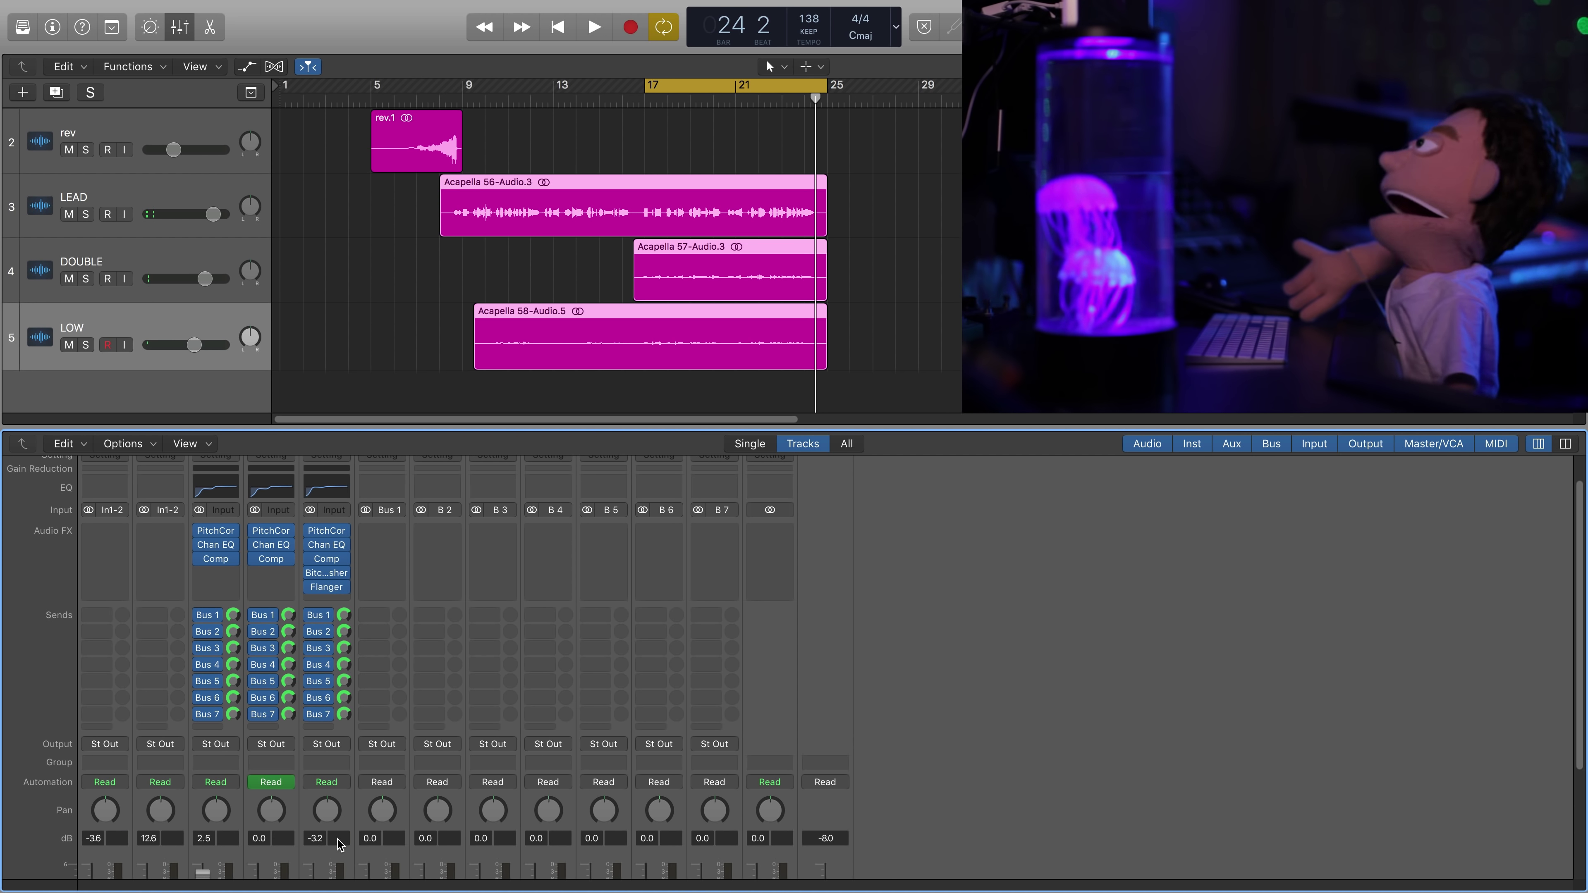
- Add a stereo Compressor to the Aux 1 bus and switch it to Studio FET
scroll(338, 843, down, 10)
scroll(338, 845, up, 12)
click(388, 567)
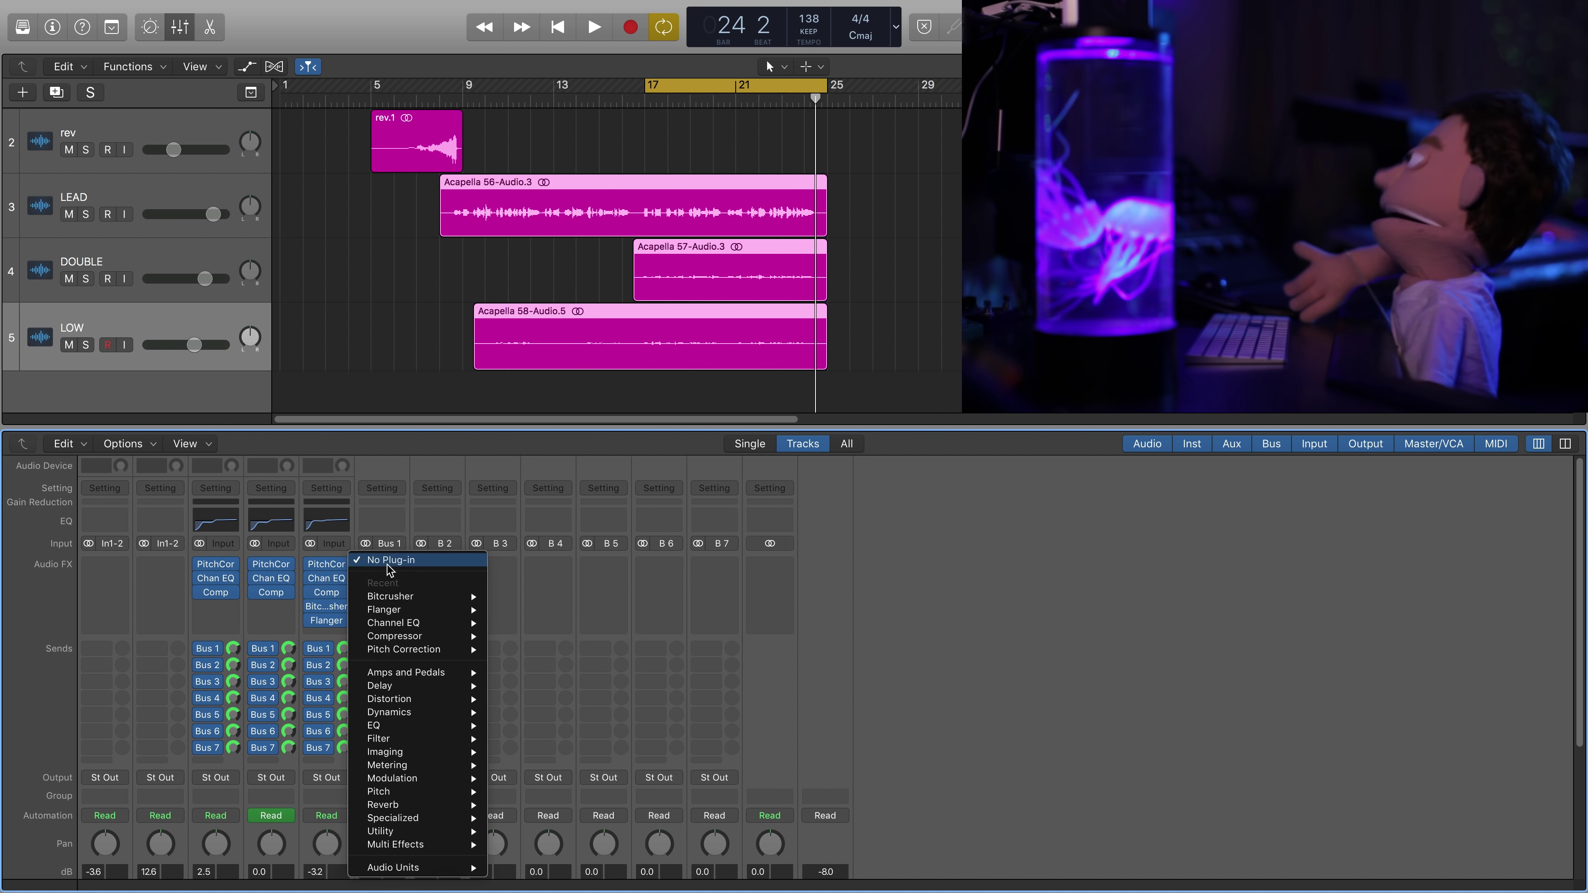
mouse_move(455, 705)
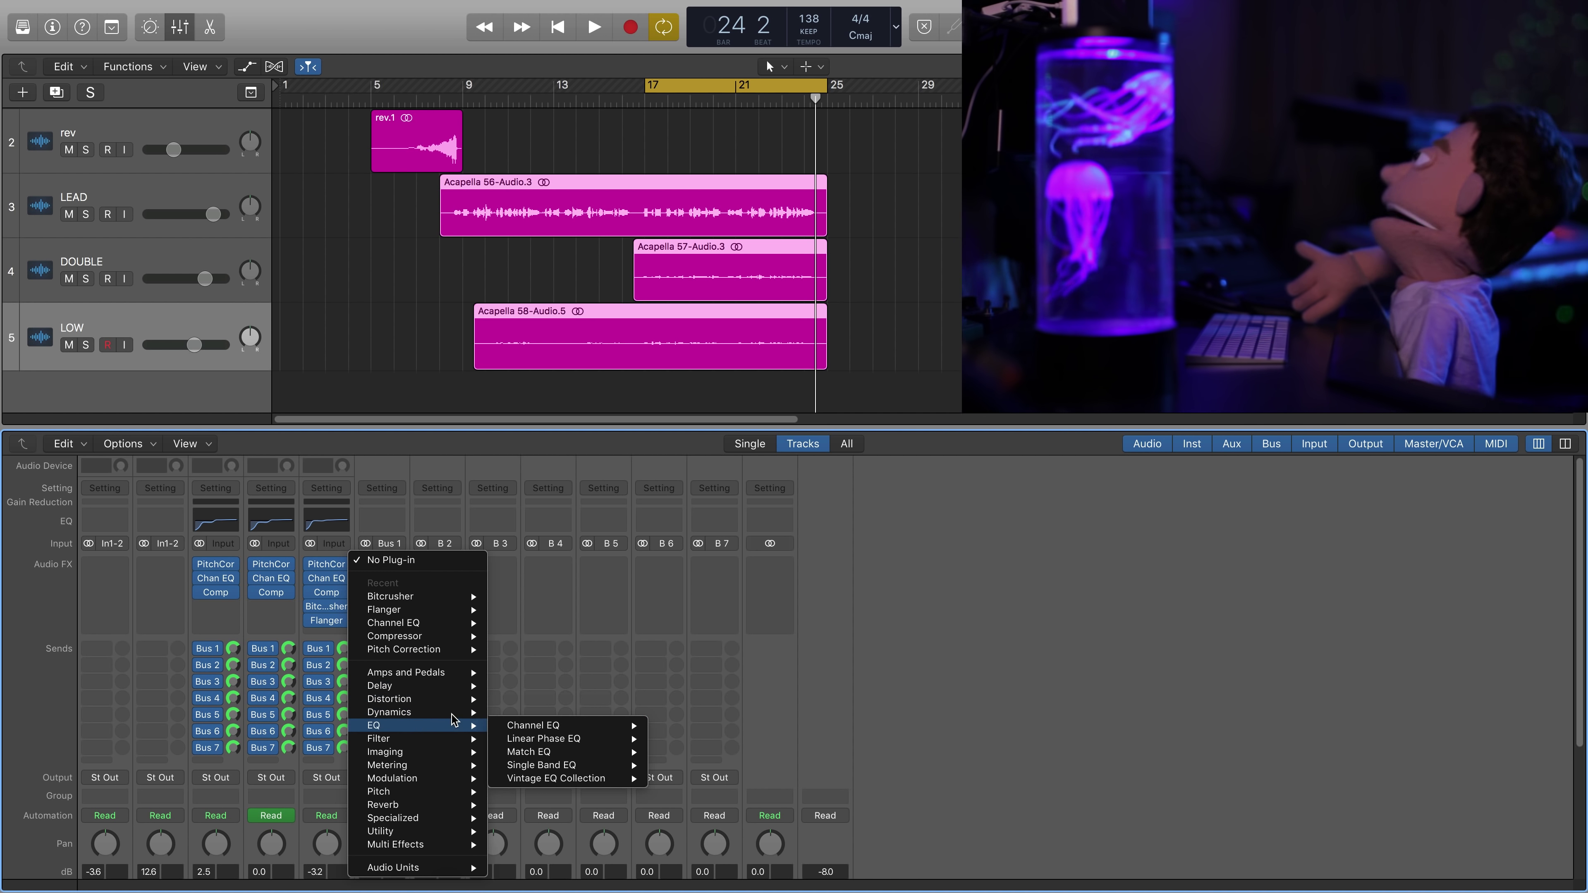
mouse_move(605, 726)
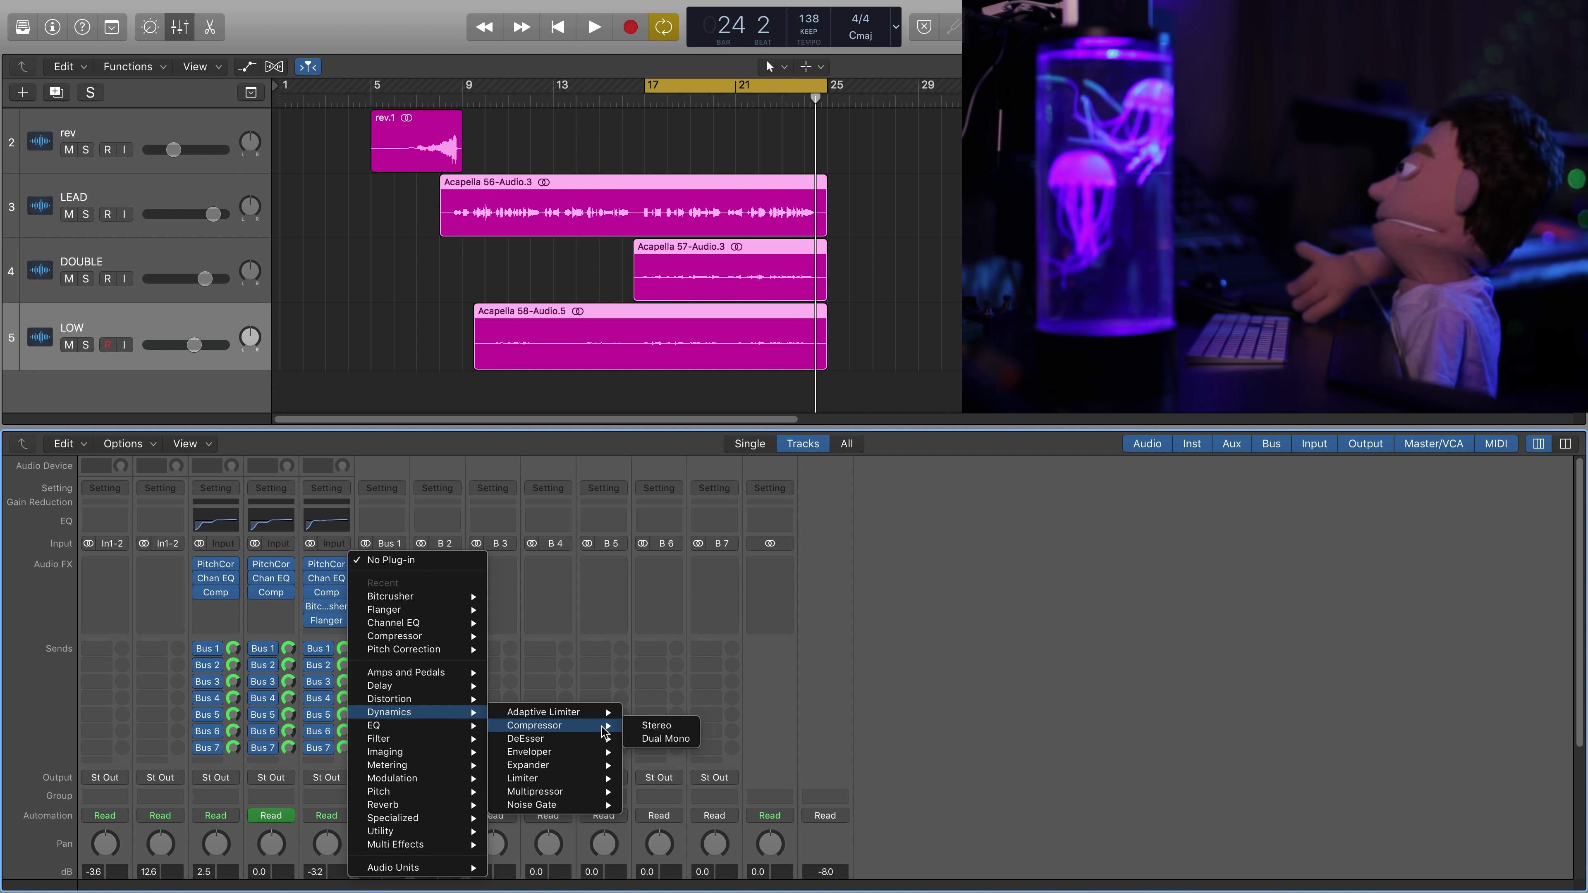
click(653, 726)
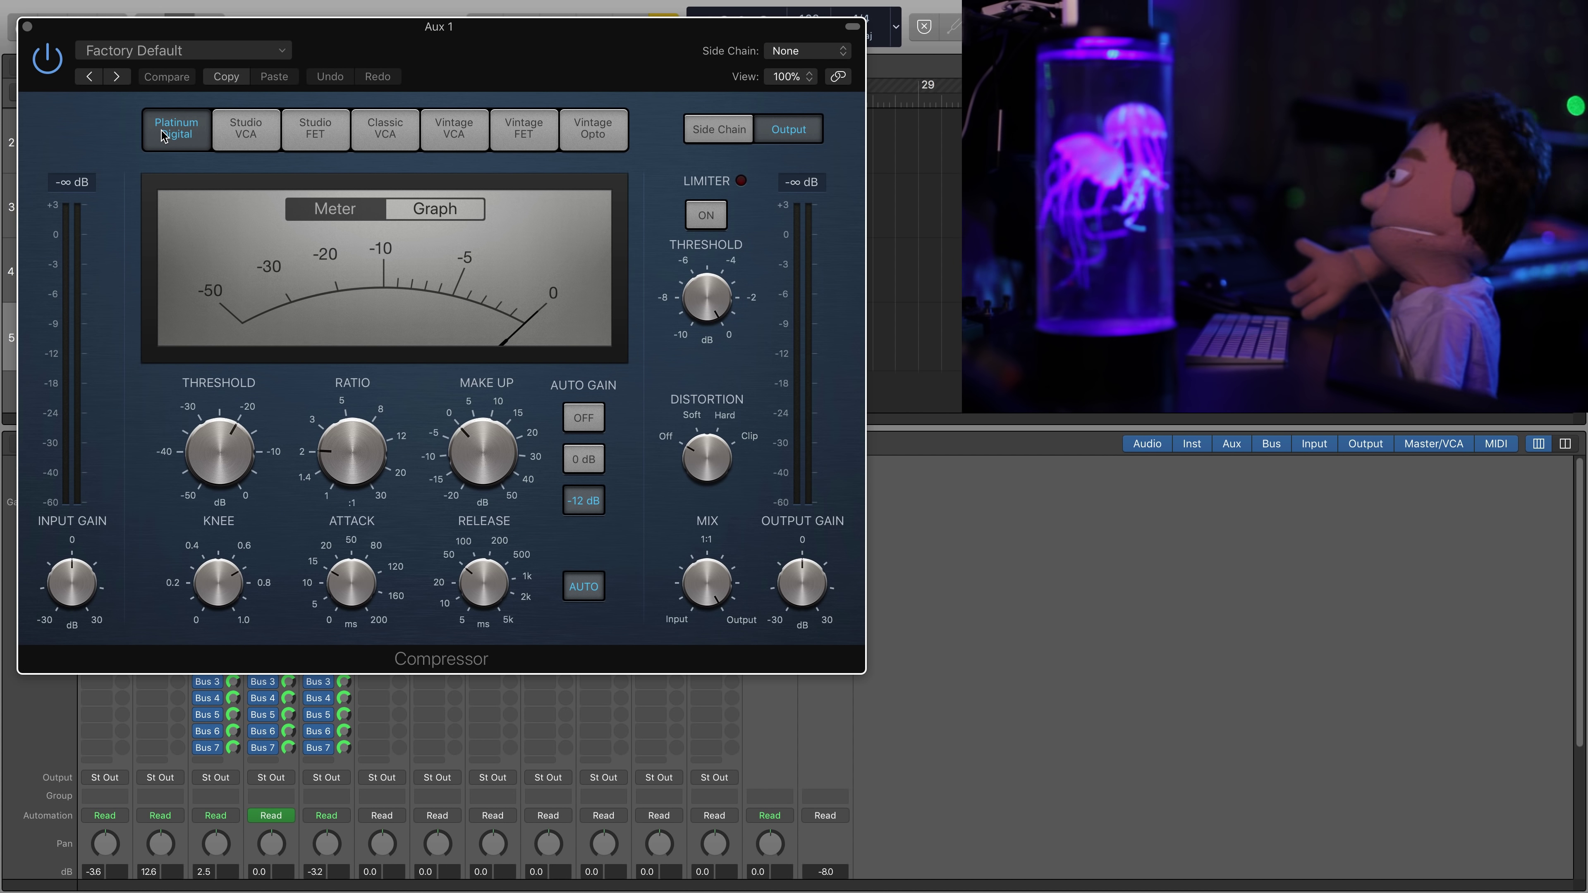
click(314, 128)
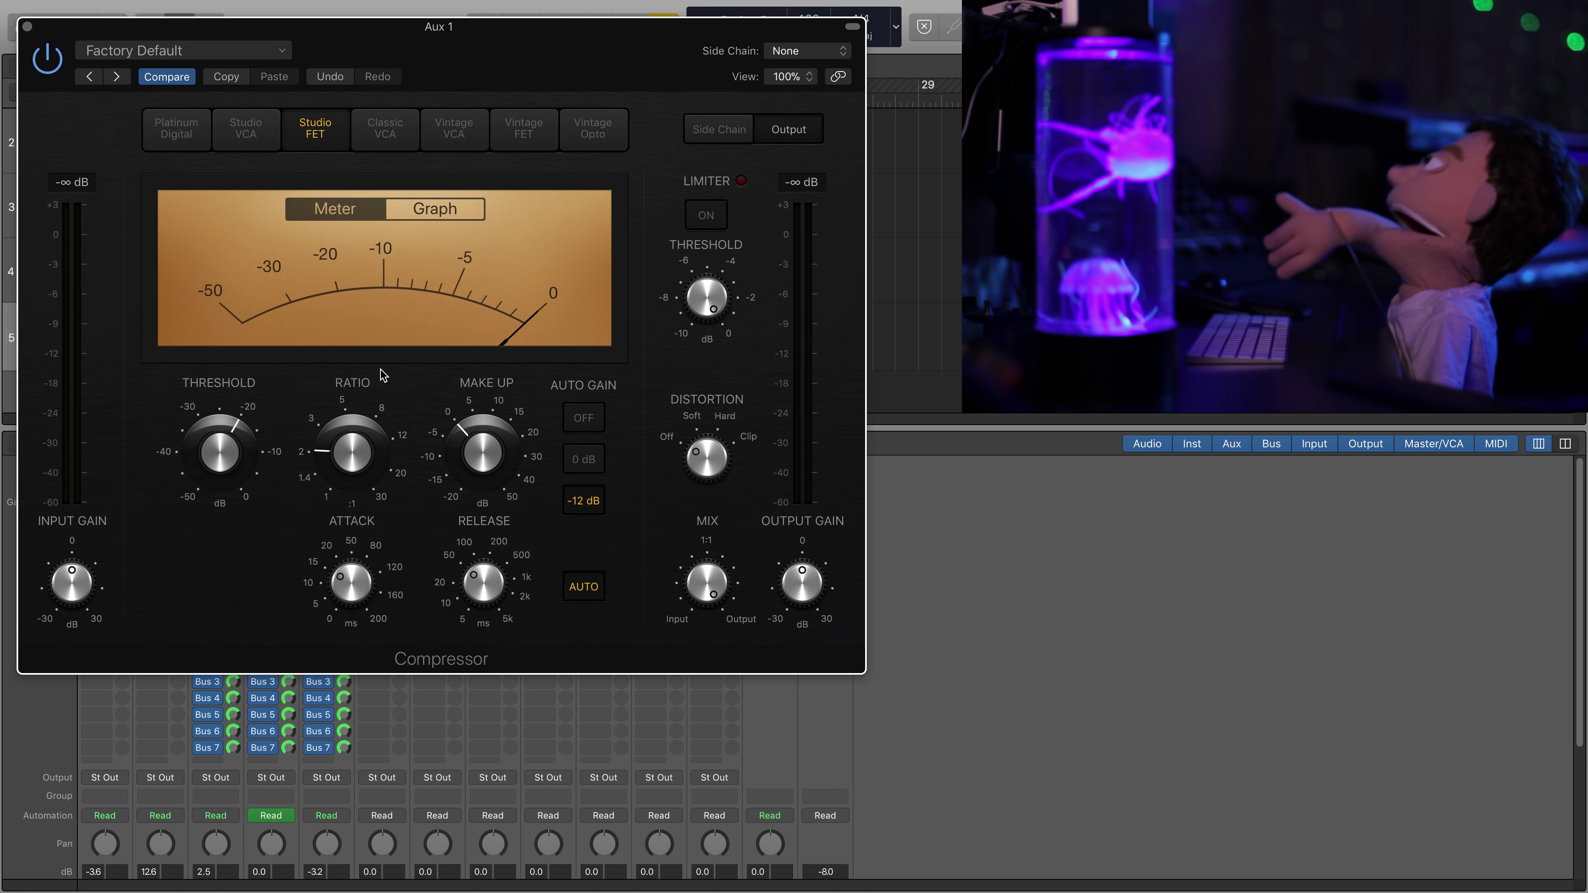
- During playback, lower the compressor threshold slightly and reduce make-up gain to 7 dB
key(space)
mouse_move(354, 483)
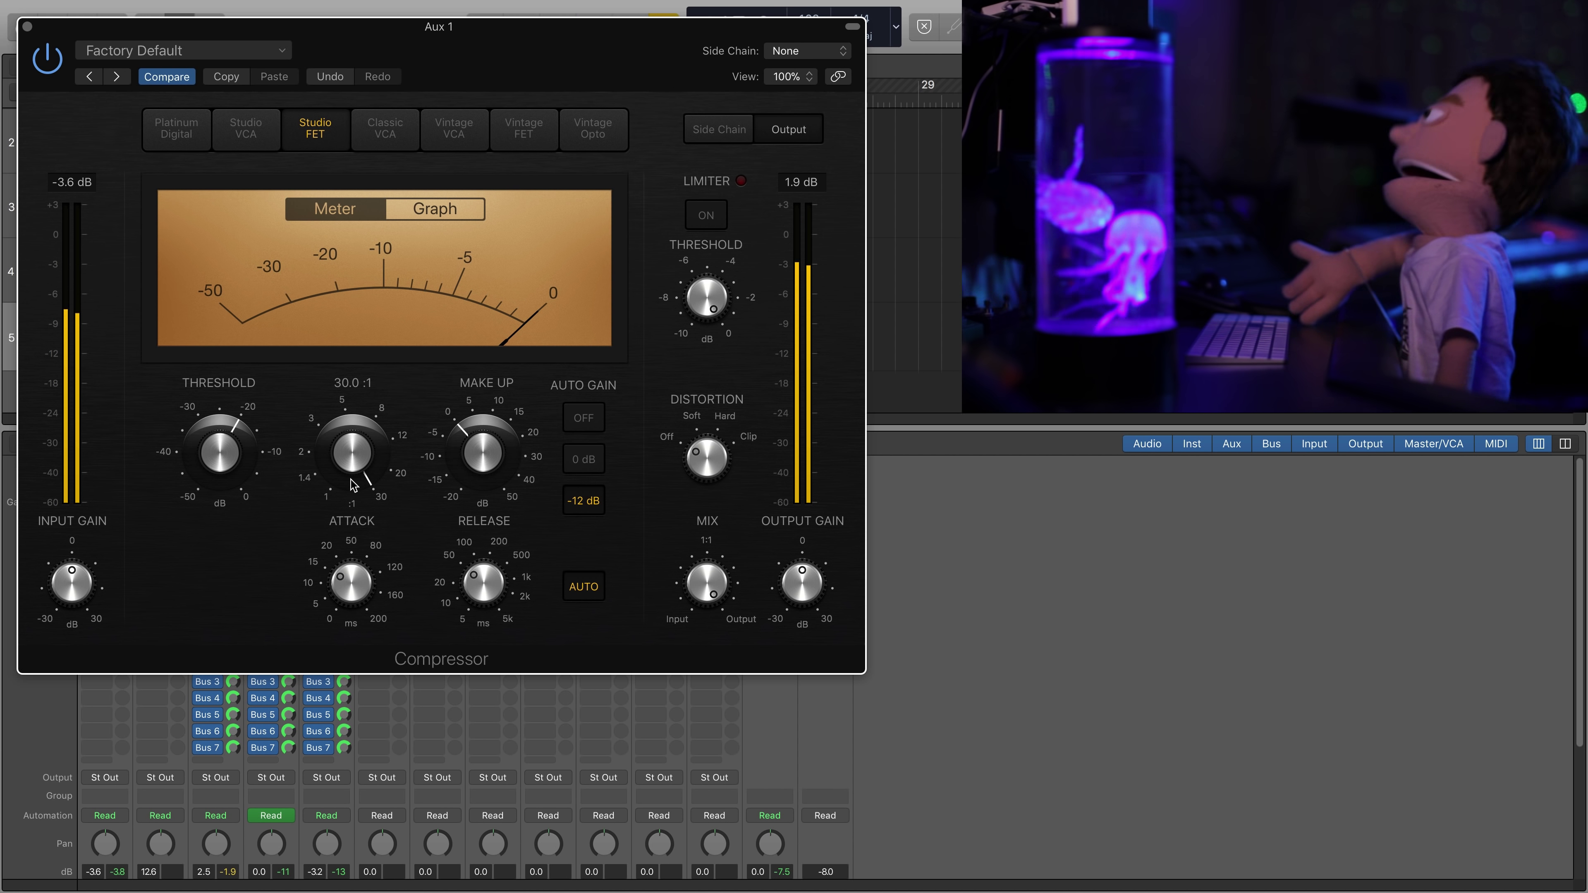
mouse_move(202, 440)
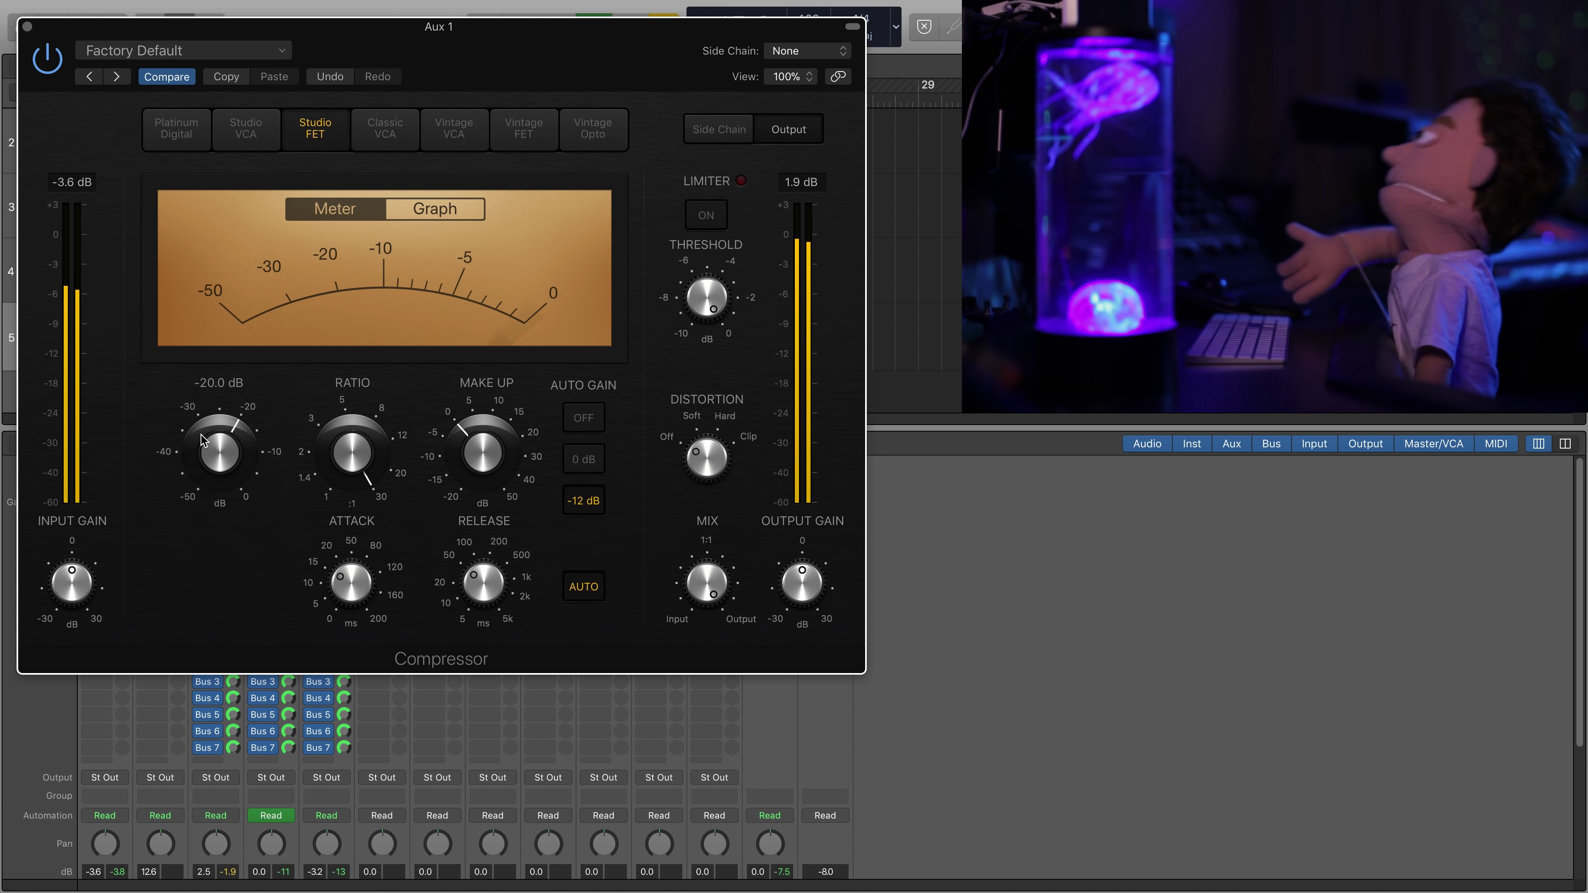
drag(205, 443, 207, 450)
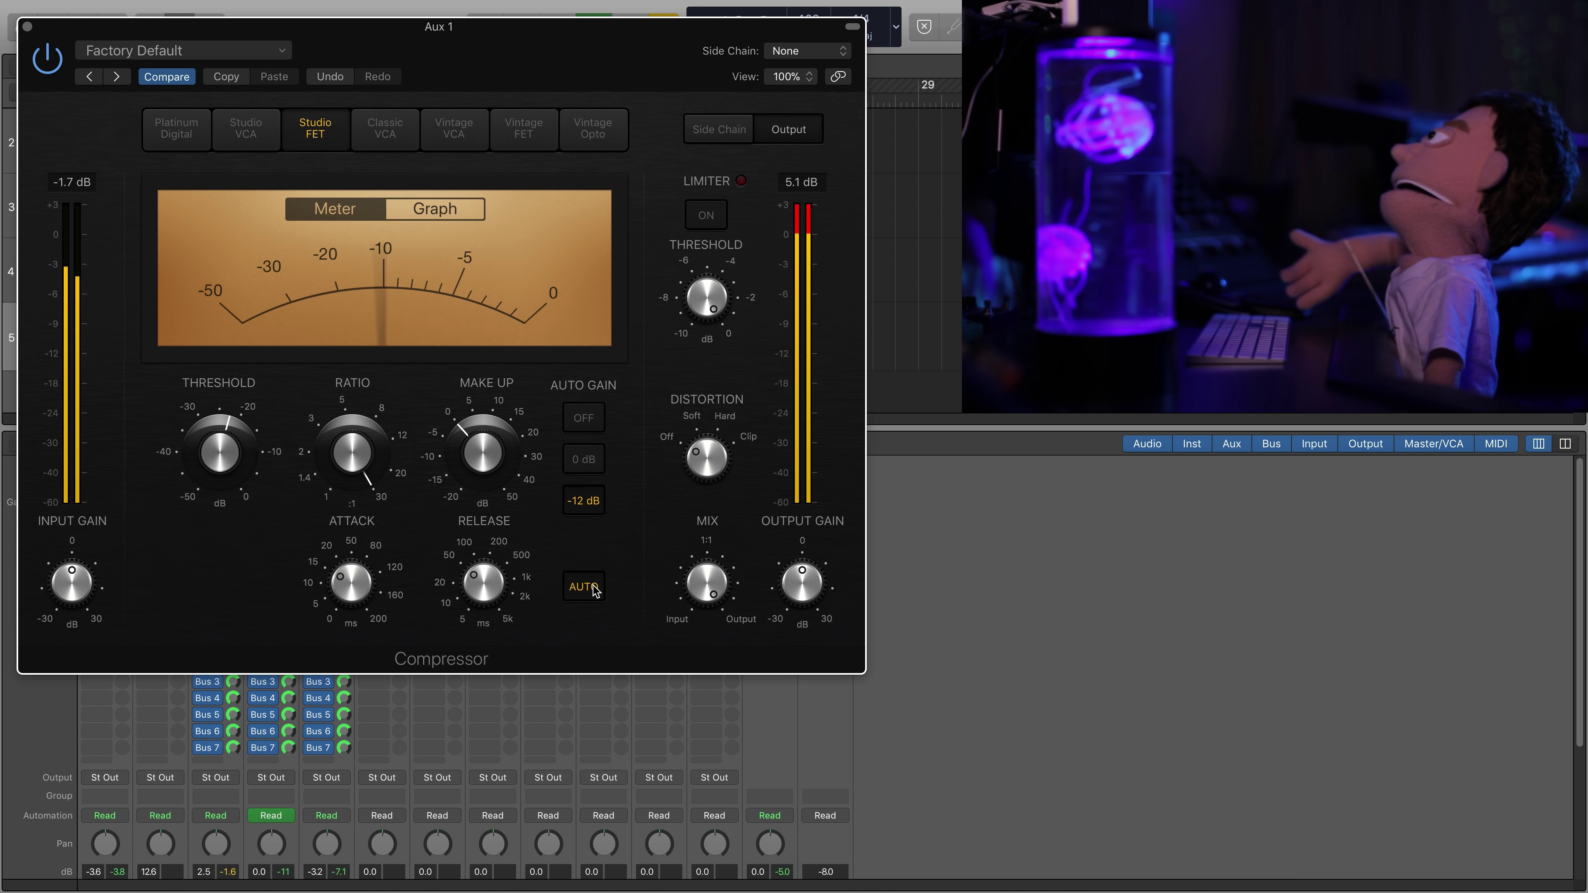
mouse_move(424, 466)
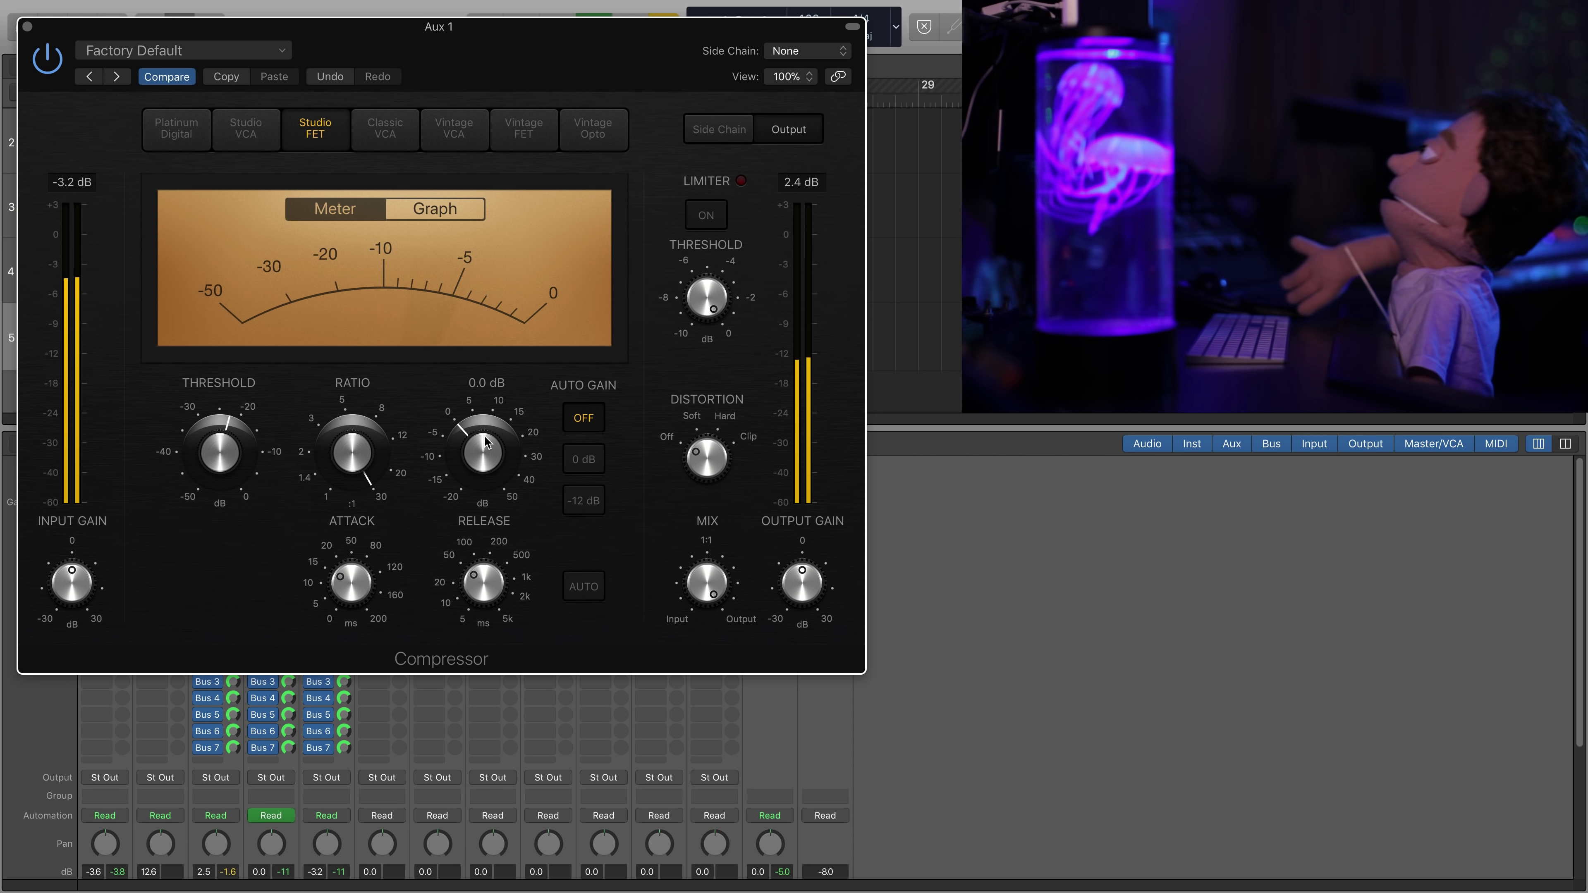
drag(499, 400, 496, 407)
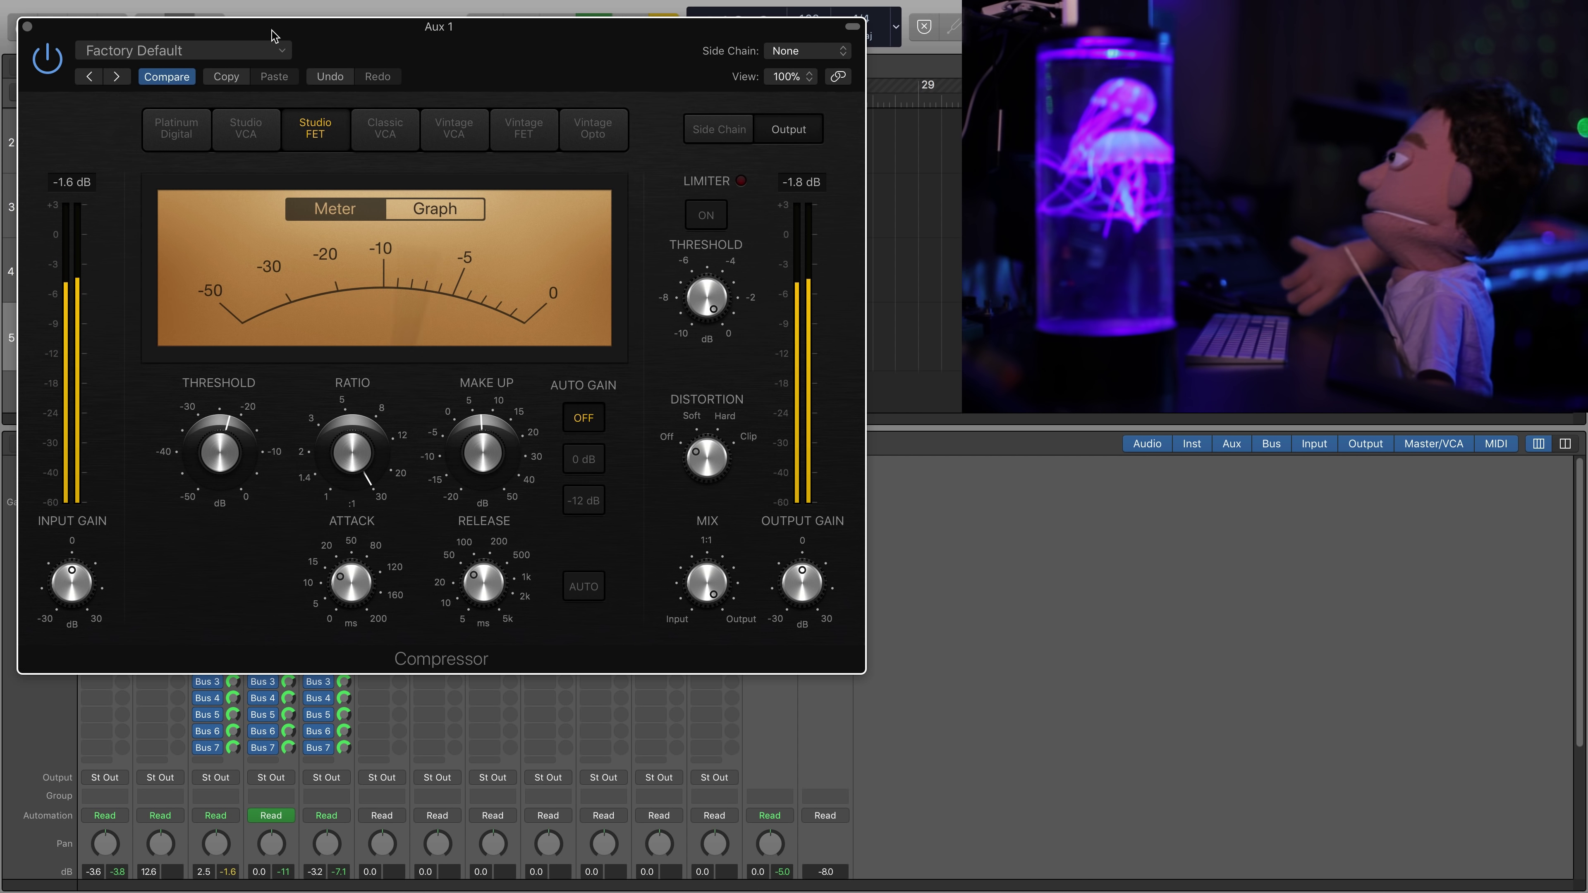
scroll(1019, 551, down, 5)
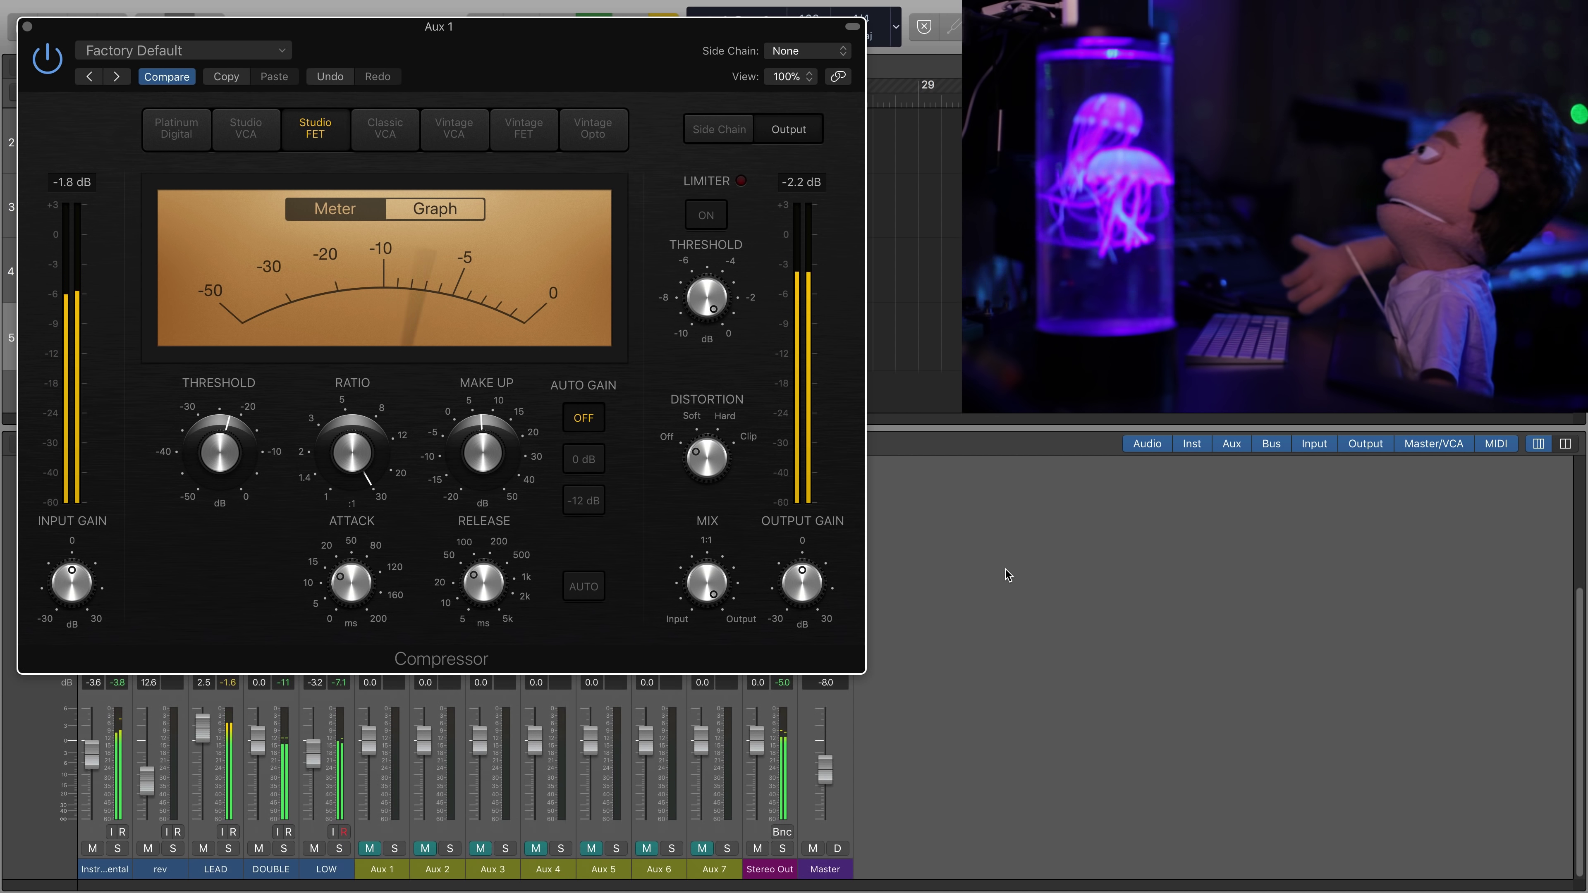
- Unmute Aux 1, set its fader to -4.5 dB, and rename it COMP 1
click(369, 849)
click(368, 849)
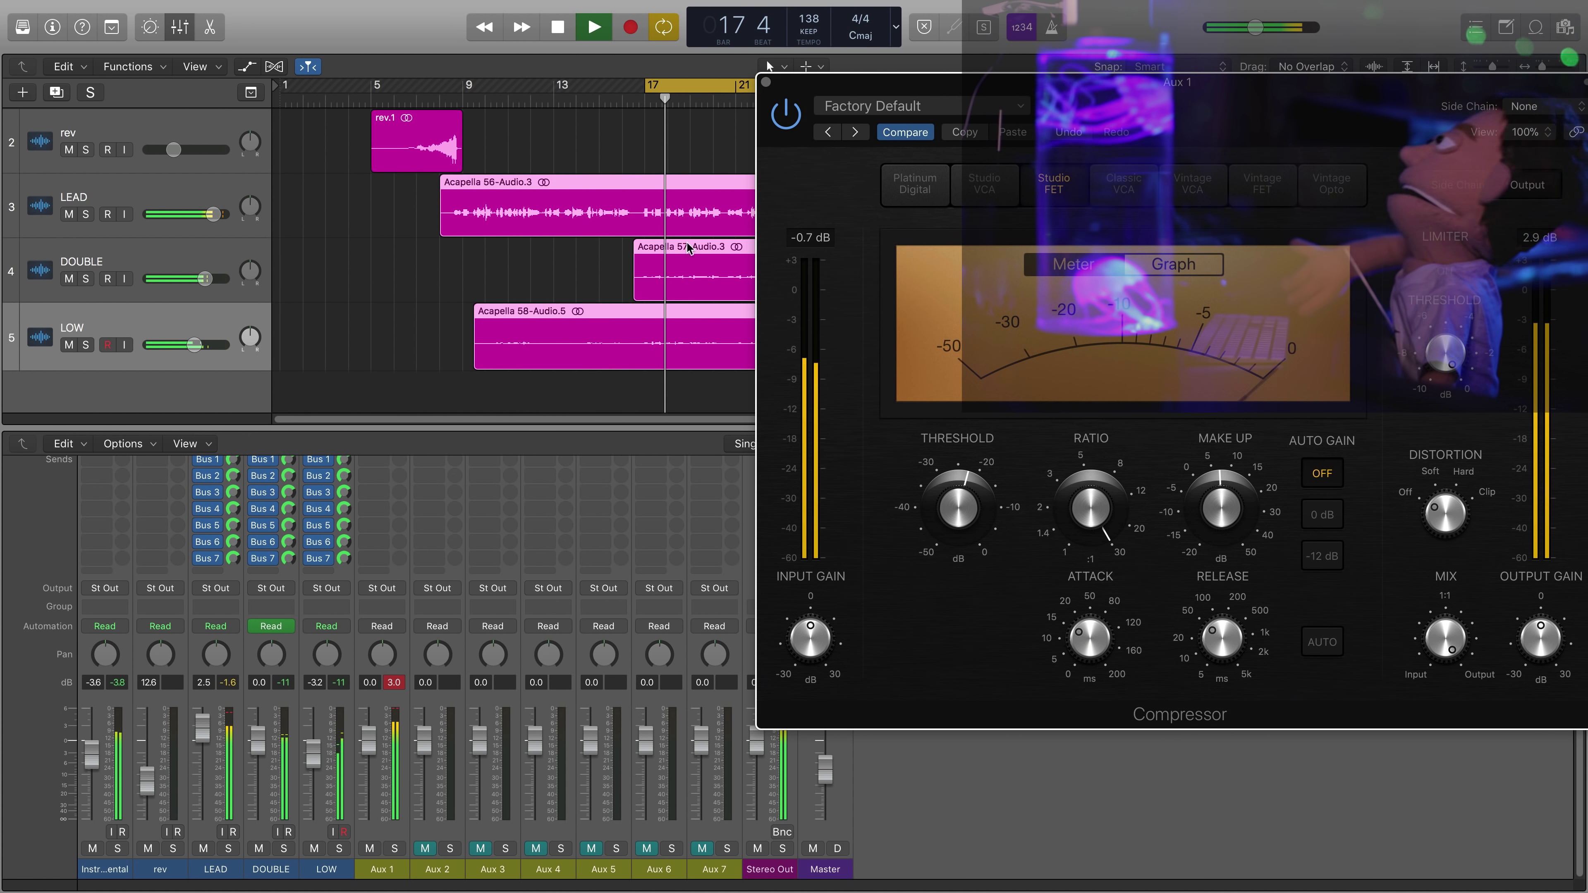
mouse_move(369, 739)
mouse_down()
mouse_move(369, 779)
mouse_move(369, 755)
mouse_up()
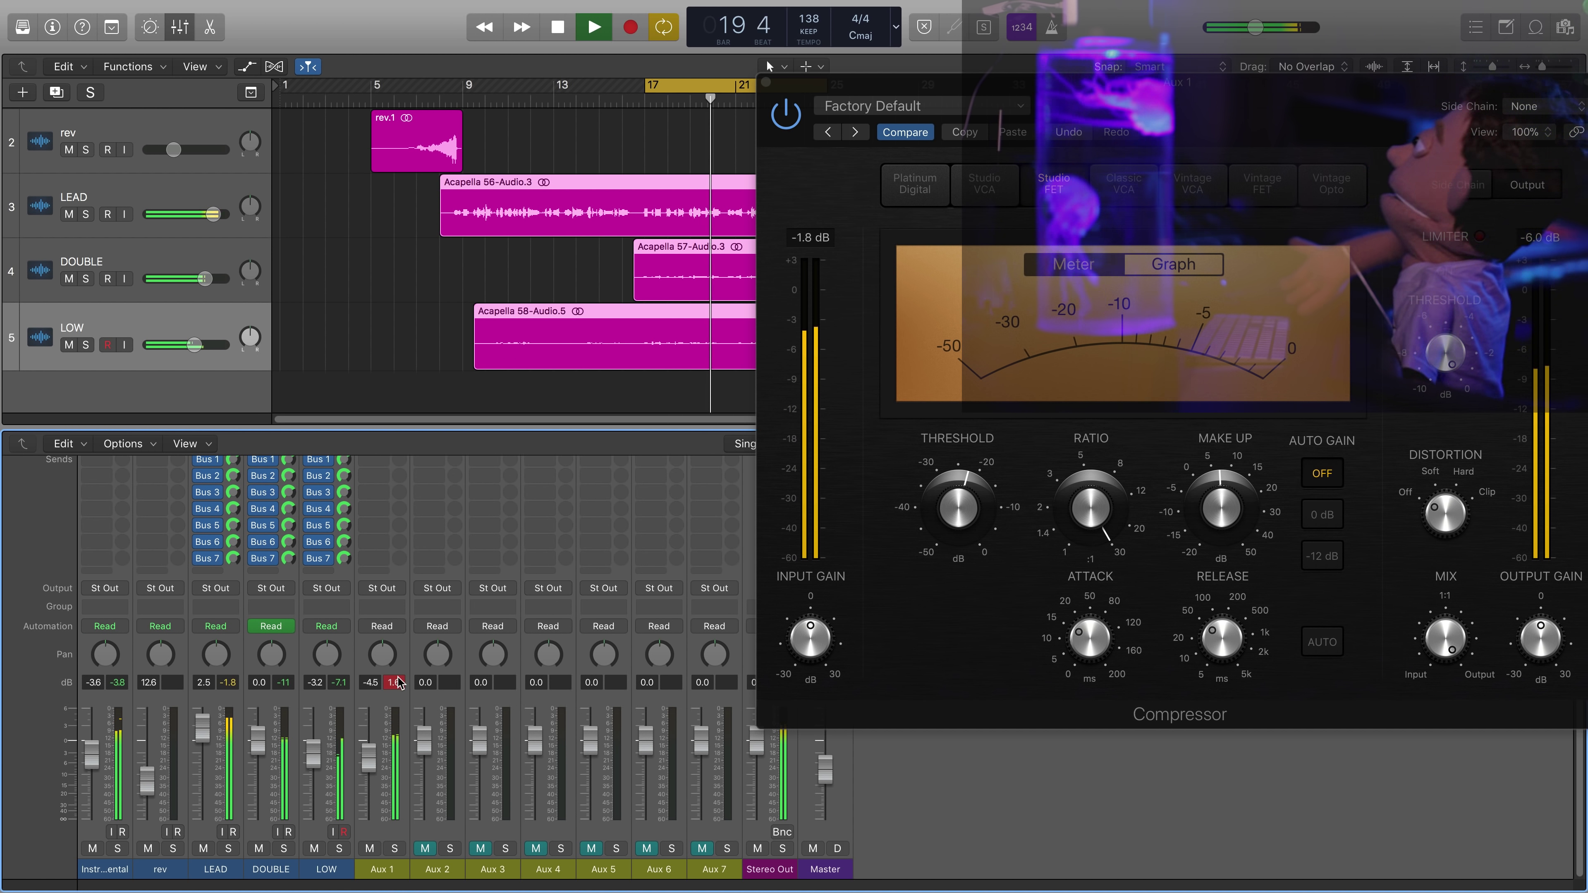
key(space)
double_click(382, 869)
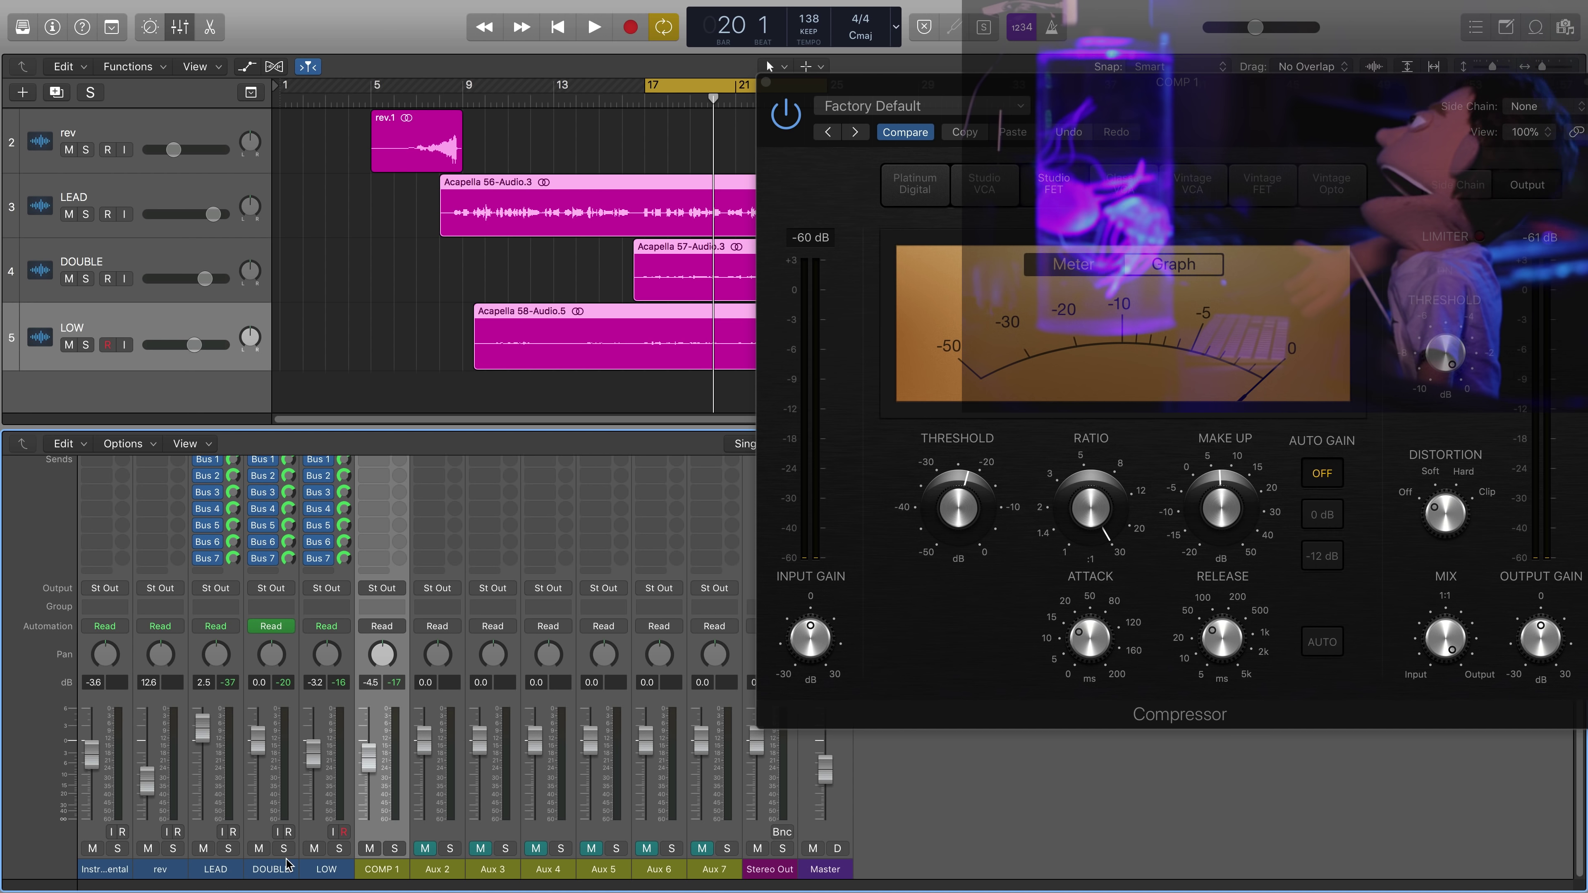
scroll(302, 876, up, 1)
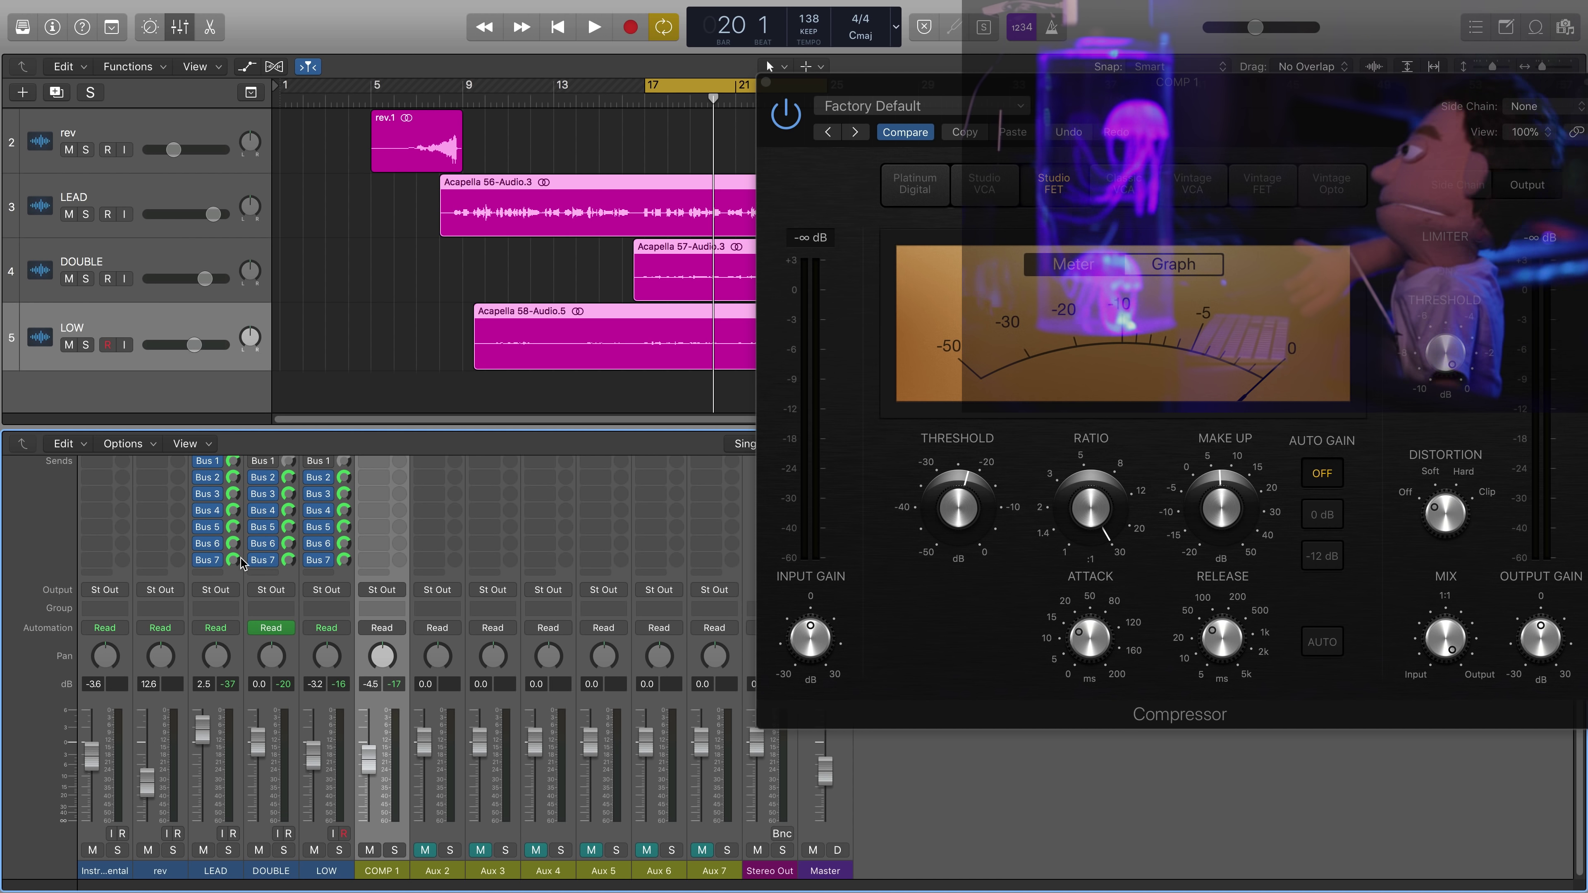
- Bypass LEAD's Bus 2 send and set COMP 1's threshold to -30 dB with a 61 ms release
click(198, 477)
key(space)
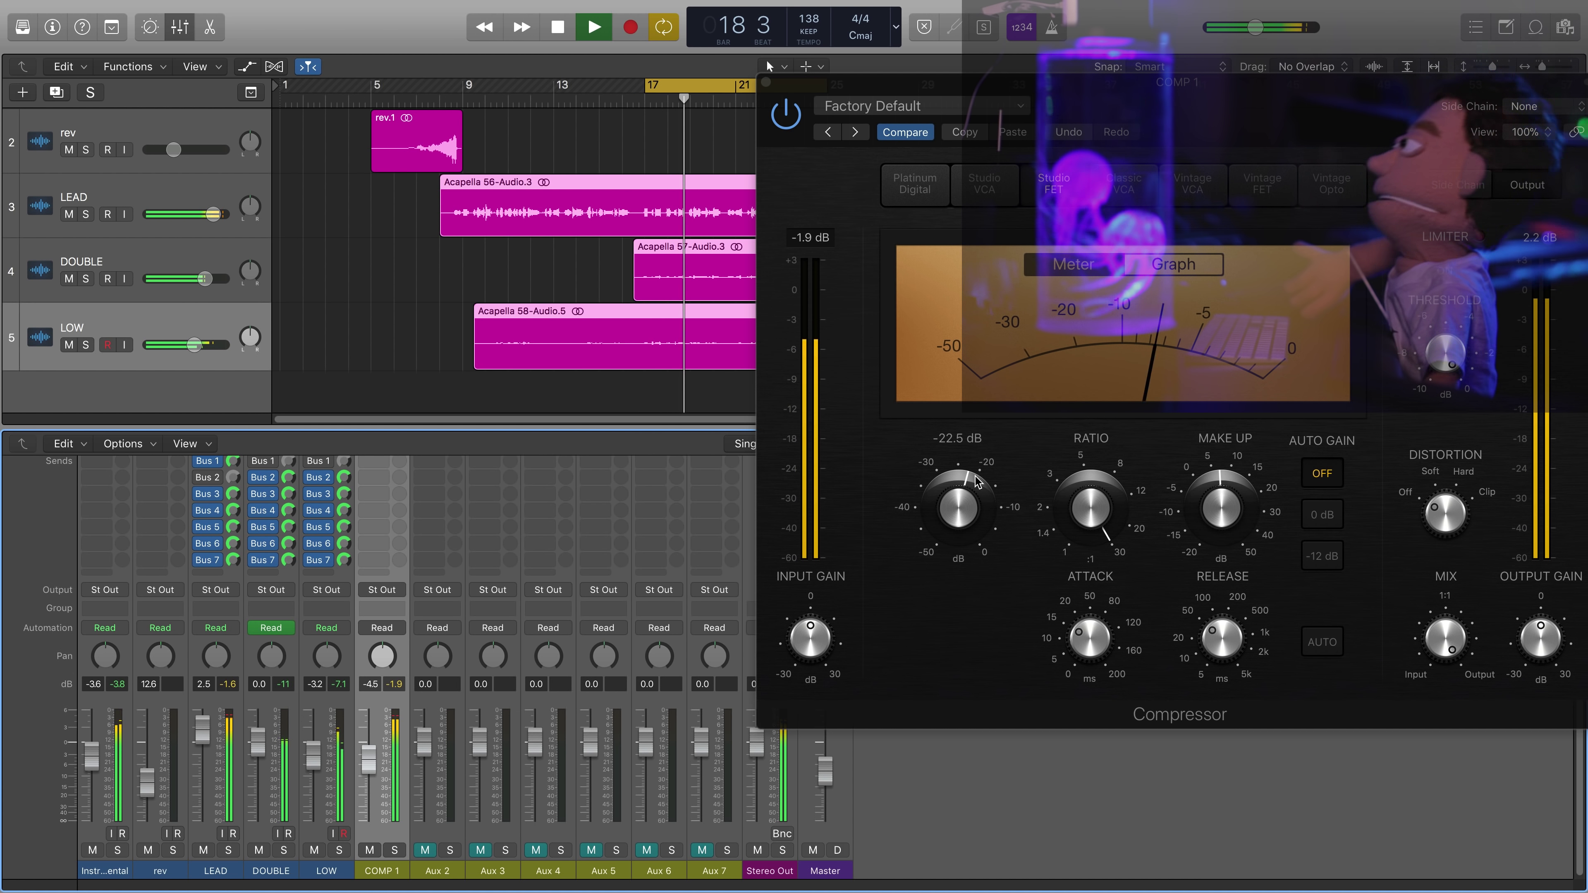
drag(953, 508, 951, 524)
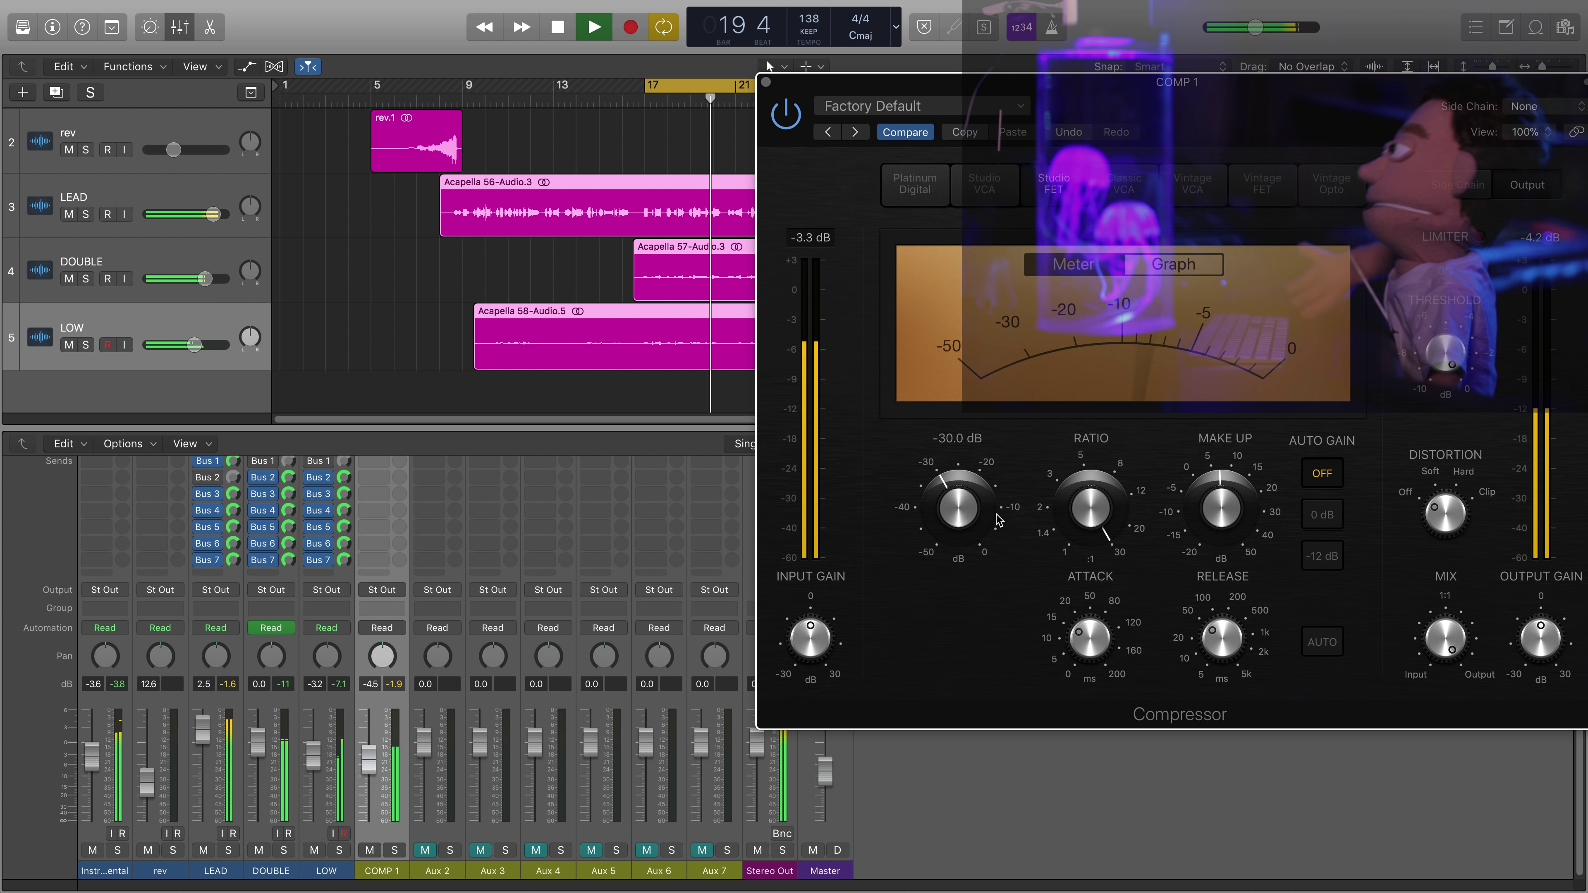
drag(1252, 679, 1201, 662)
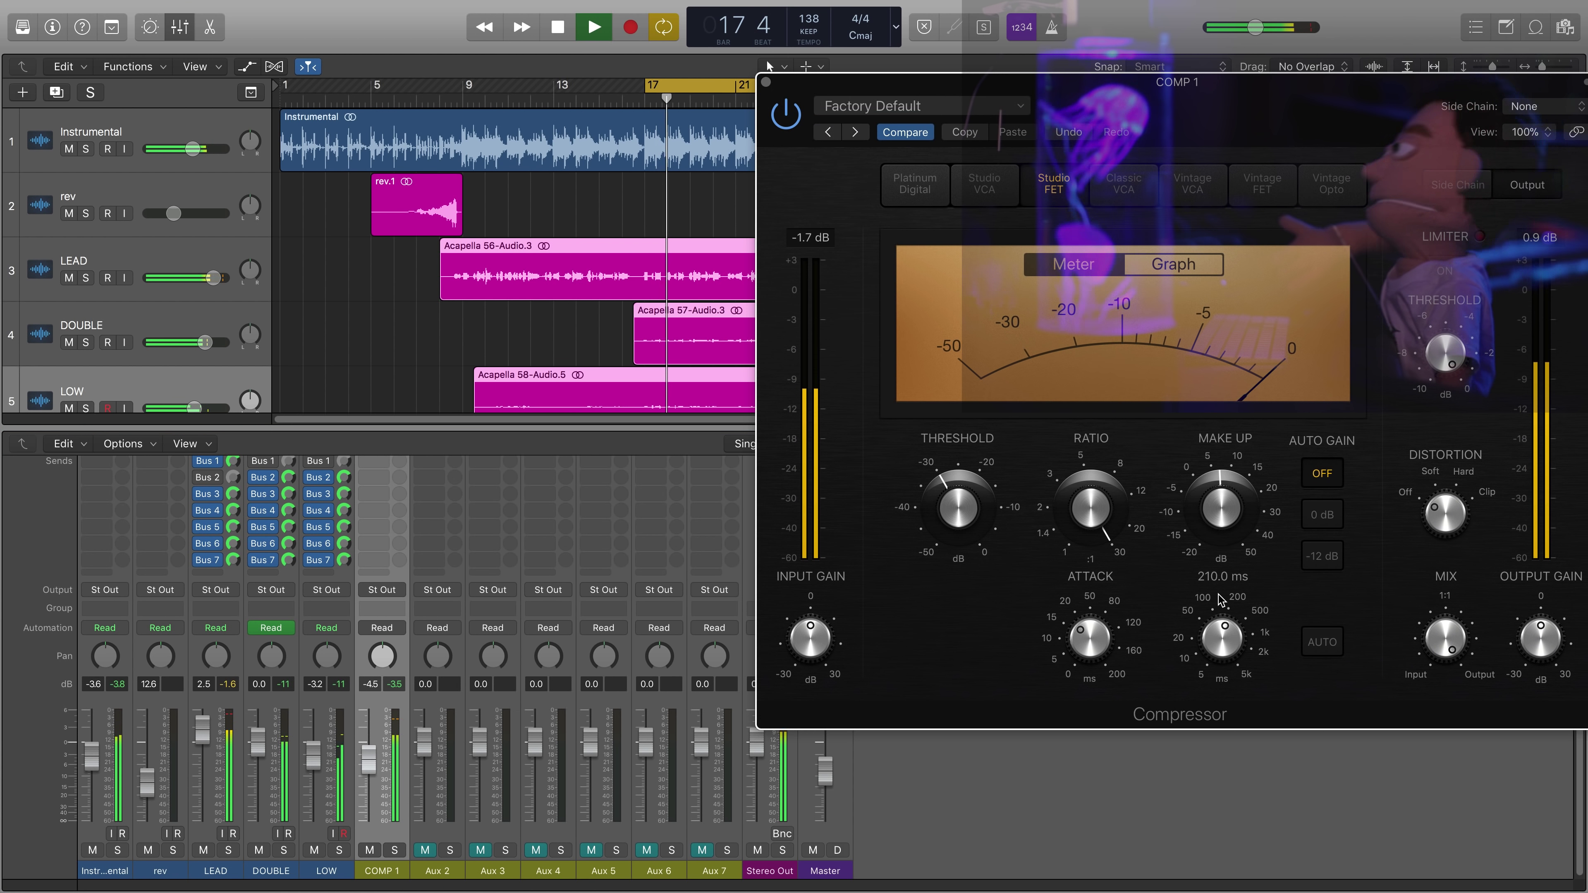
drag(1218, 638, 1212, 613)
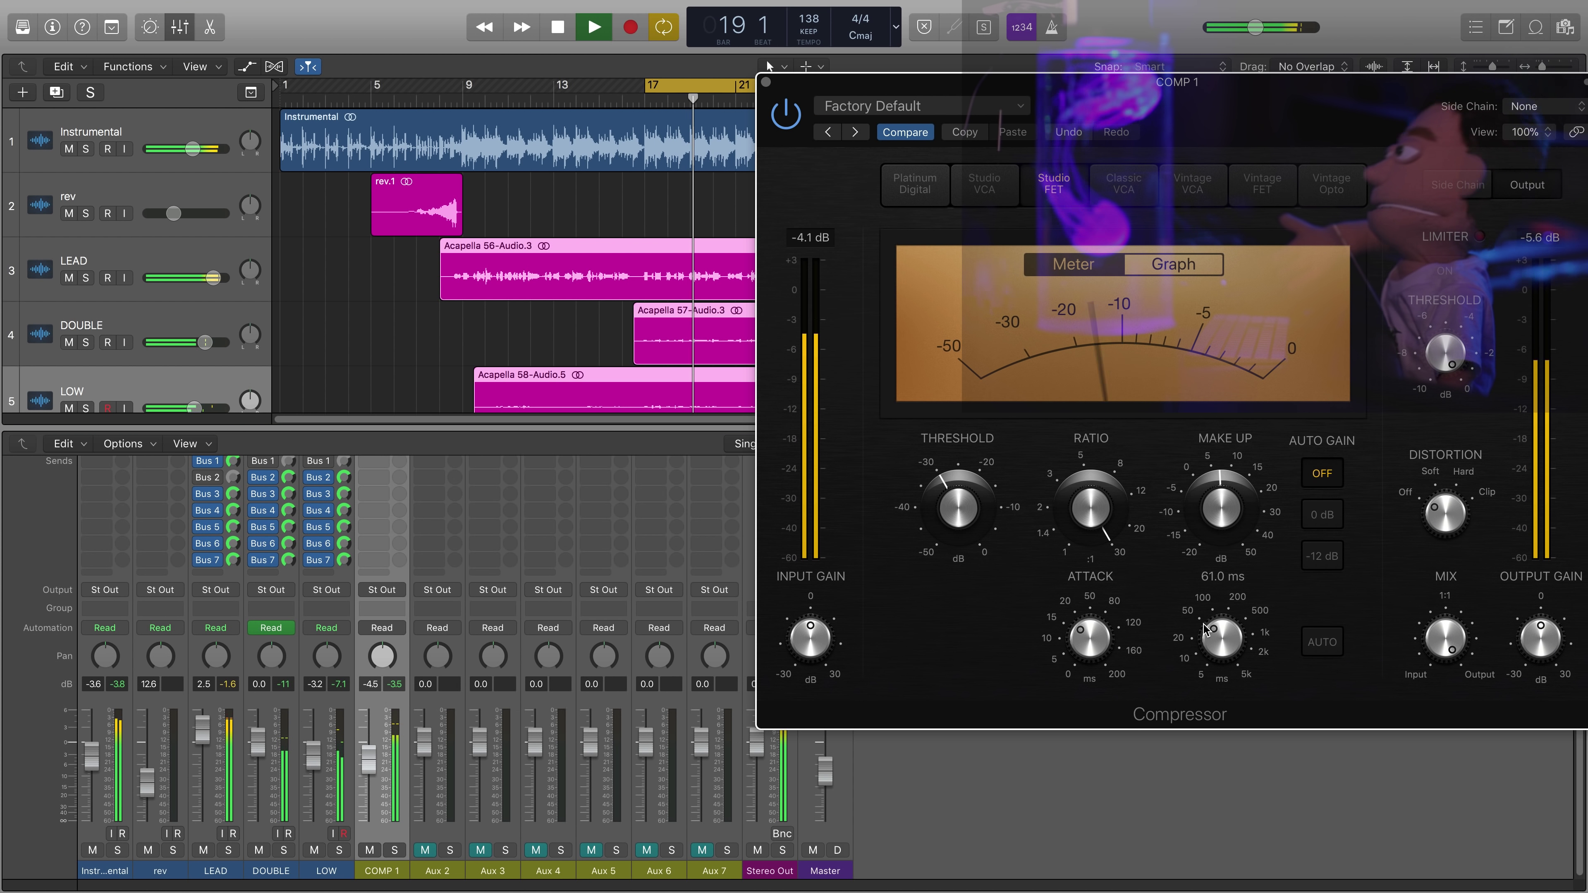
- Copy Bus 1's compressor to Aux 2, lower its level to about -5.5 dB, and name it COMP 2
click(369, 850)
click(370, 850)
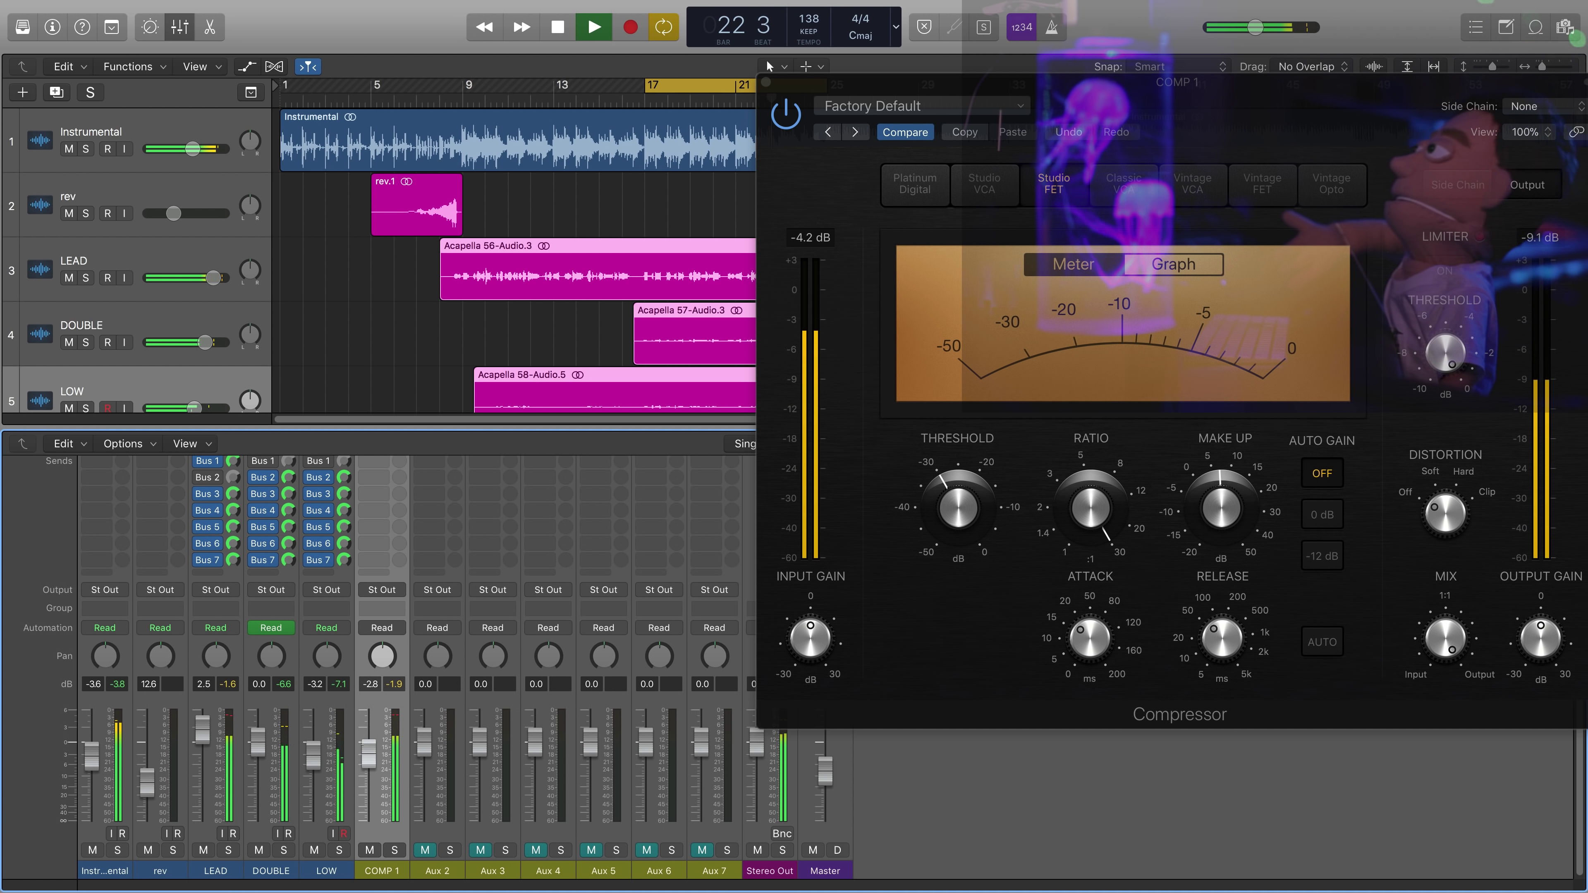
scroll(398, 566, up, 5)
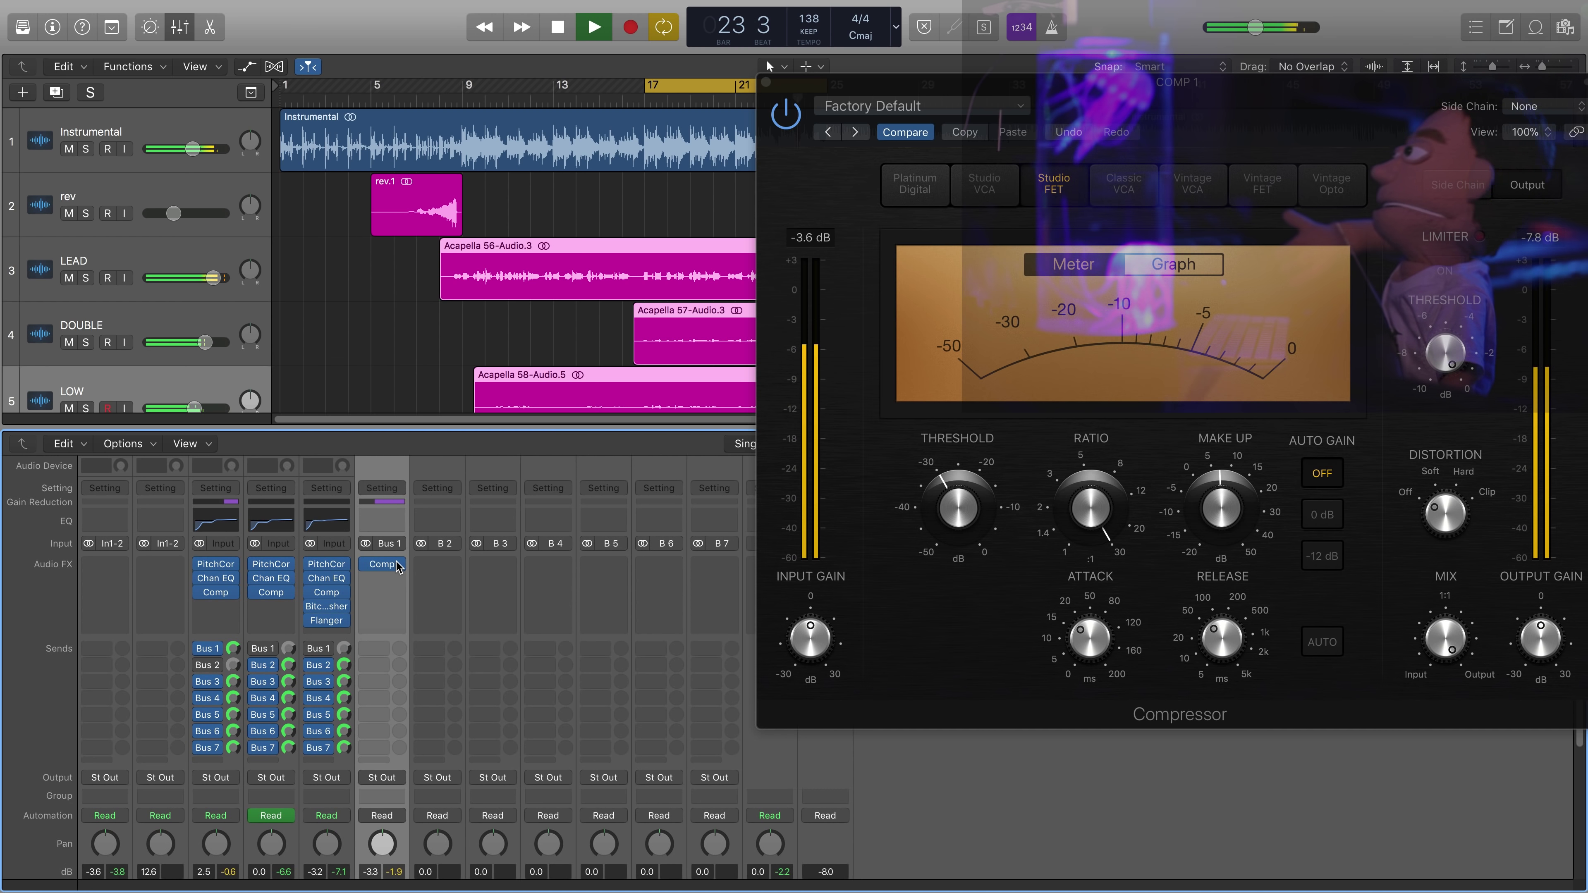
key(space)
drag(398, 567, 437, 564)
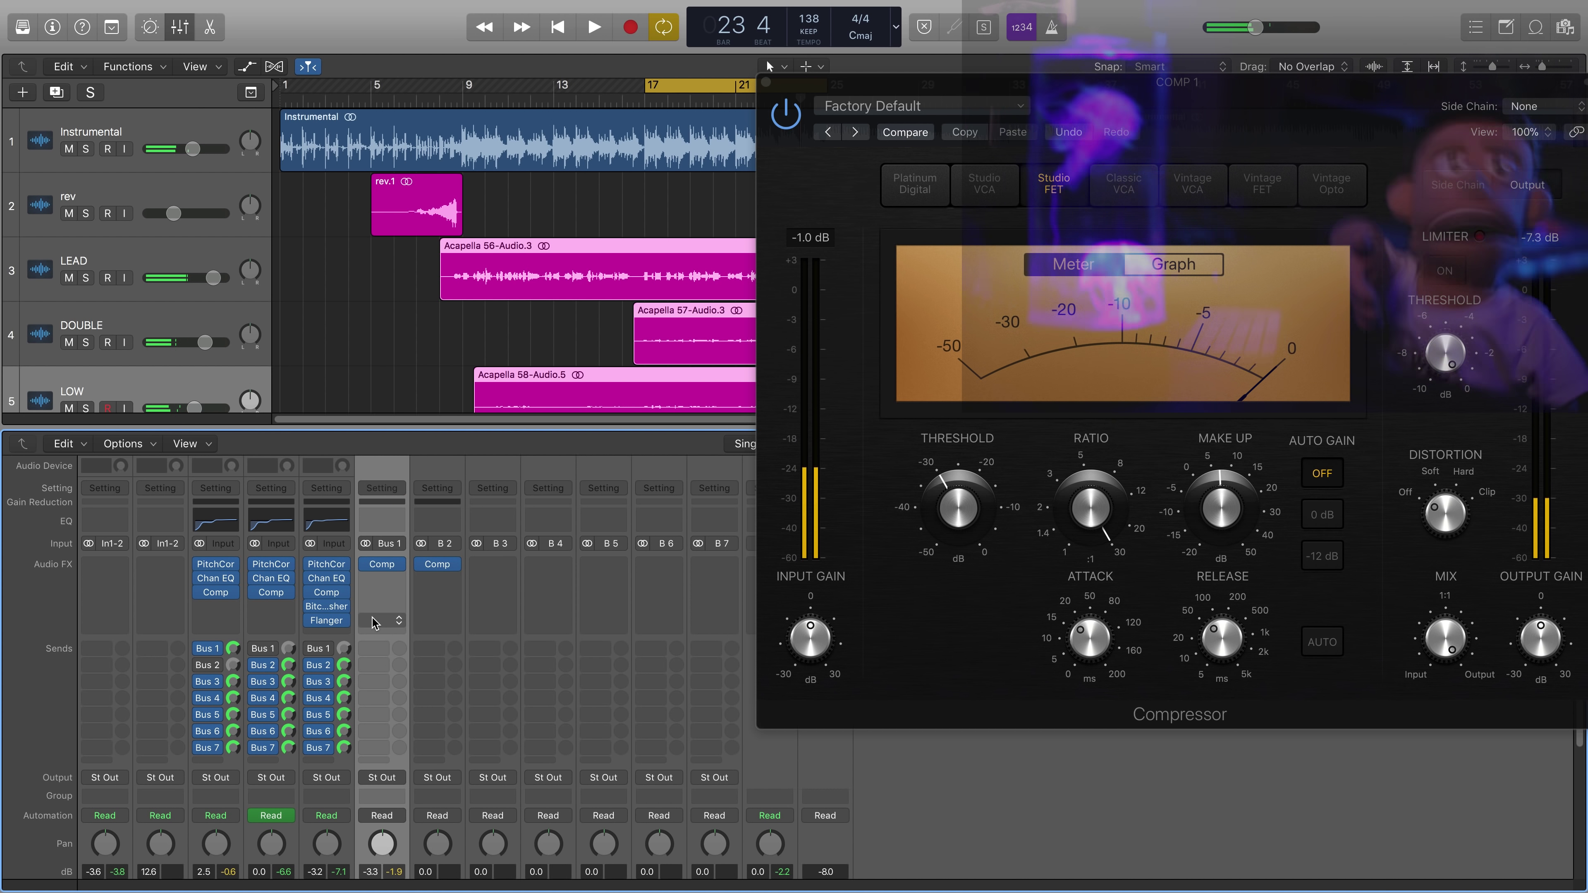
scroll(373, 622, down, 5)
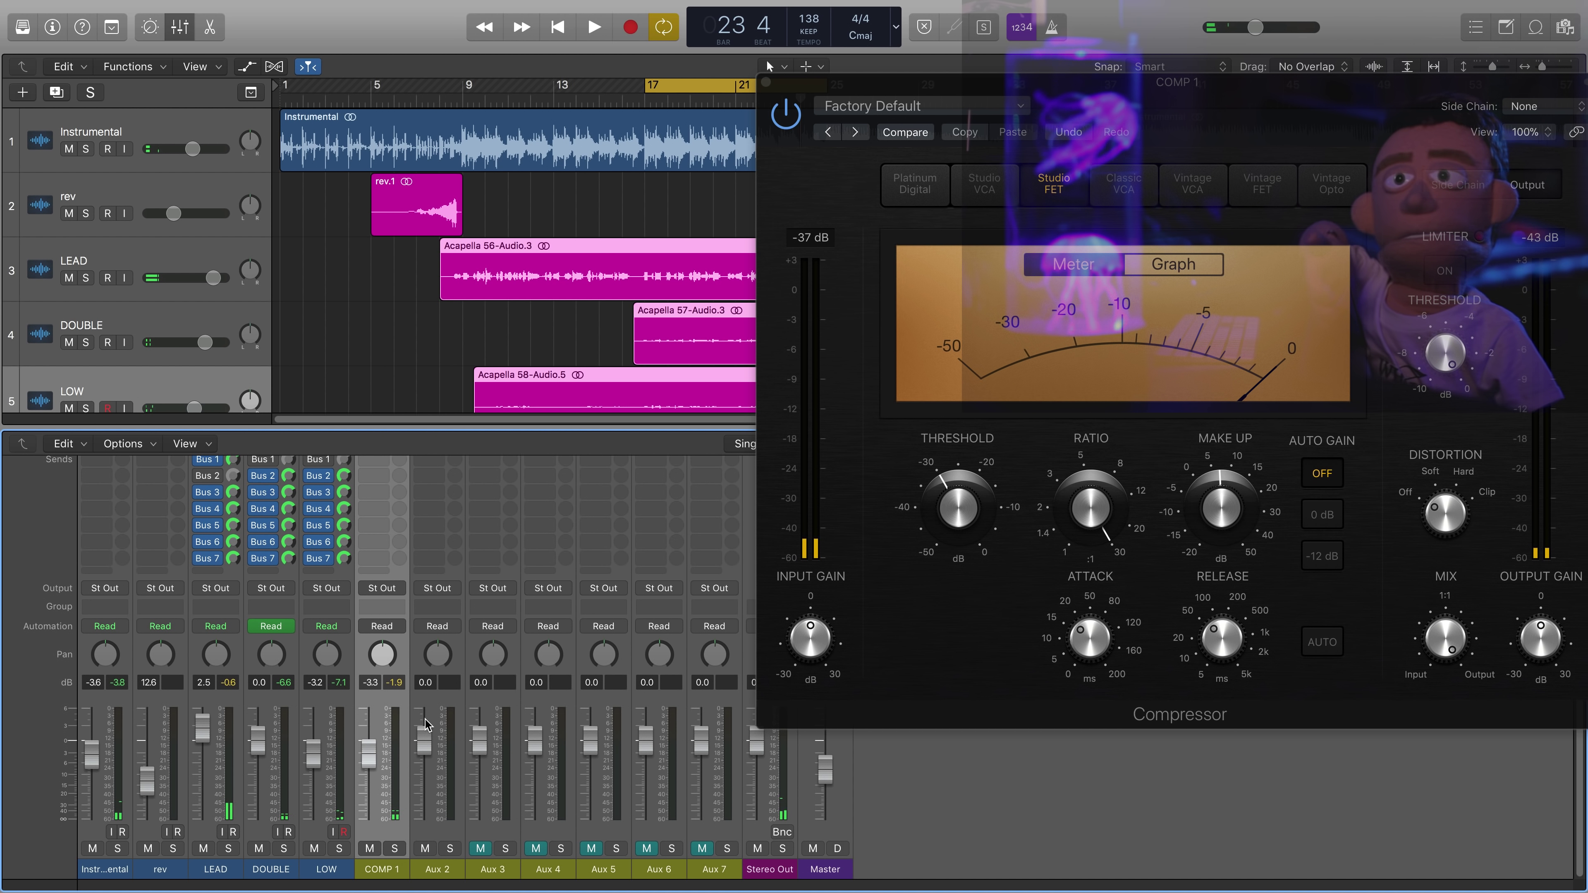
drag(423, 725, 423, 759)
double_click(437, 869)
text(COMP)
- Play back the vocals to hear both compressor buses, then stop
key(space)
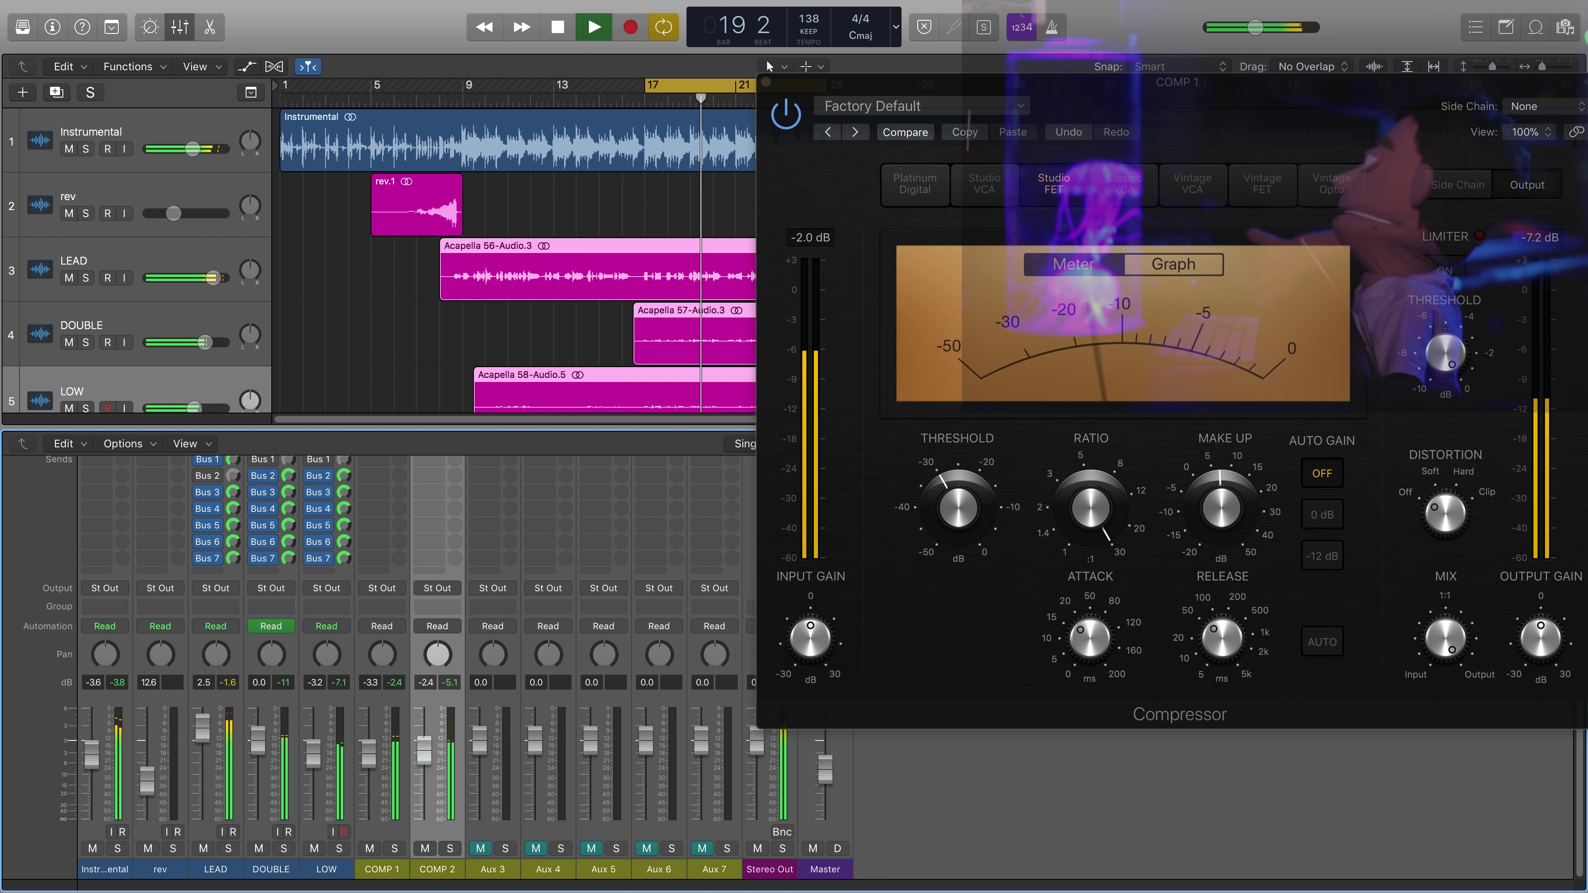
scroll(486, 621, up, 5)
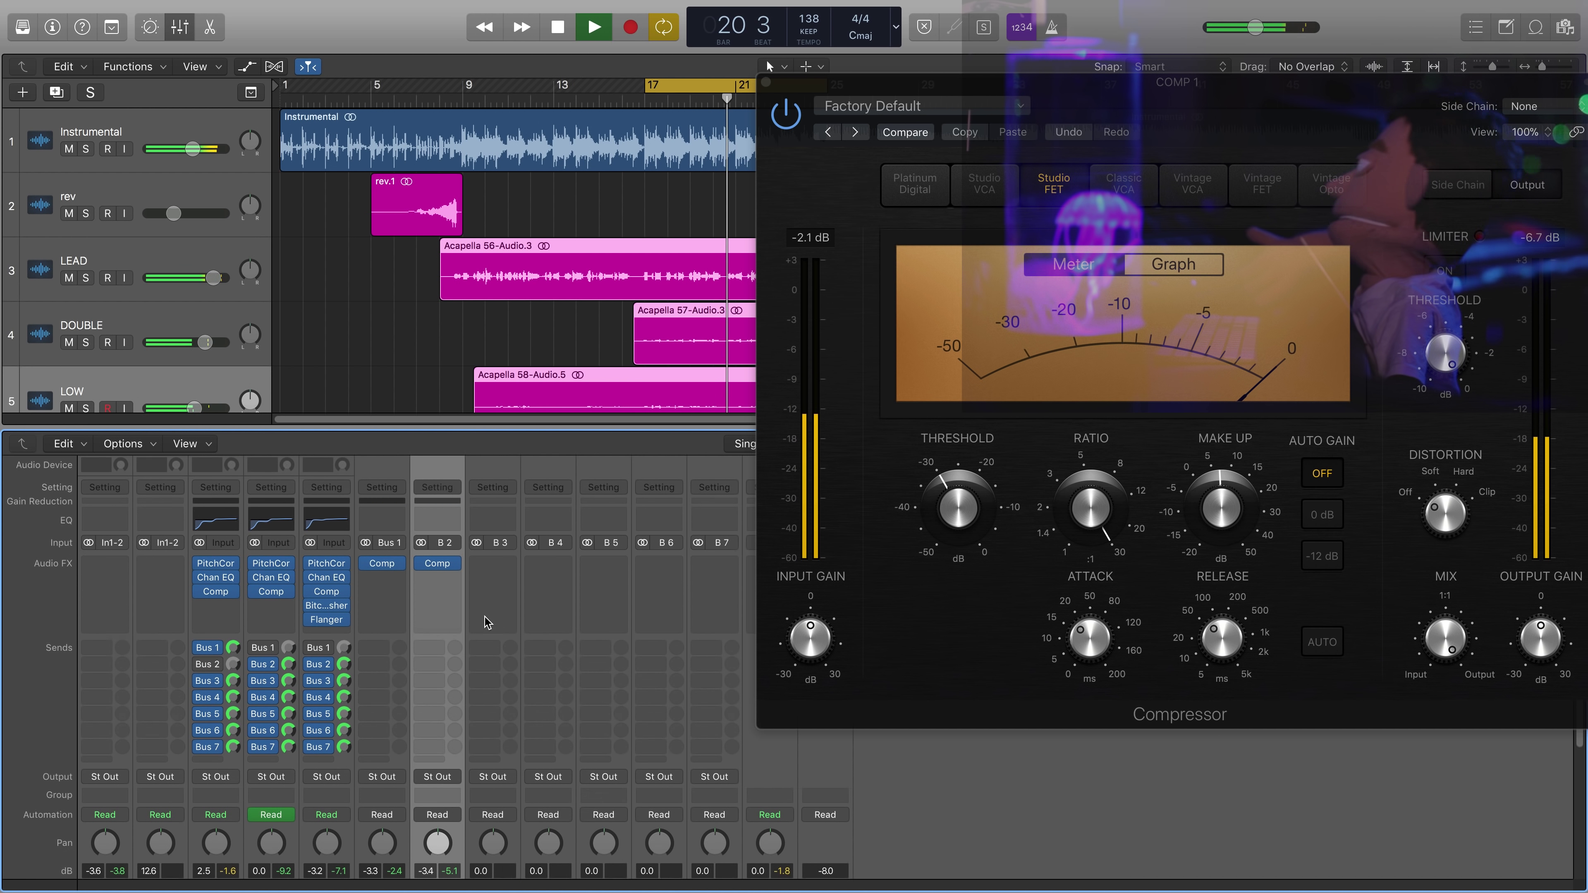
scroll(486, 621, down, 5)
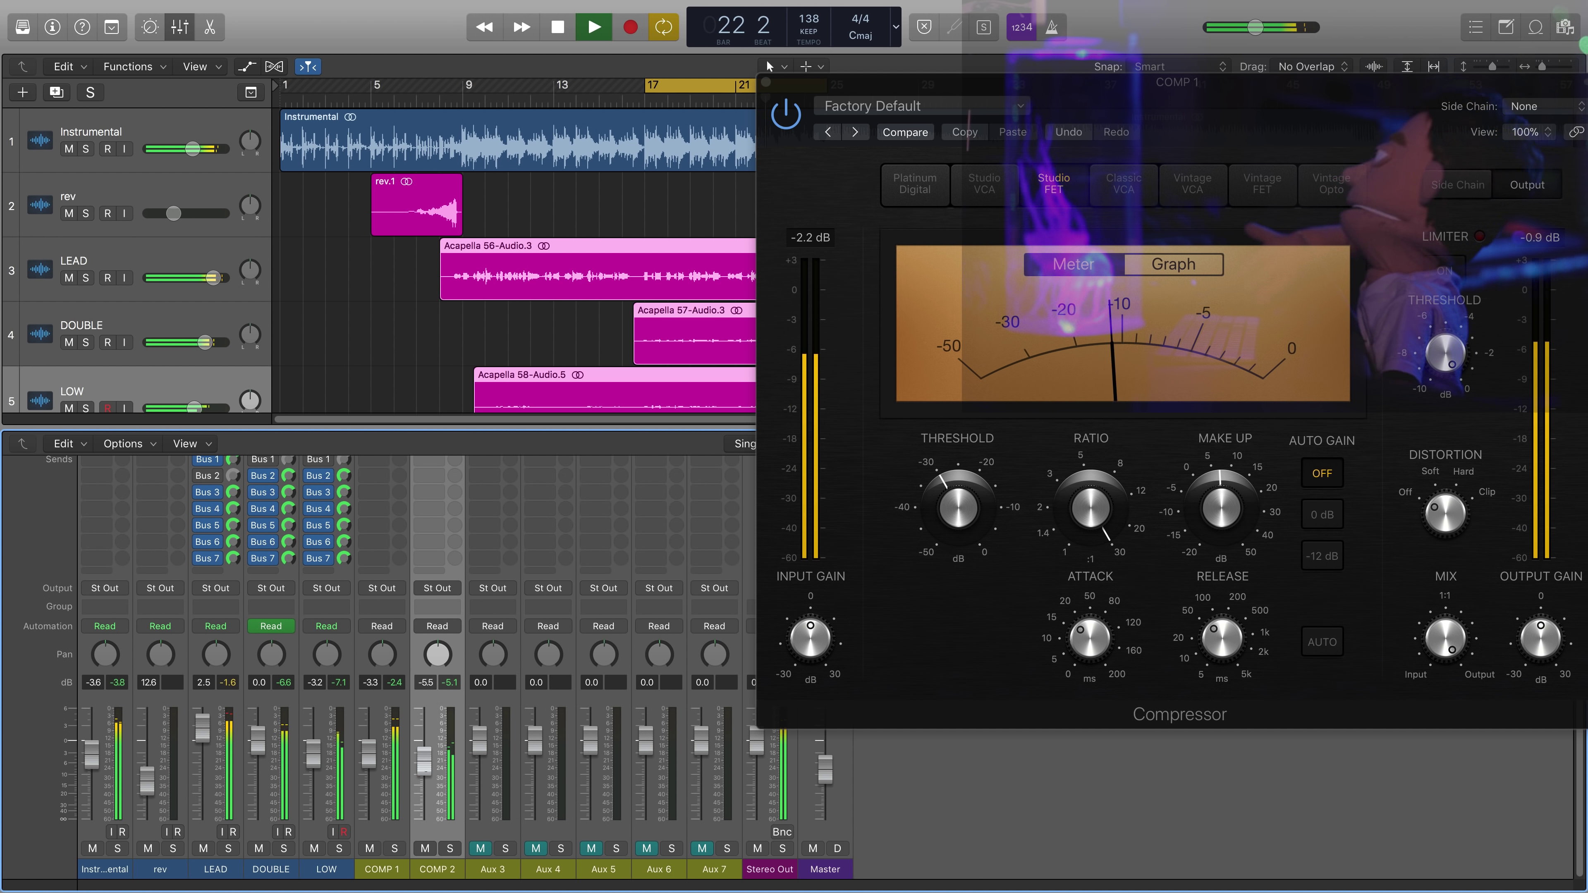
key(space)
scroll(512, 622, up, 5)
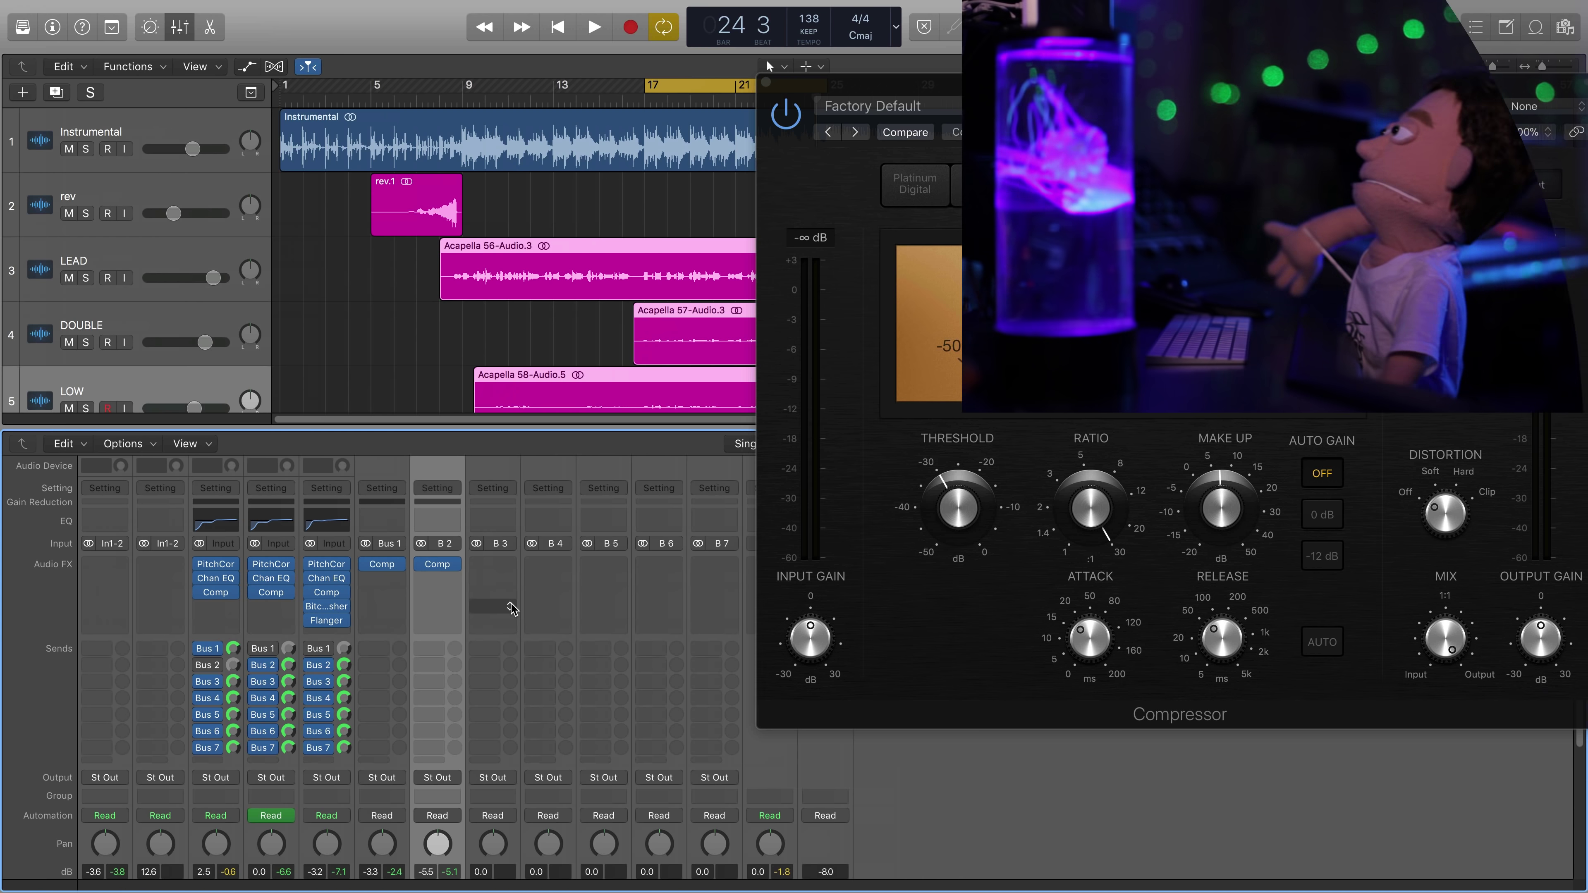
- Rename the third aux bus to 1/8
scroll(511, 609, down, 5)
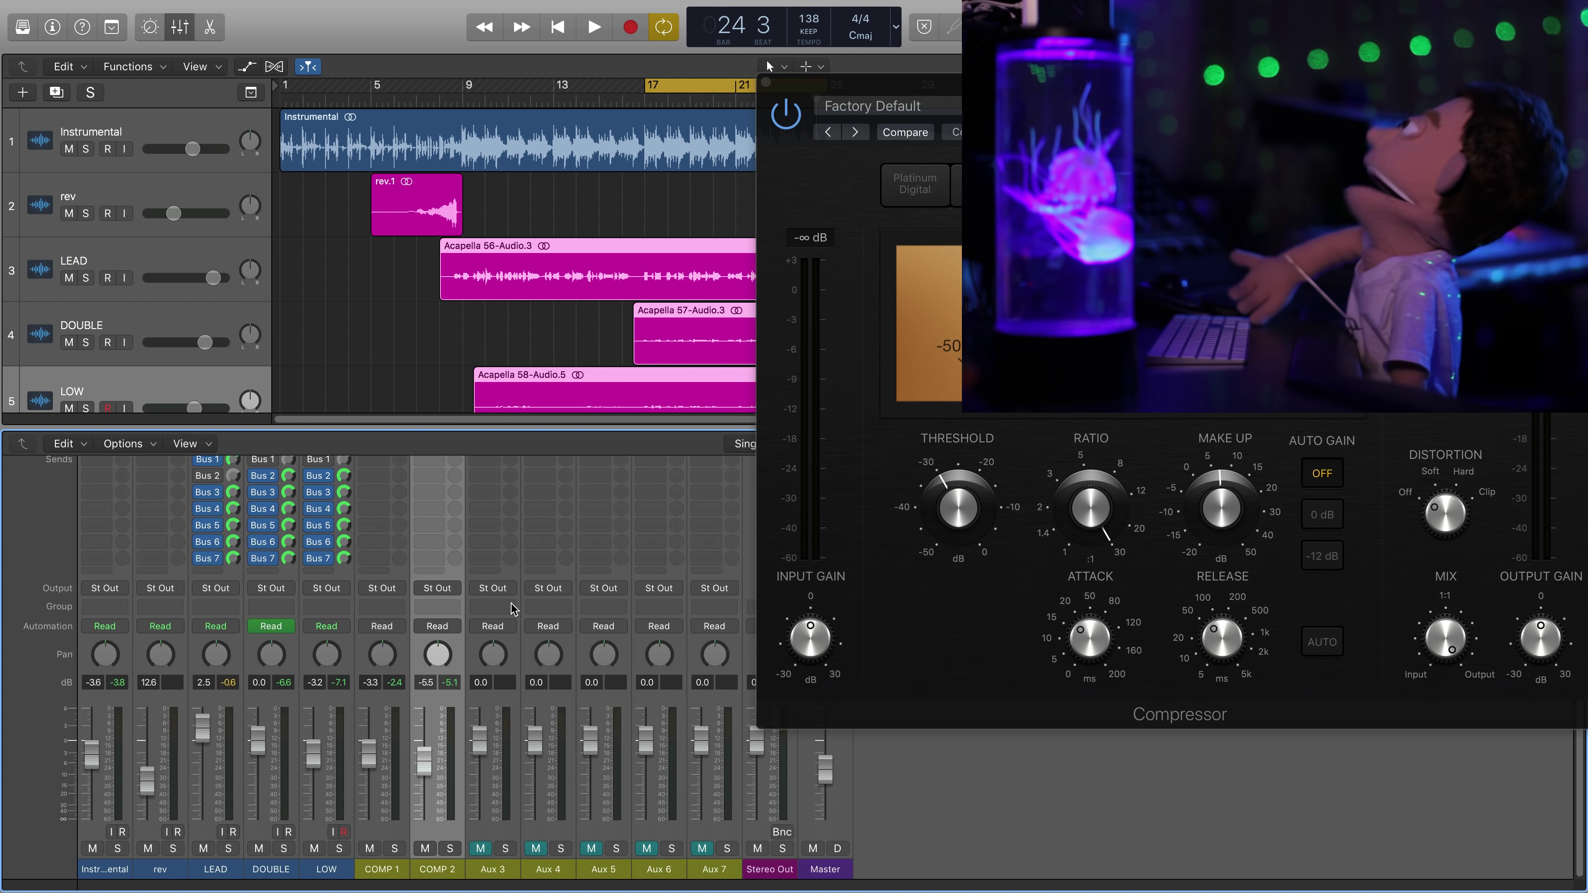
double_click(493, 869)
text(1/8)
key(Return)
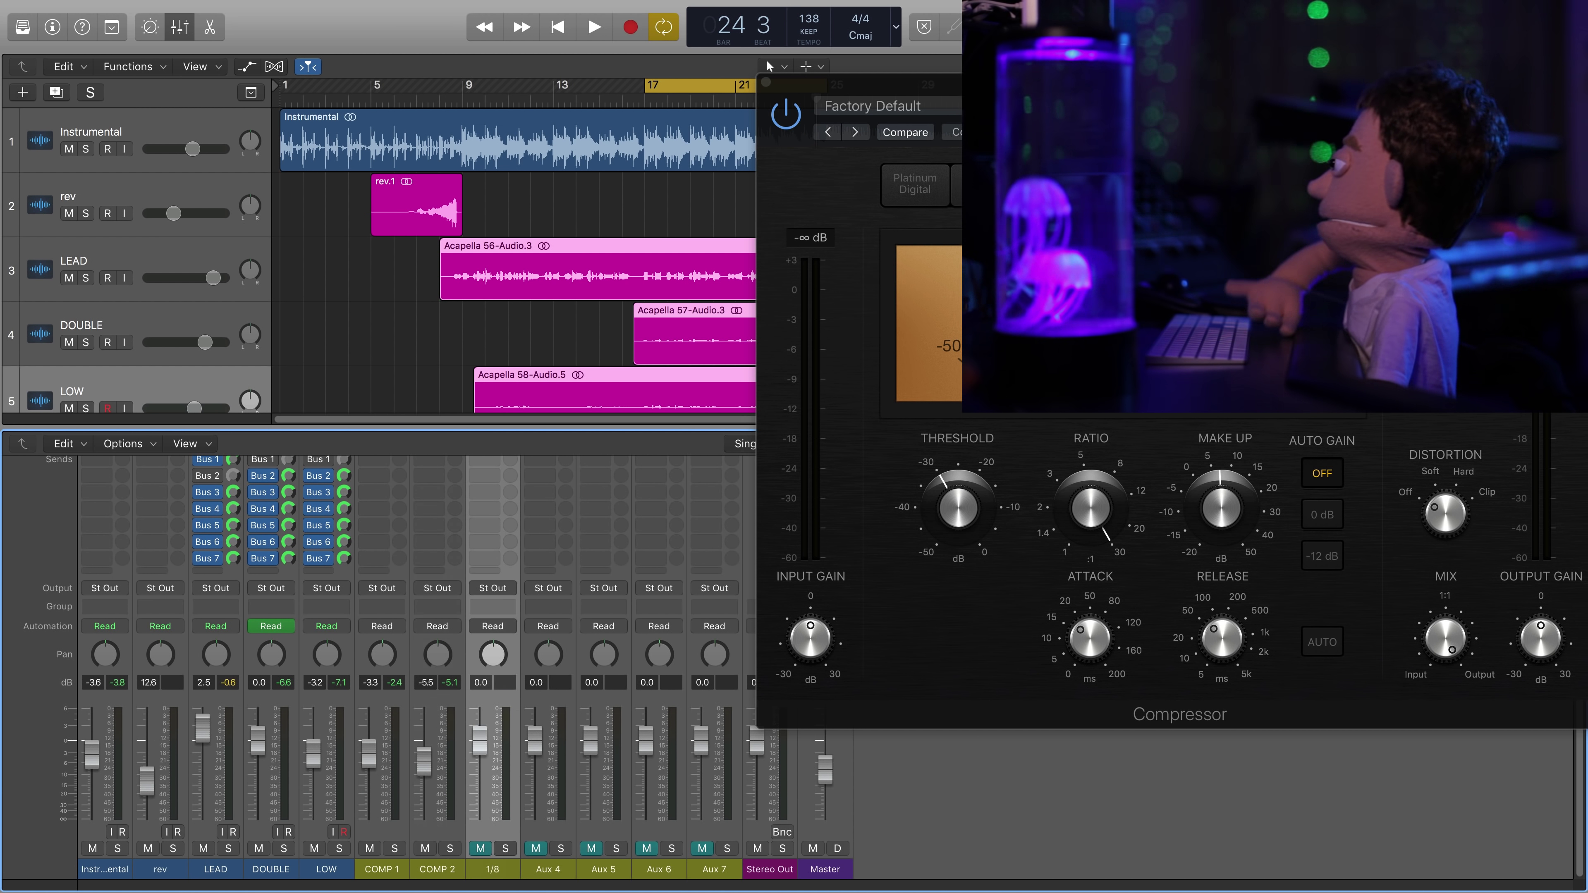
- Insert a Tape Delay (Delay > Tape Delay) on the 1/8 bus and audition it
scroll(407, 626, up, 5)
click(493, 564)
mouse_move(490, 686)
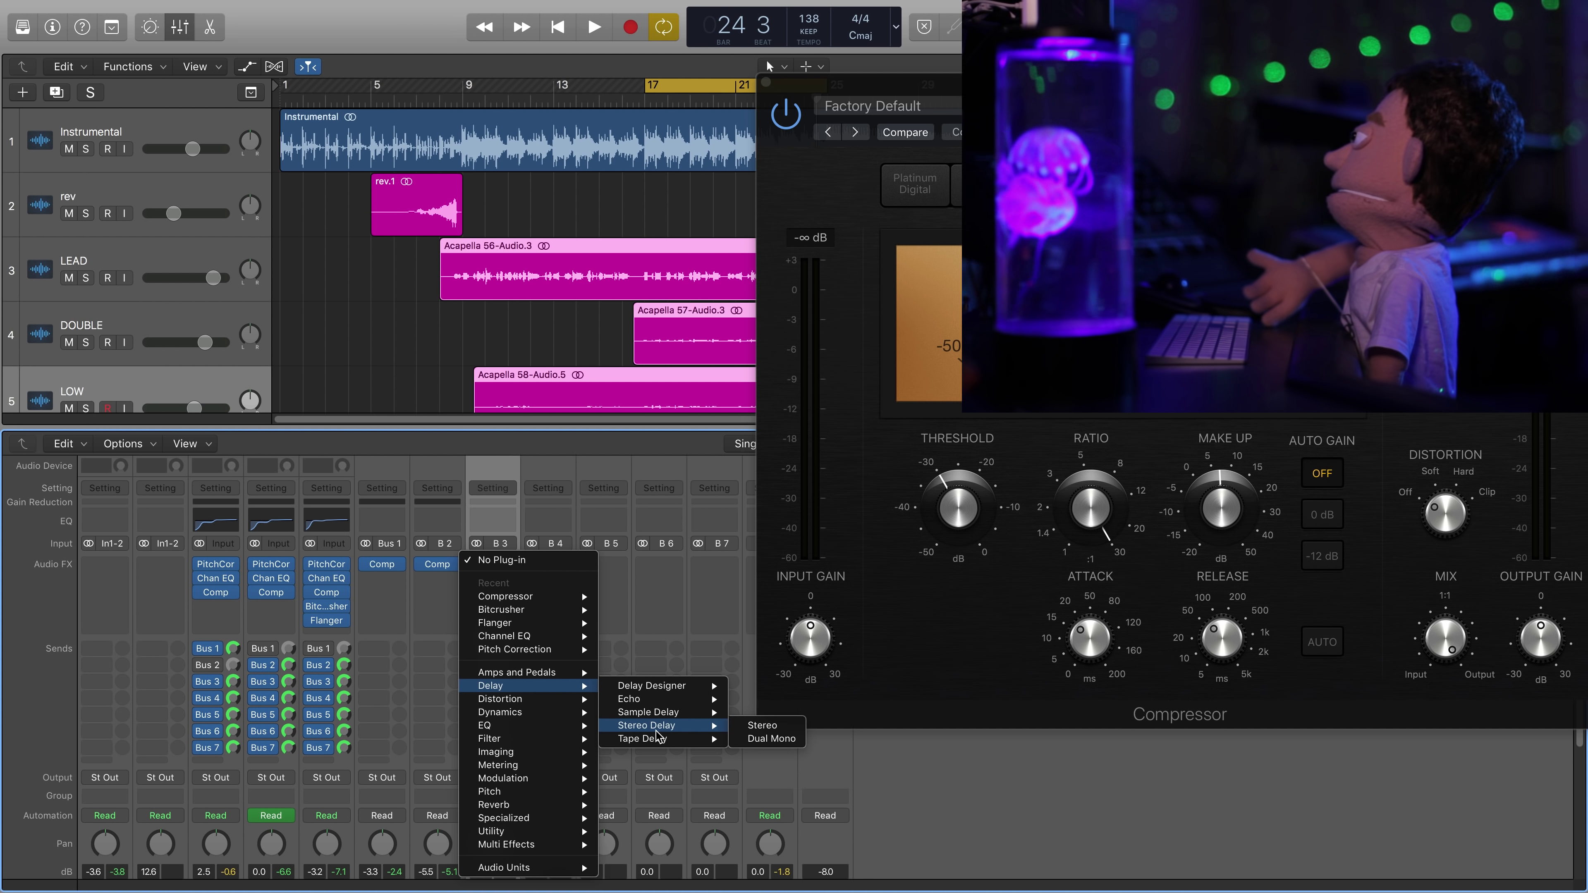
mouse_move(663, 738)
click(769, 739)
click(148, 50)
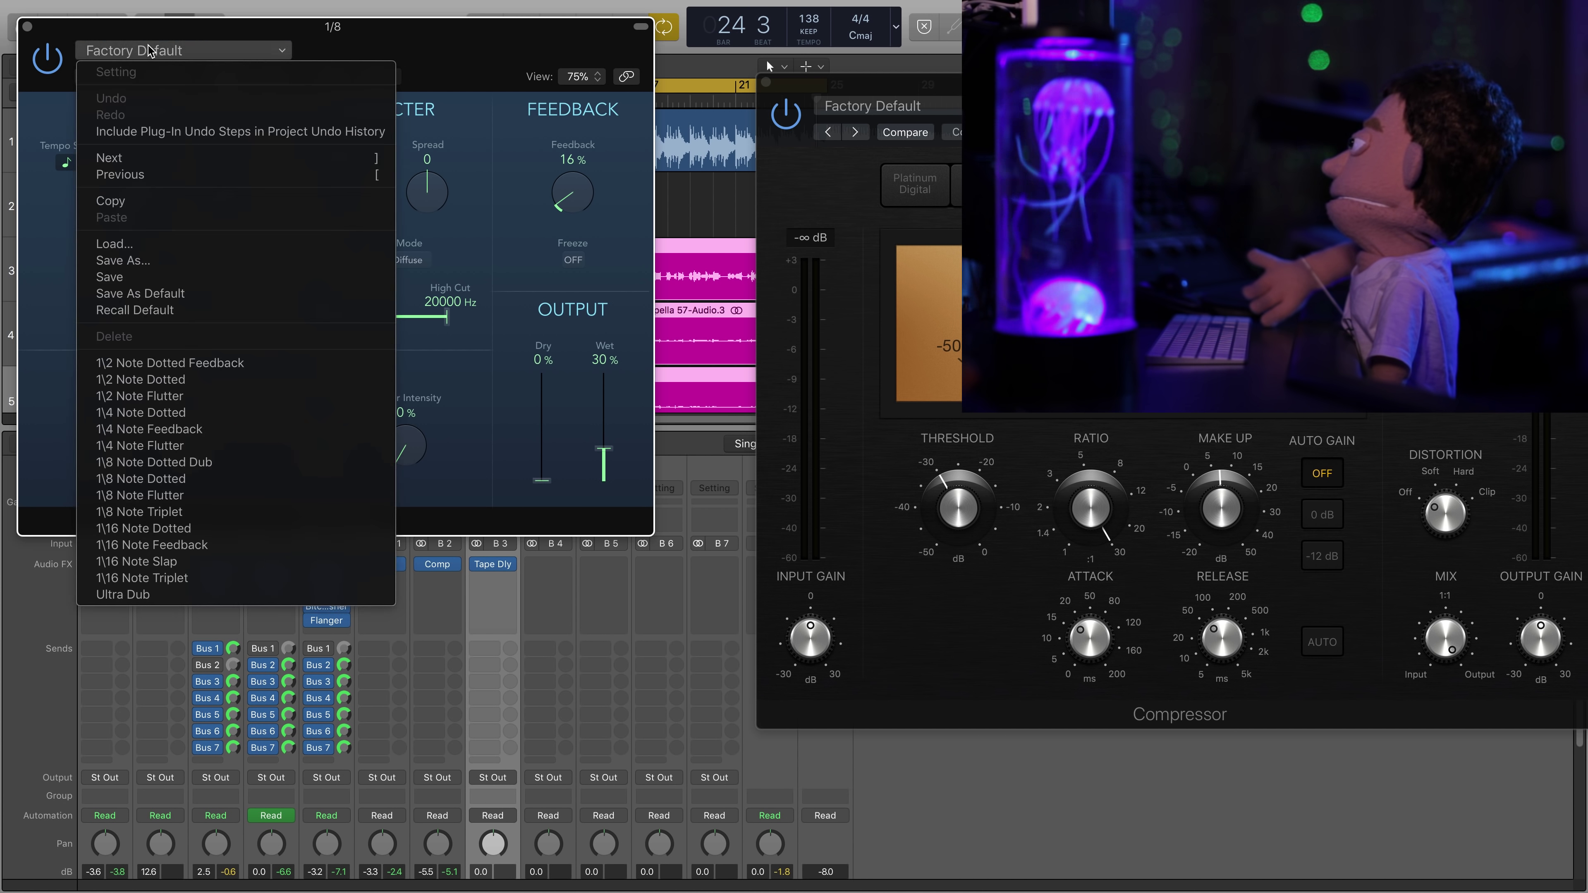
key(Escape)
drag(250, 27, 855, 255)
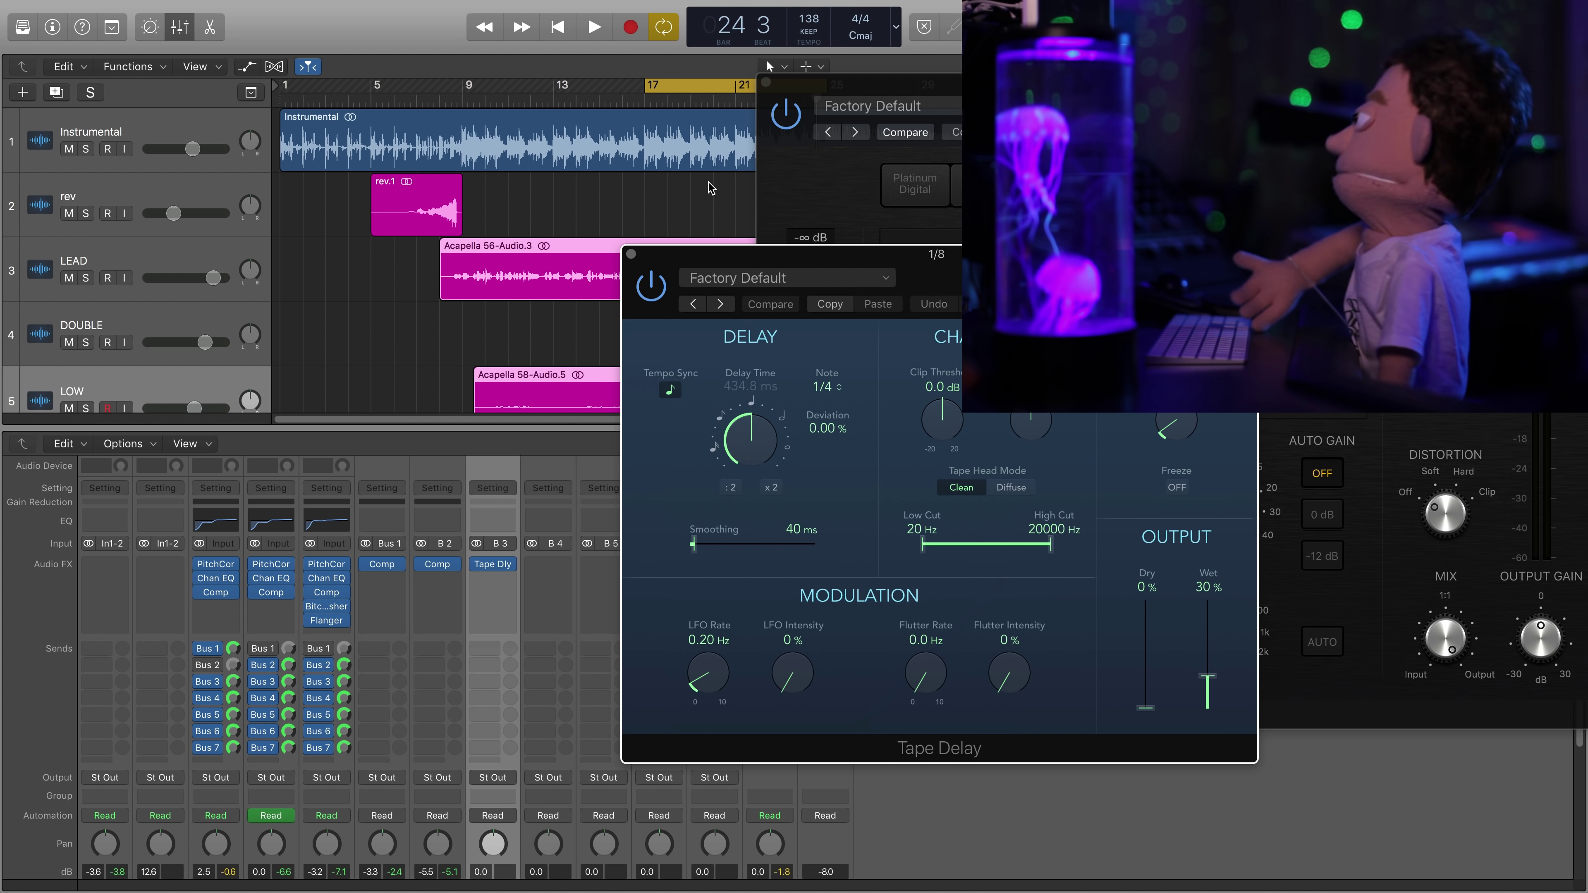
key(space)
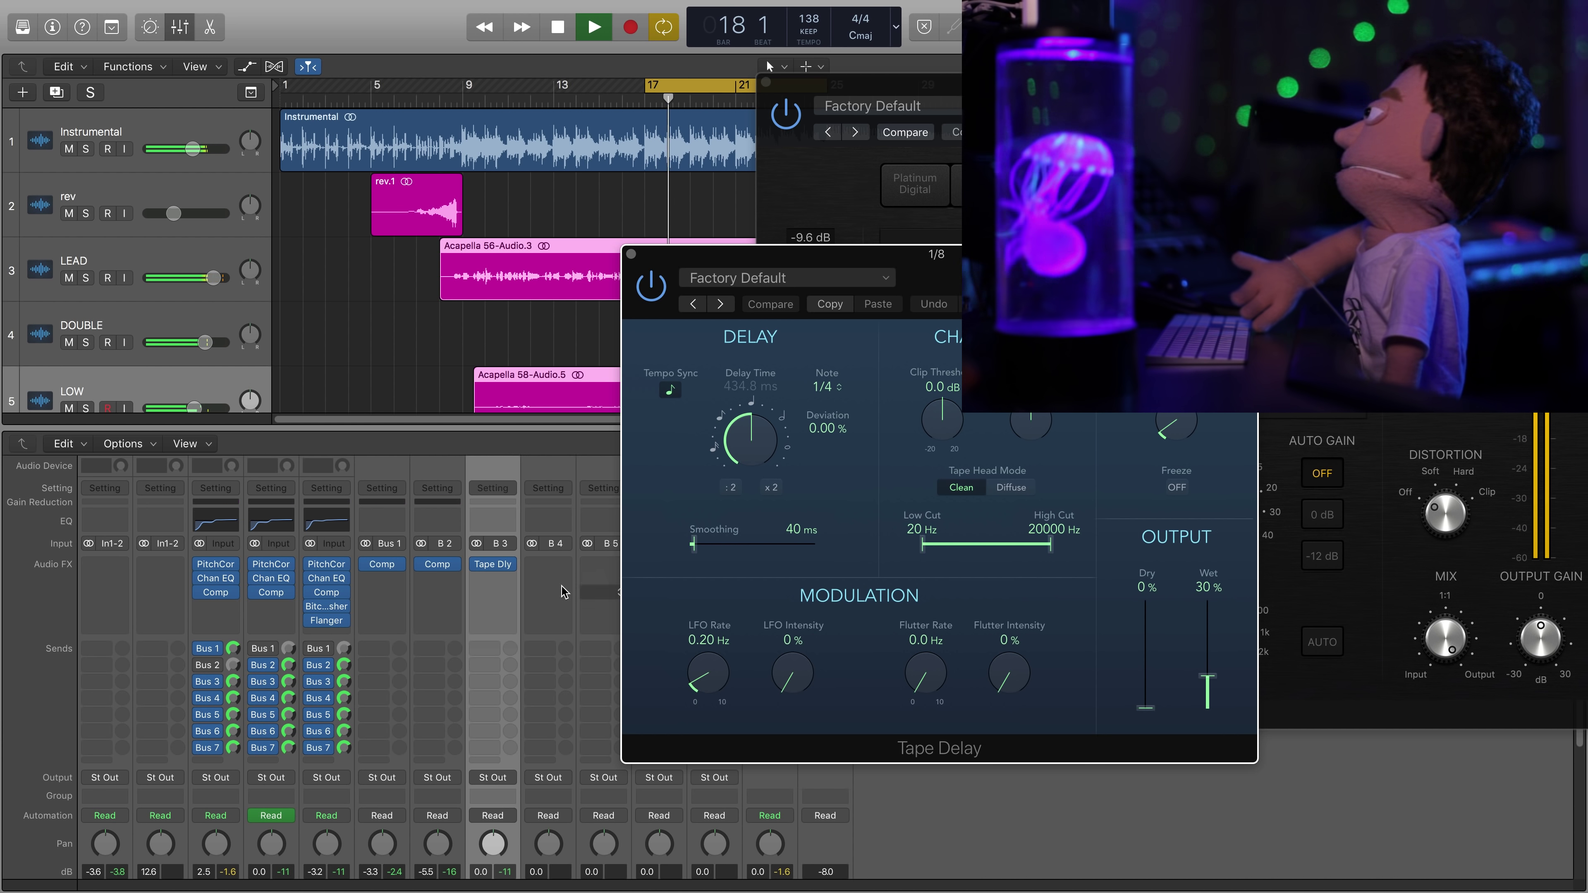
drag(492, 564, 492, 582)
scroll(539, 582, down, 3)
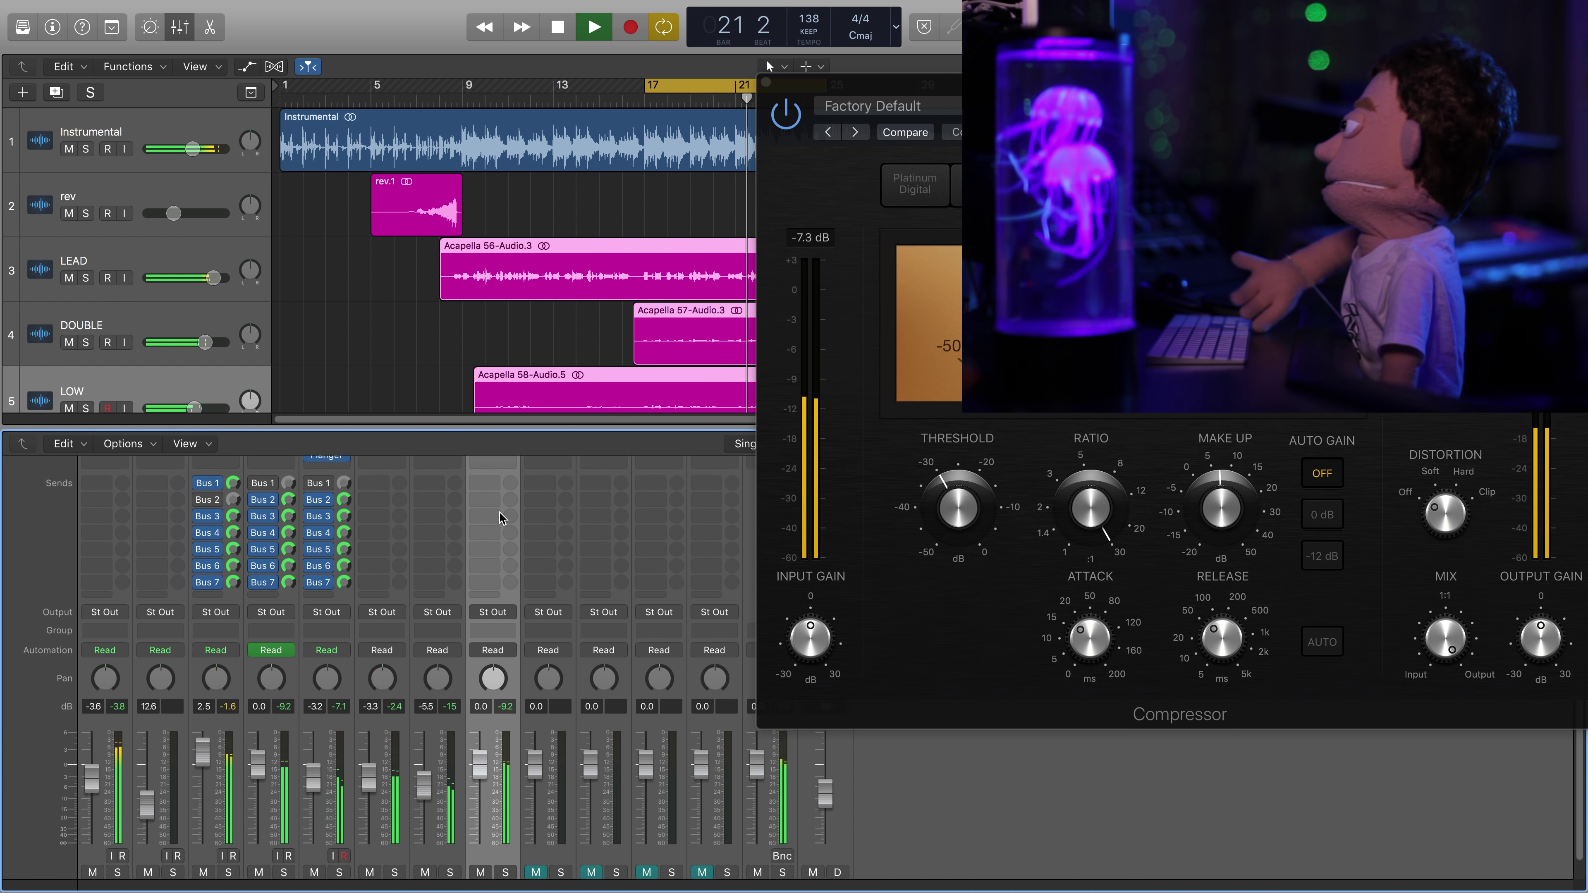
- Set the Tape Delay to 36% feedback, spread 30, 2500 Hz high cut, flutter, 11% LFO, 52% wet
scroll(425, 519, up, 3)
click(493, 578)
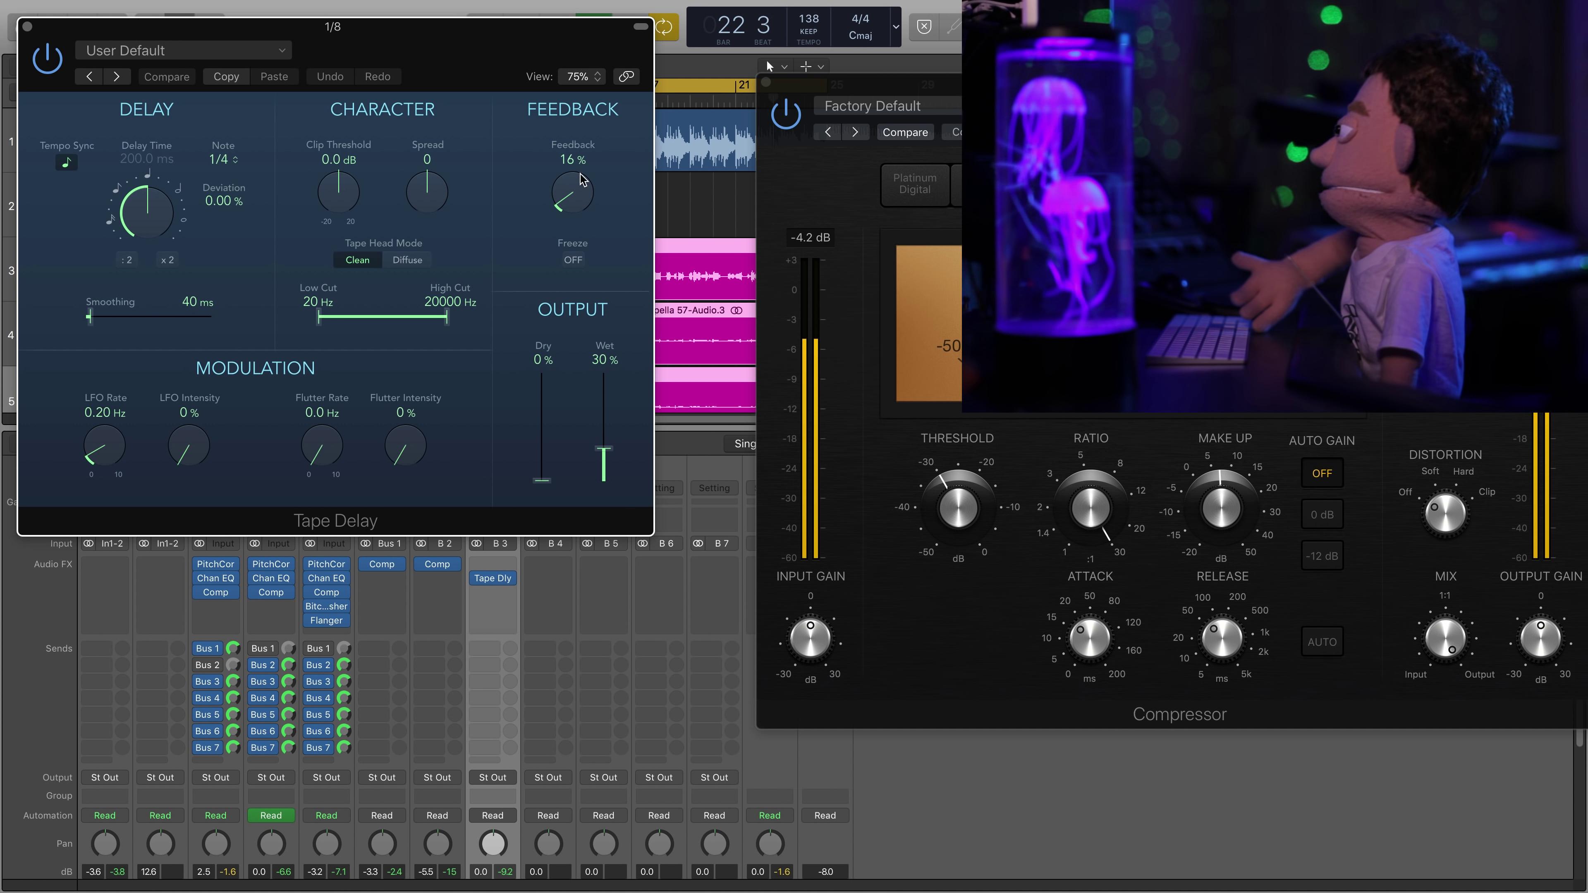
drag(582, 185, 578, 181)
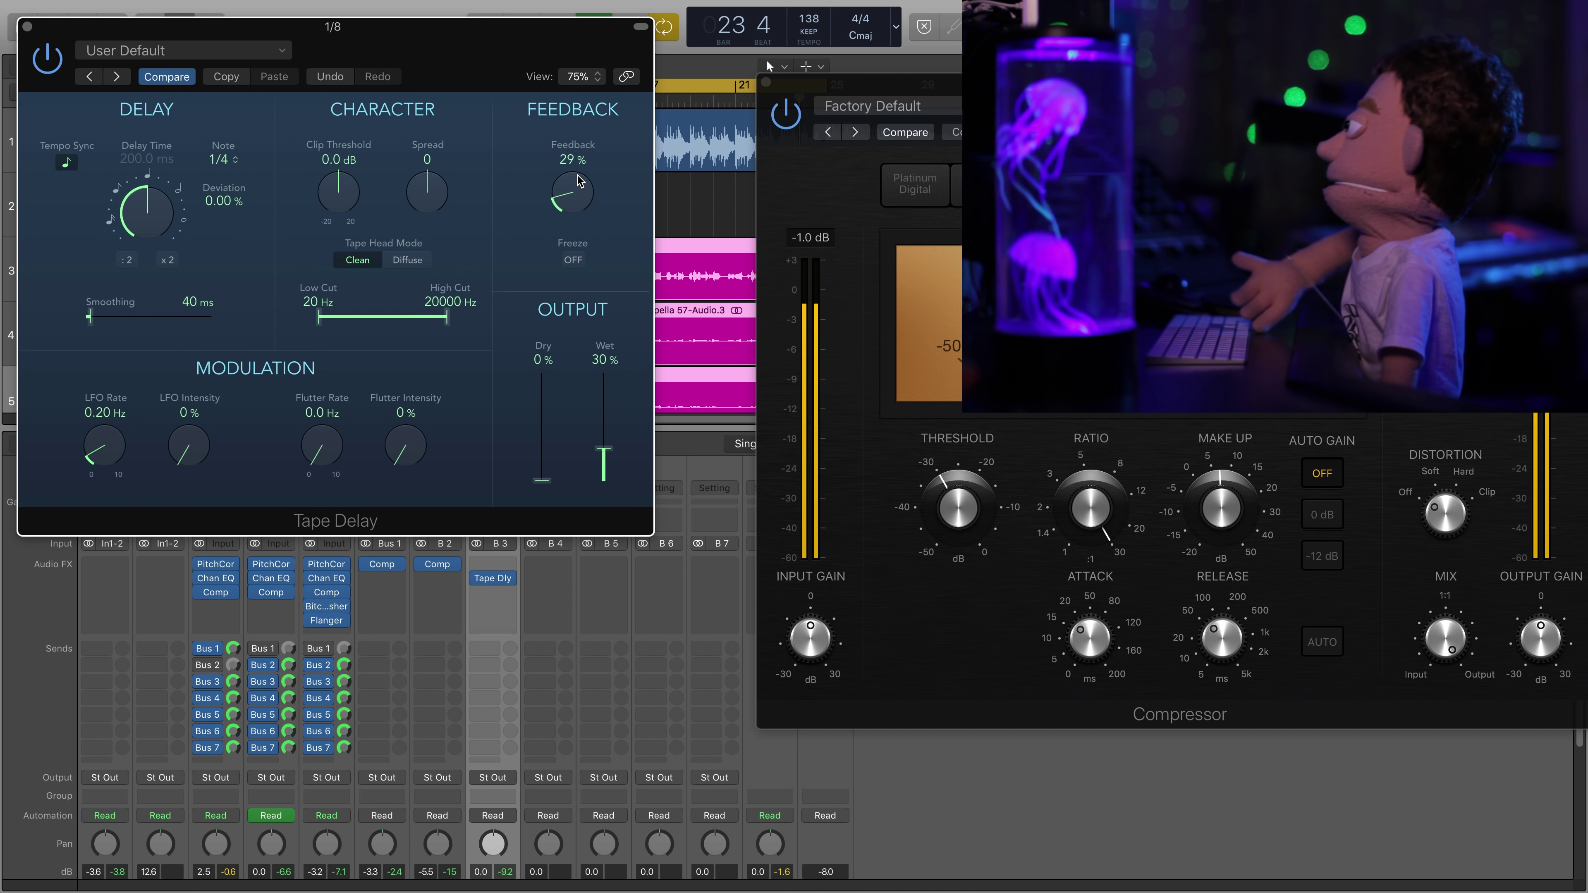
drag(410, 162, 416, 149)
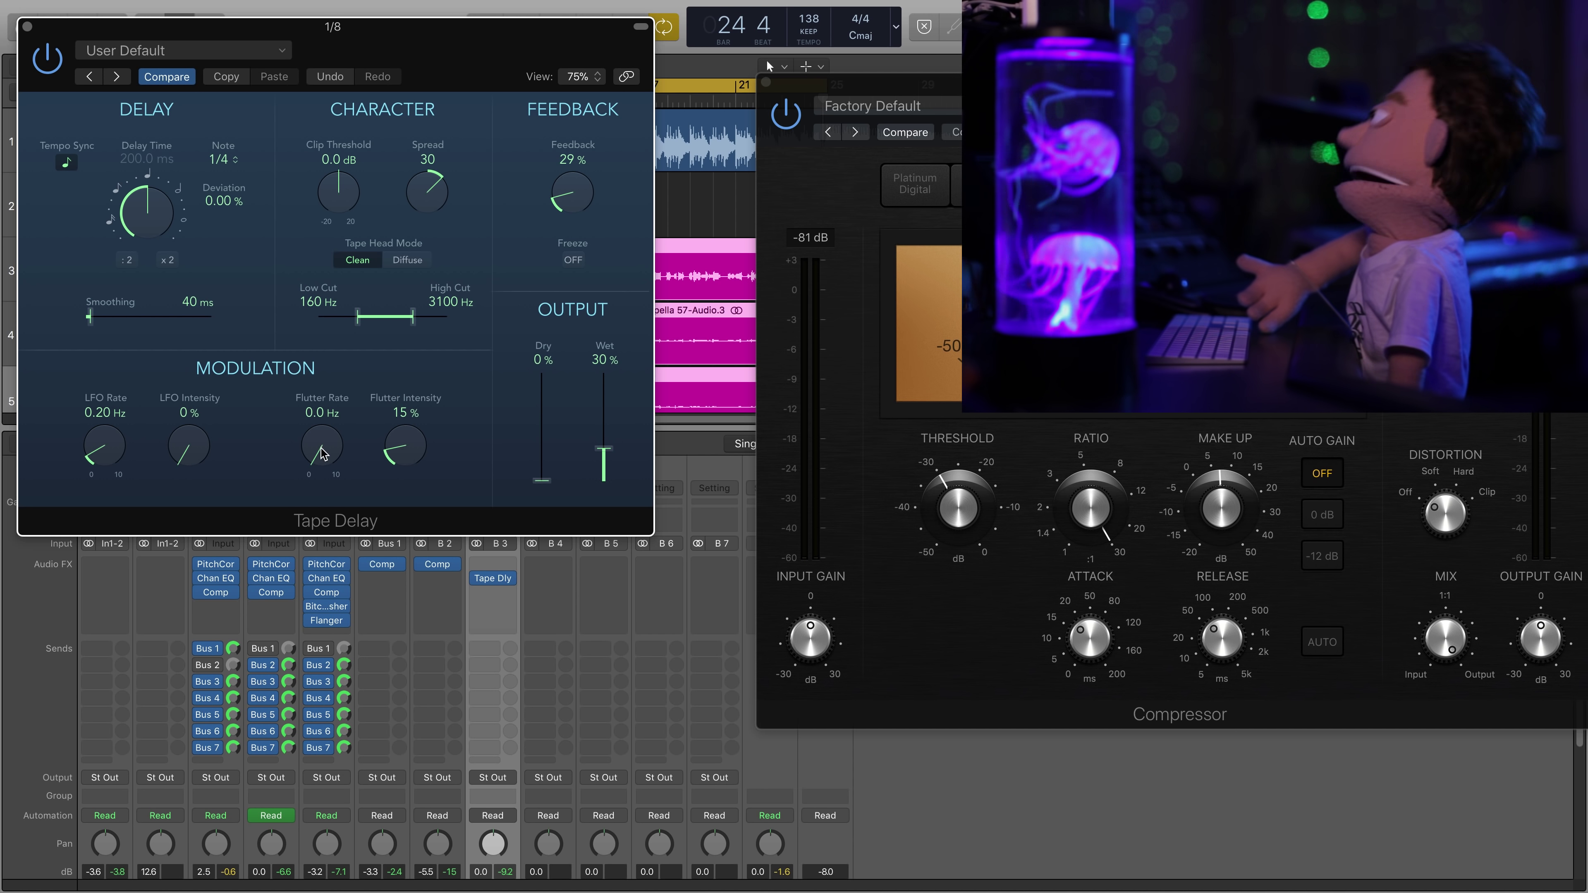
drag(320, 455, 319, 415)
drag(211, 450, 213, 433)
drag(413, 316, 408, 316)
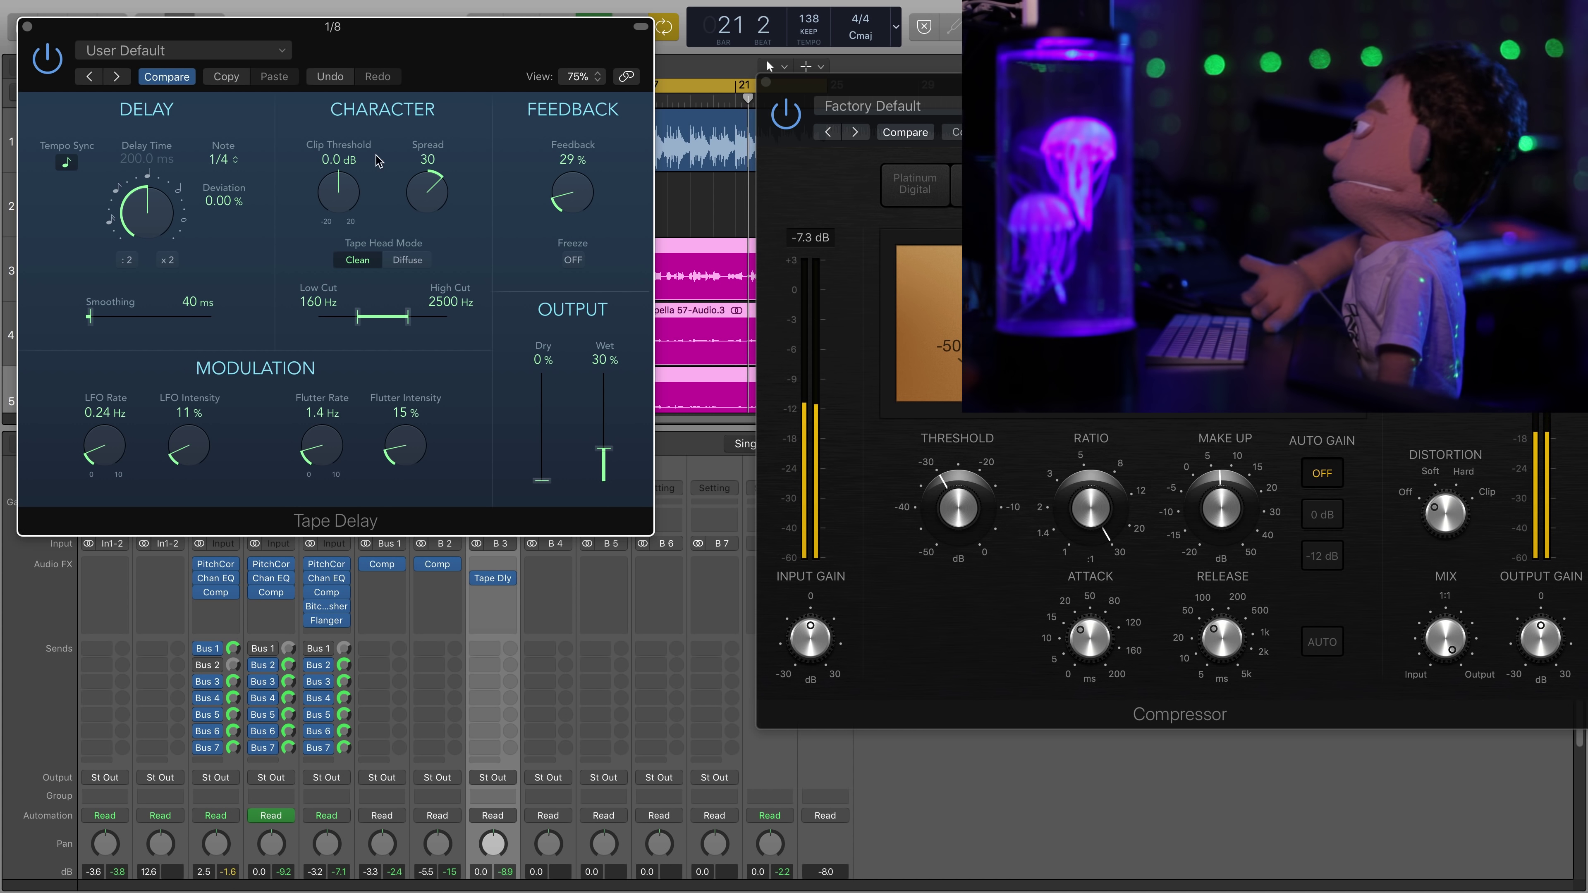
drag(572, 195, 582, 187)
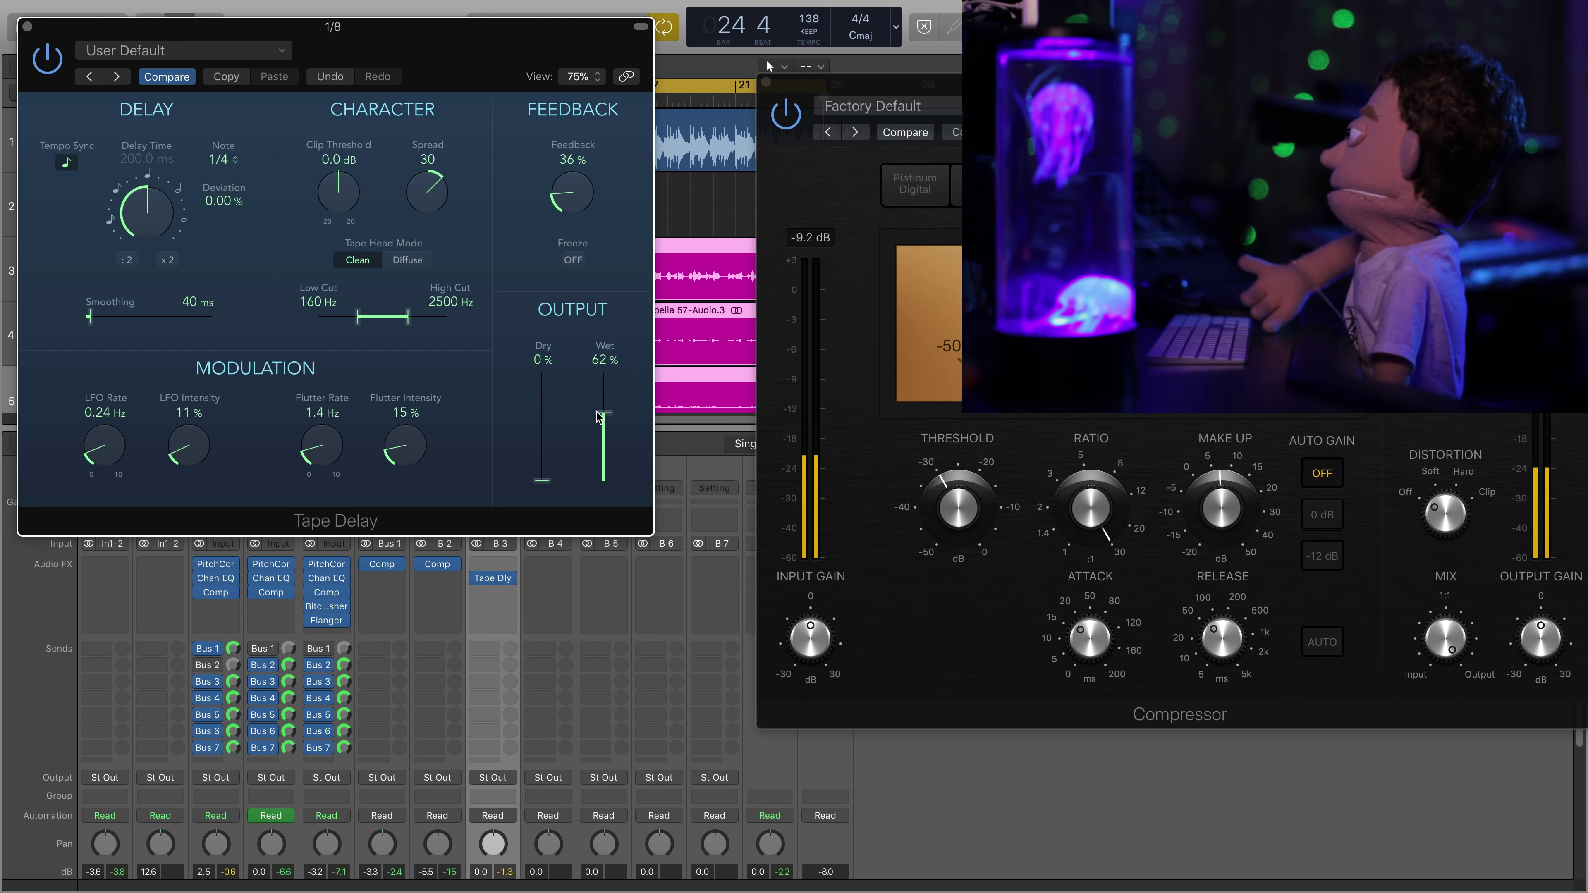
drag(595, 412, 604, 424)
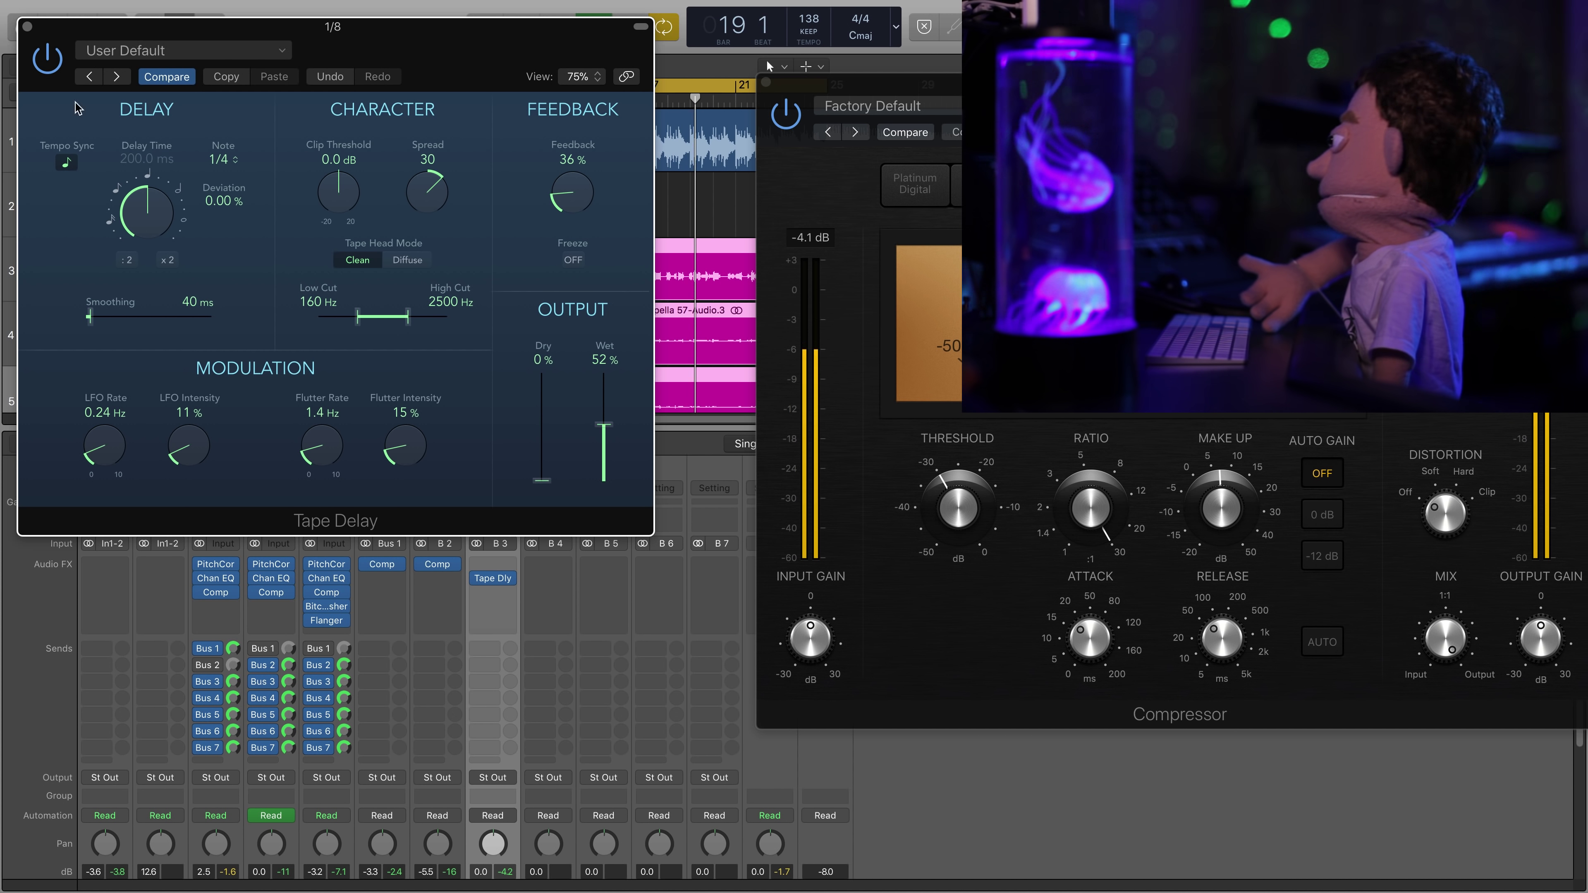
- Stop playback, close the Tape Delay, and start adding another plug-in to the 1/8 bus
key(space)
click(27, 27)
click(510, 578)
mouse_move(532, 718)
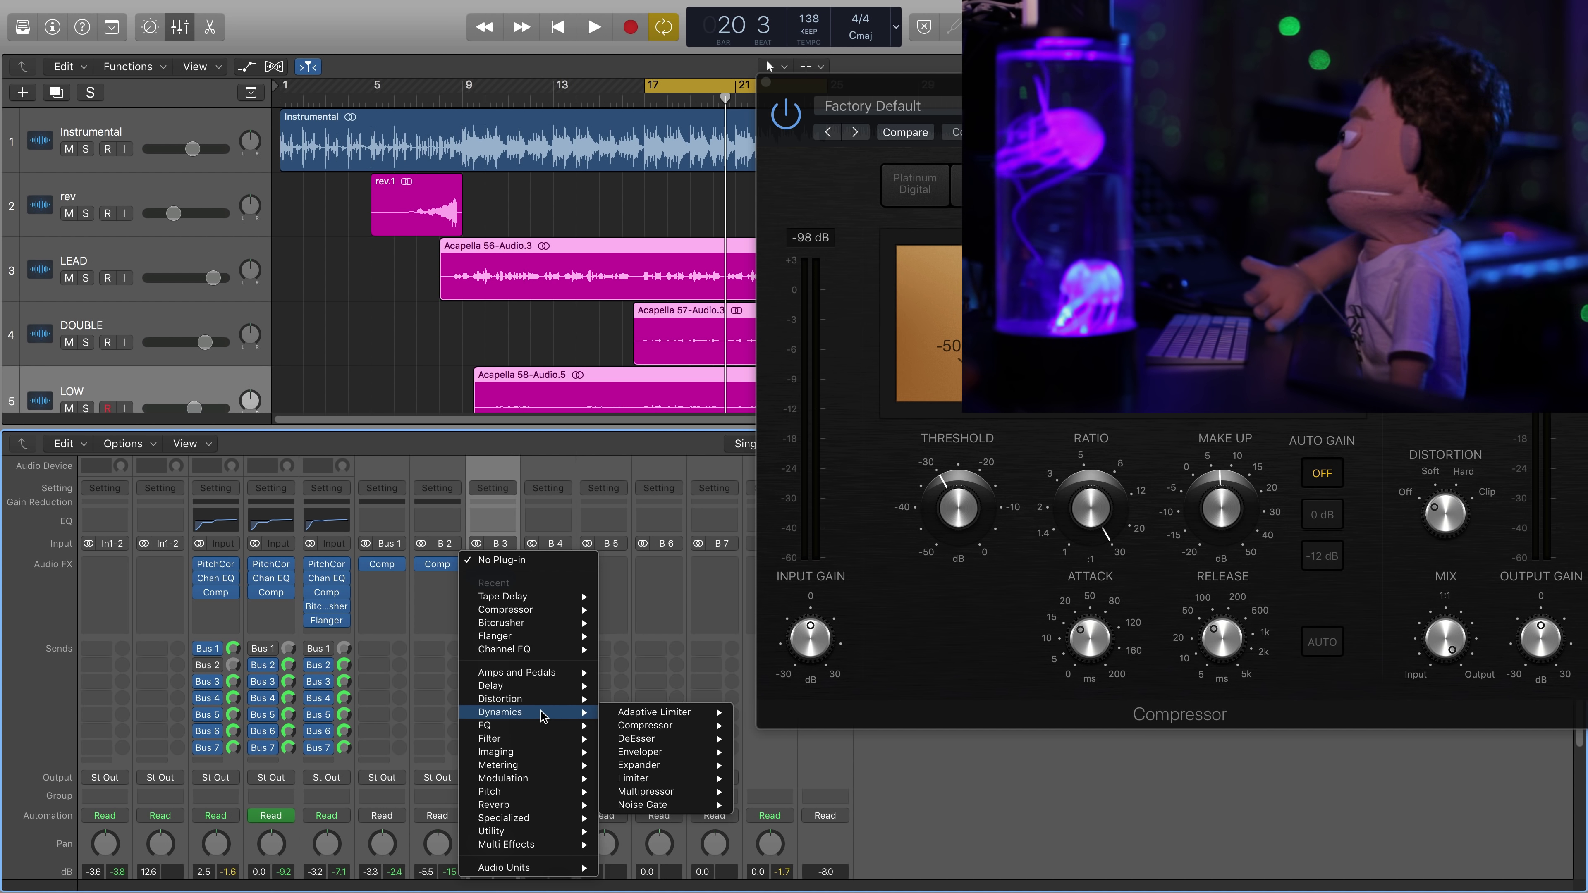
- Insert a stereo Sample Delay on 1/8, offset 120 samples left and 51 right, and audition it
mouse_move(541, 690)
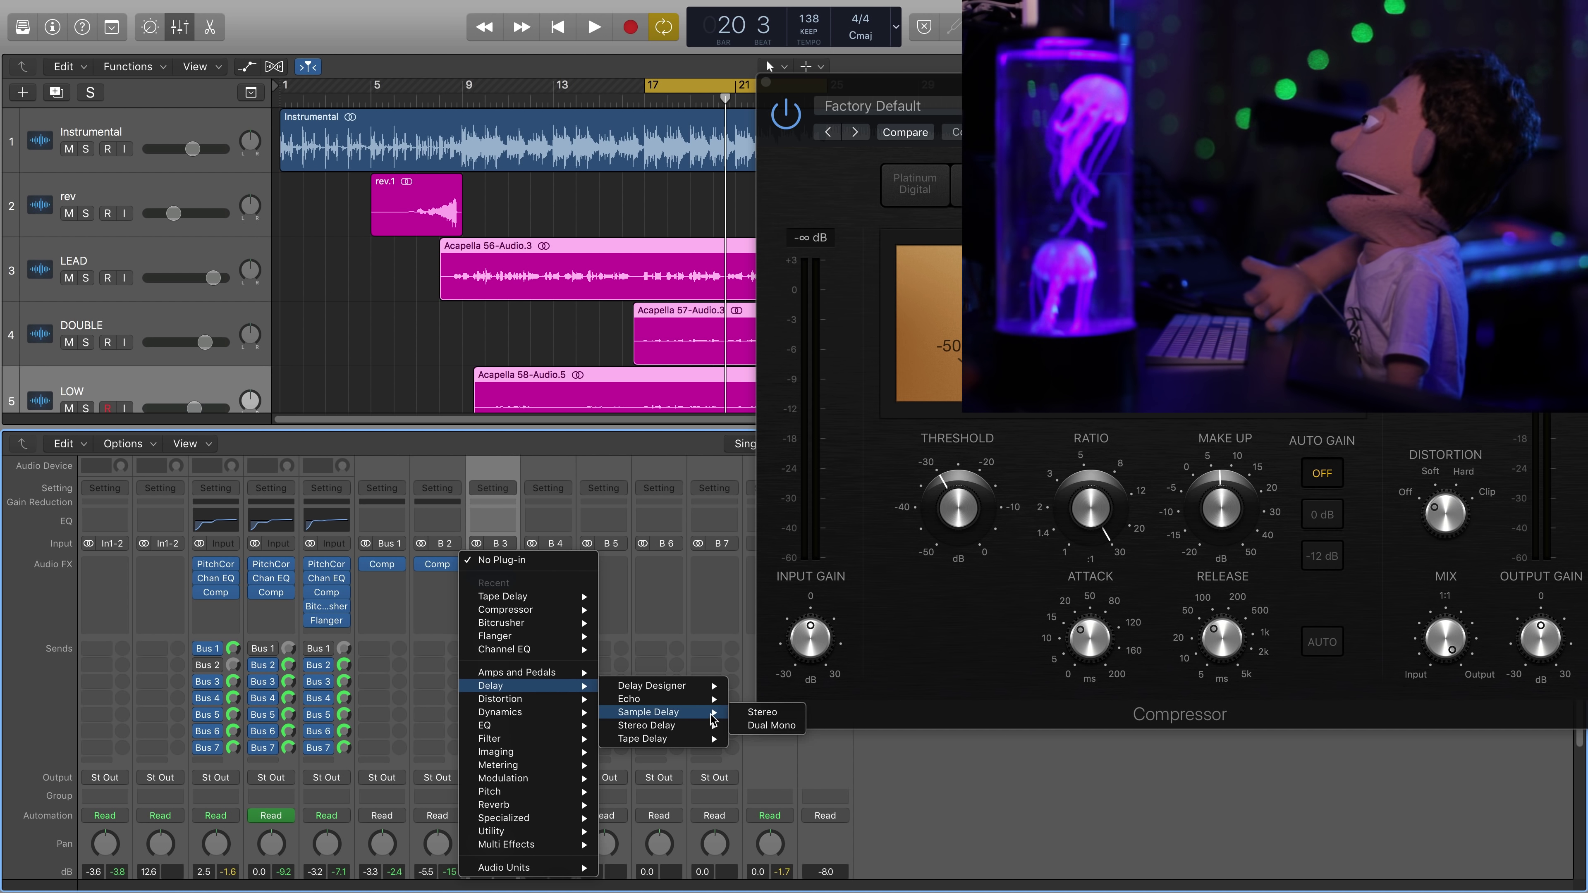
click(753, 717)
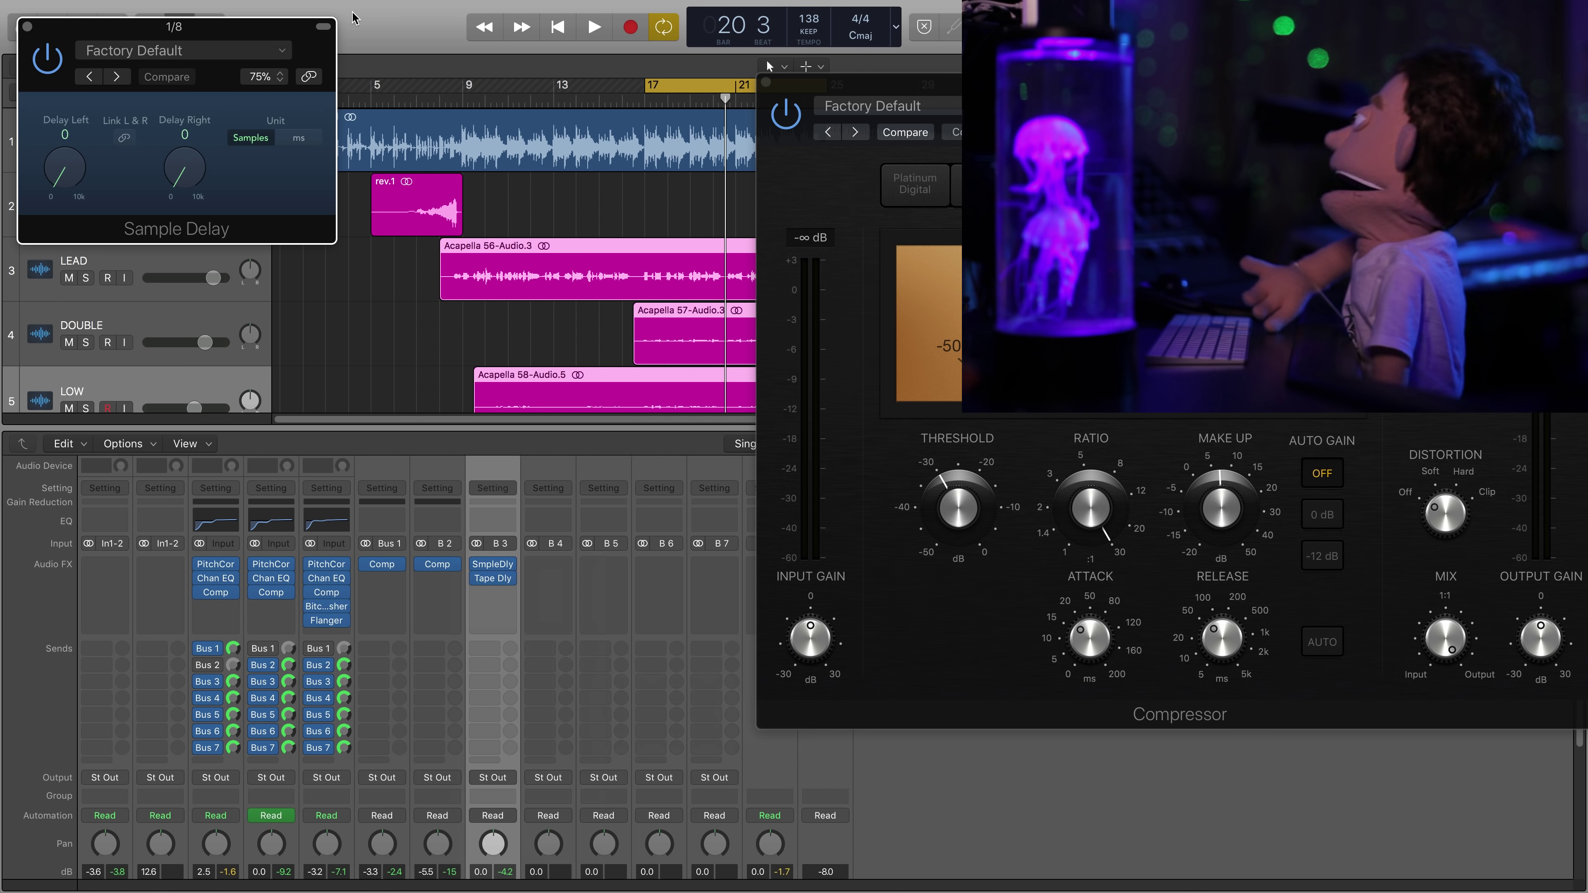
drag(68, 174, 67, 163)
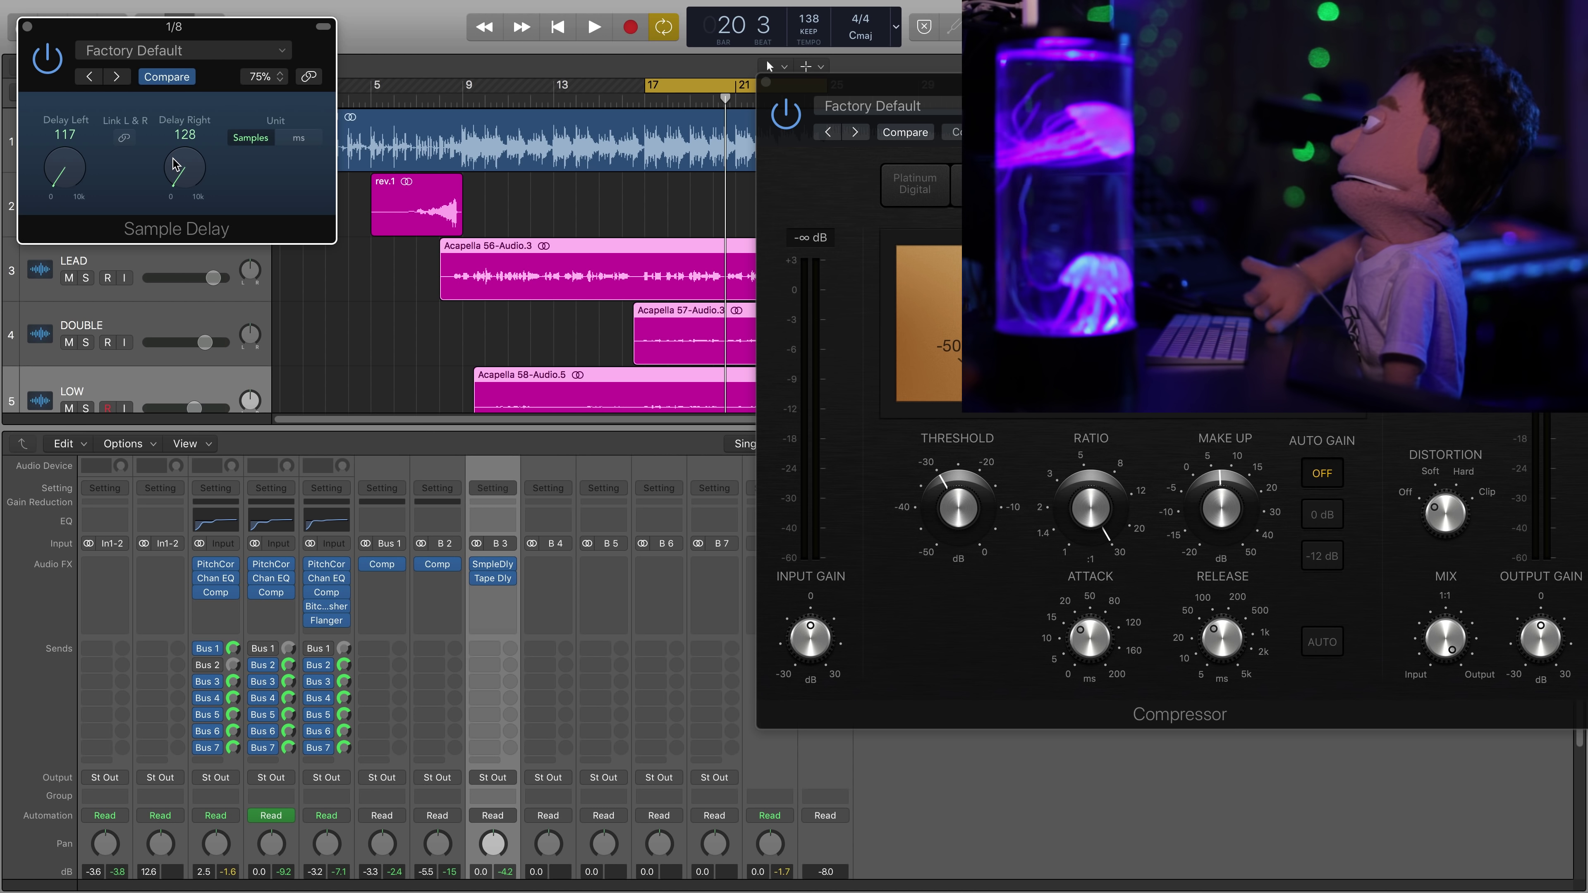
key(space)
scroll(175, 166, up, 3)
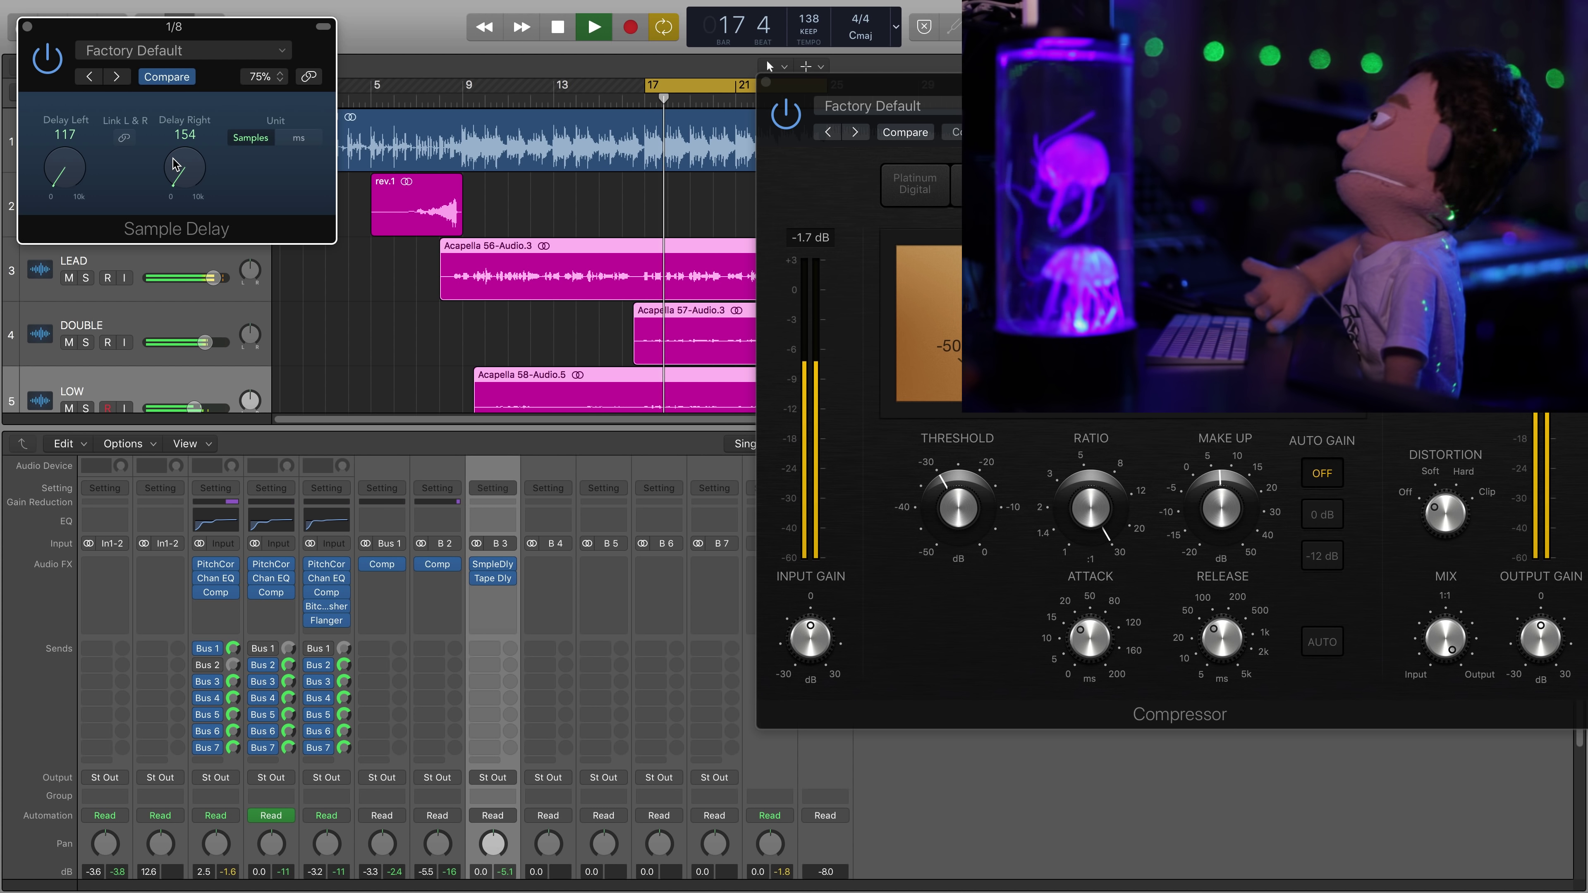
scroll(176, 166, up, 10)
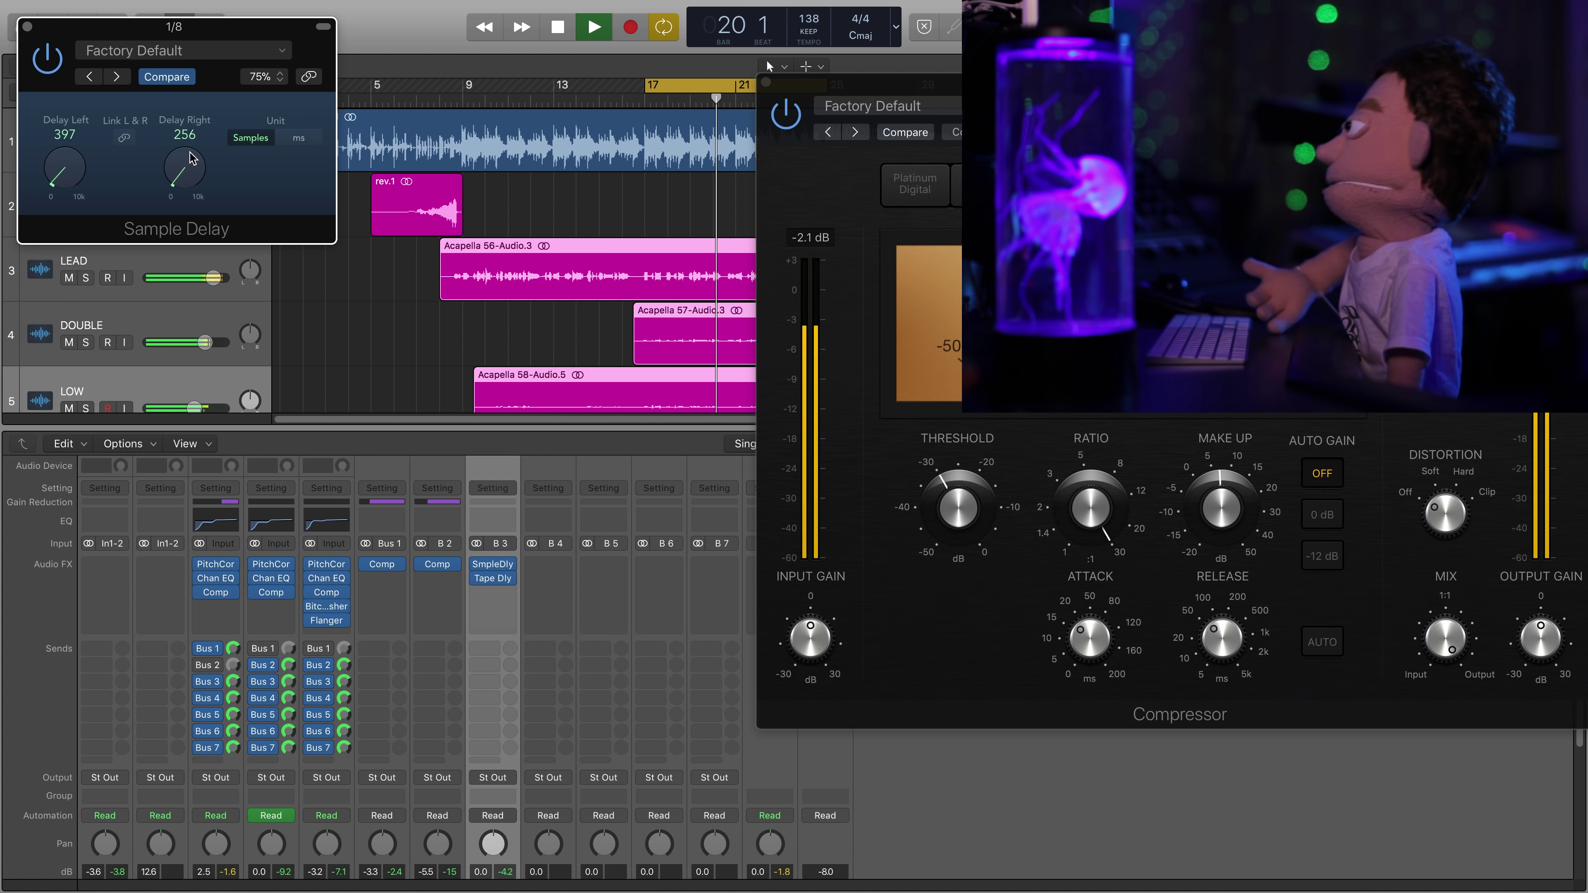
scroll(69, 172, down, 20)
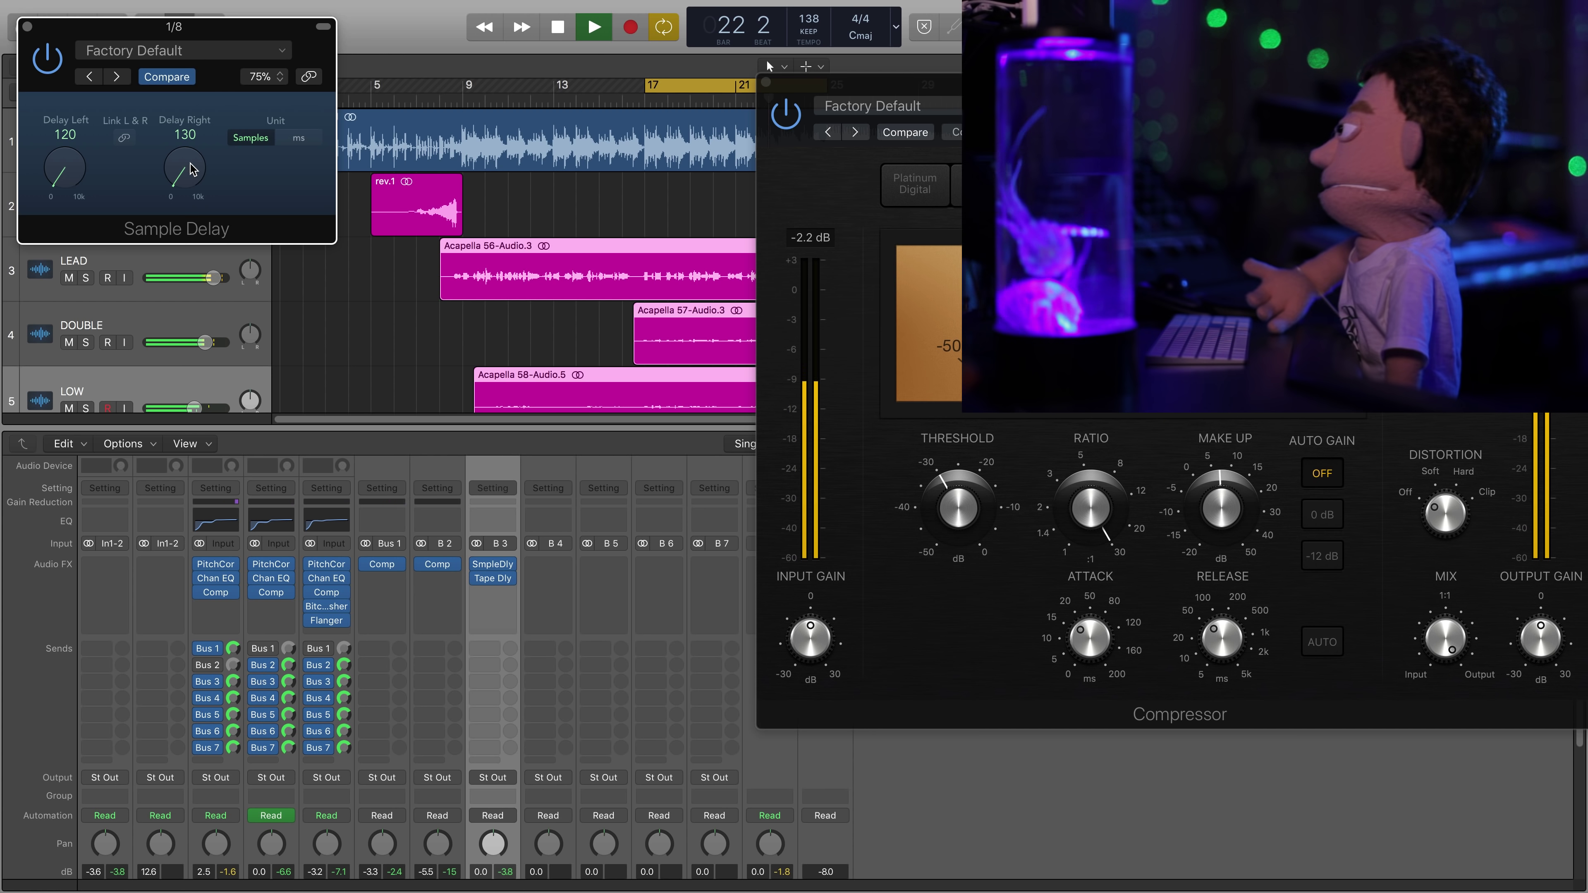
scroll(189, 170, up, 10)
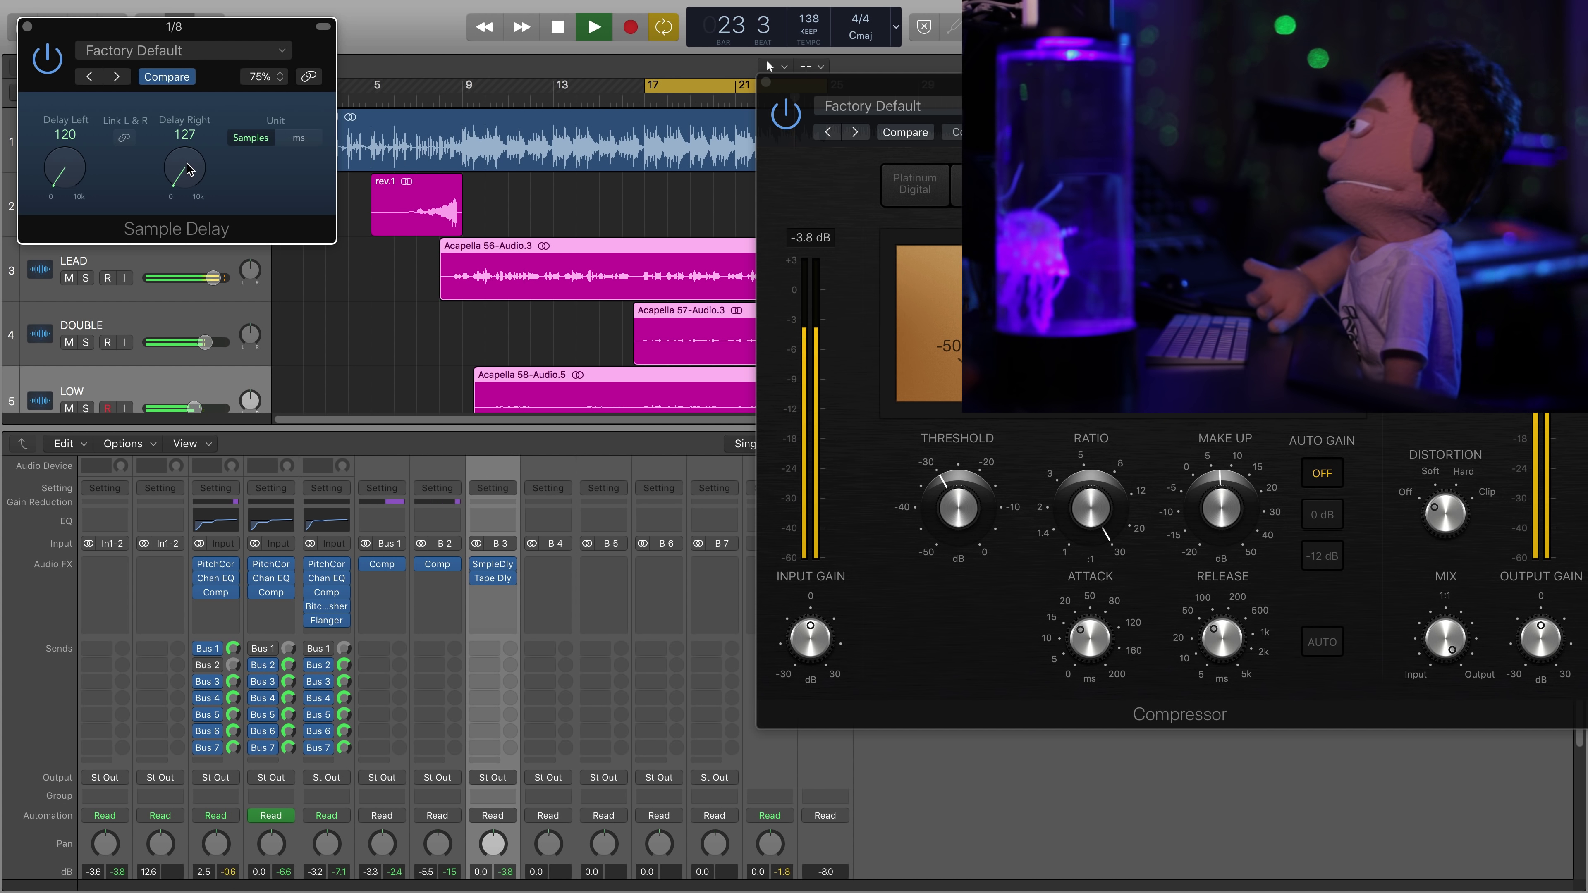
scroll(711, 746, down, 5)
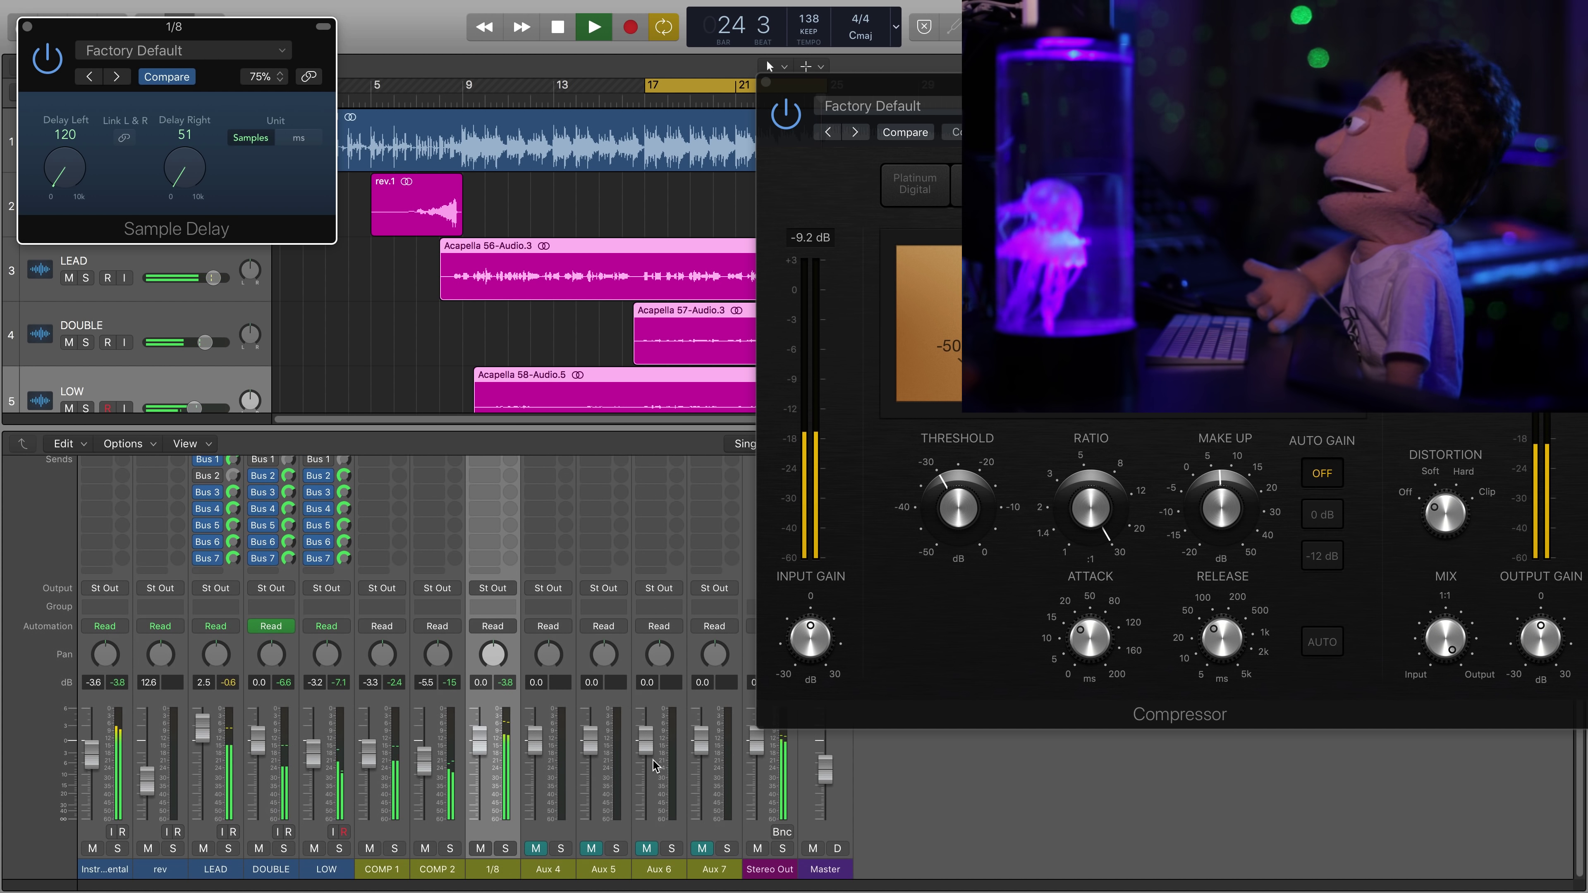
key(space)
- Pull the 1/8 delay bus down to about -8 dB, audition it, and open its next effect slot
drag(479, 741, 481, 767)
key(space)
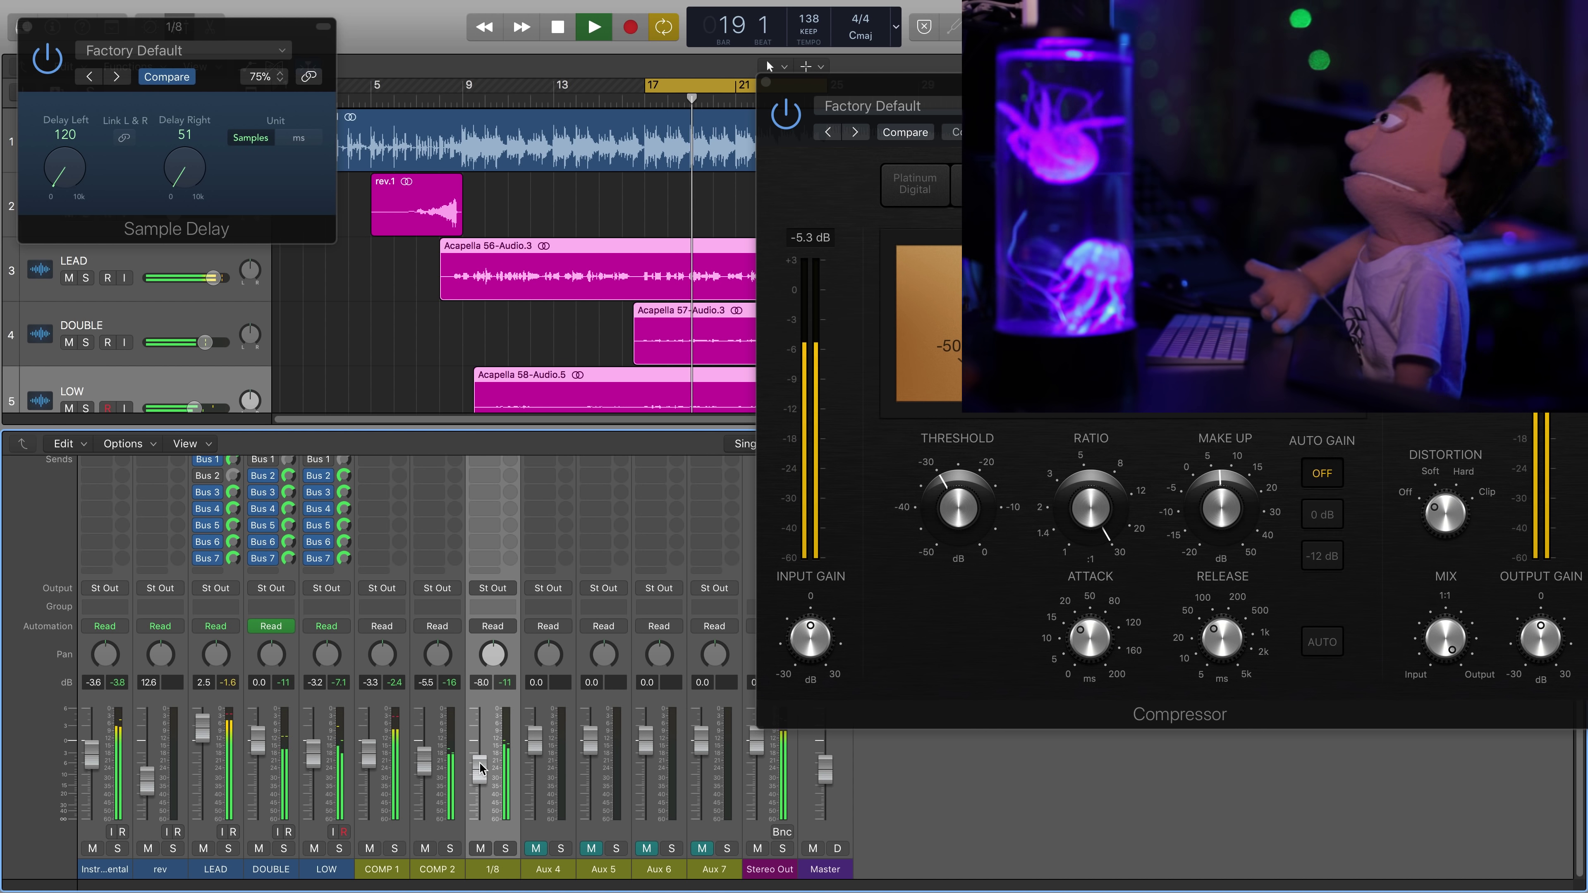
scroll(485, 719, up, 5)
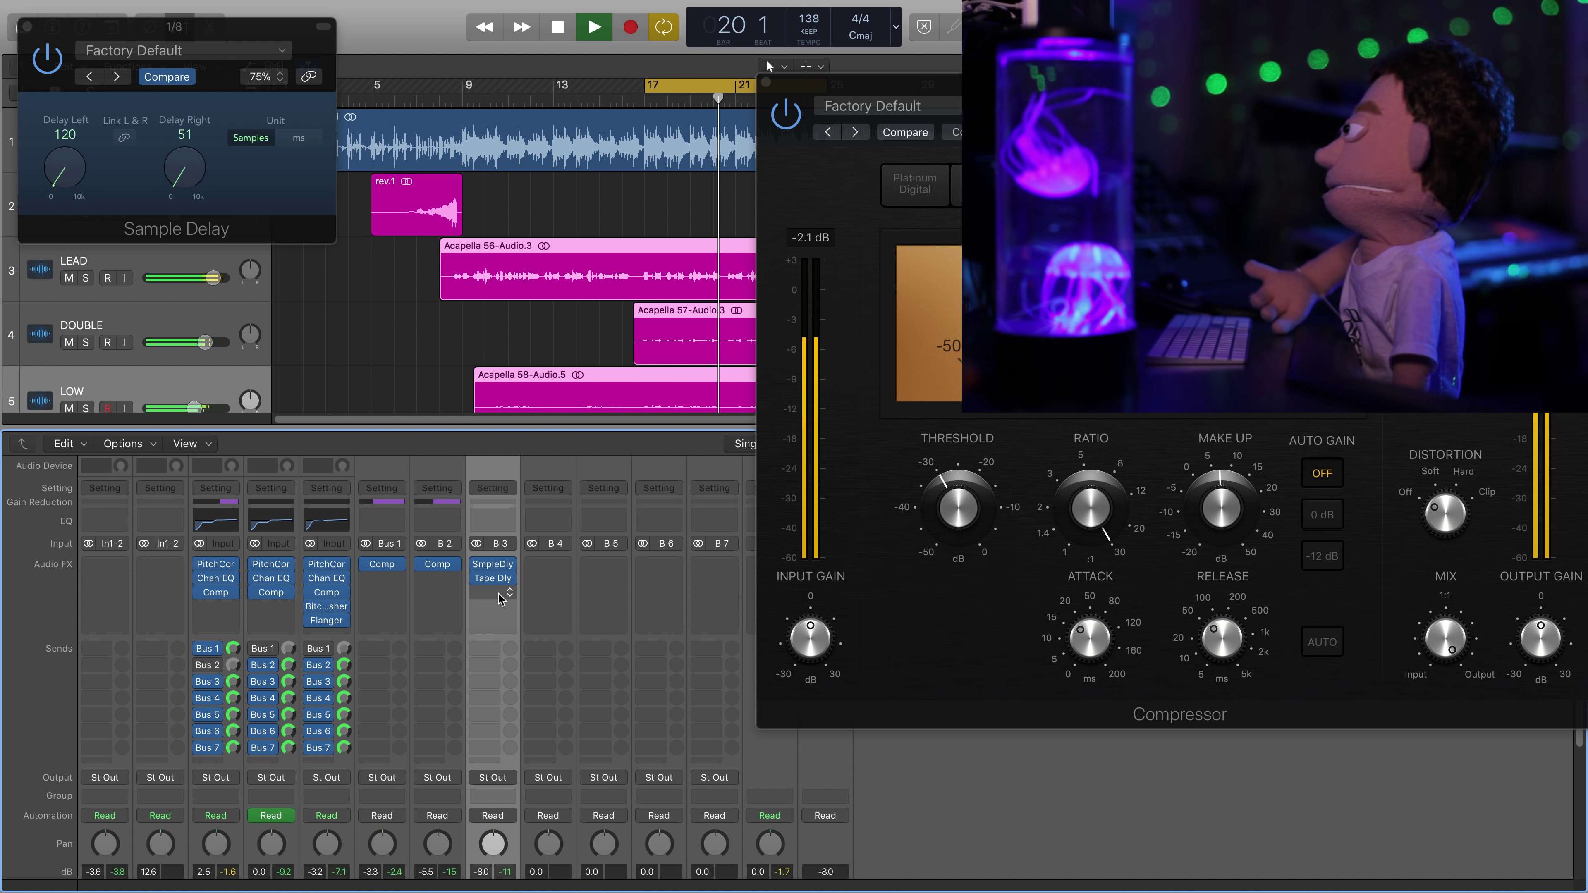
key(space)
click(483, 598)
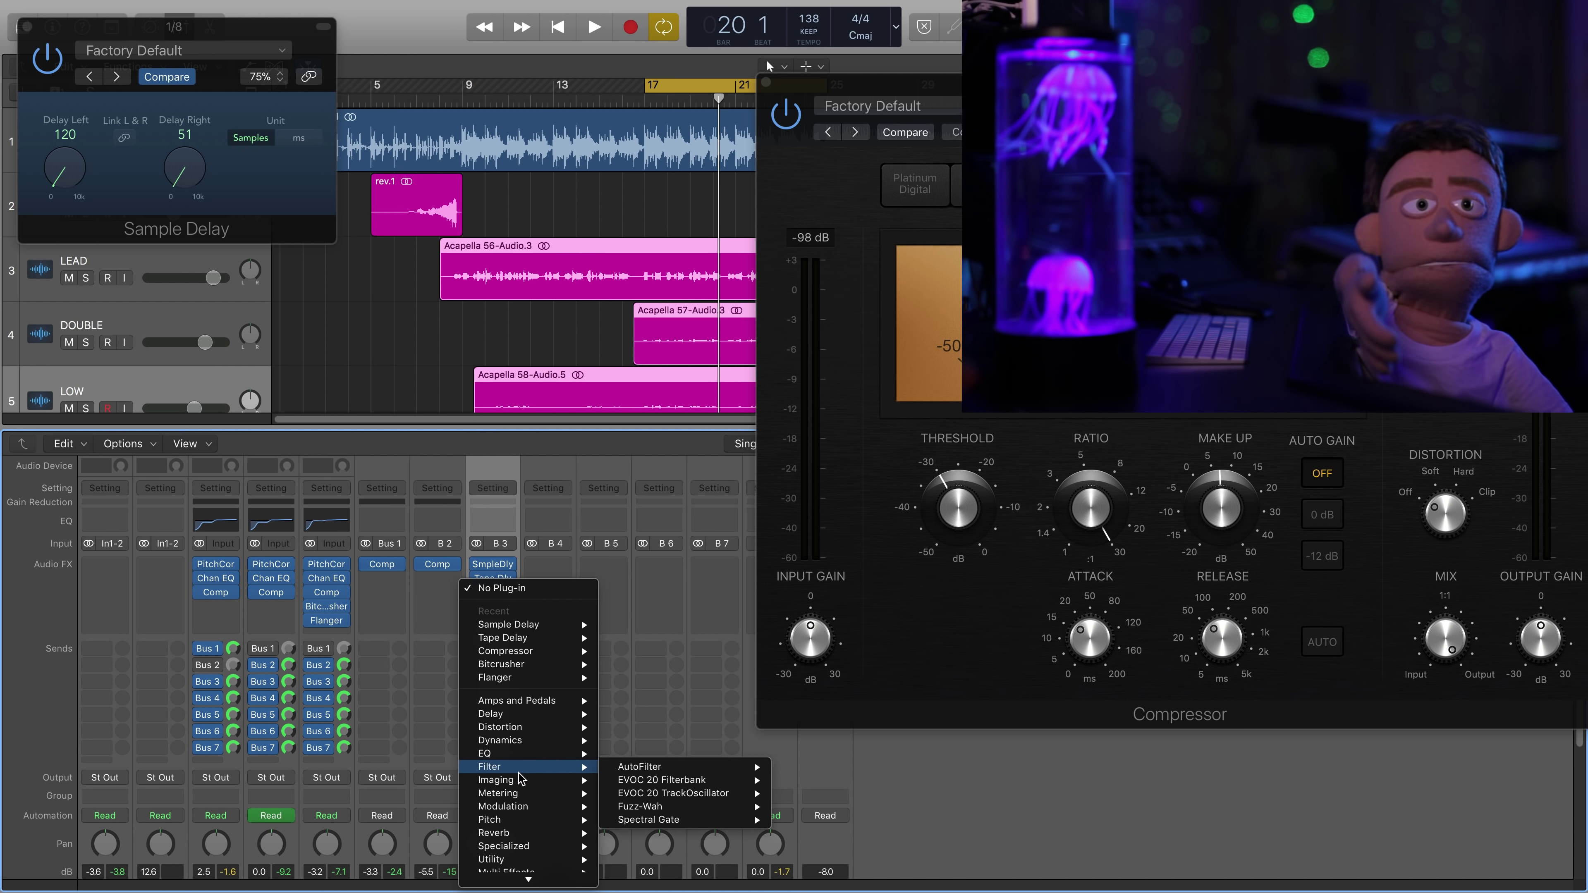
- Insert a stereo Ensemble on the 1/8 bus and load its Doubler preset
mouse_move(518, 777)
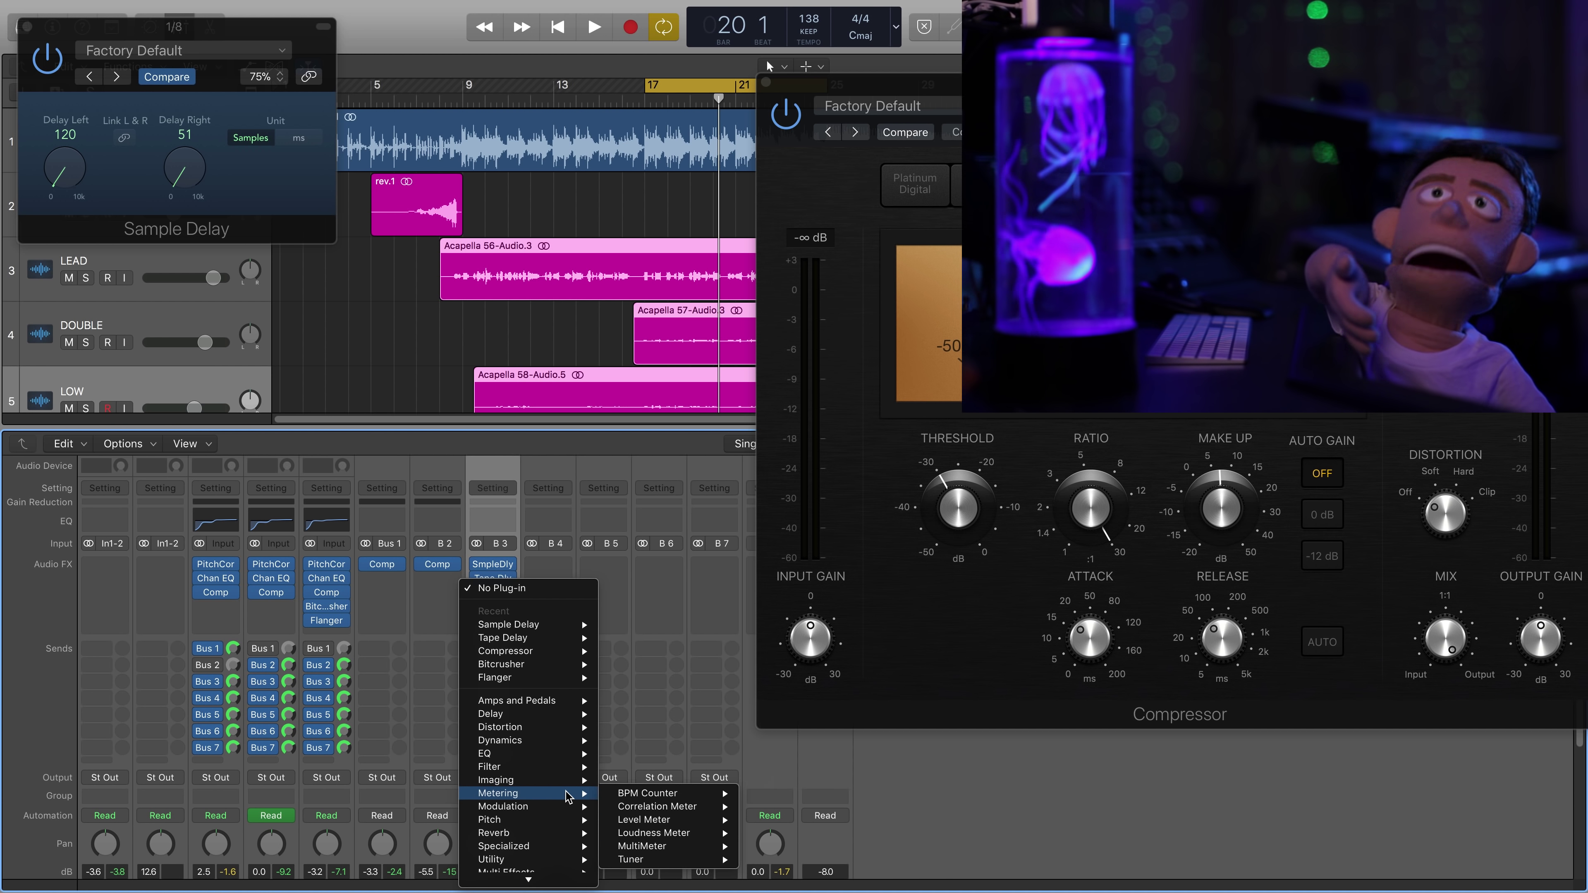
mouse_move(562, 807)
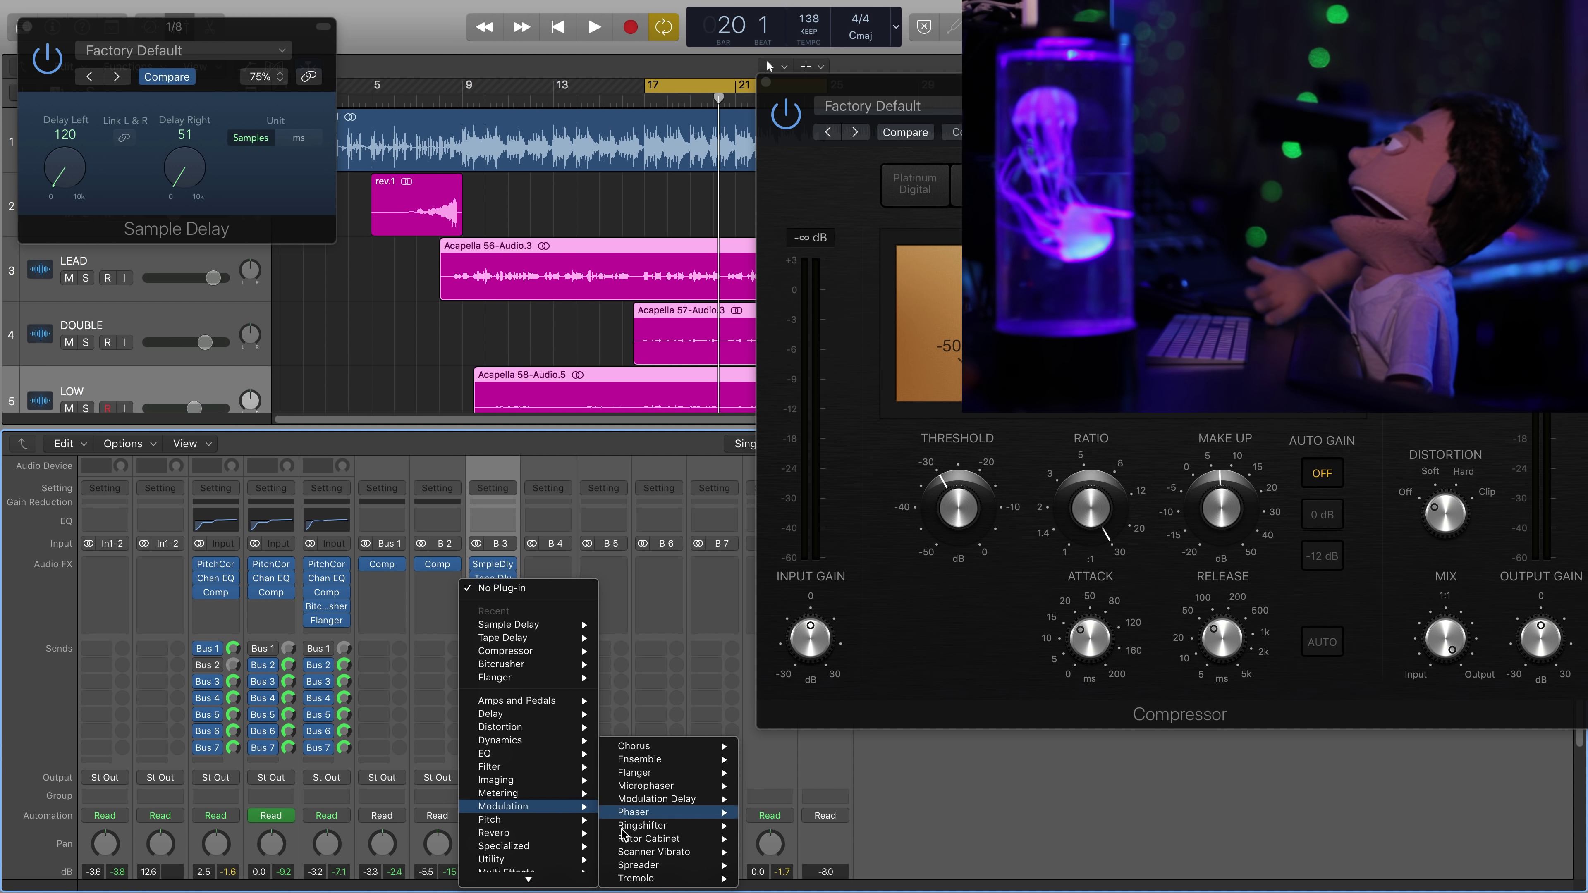
mouse_move(670, 757)
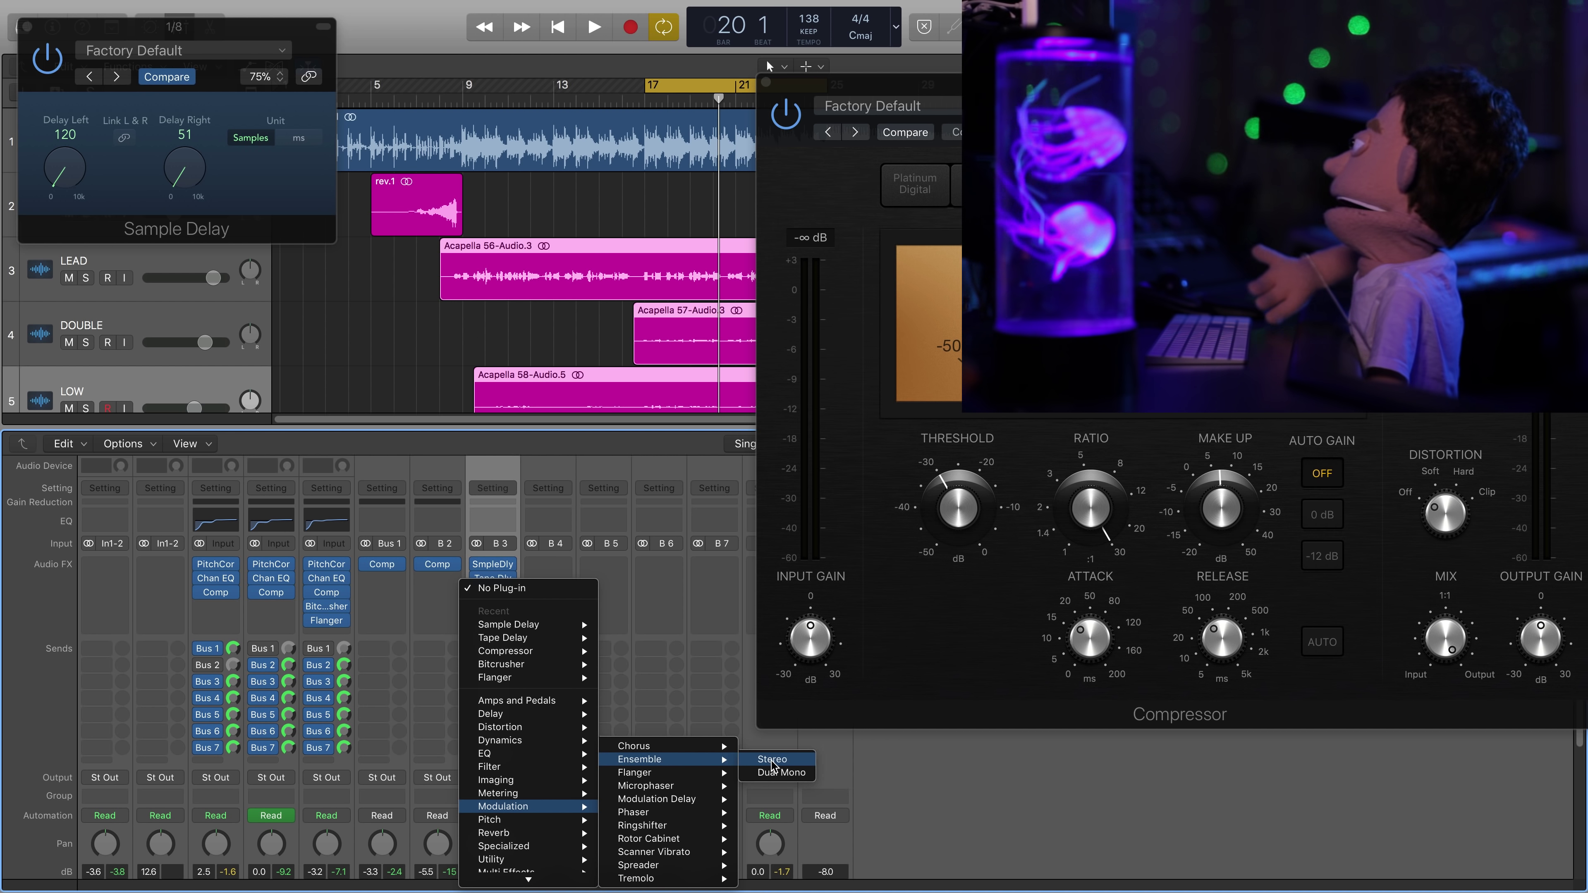
click(773, 759)
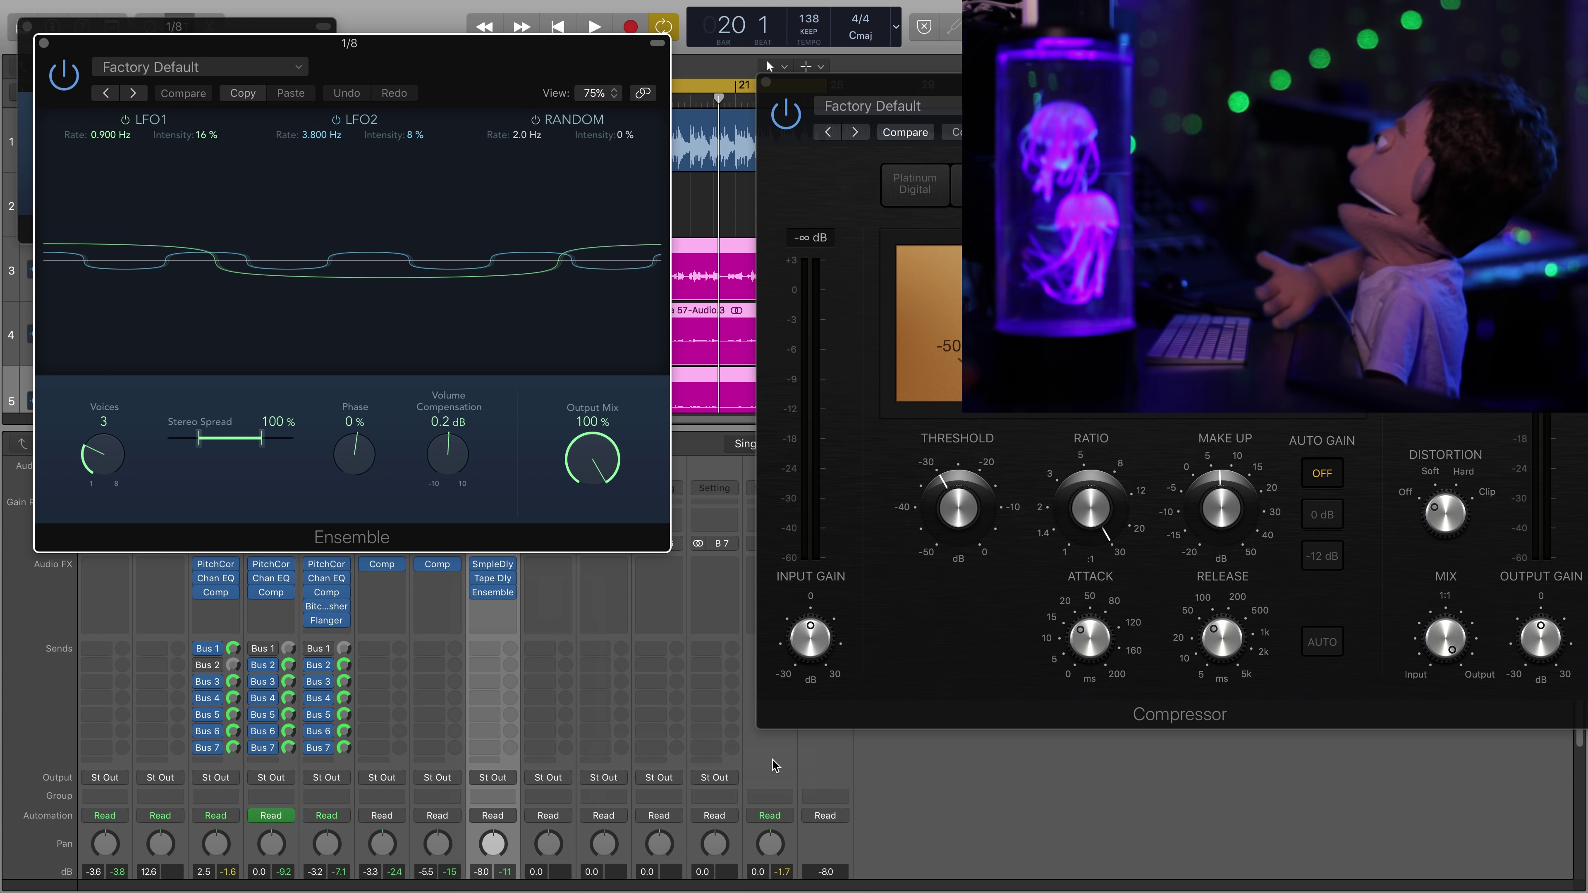
click(153, 68)
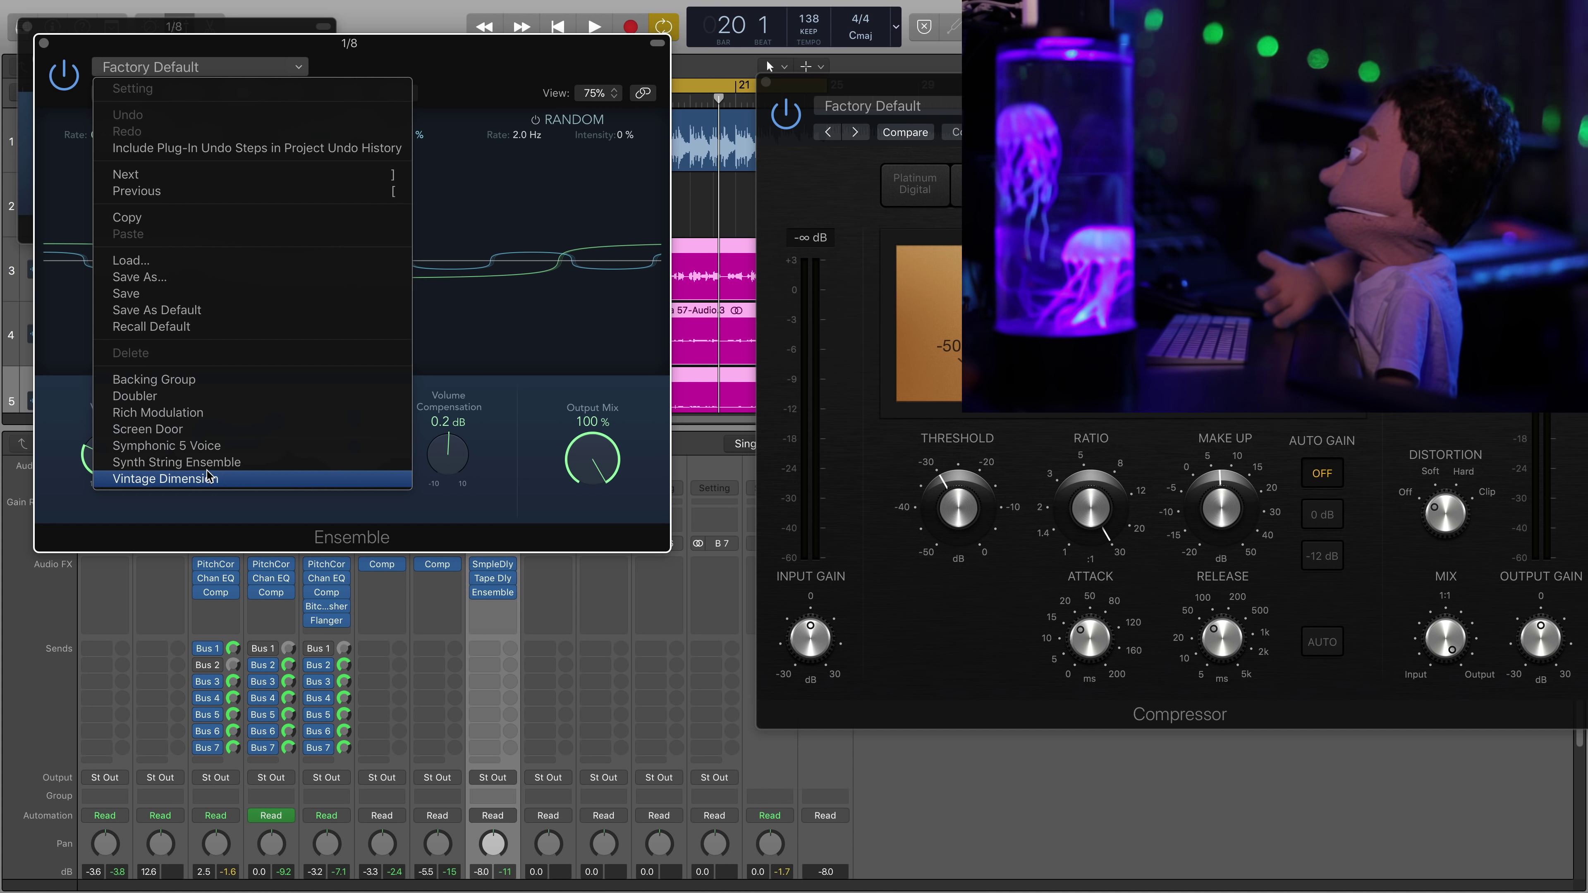
click(134, 395)
- Tune the Ensemble to 5 voices, 148% stereo spread and 3 dB volume compensation
key(space)
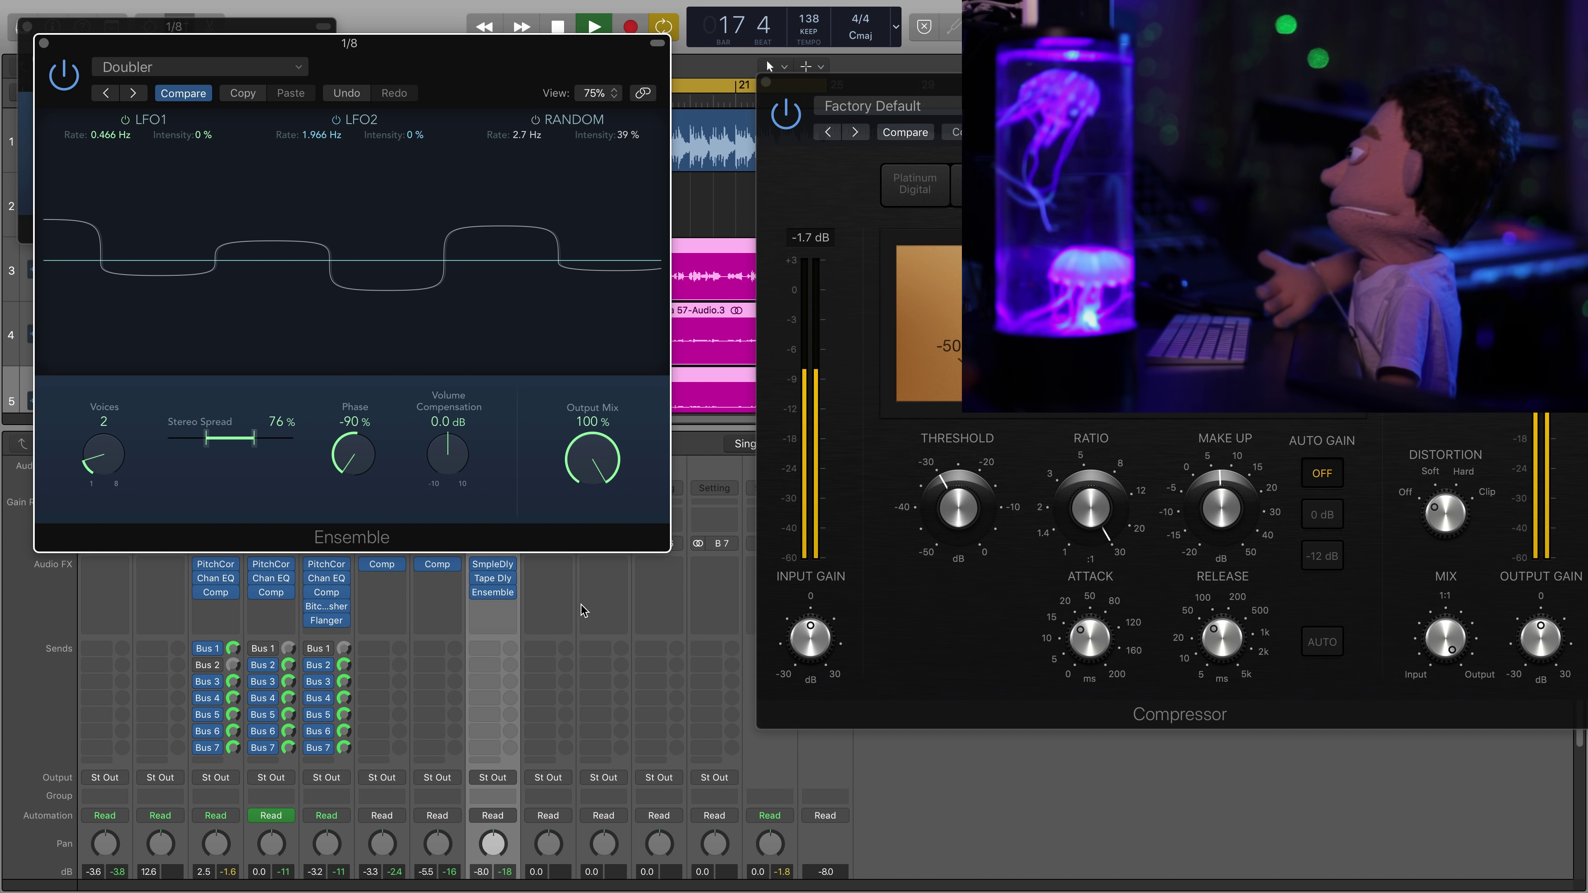
scroll(582, 609, down, 5)
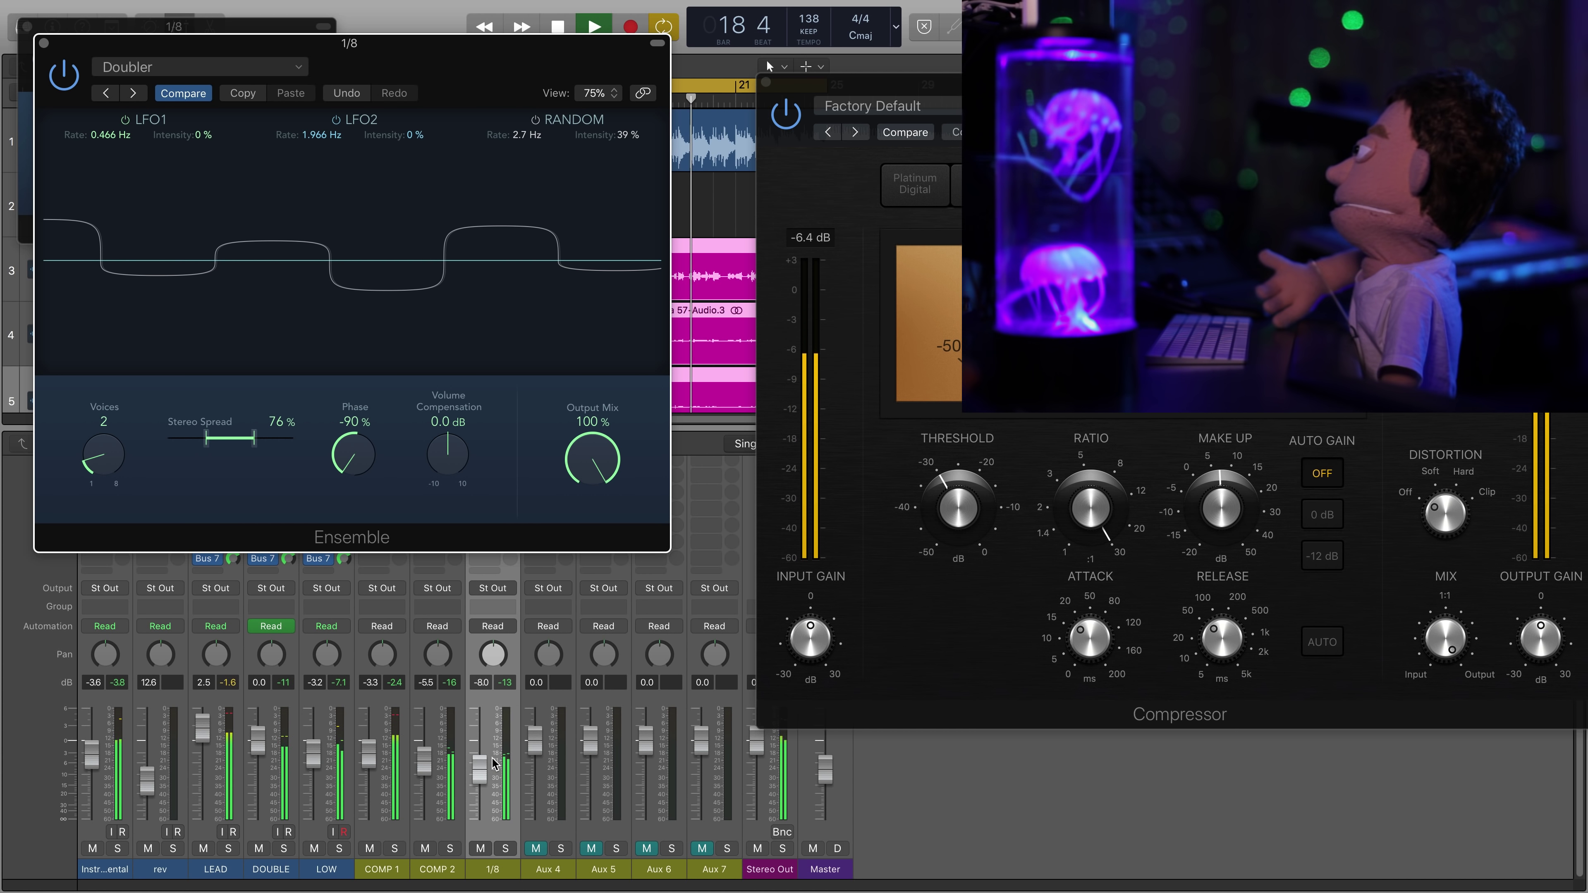
drag(104, 421, 106, 359)
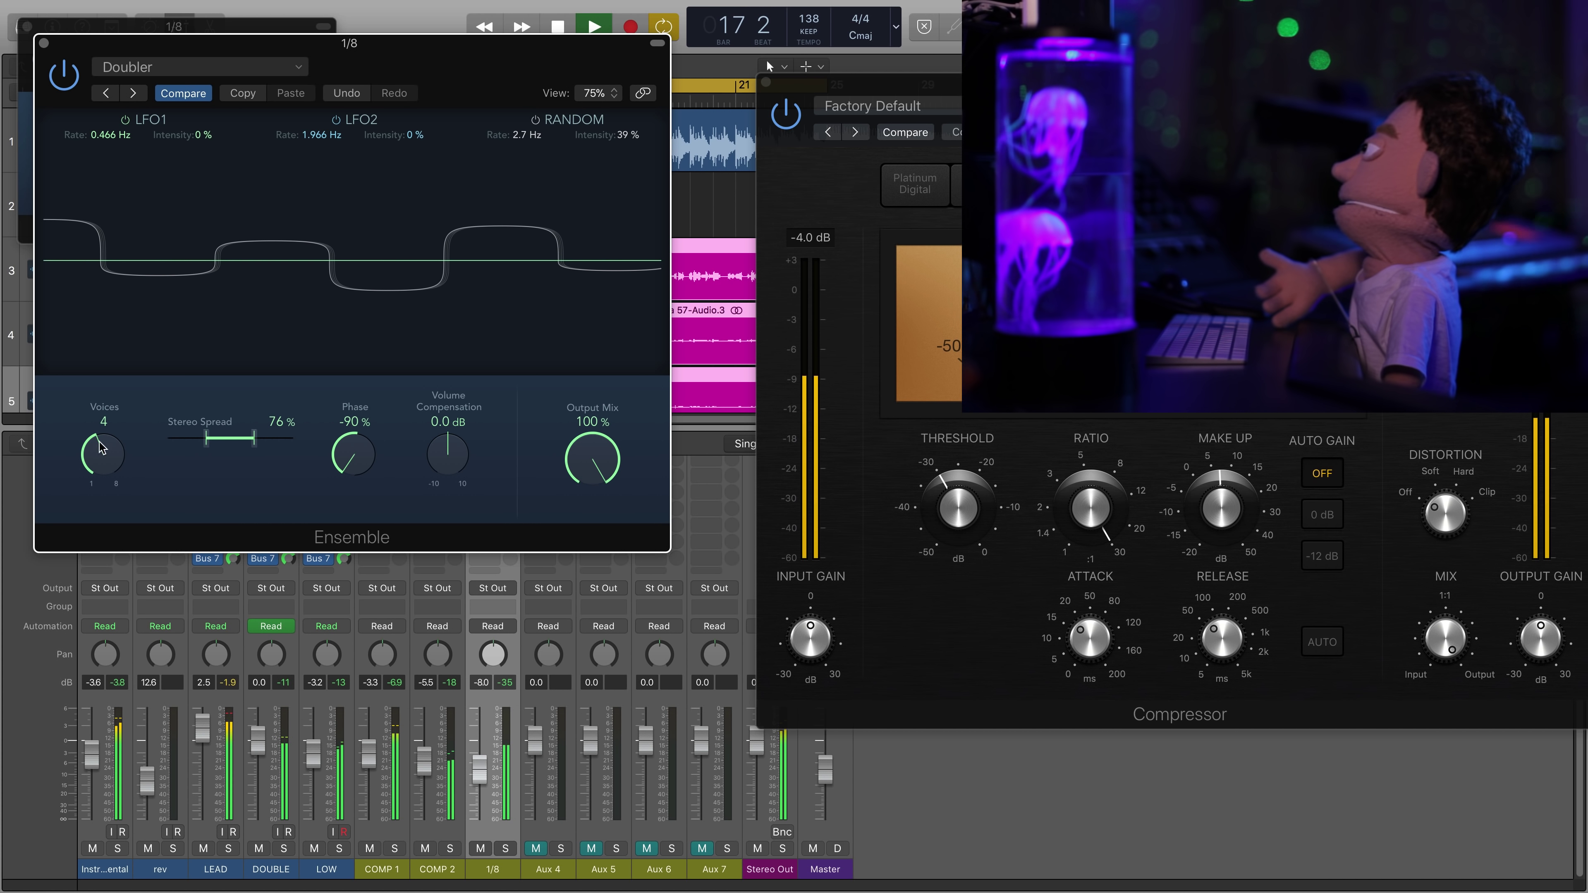
drag(88, 451, 83, 379)
key(space)
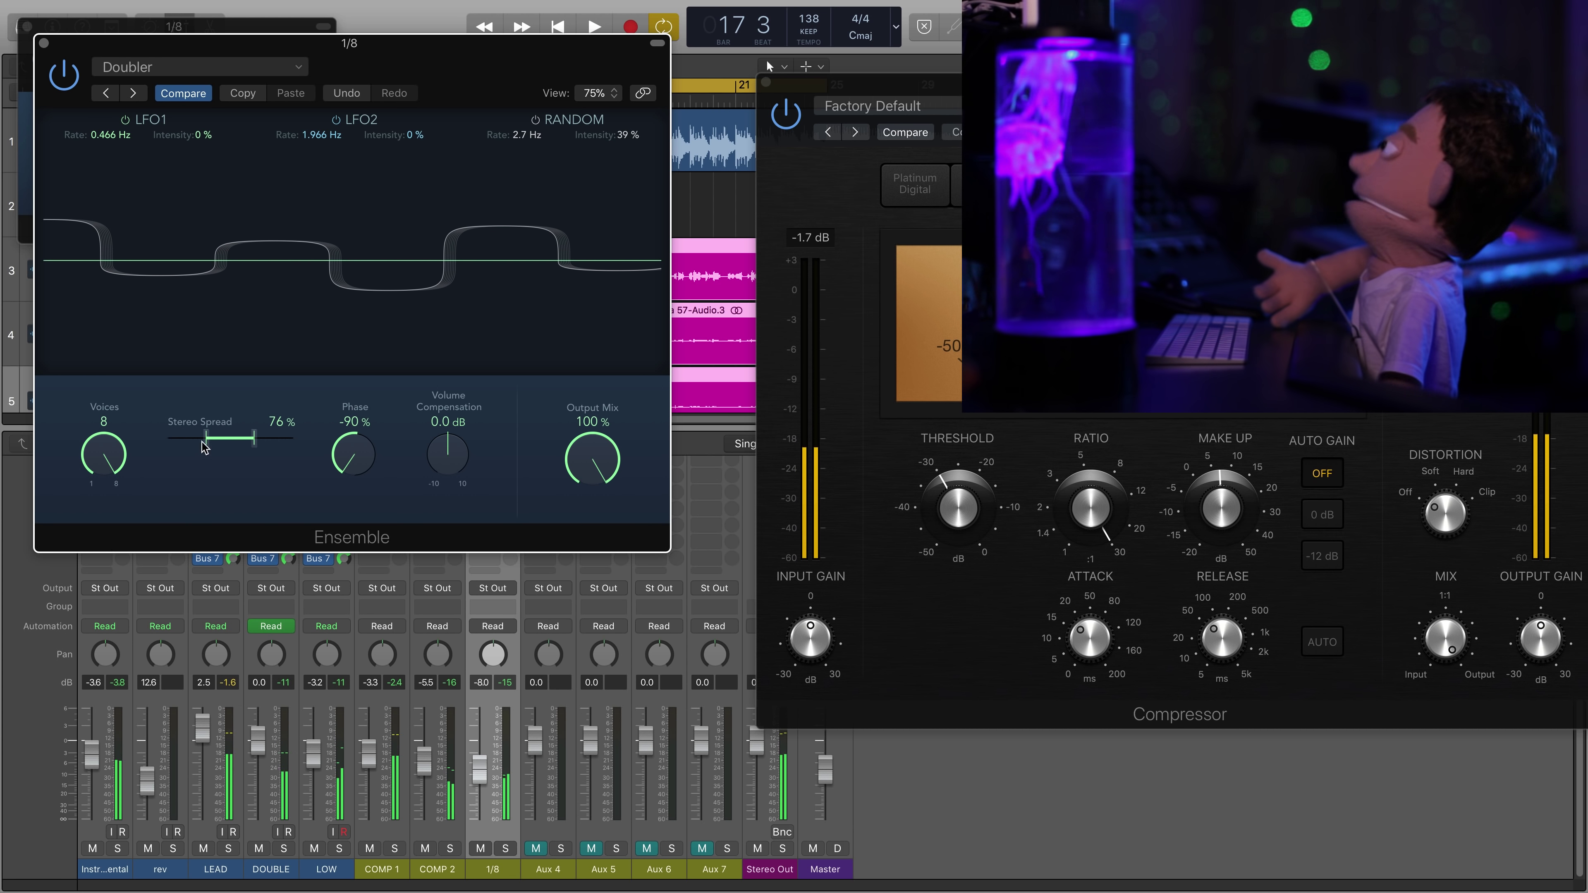
drag(248, 440, 278, 443)
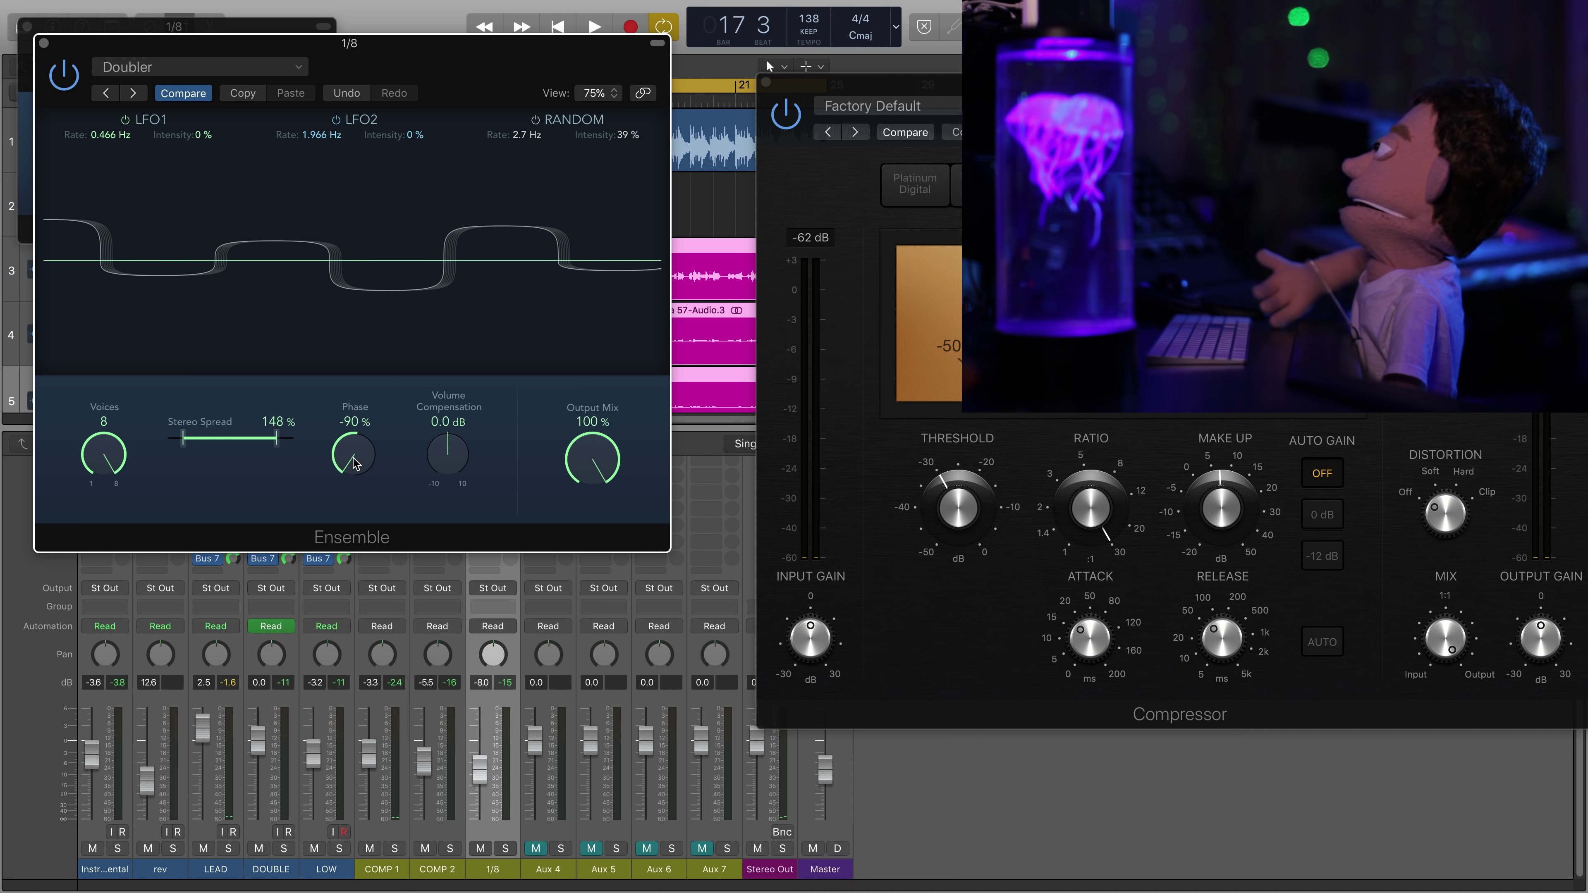
key(space)
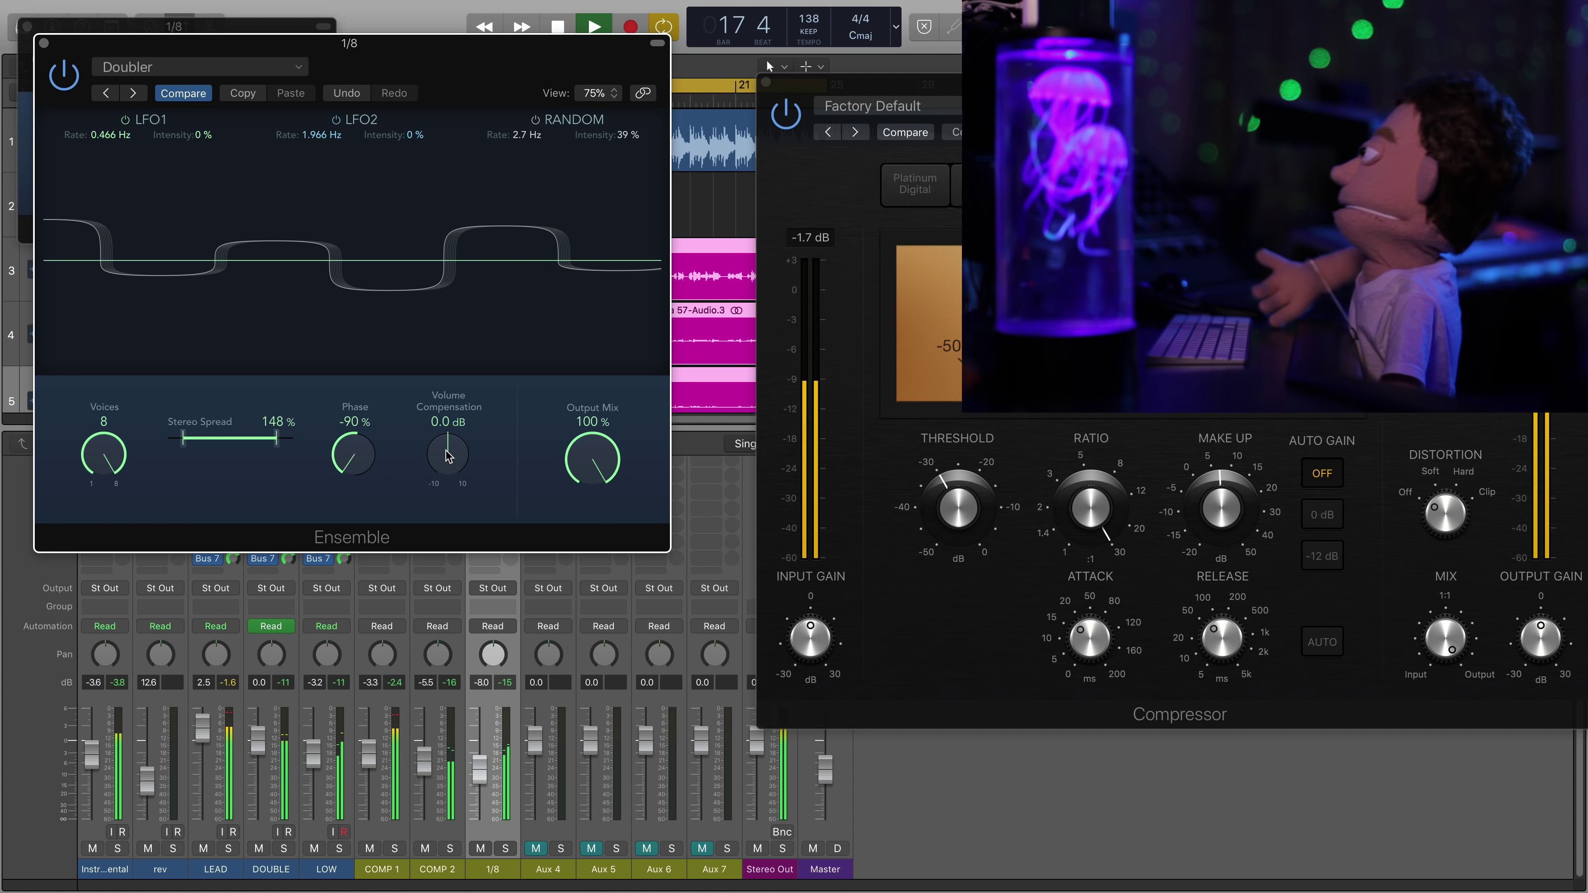
drag(448, 455, 440, 414)
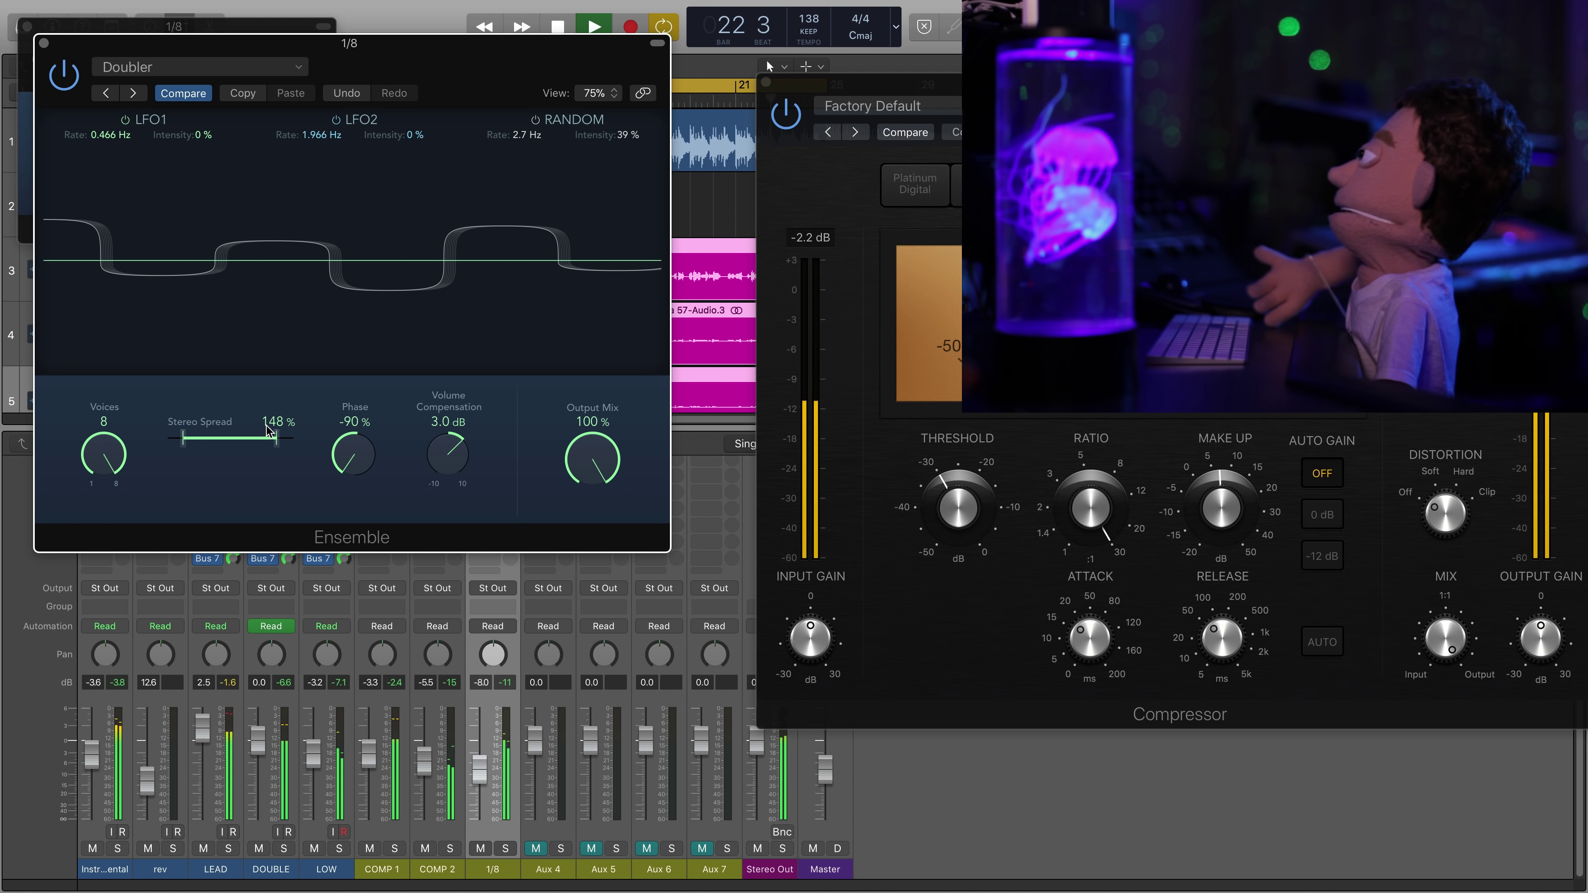
drag(113, 455, 88, 516)
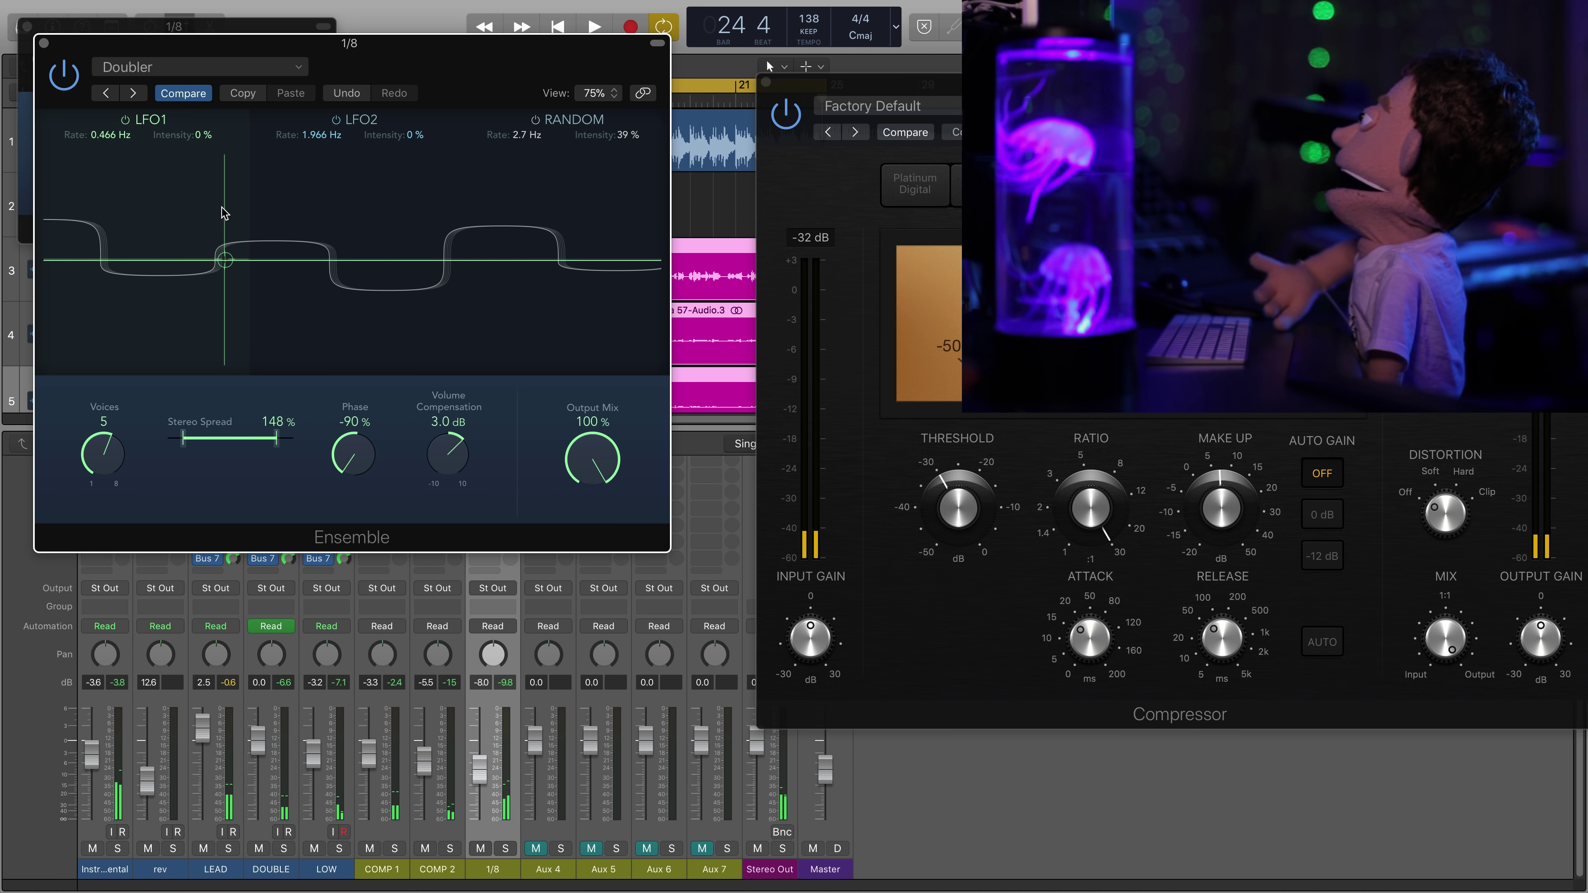
click(44, 43)
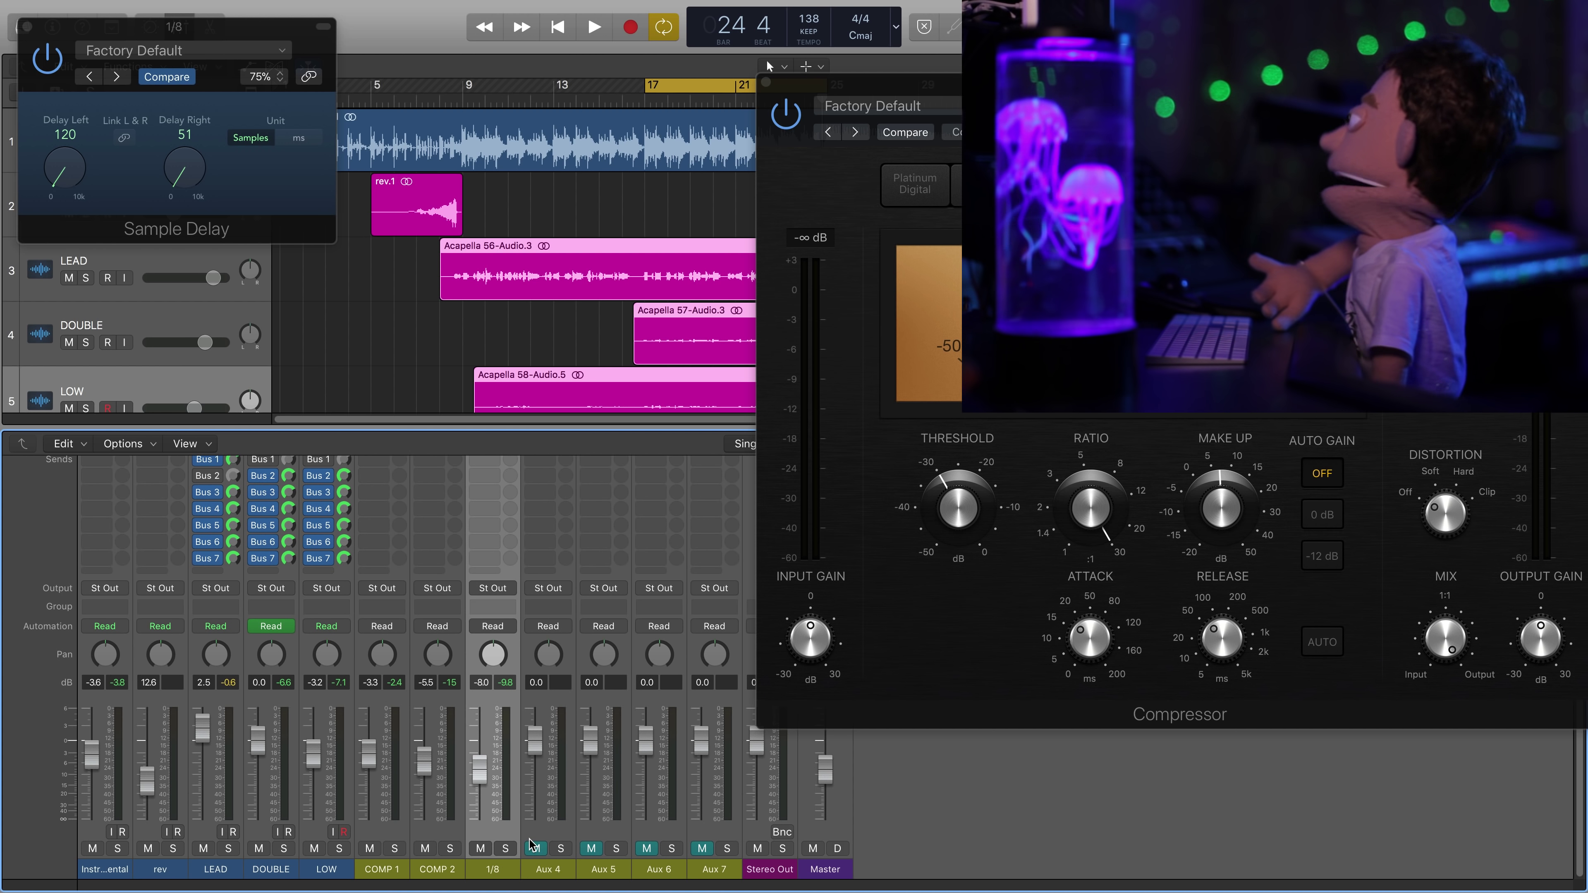
- Copy the Sample Delay onto Aux 4 and add a dual-mono Tape Delay at a half note
scroll(519, 682, up, 5)
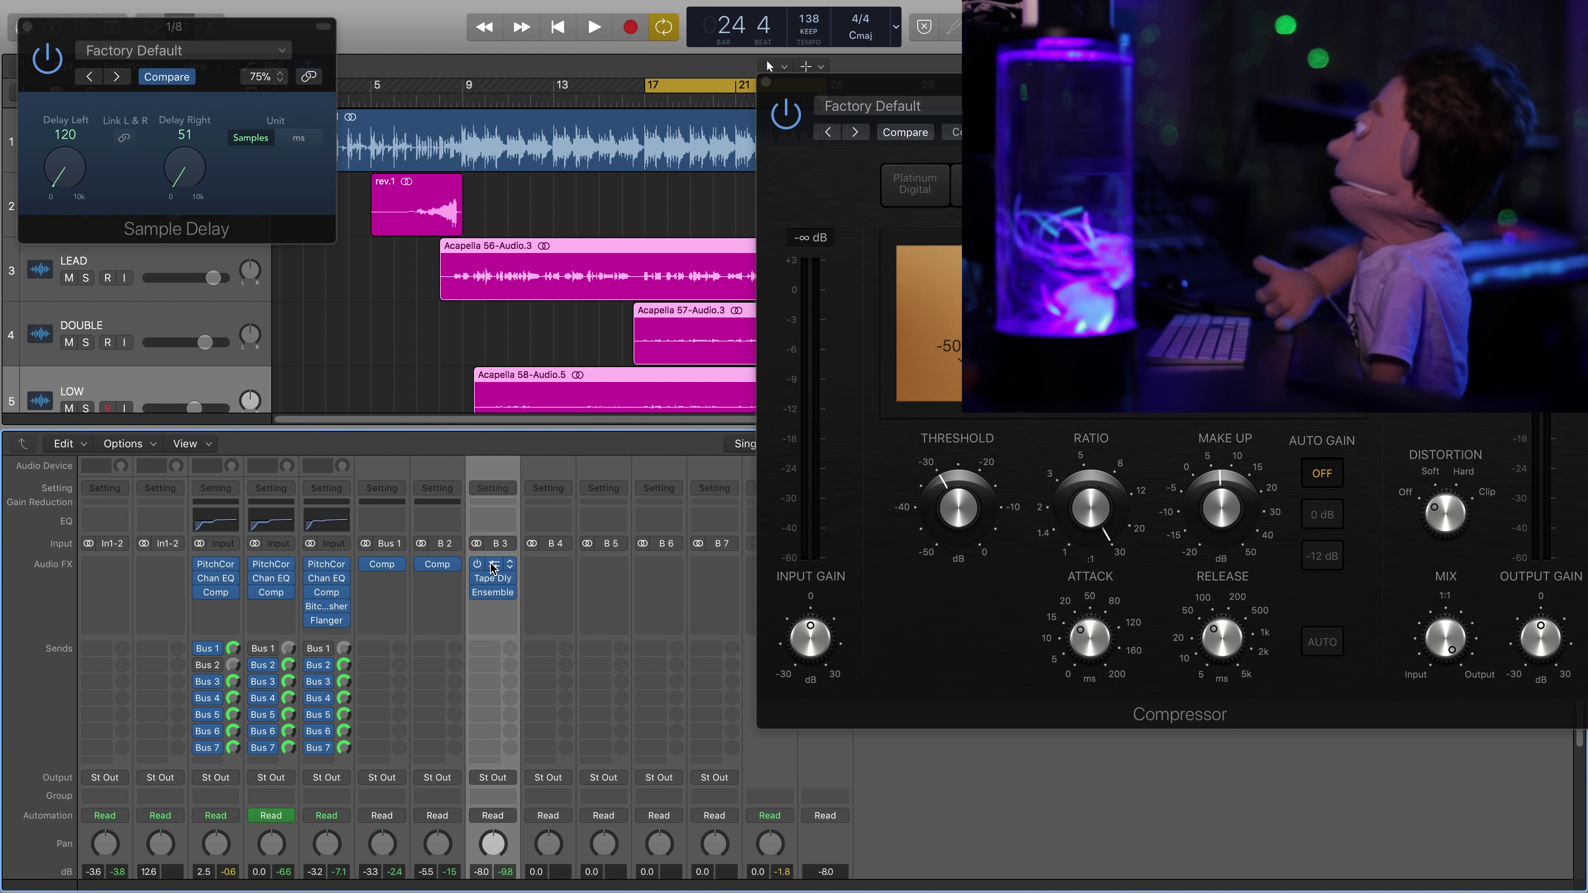
drag(546, 566, 547, 566)
click(549, 577)
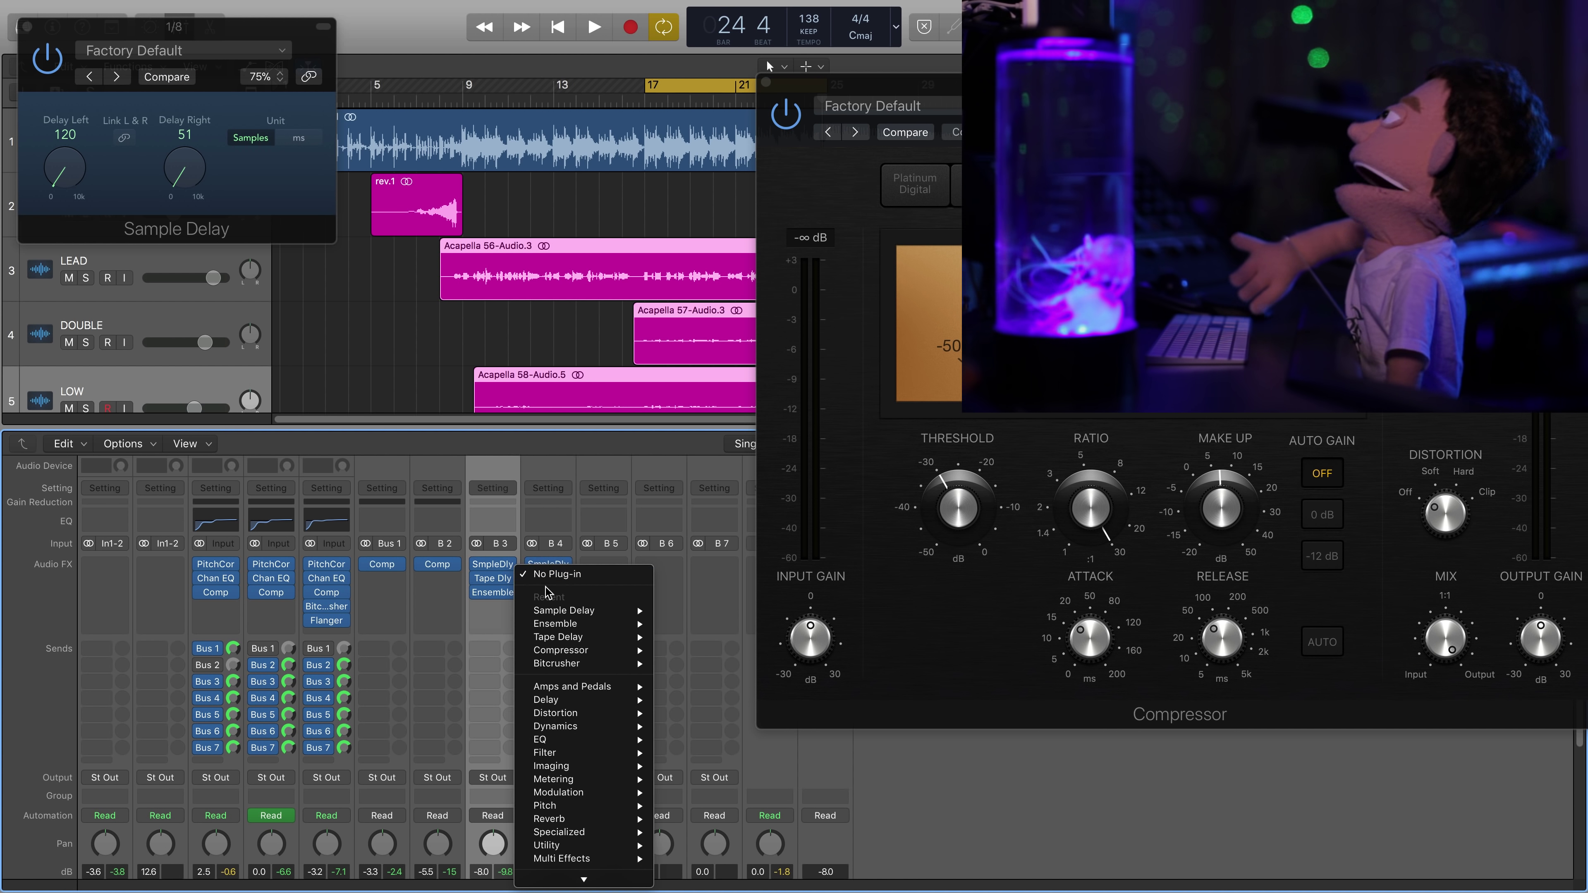
mouse_move(600, 699)
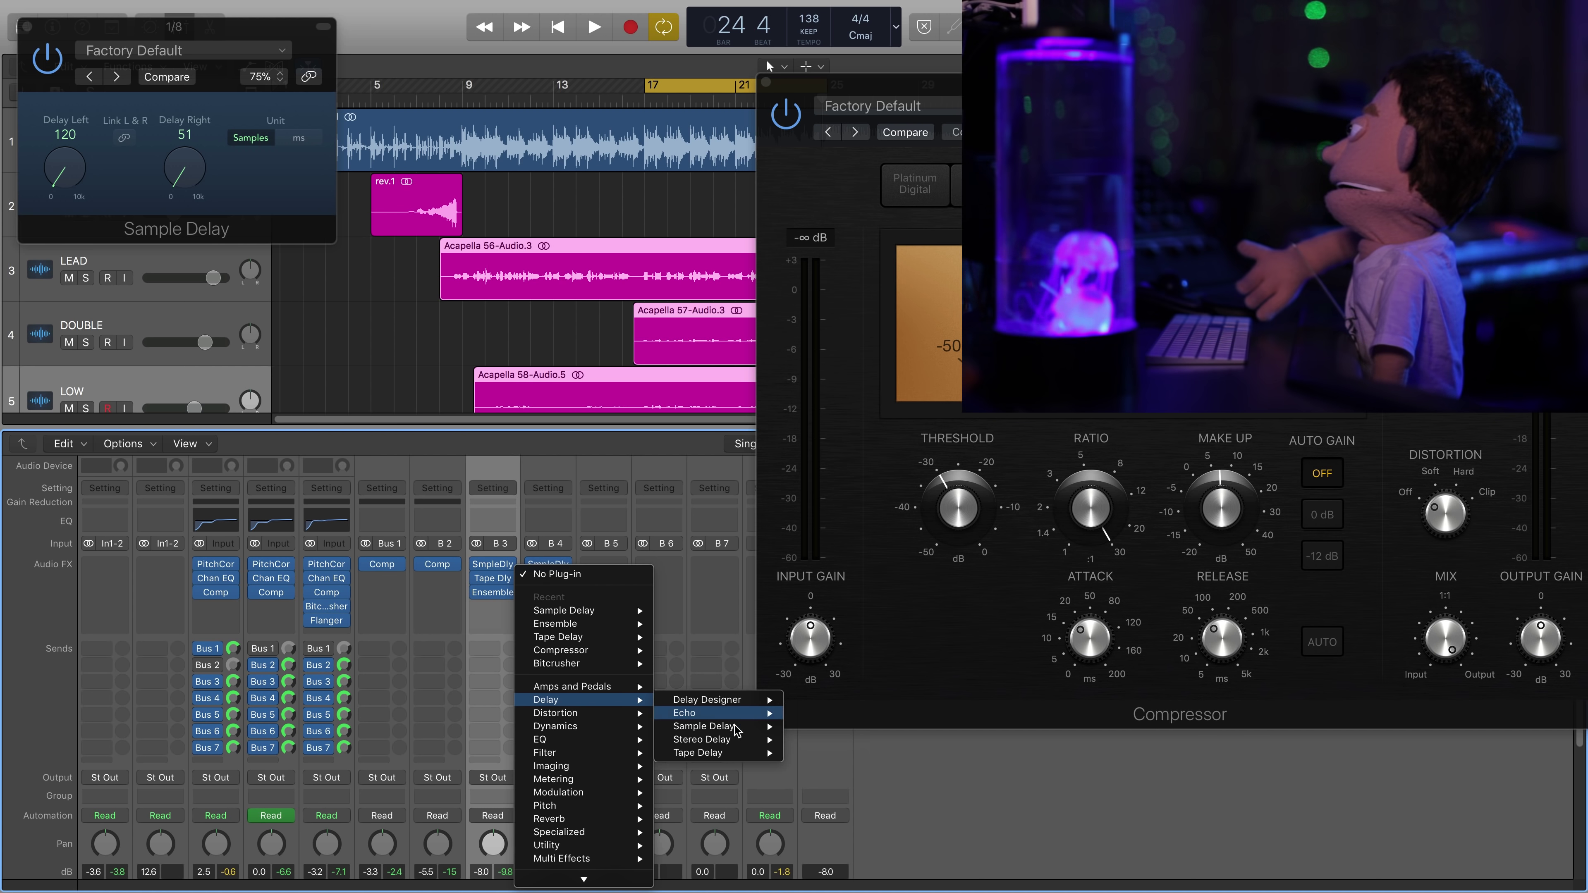
mouse_move(749, 754)
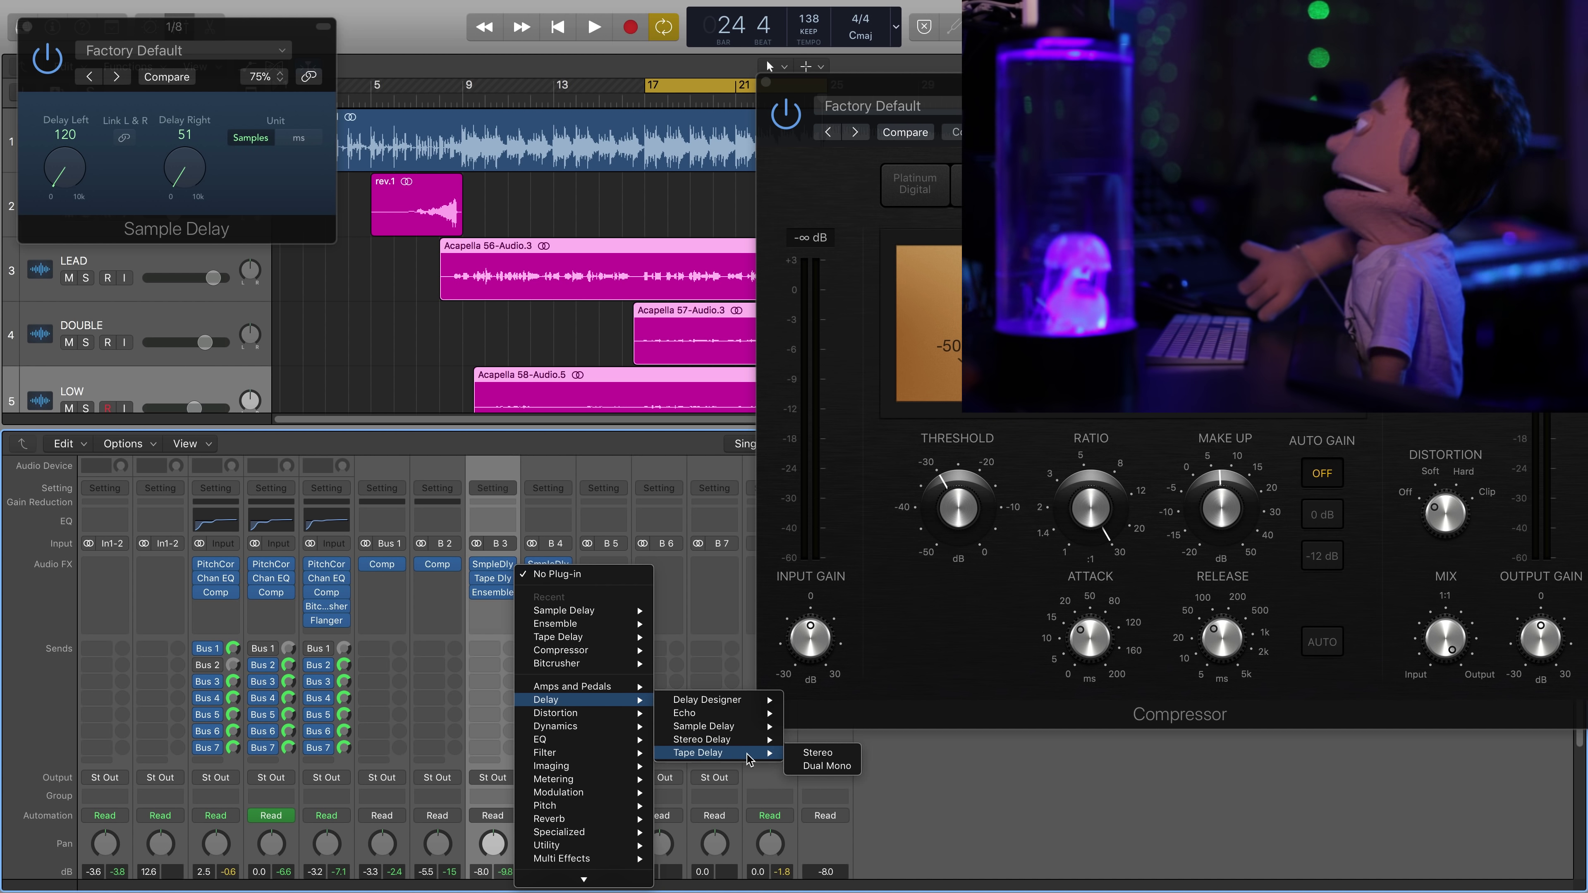
click(816, 768)
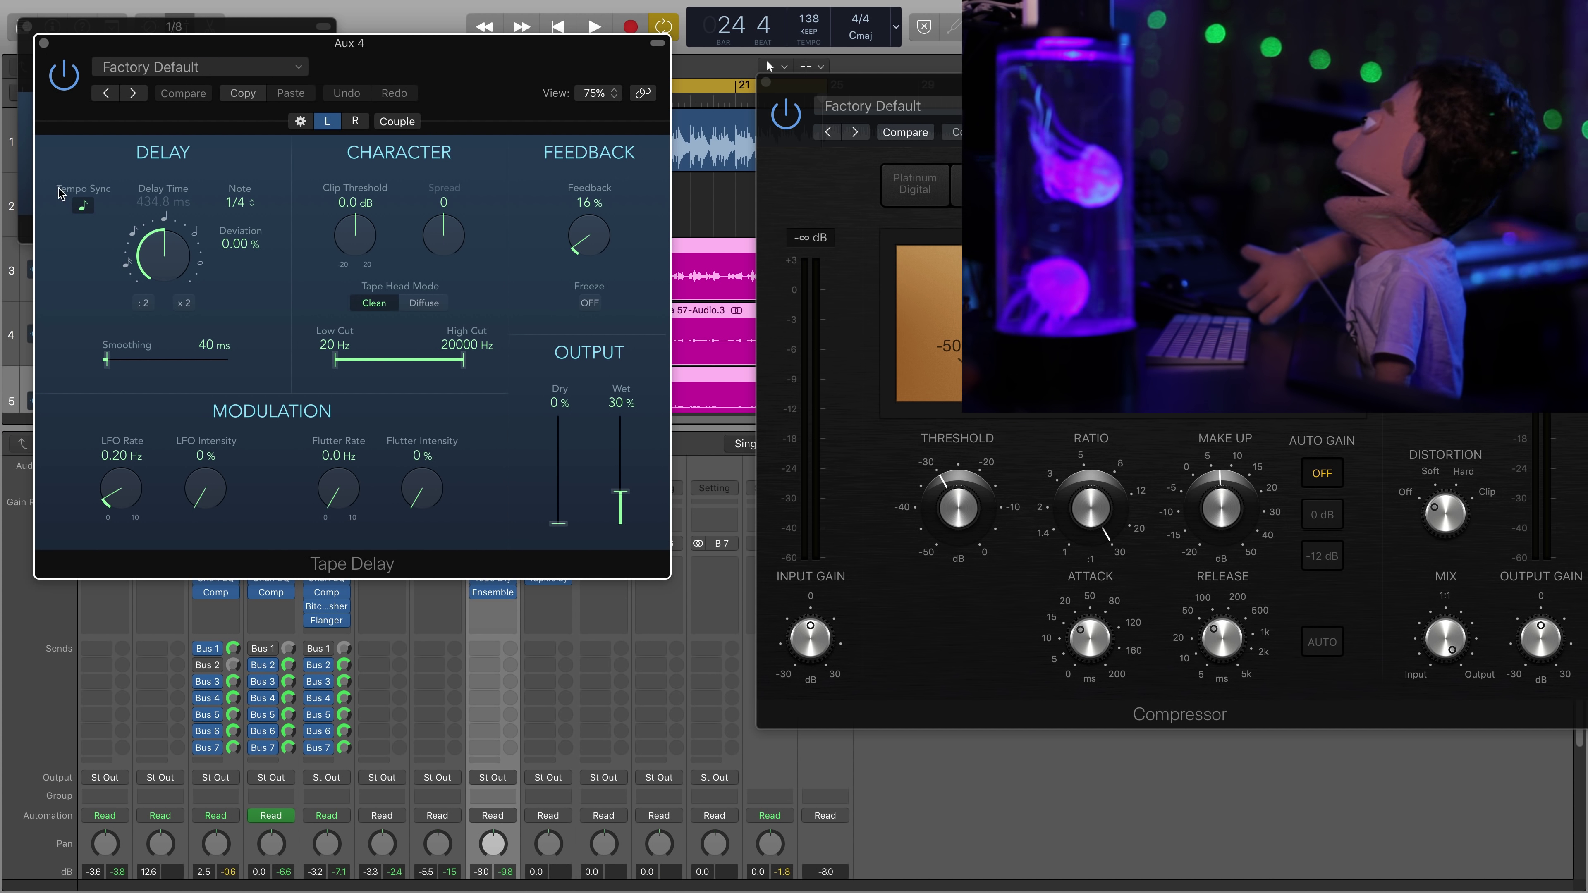
drag(146, 210, 147, 210)
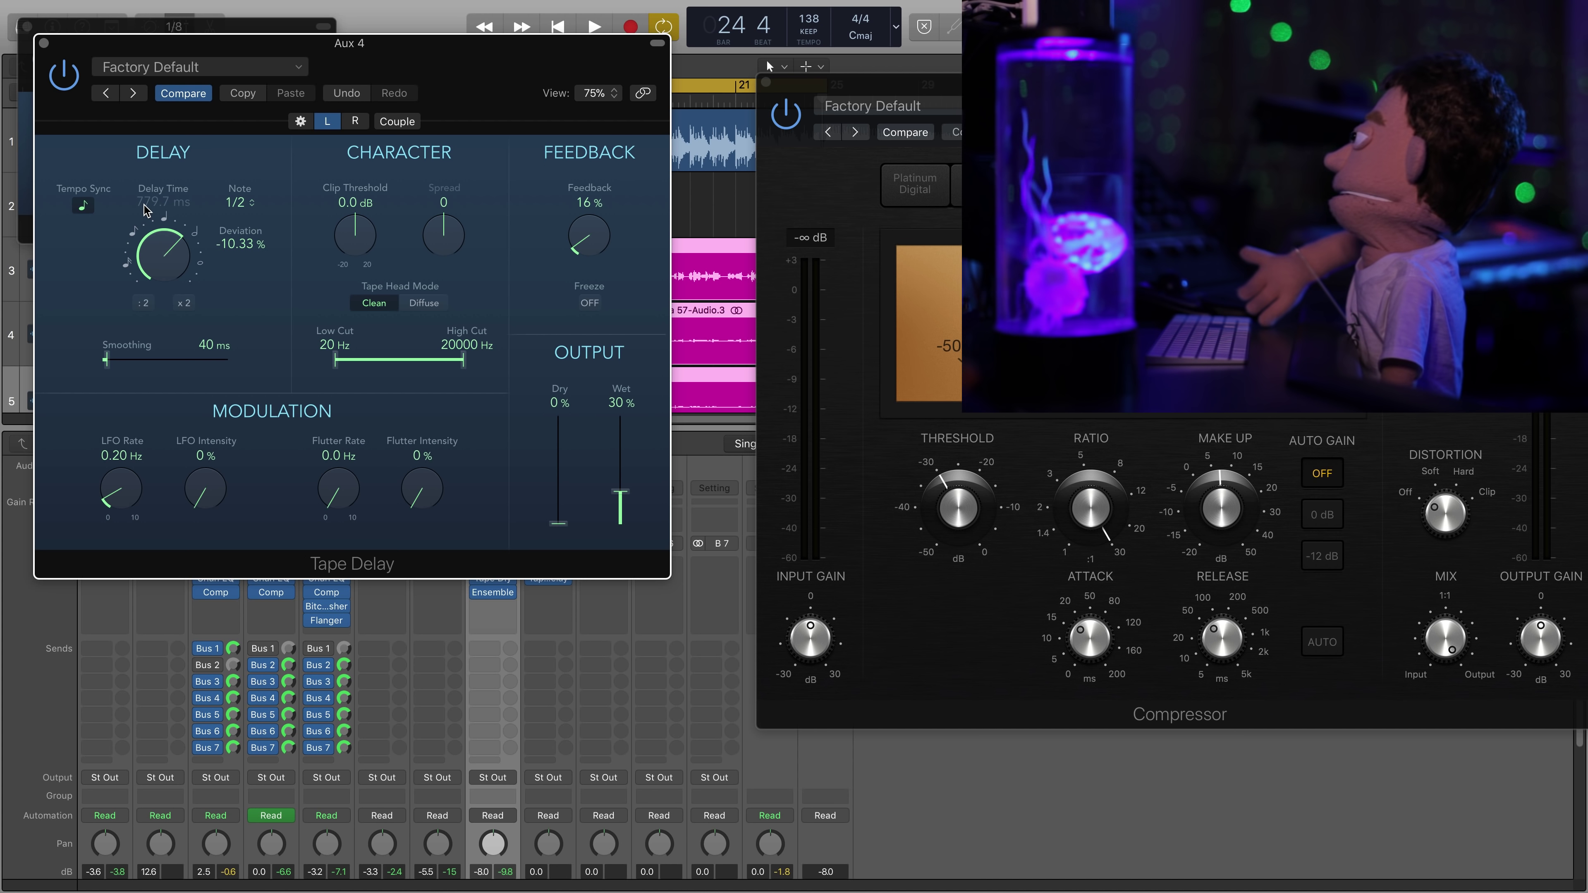
- Rename the Aux 4 channel to '1/2'
scroll(675, 822, down, 5)
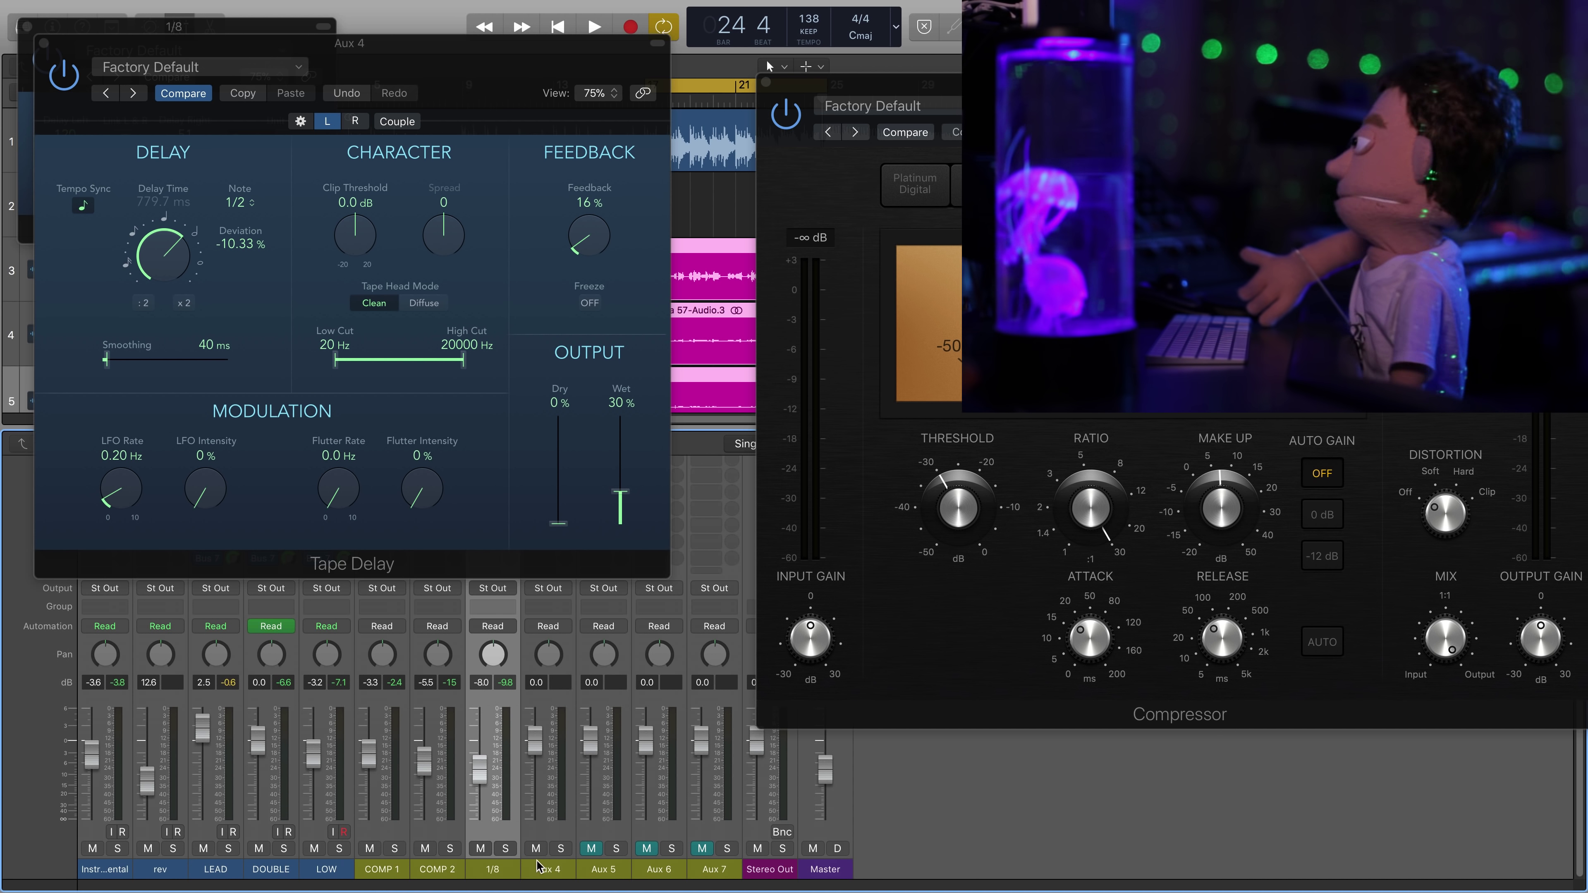
double_click(545, 869)
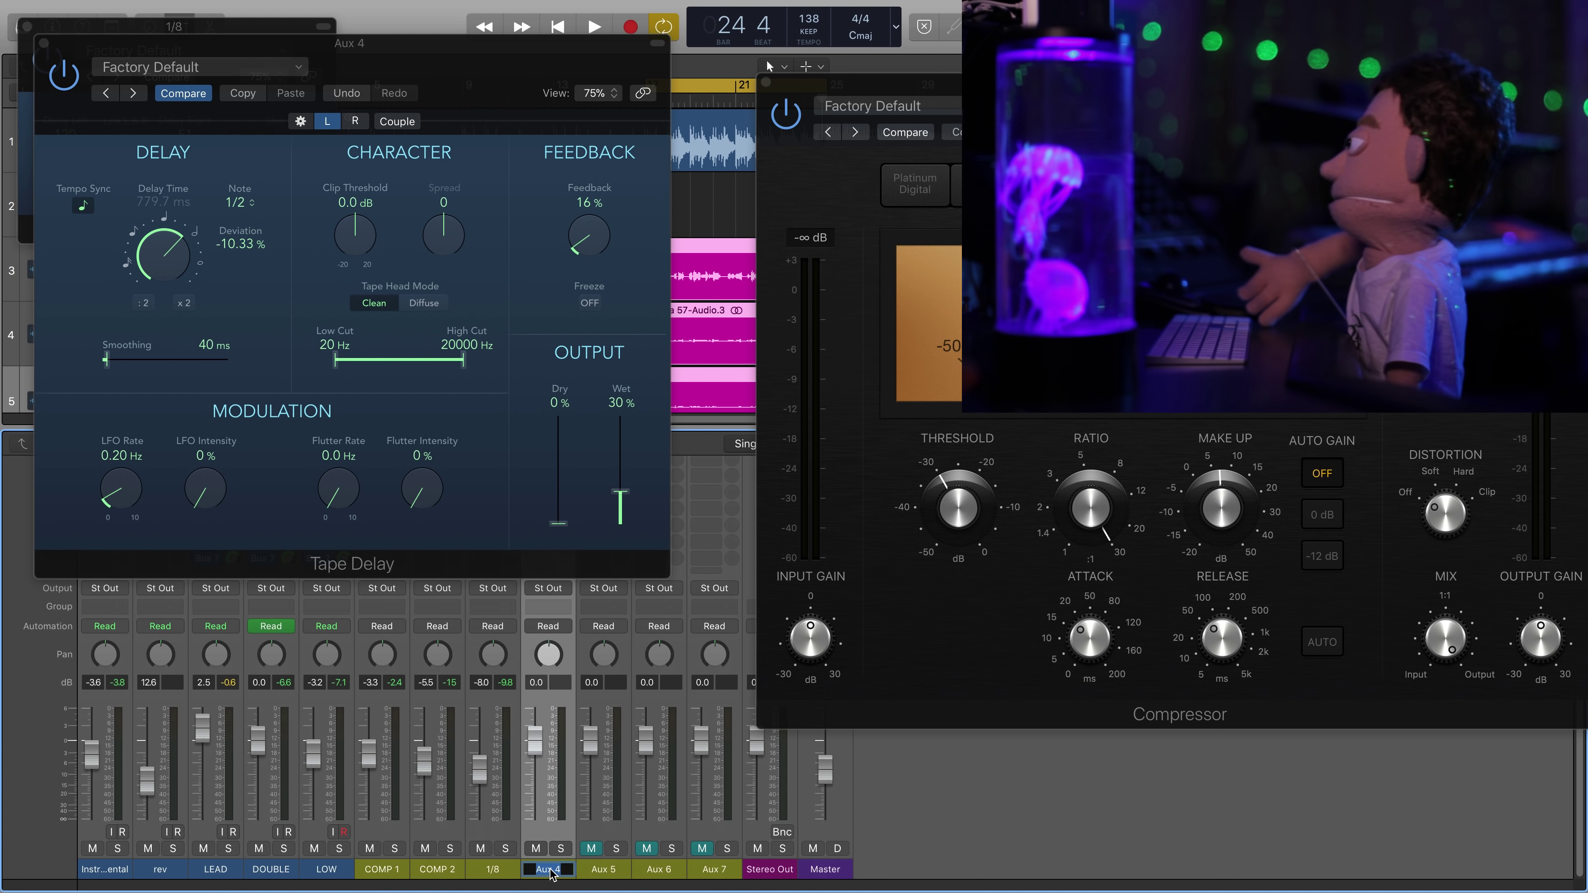
text(1/2)
key(Return)
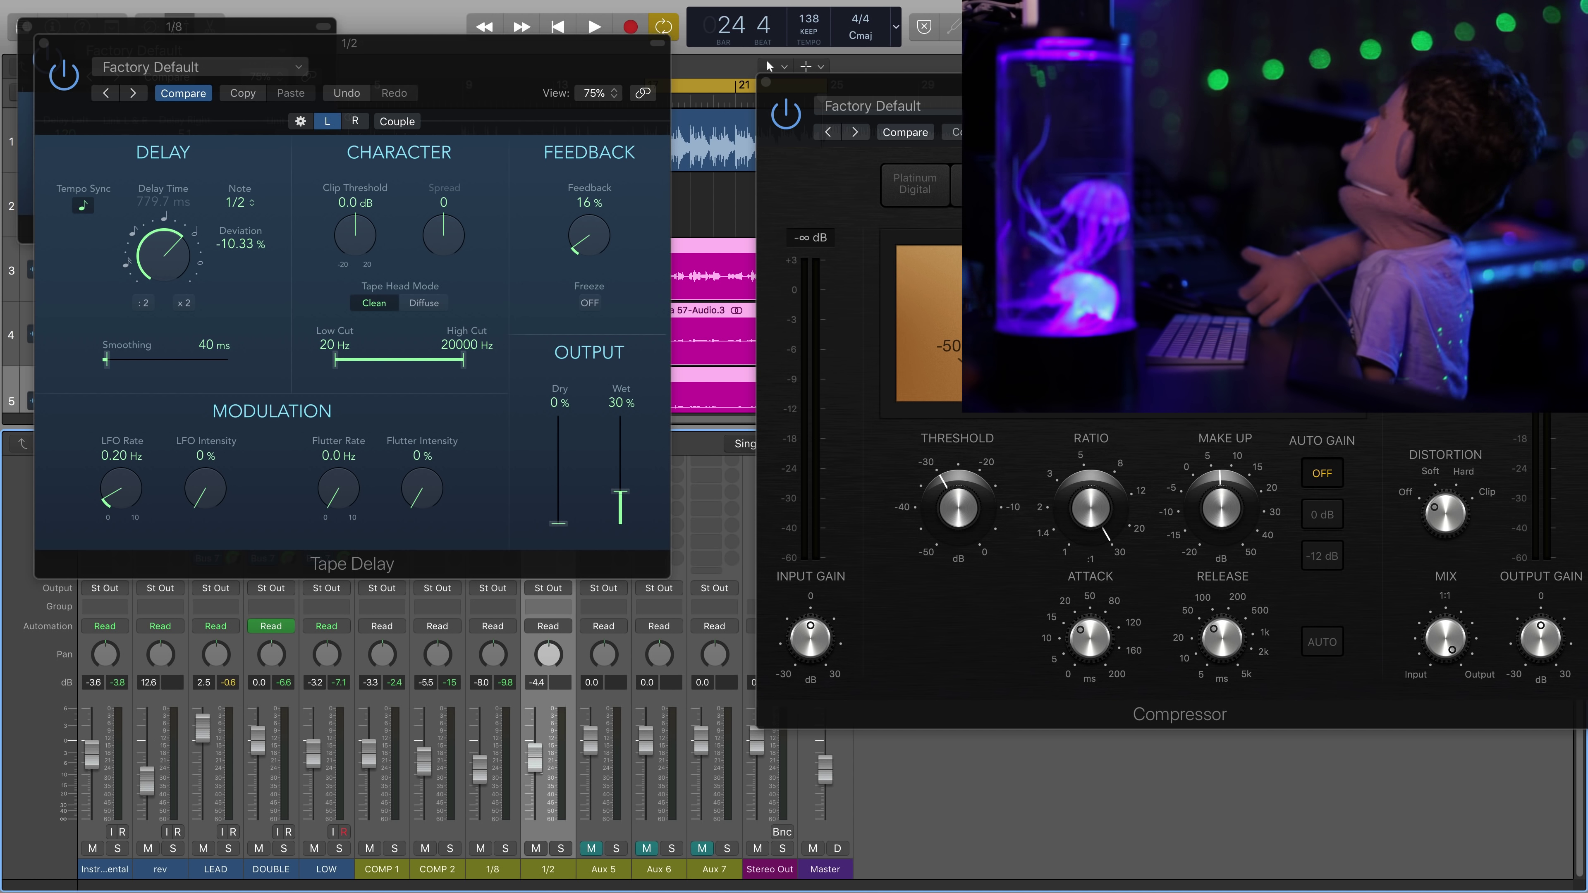
- Set the tape delay to 42 spread, 170 Hz low cut, 2900 Hz high cut, 33% wet, -1% deviation
key(space)
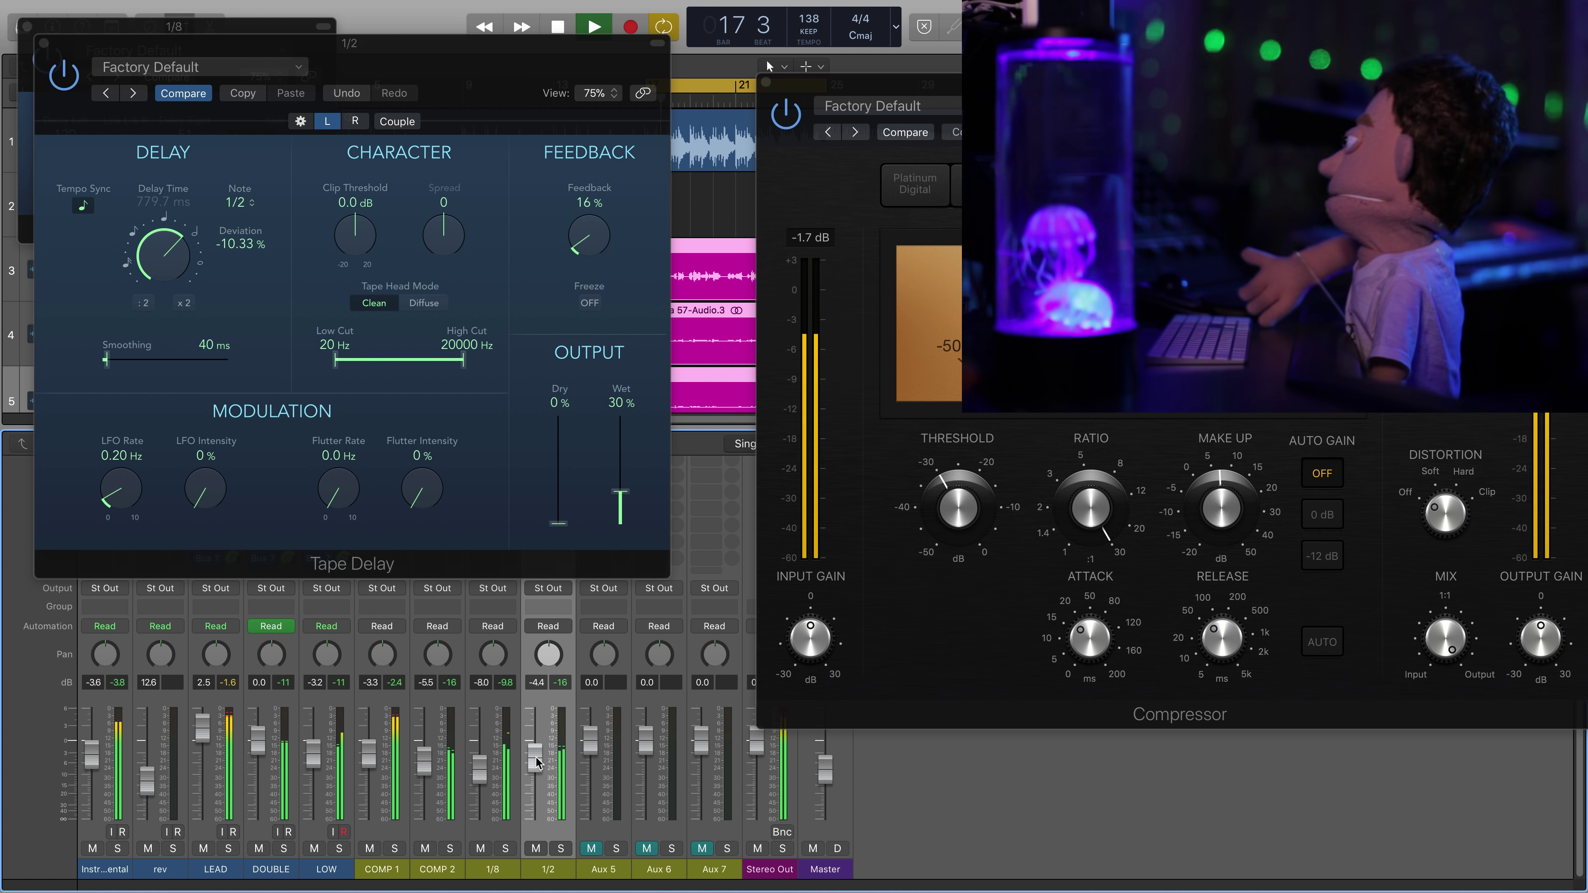
drag(444, 235, 443, 210)
drag(463, 360, 428, 359)
drag(336, 360, 375, 360)
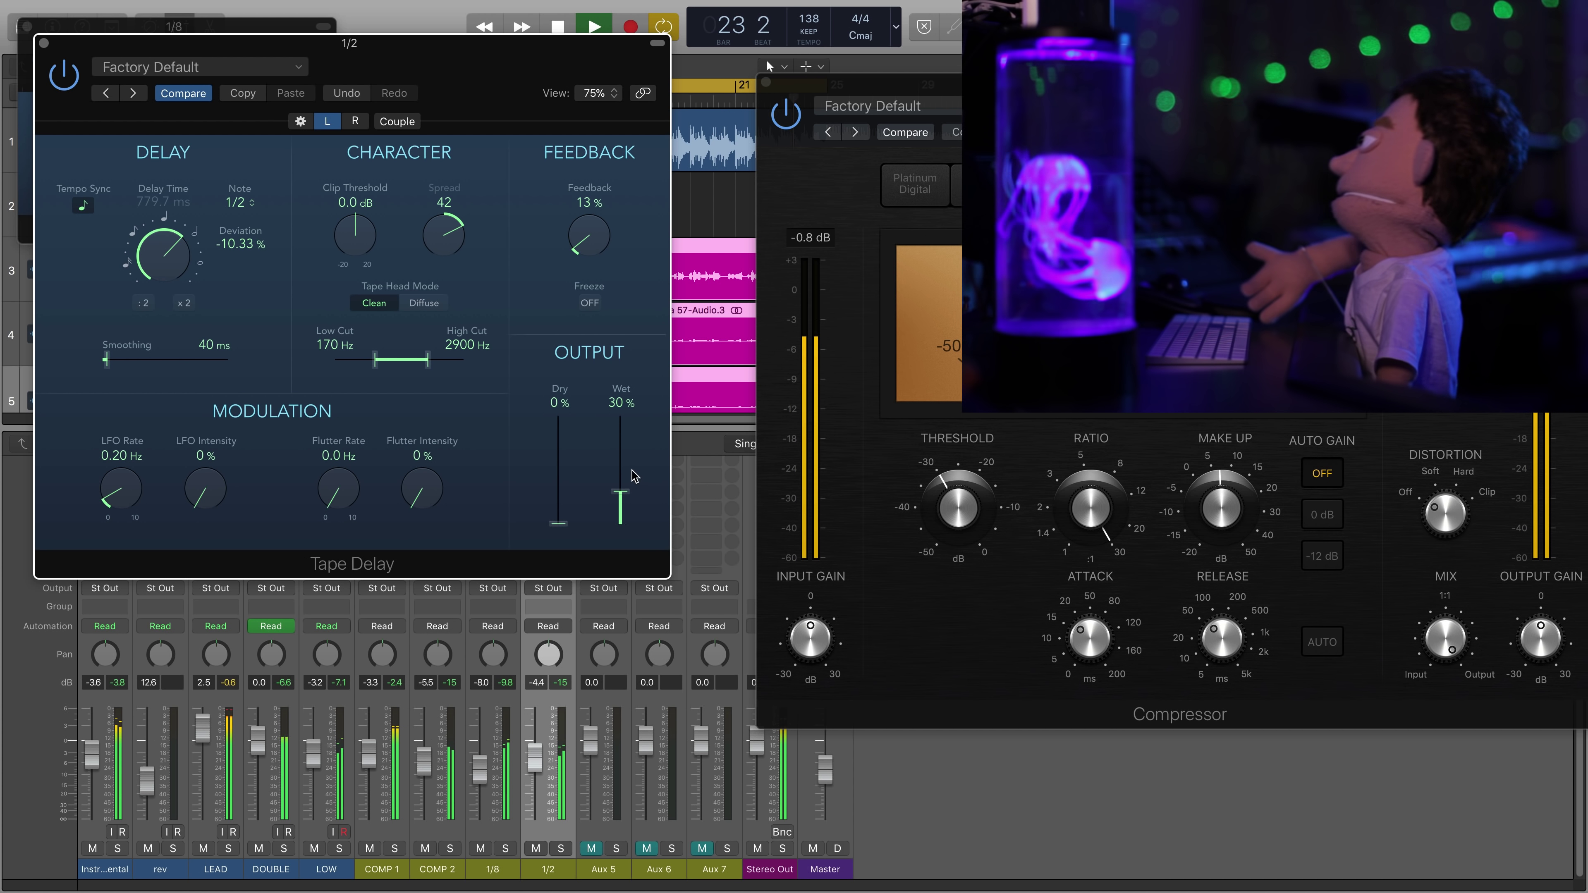
drag(620, 496, 619, 492)
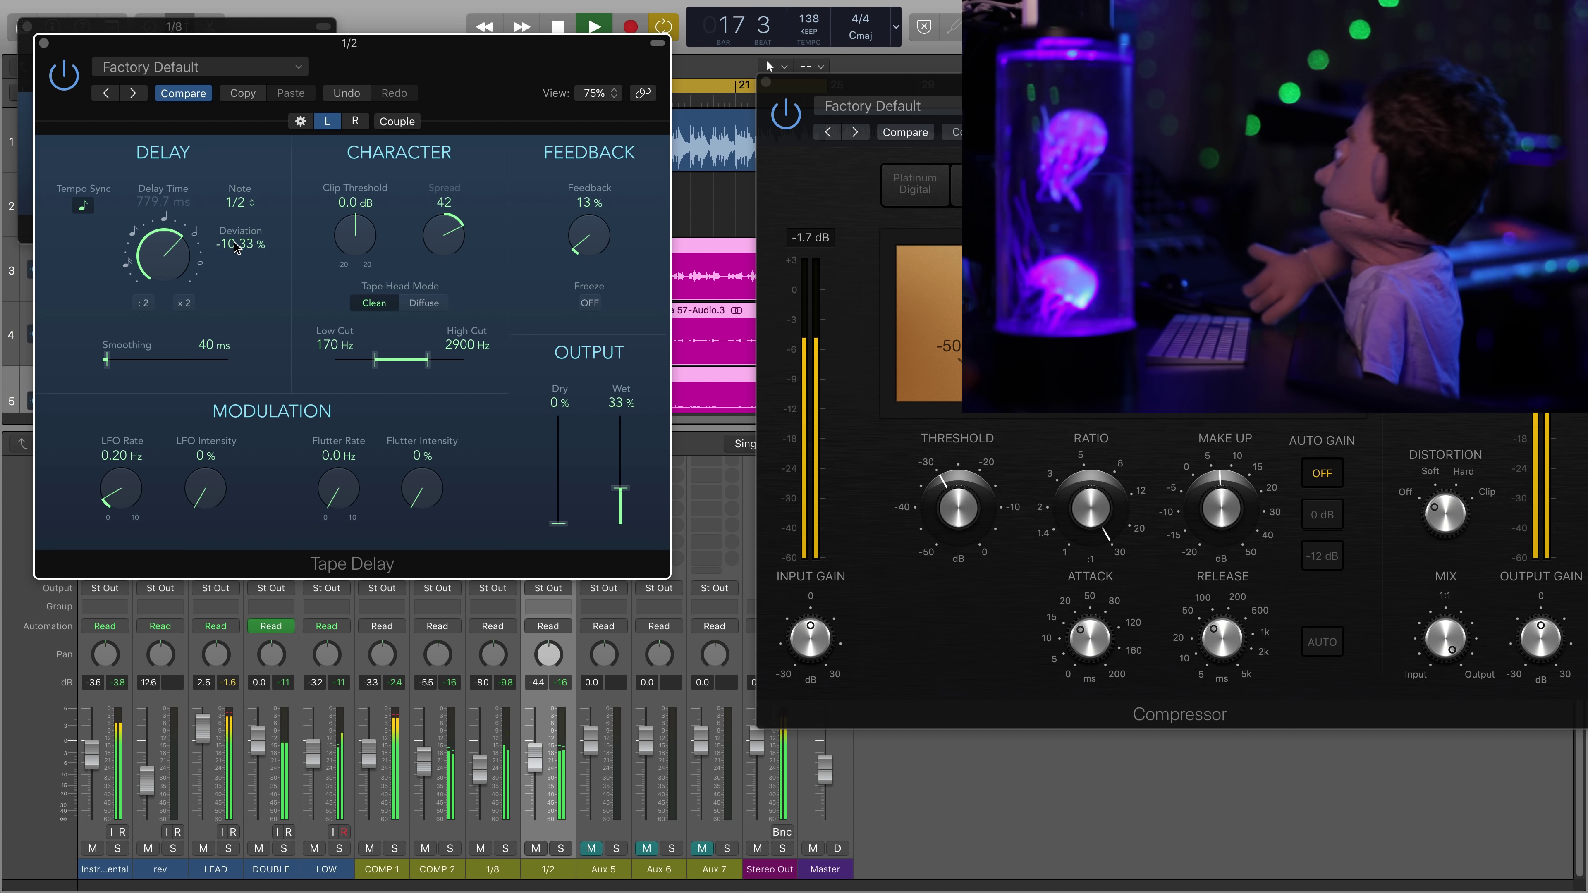
mouse_move(234, 245)
mouse_down()
mouse_move(248, 211)
mouse_move(250, 236)
mouse_up()
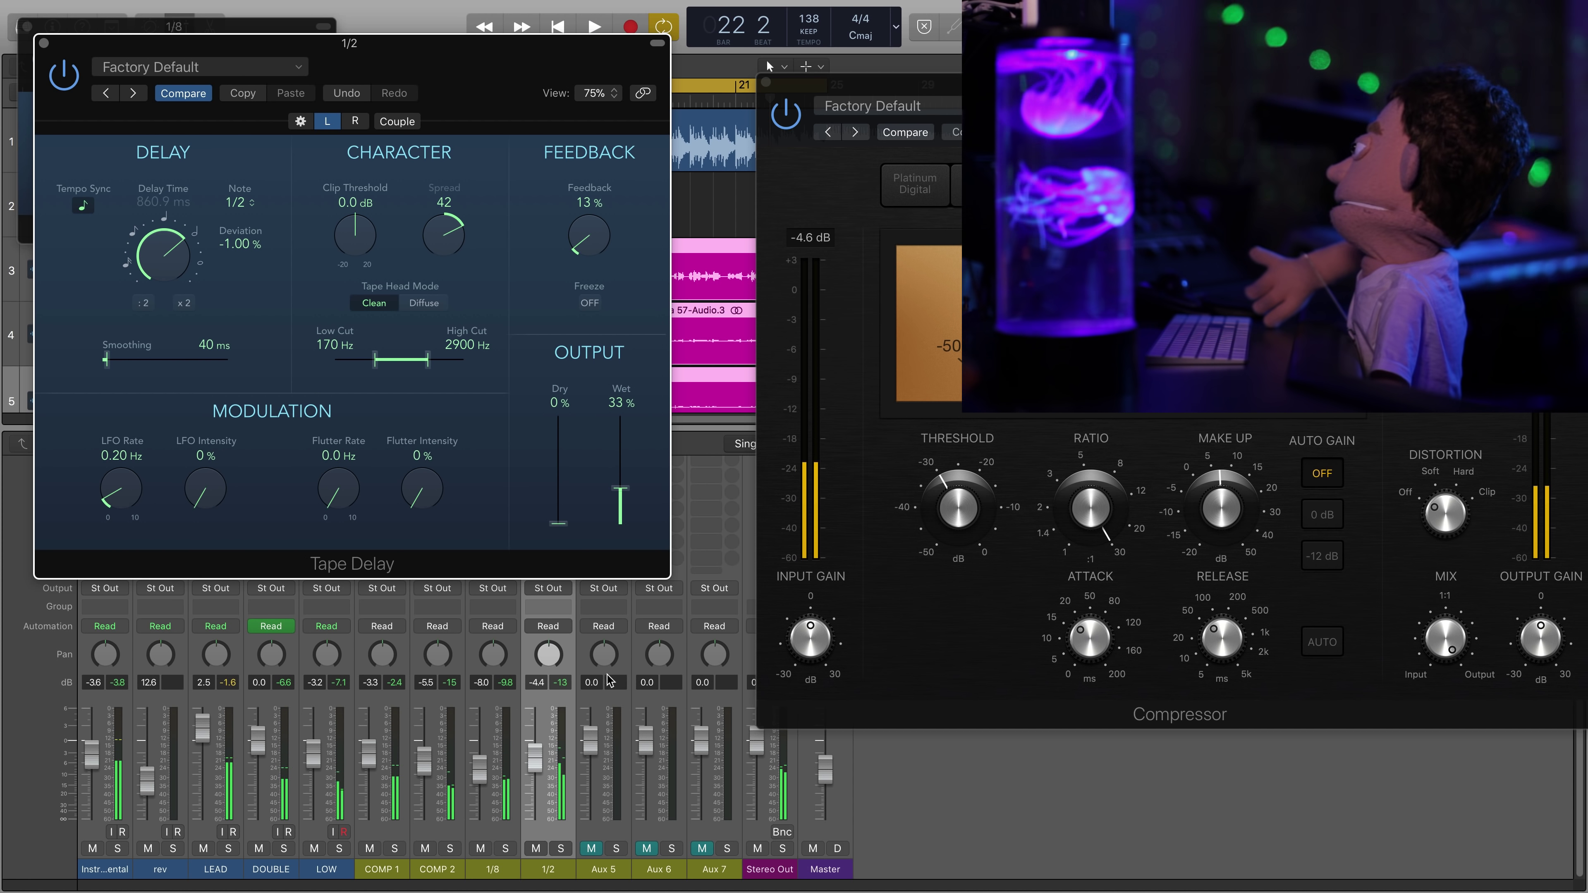
key(space)
- Close the delay windows and add a stereo ChromaVerb after the tape delay on the 1/2 bus
click(46, 44)
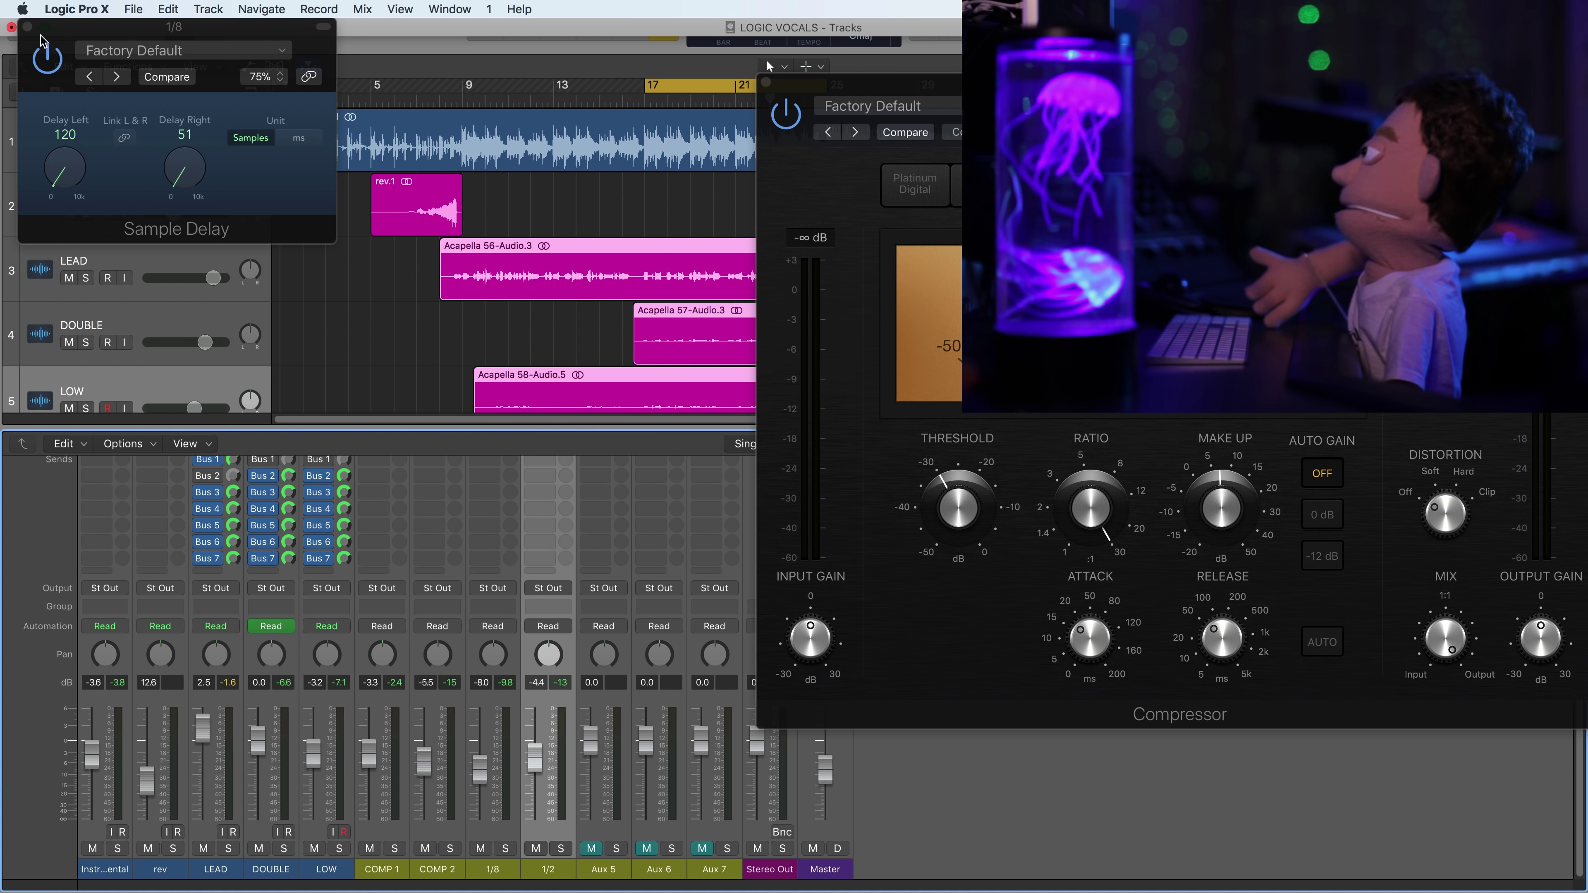
click(26, 26)
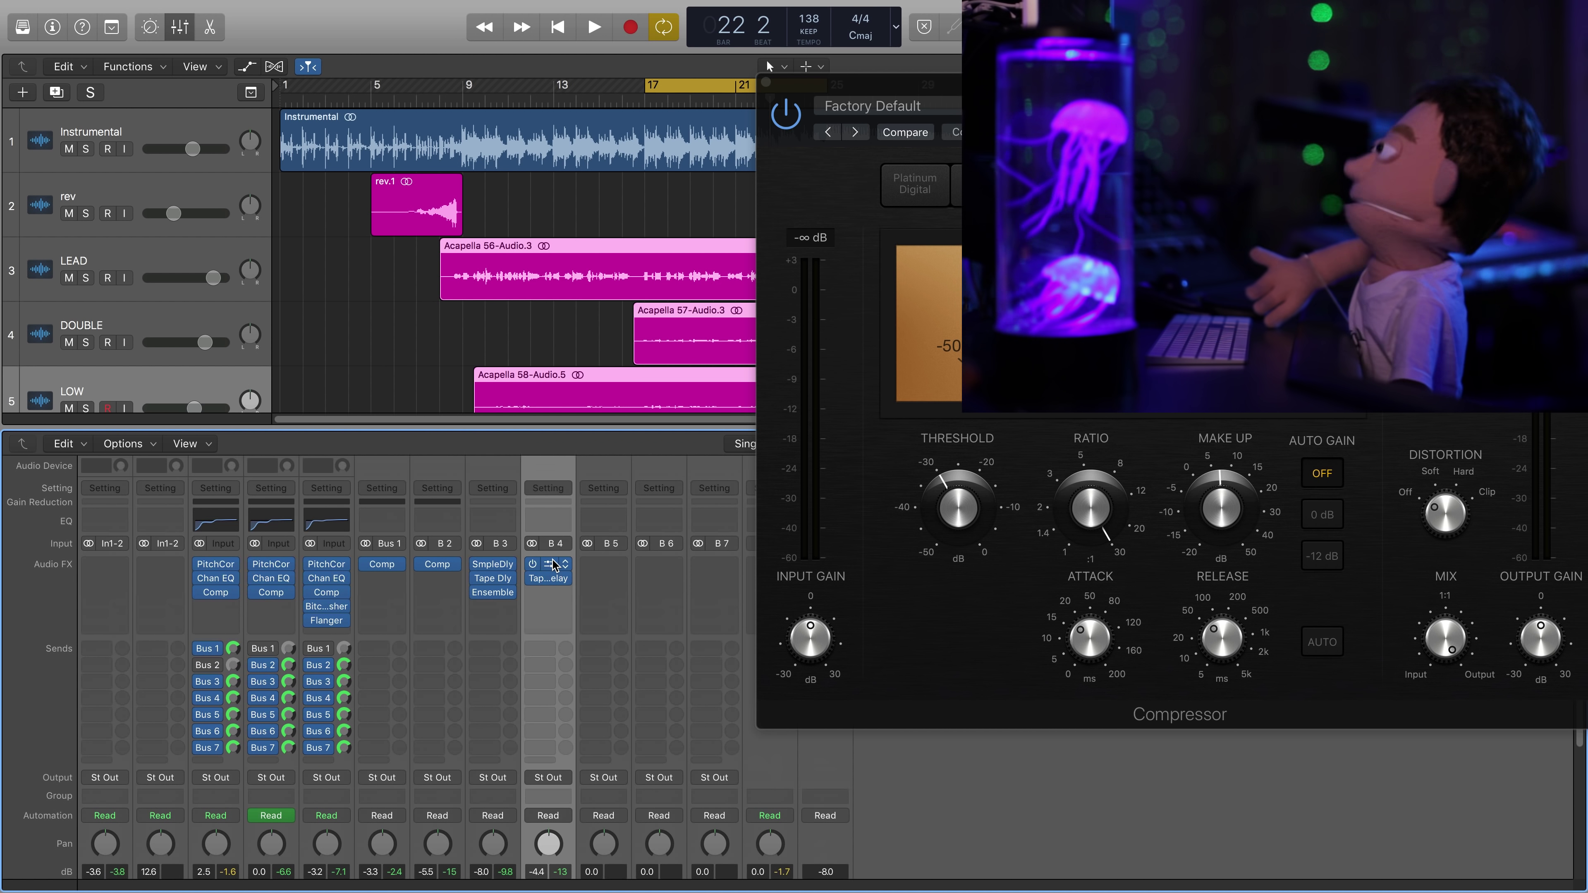
click(550, 592)
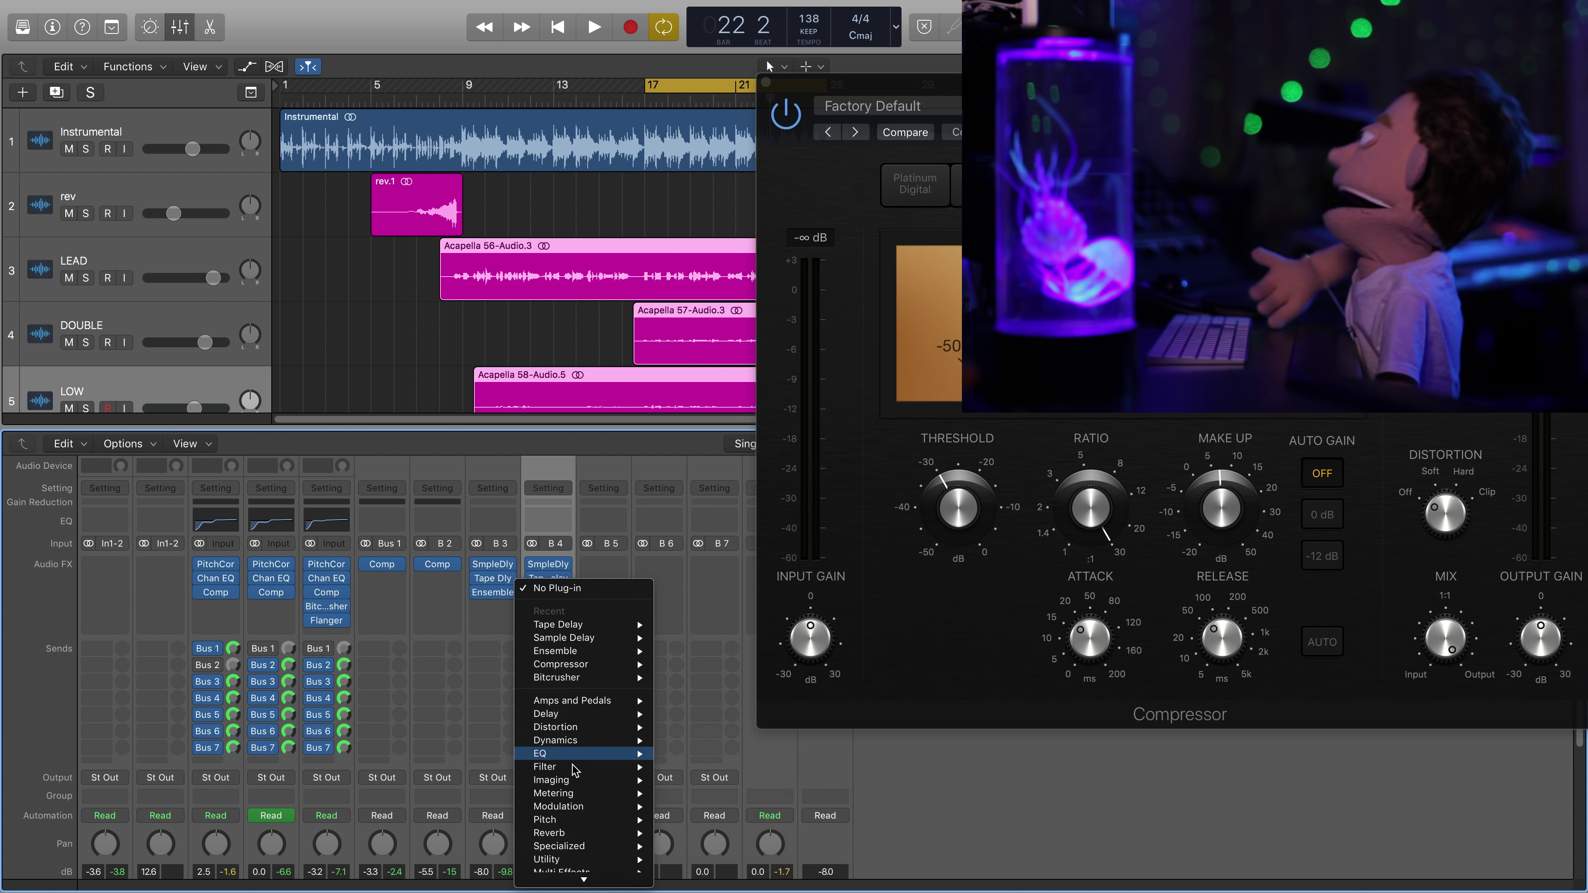
mouse_move(588, 838)
mouse_move(719, 834)
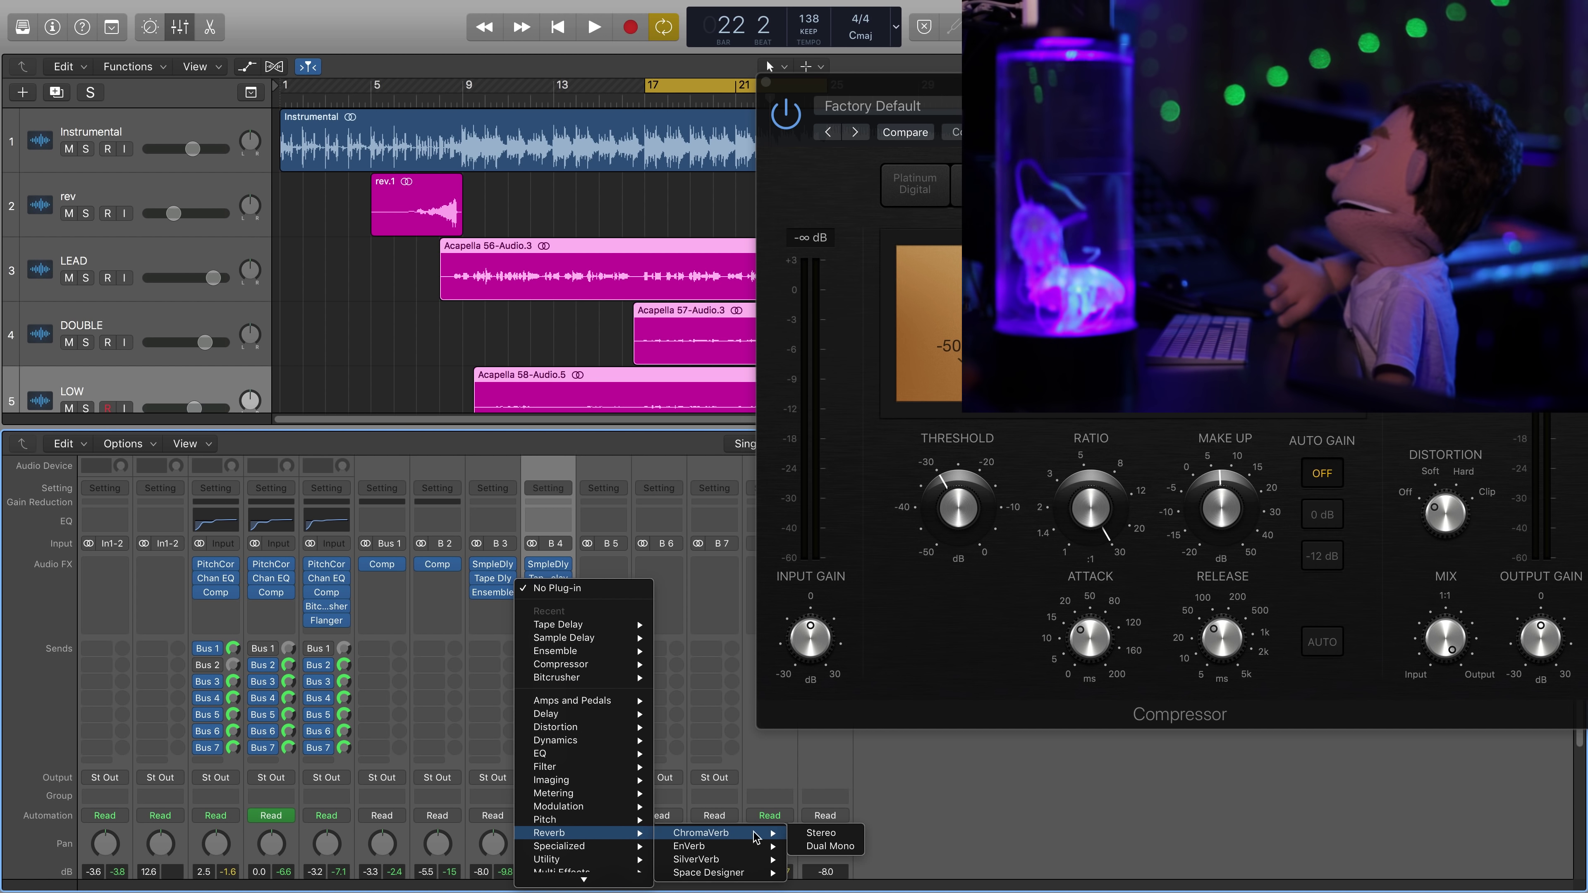
click(842, 832)
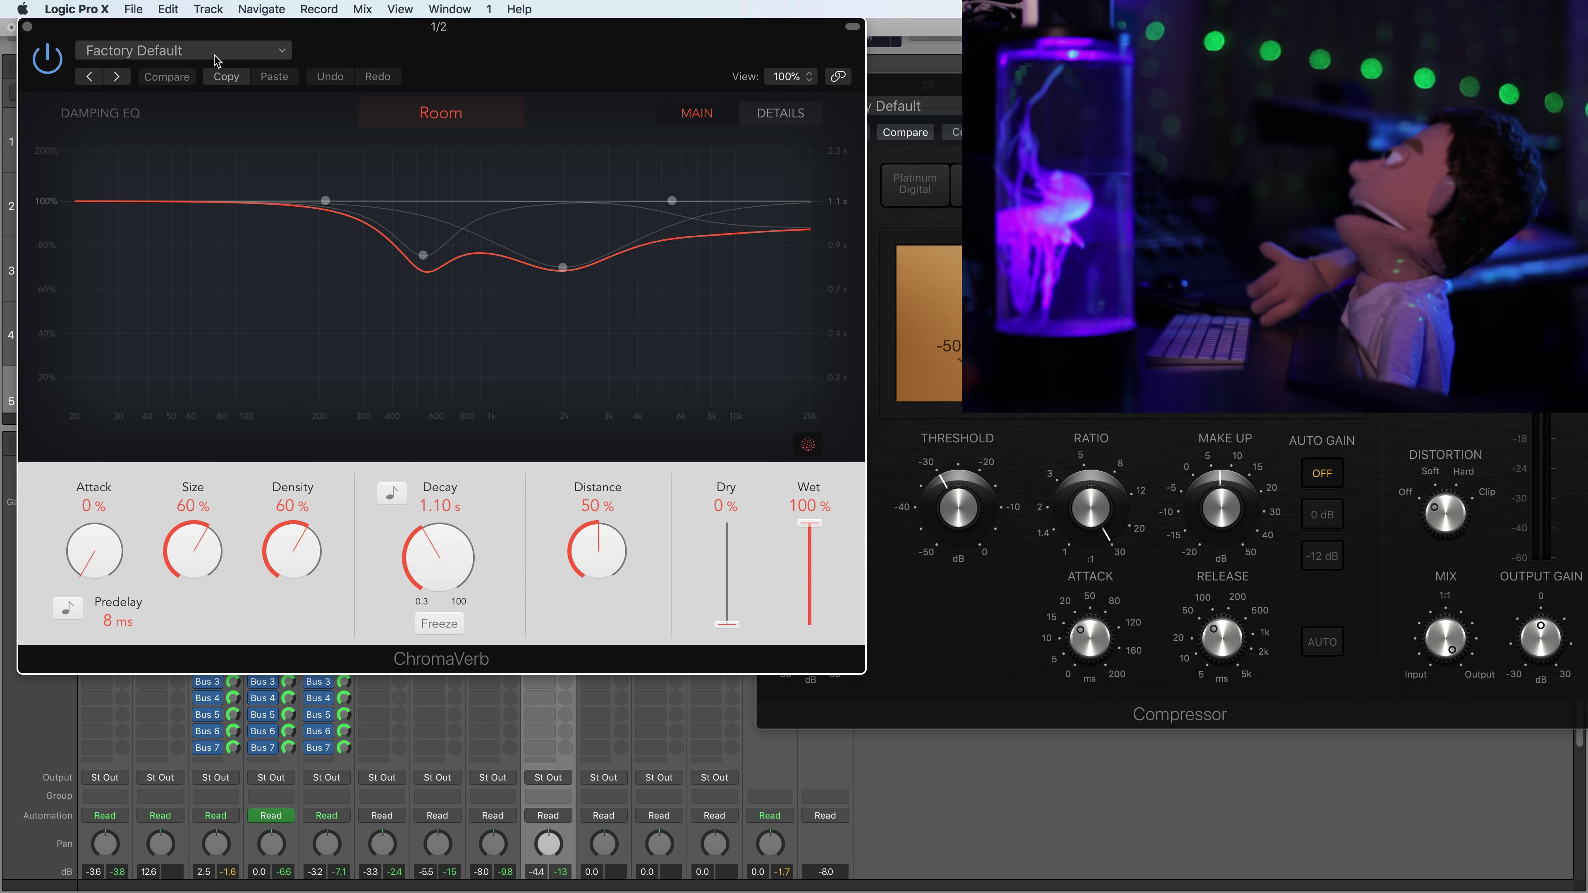
click(27, 26)
- Play from bar 17 and bring the ChromaVerb's dry and wet levels up to about 75%
scroll(532, 612, down, 1)
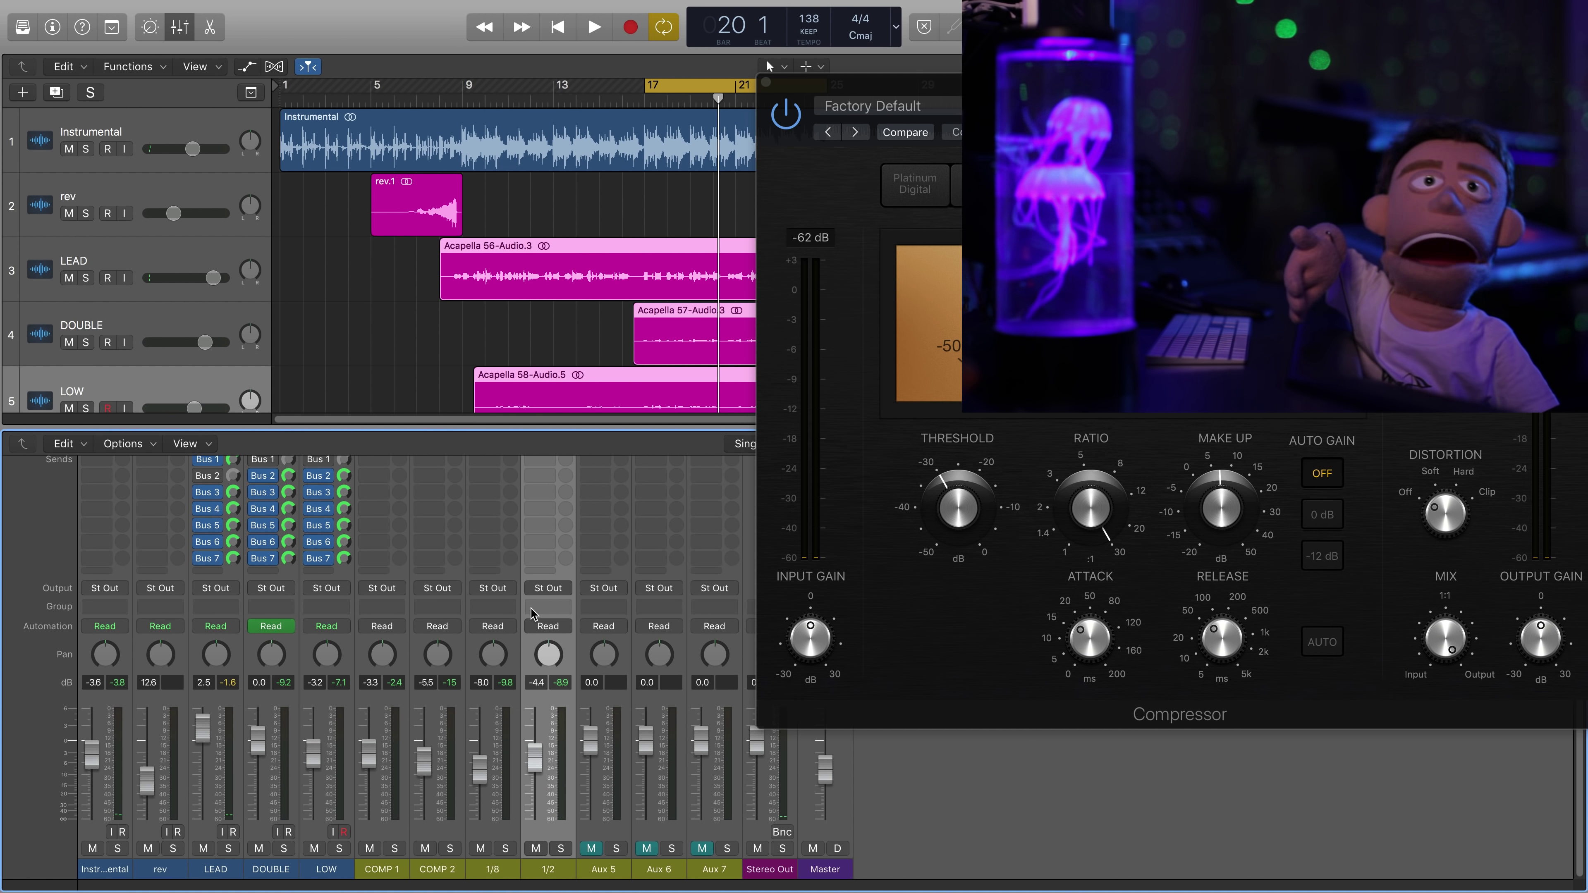
key(space)
scroll(532, 613, up, 5)
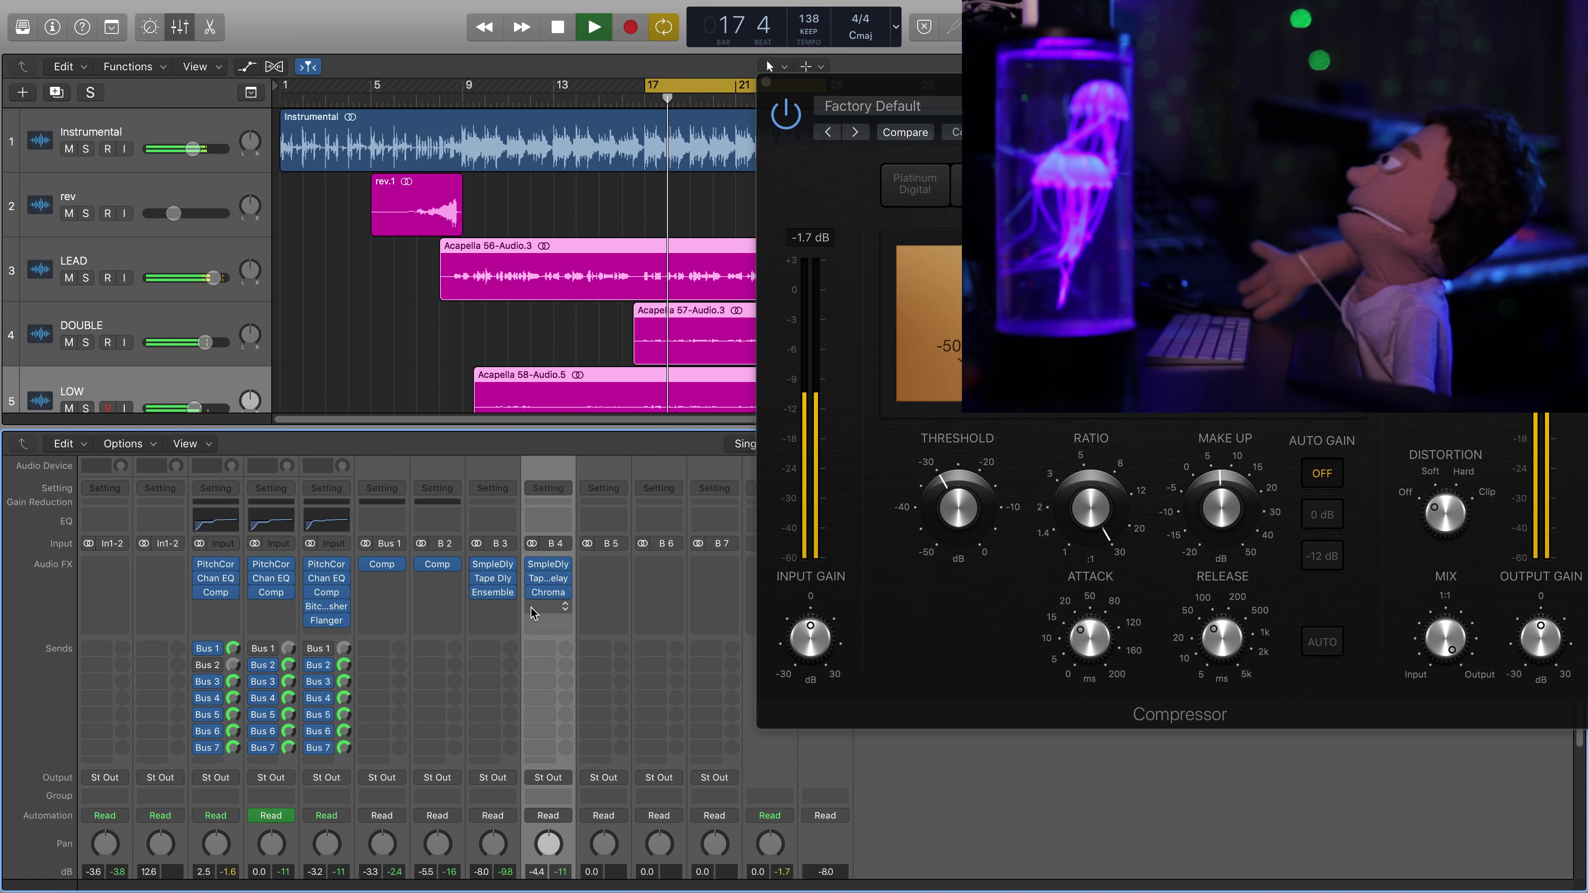
scroll(532, 612, down, 5)
scroll(538, 607, up, 5)
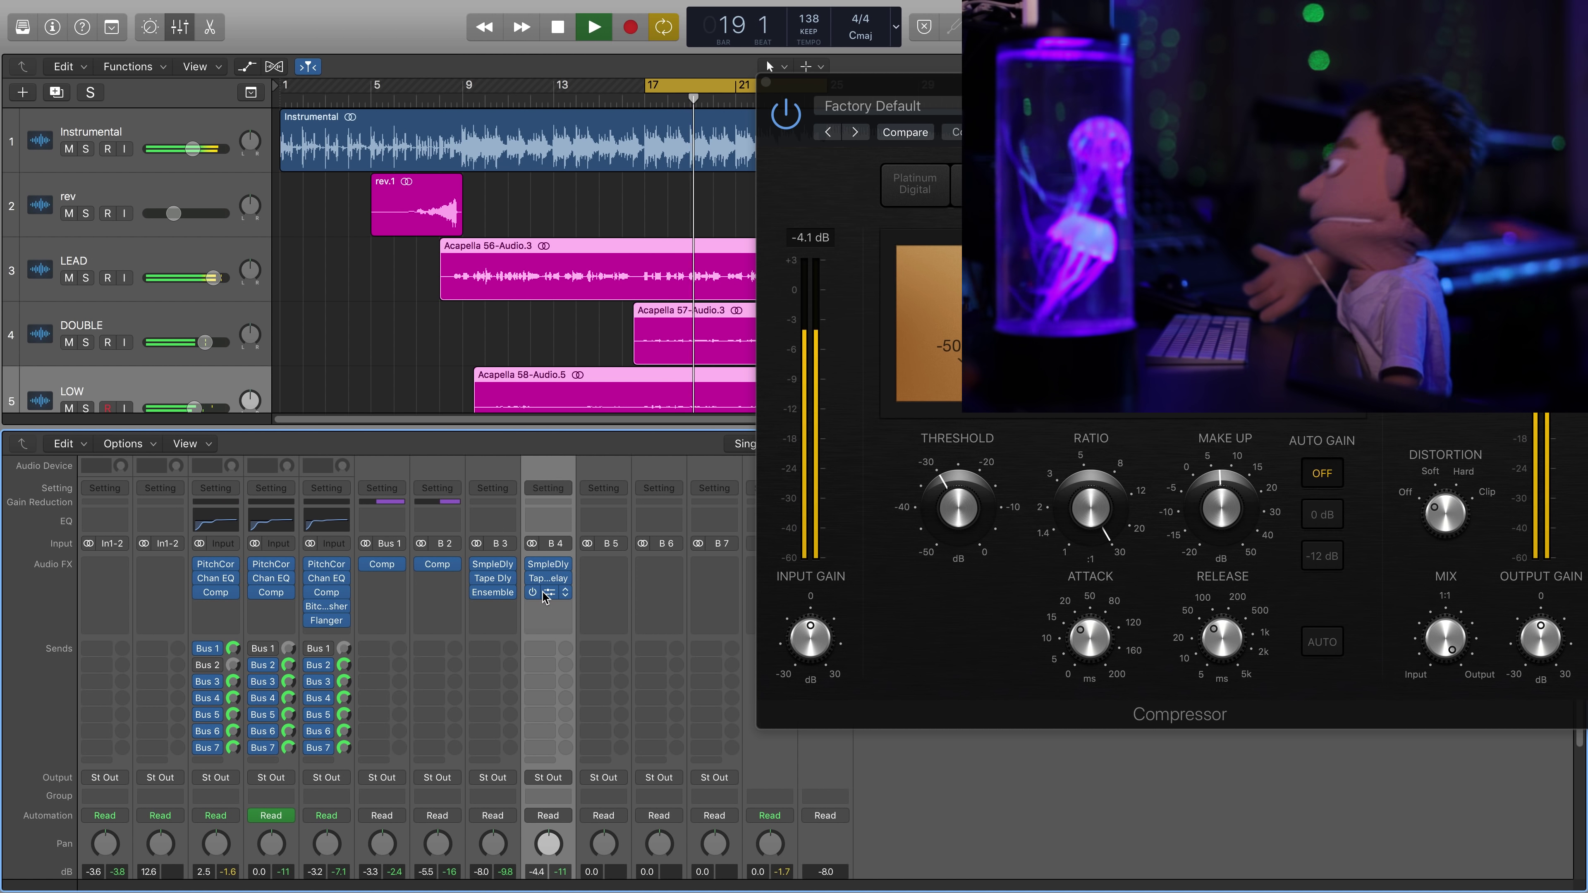
click(545, 594)
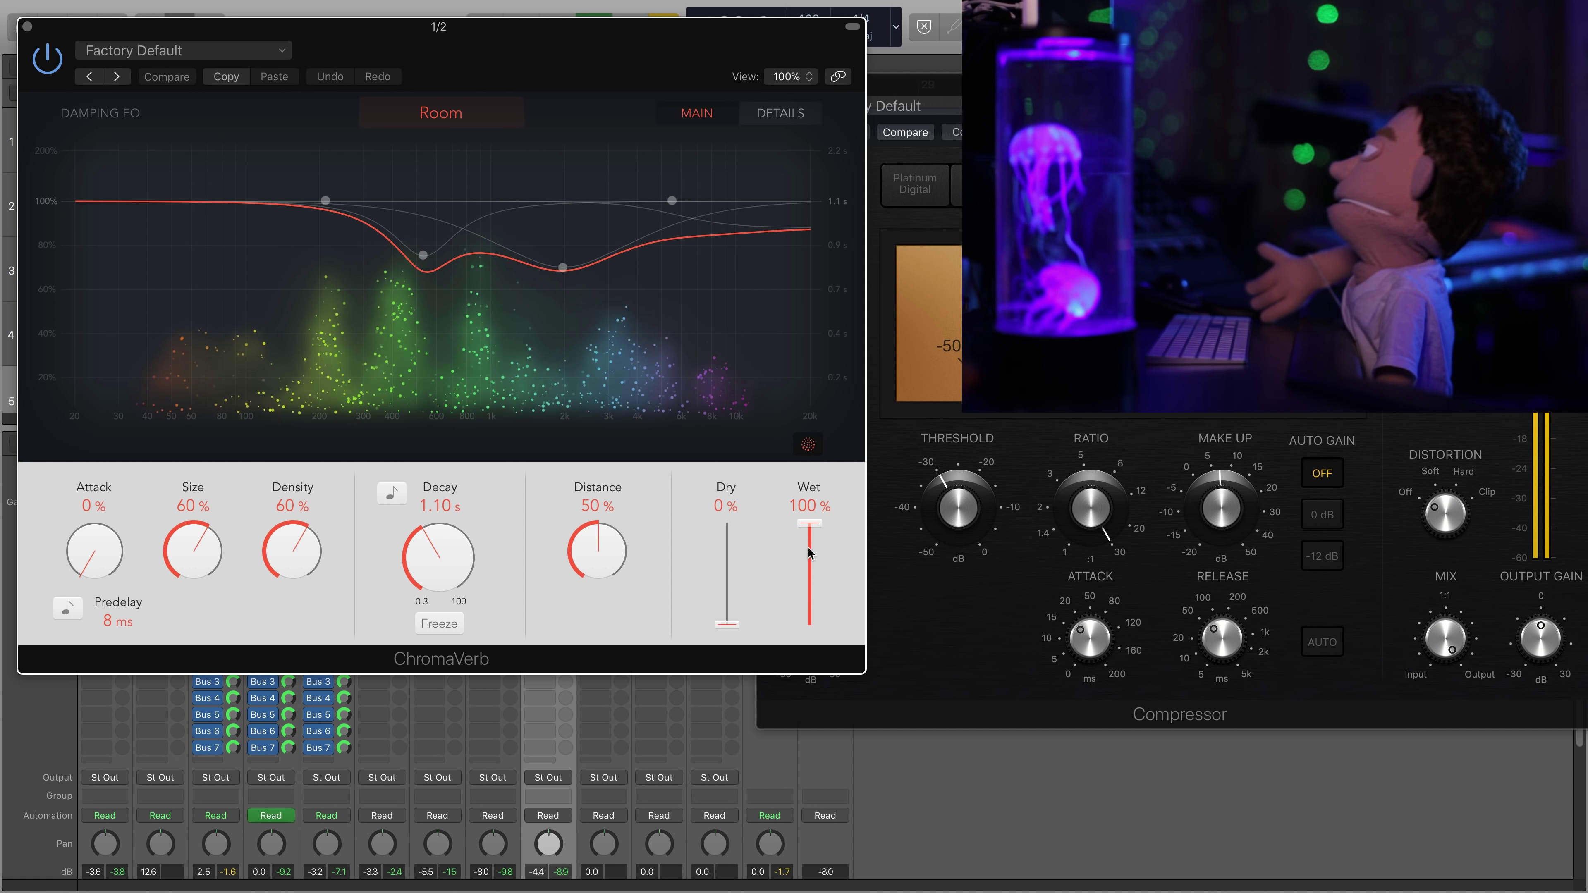
drag(727, 622, 815, 571)
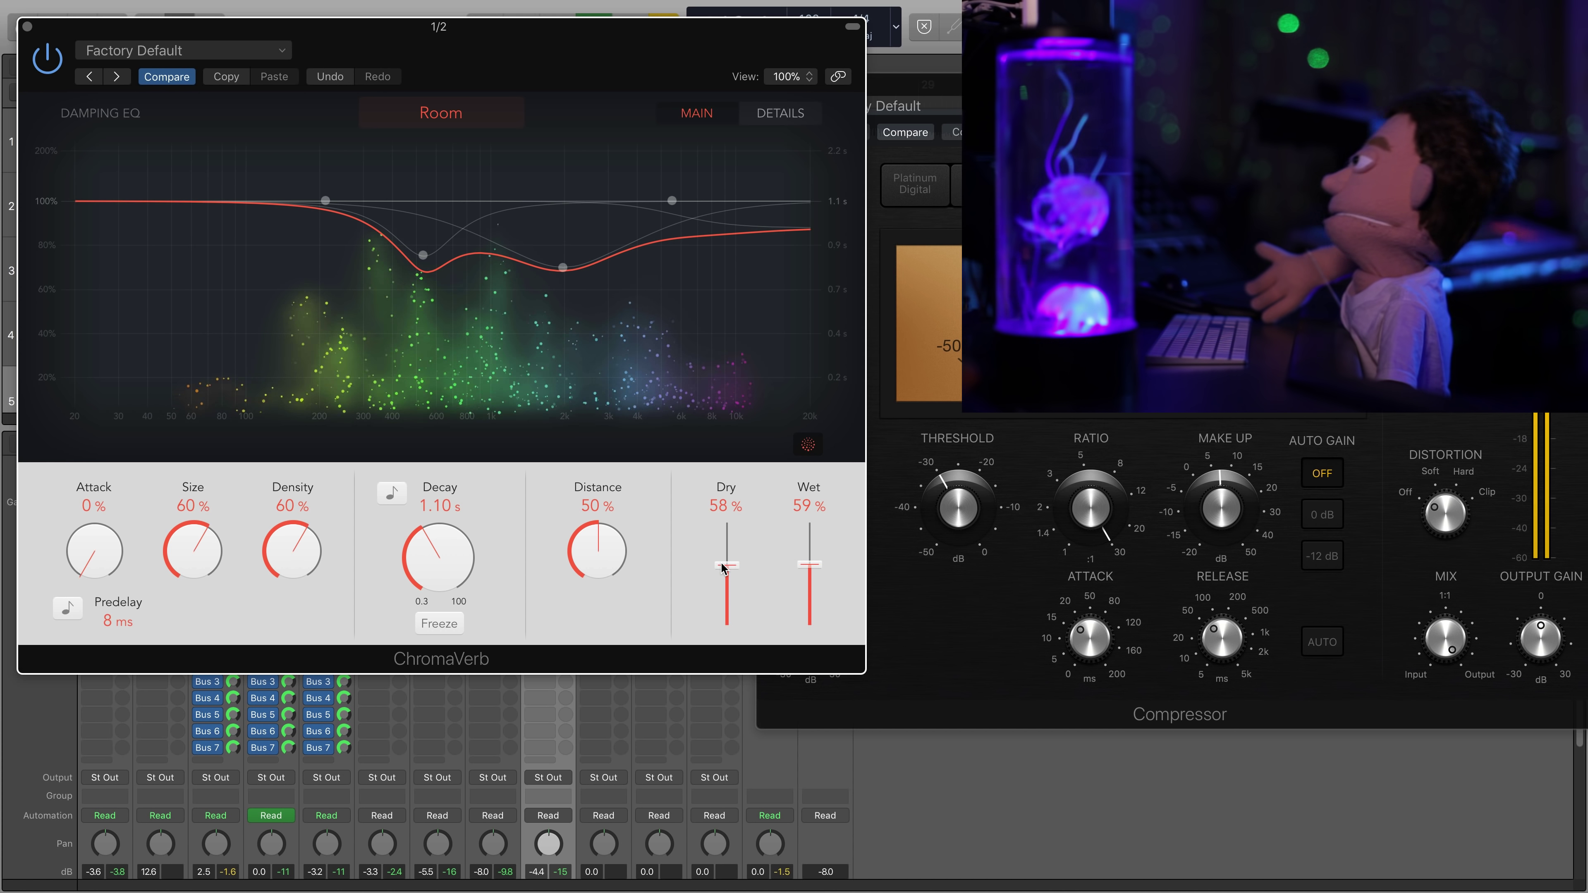
drag(737, 568, 801, 549)
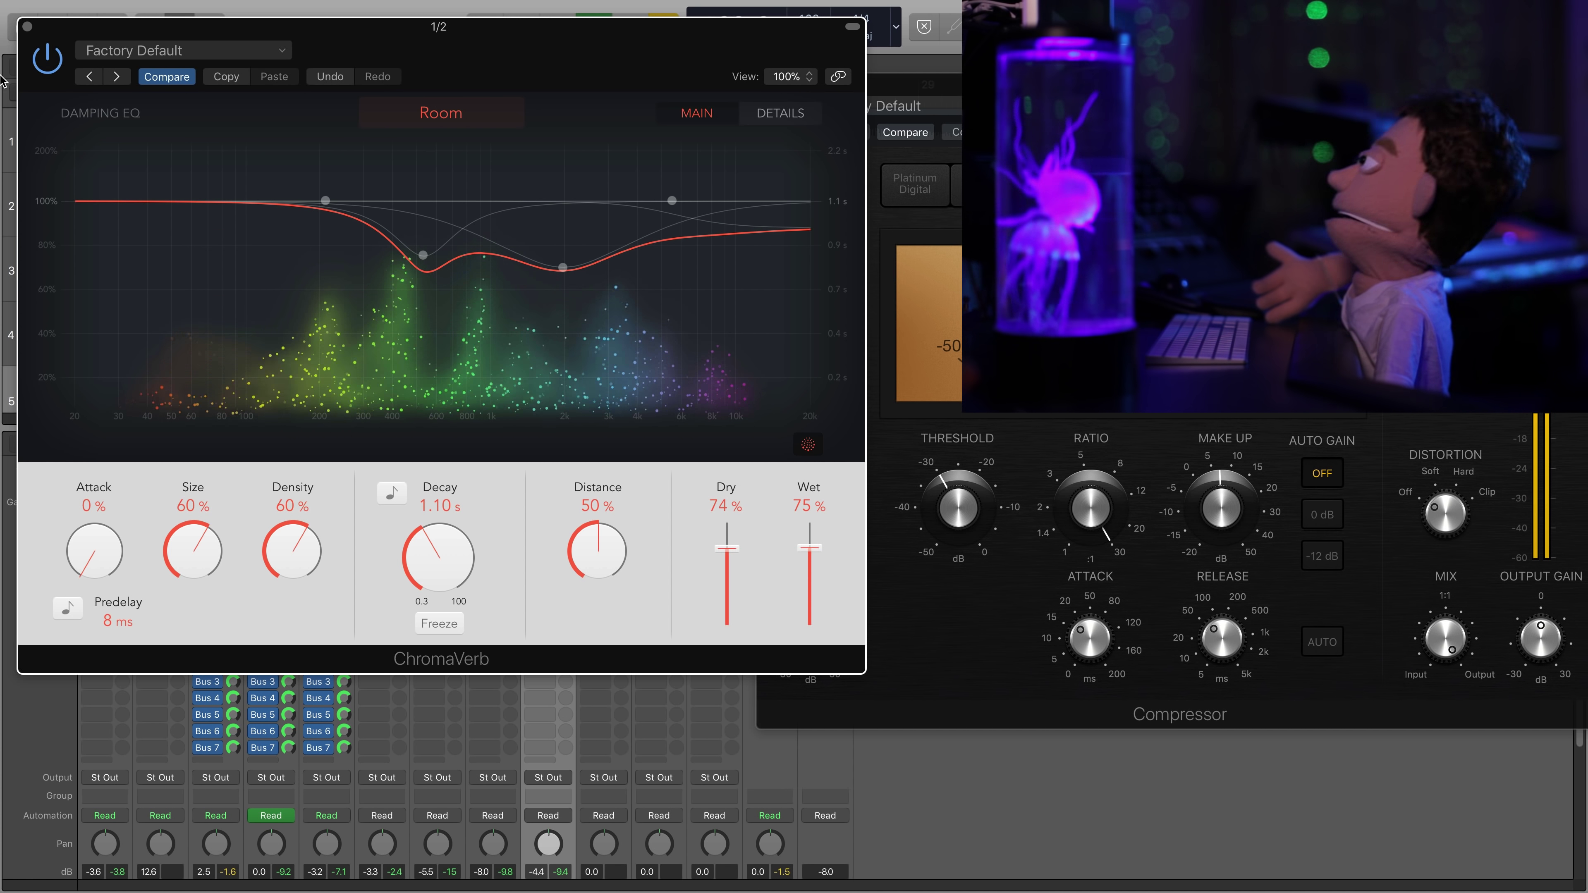
- Close the ChromaVerb and Compressor windows and stop playback, leaving the 1/2 bus chain visible
click(28, 28)
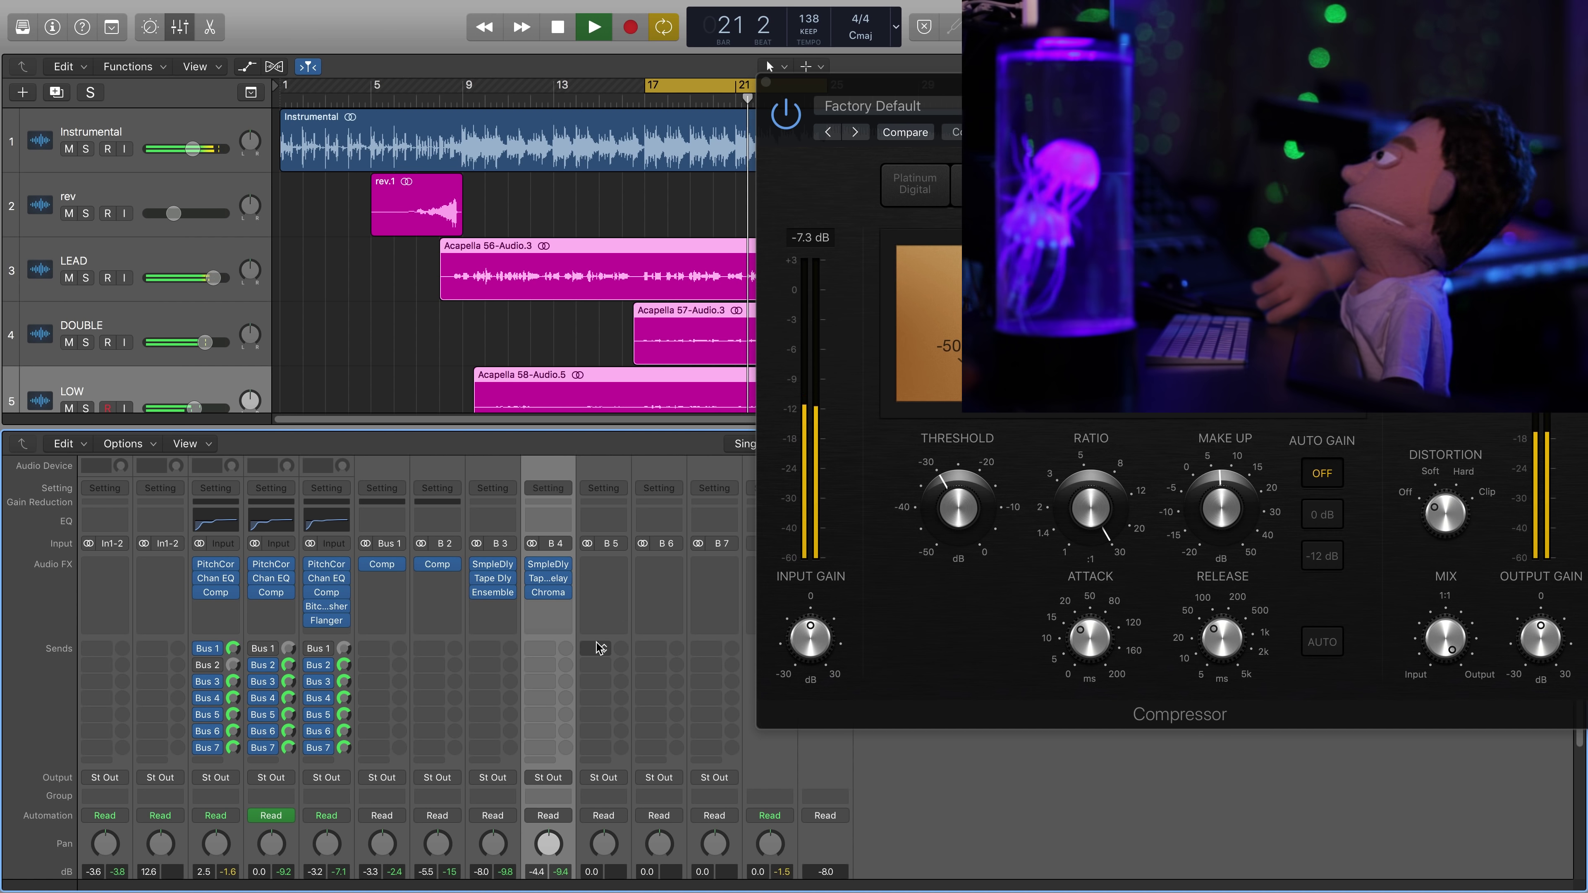
click(766, 85)
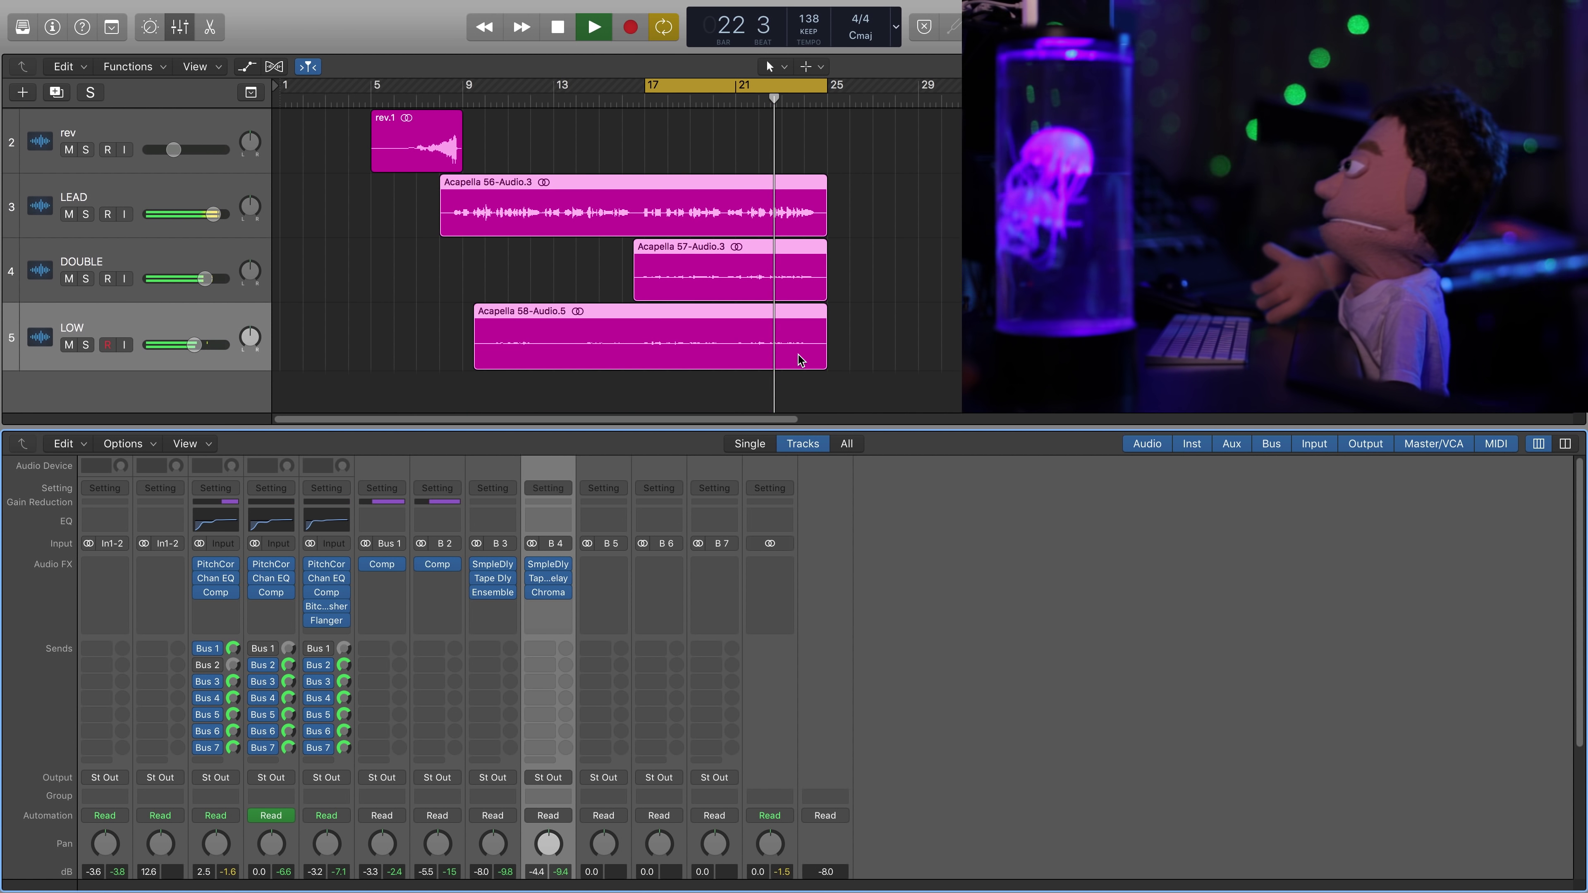
scroll(813, 262, down, 2)
scroll(886, 567, down, 5)
scroll(885, 568, up, 5)
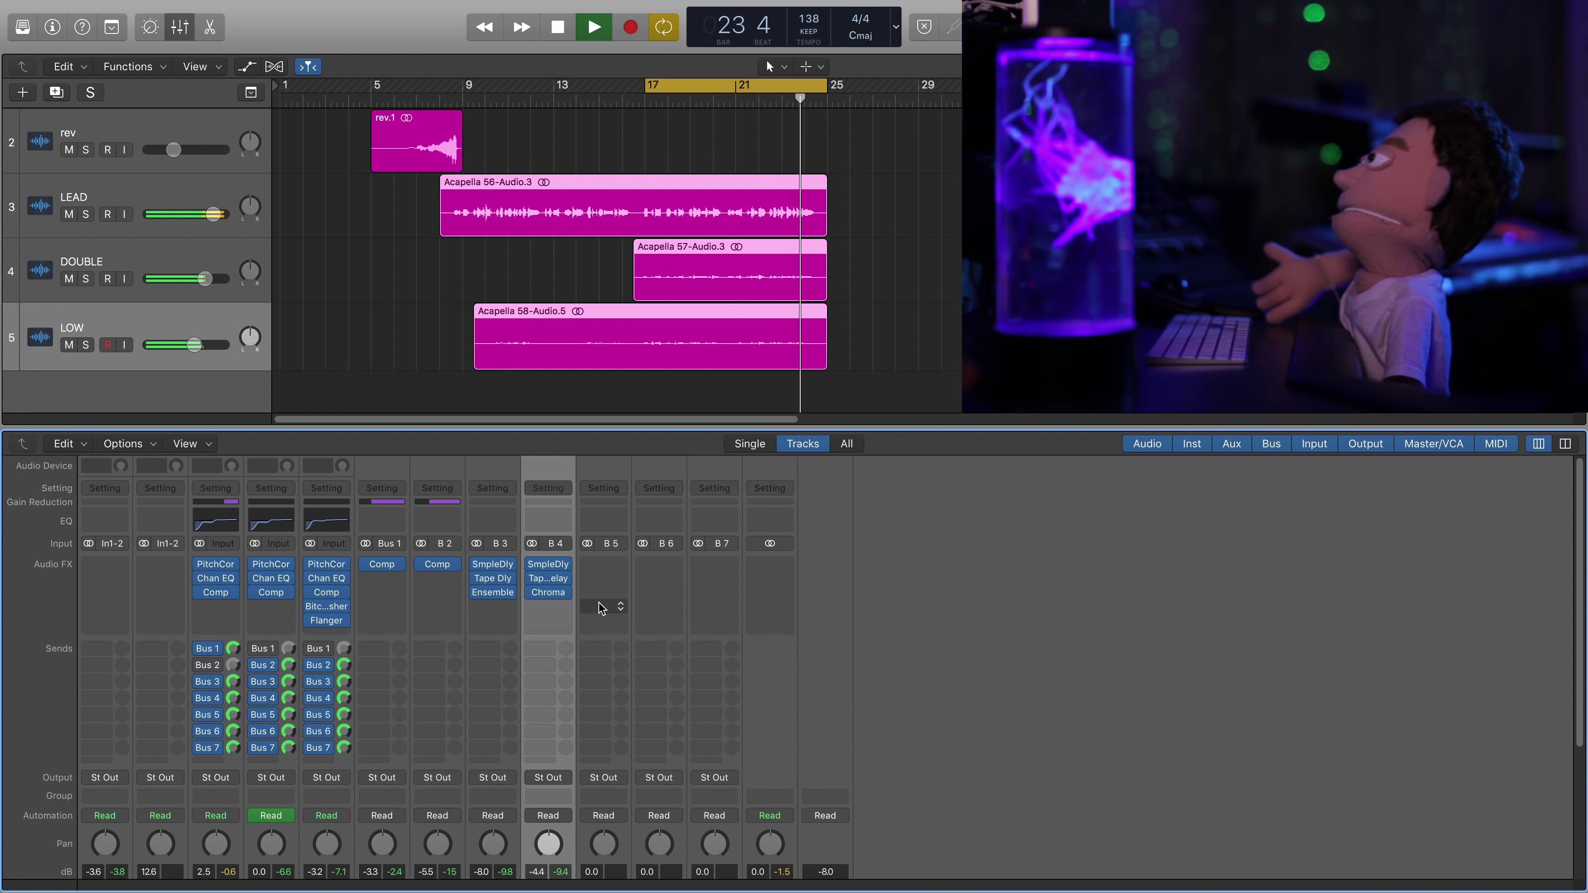
scroll(921, 603, down, 5)
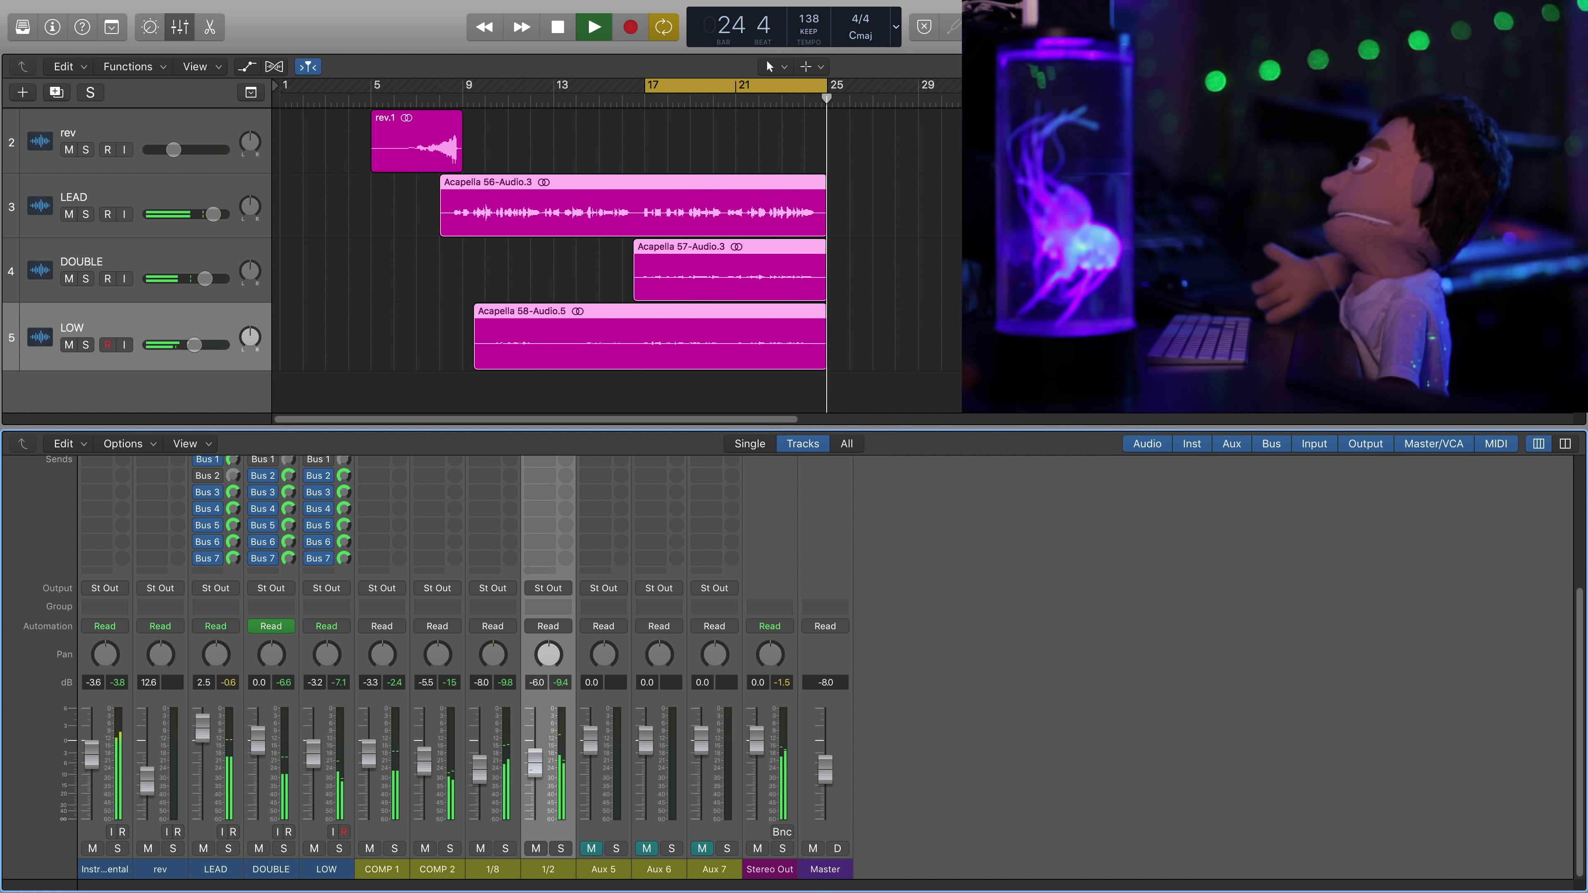
key(space)
scroll(681, 734, up, 1)
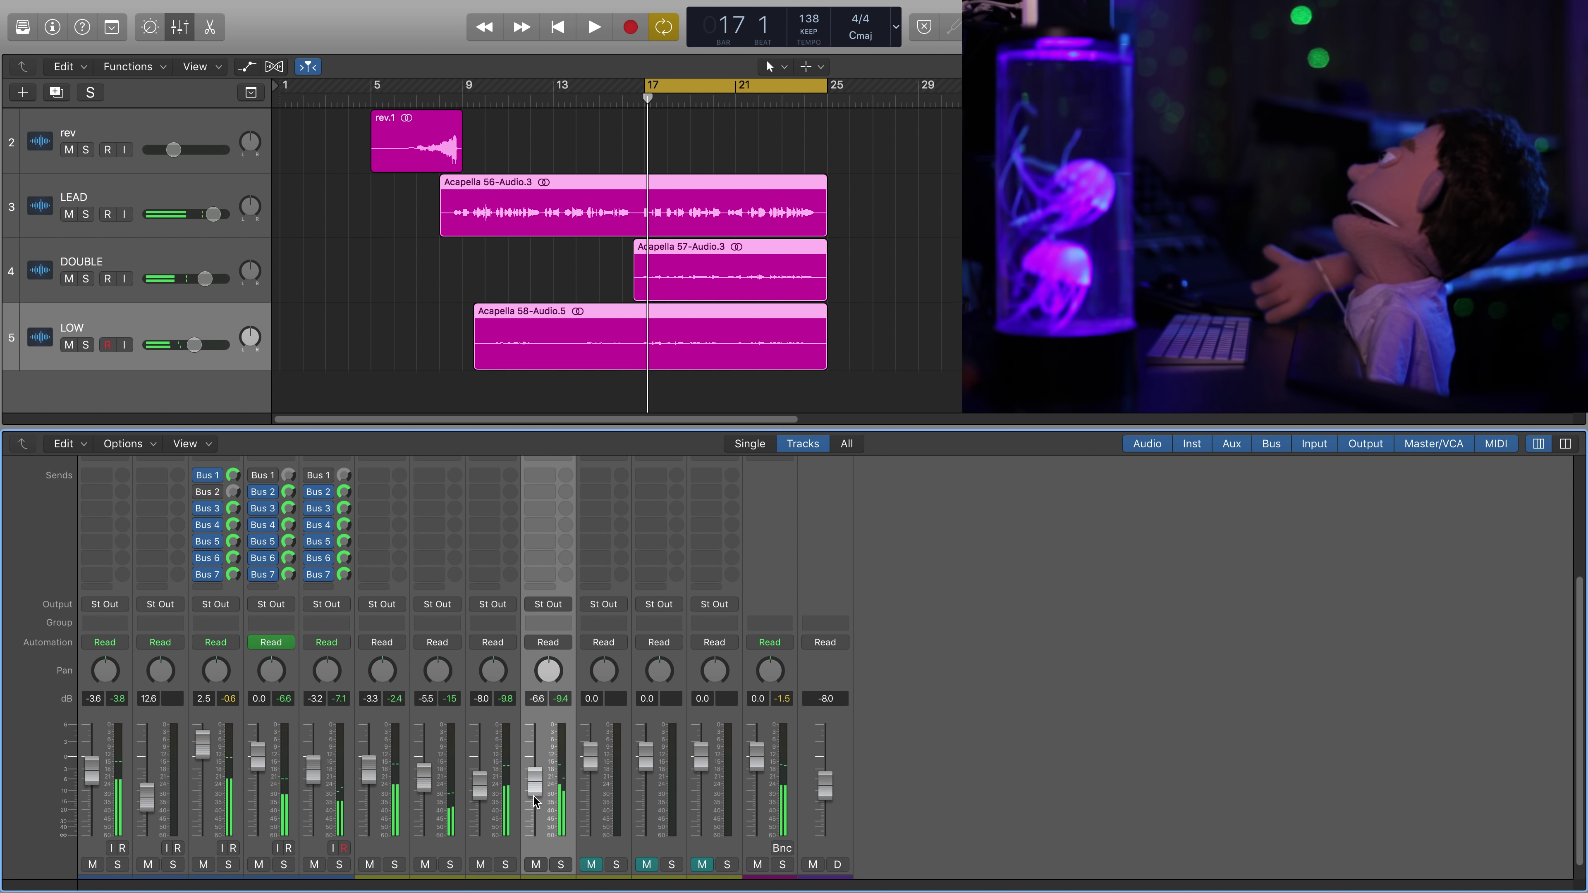
scroll(535, 794, up, 5)
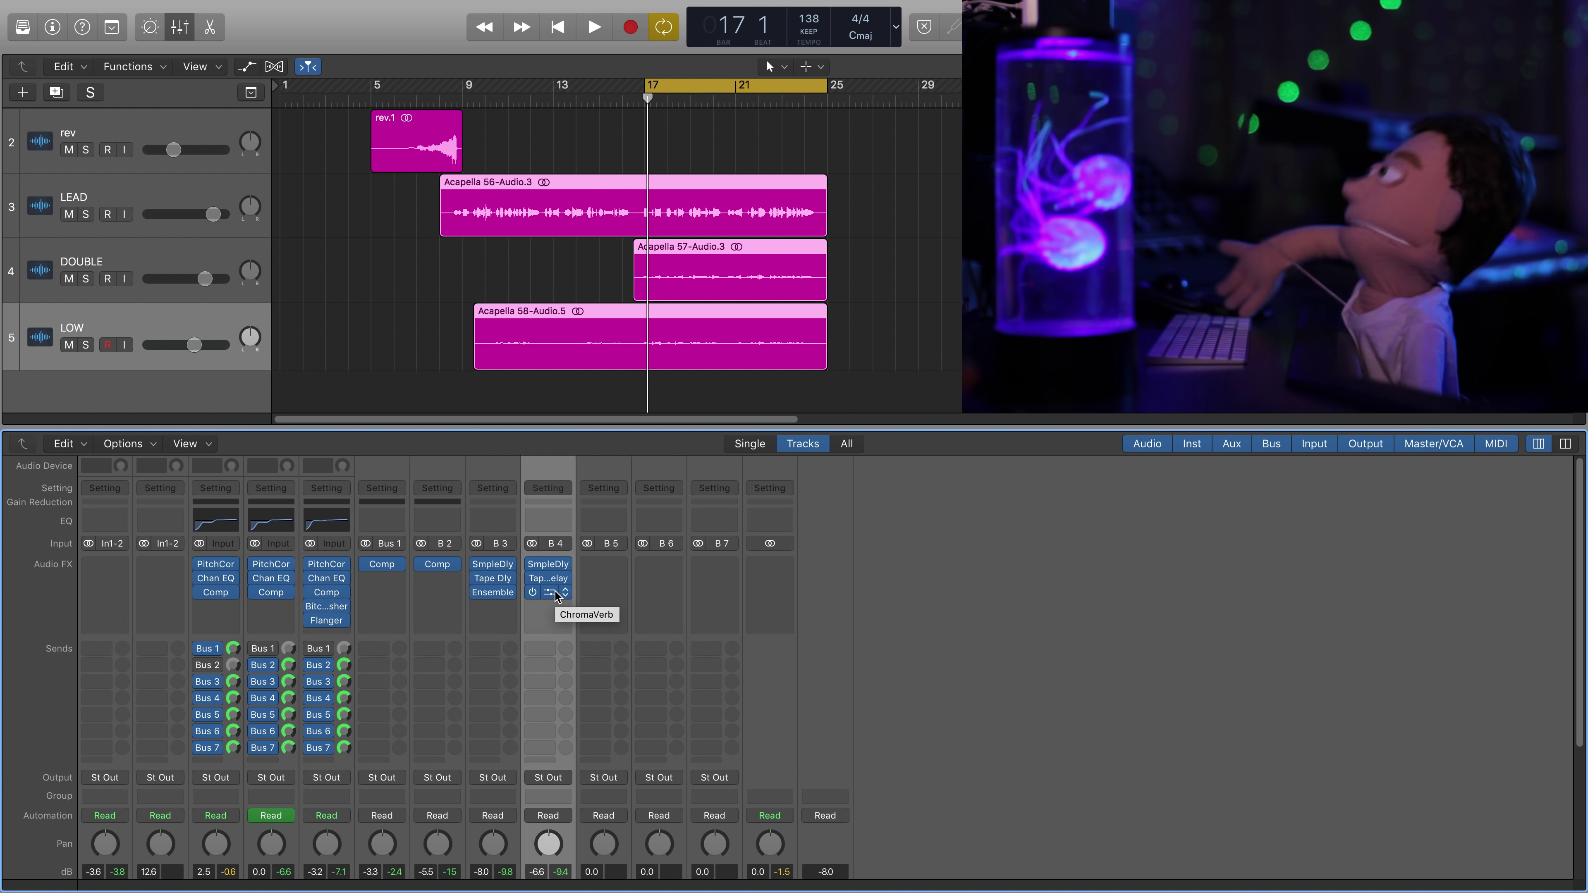
- Add a stereo SilverVerb to Aux 5 with the Metal Stairwell preset
click(605, 566)
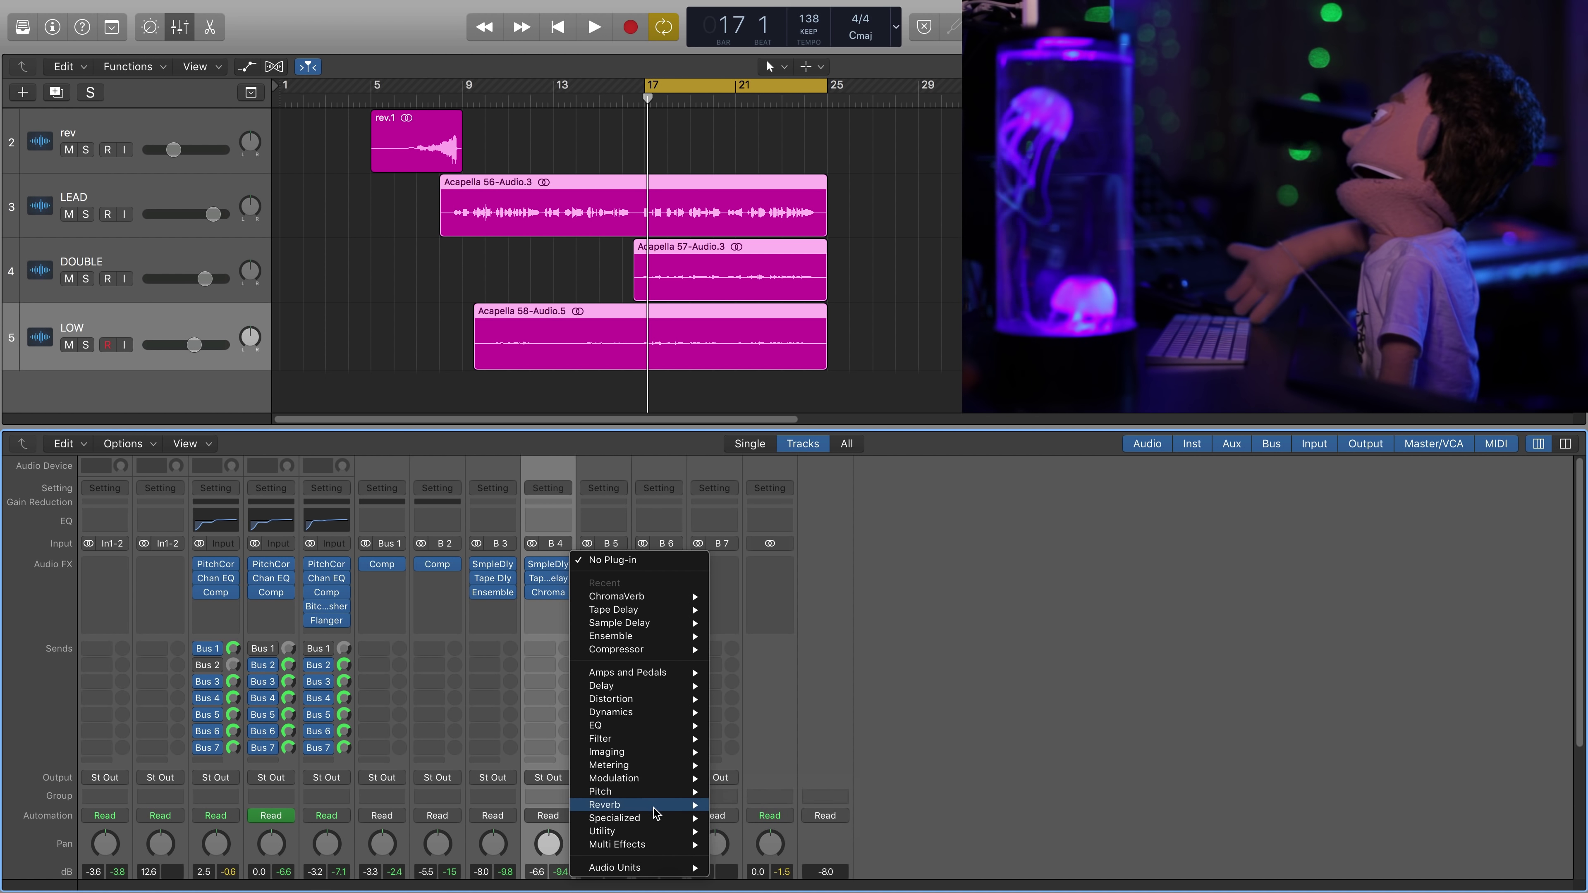
mouse_move(656, 806)
mouse_move(775, 831)
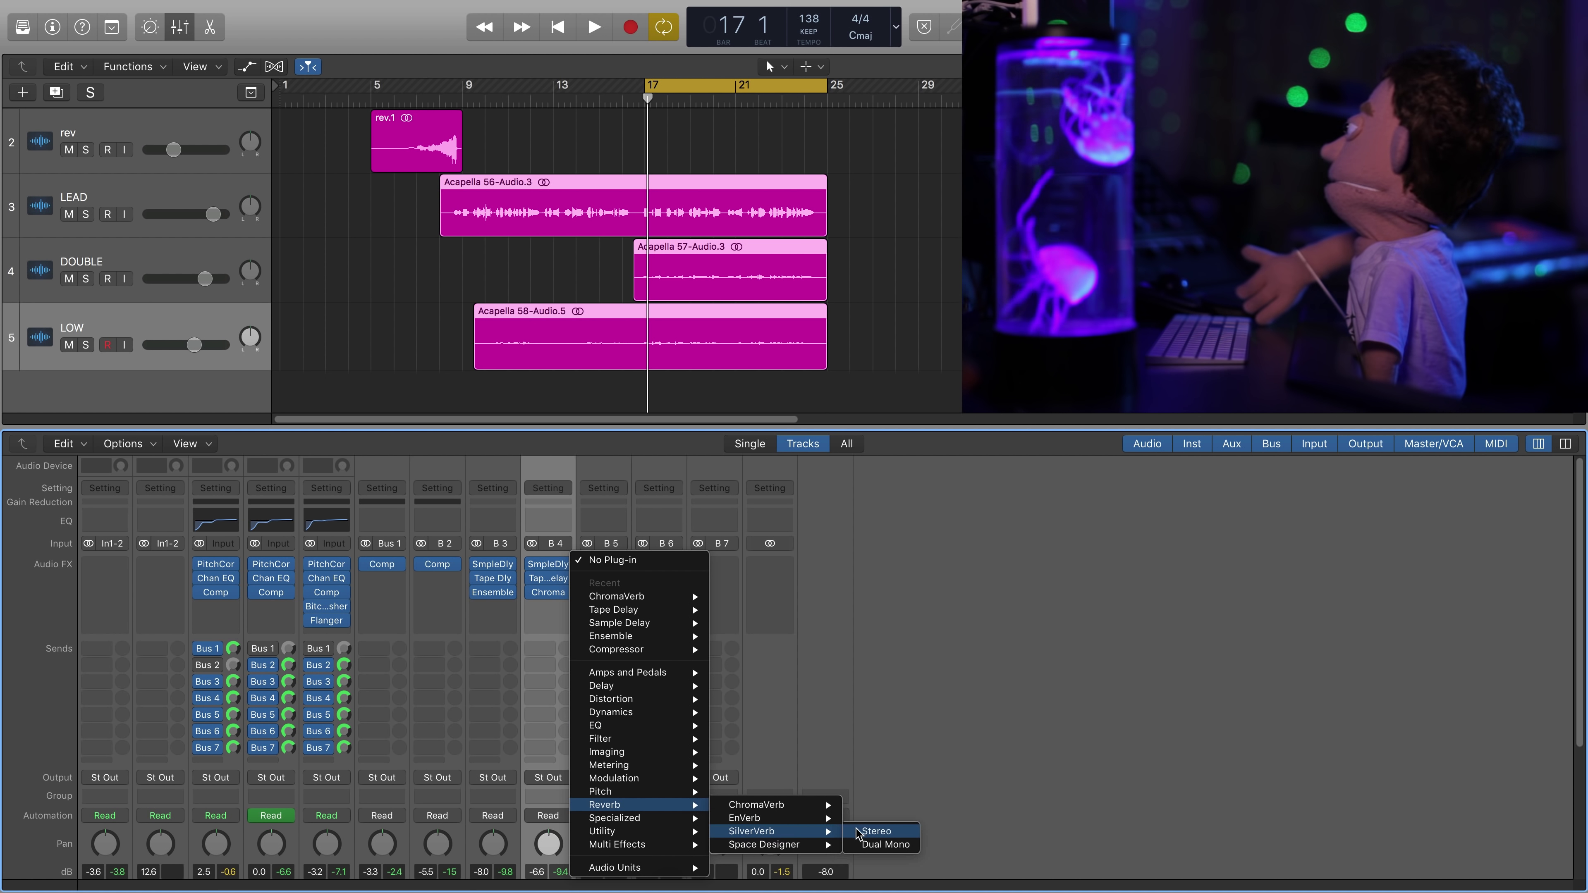
click(872, 832)
click(172, 51)
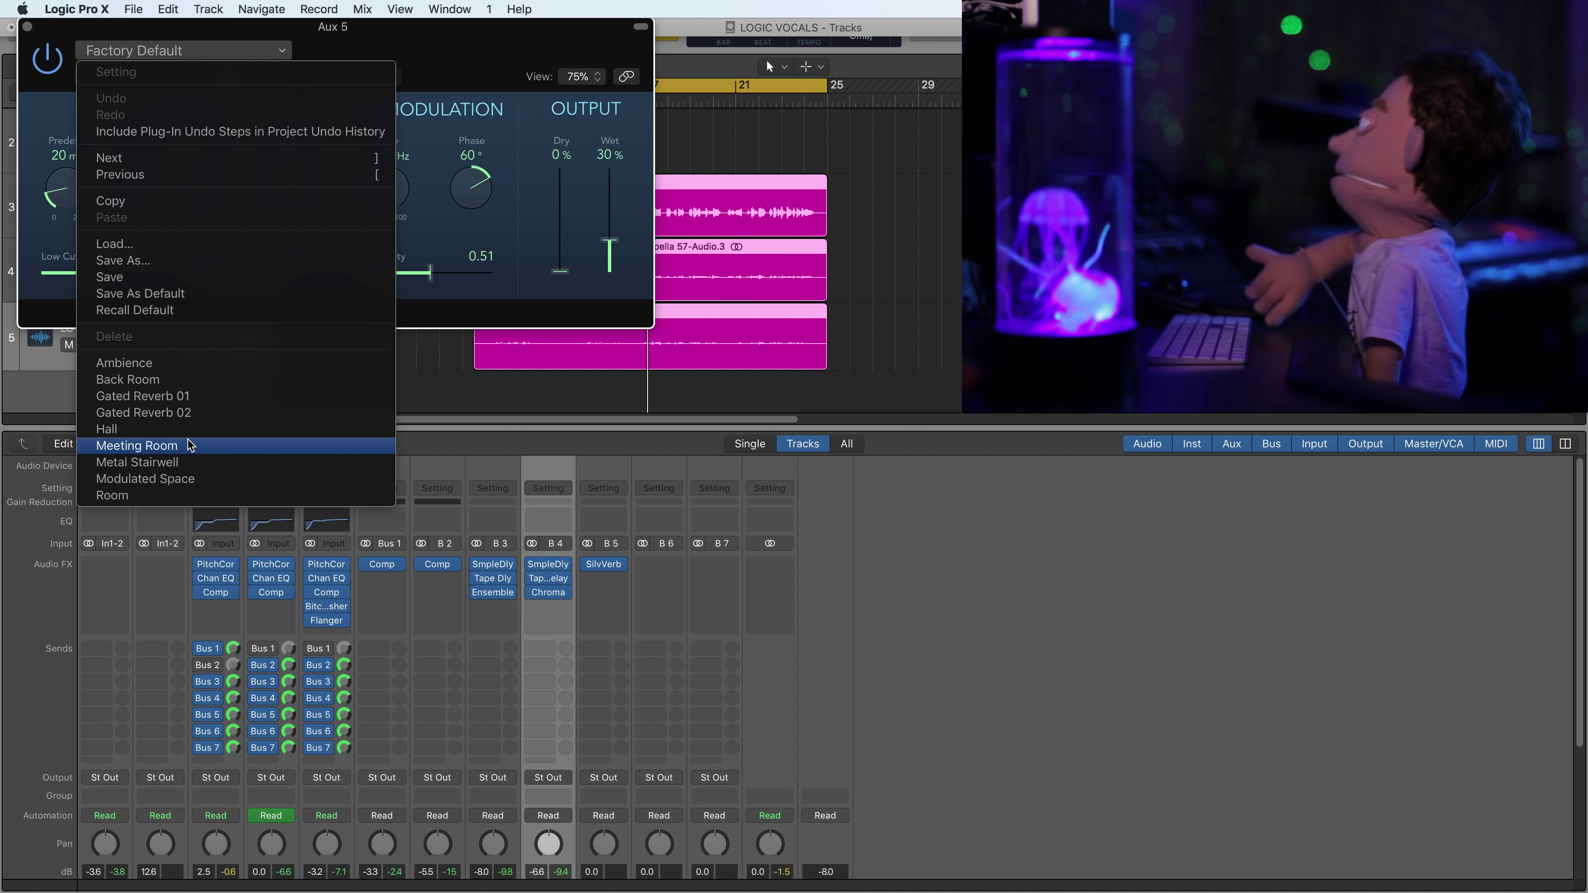
click(174, 470)
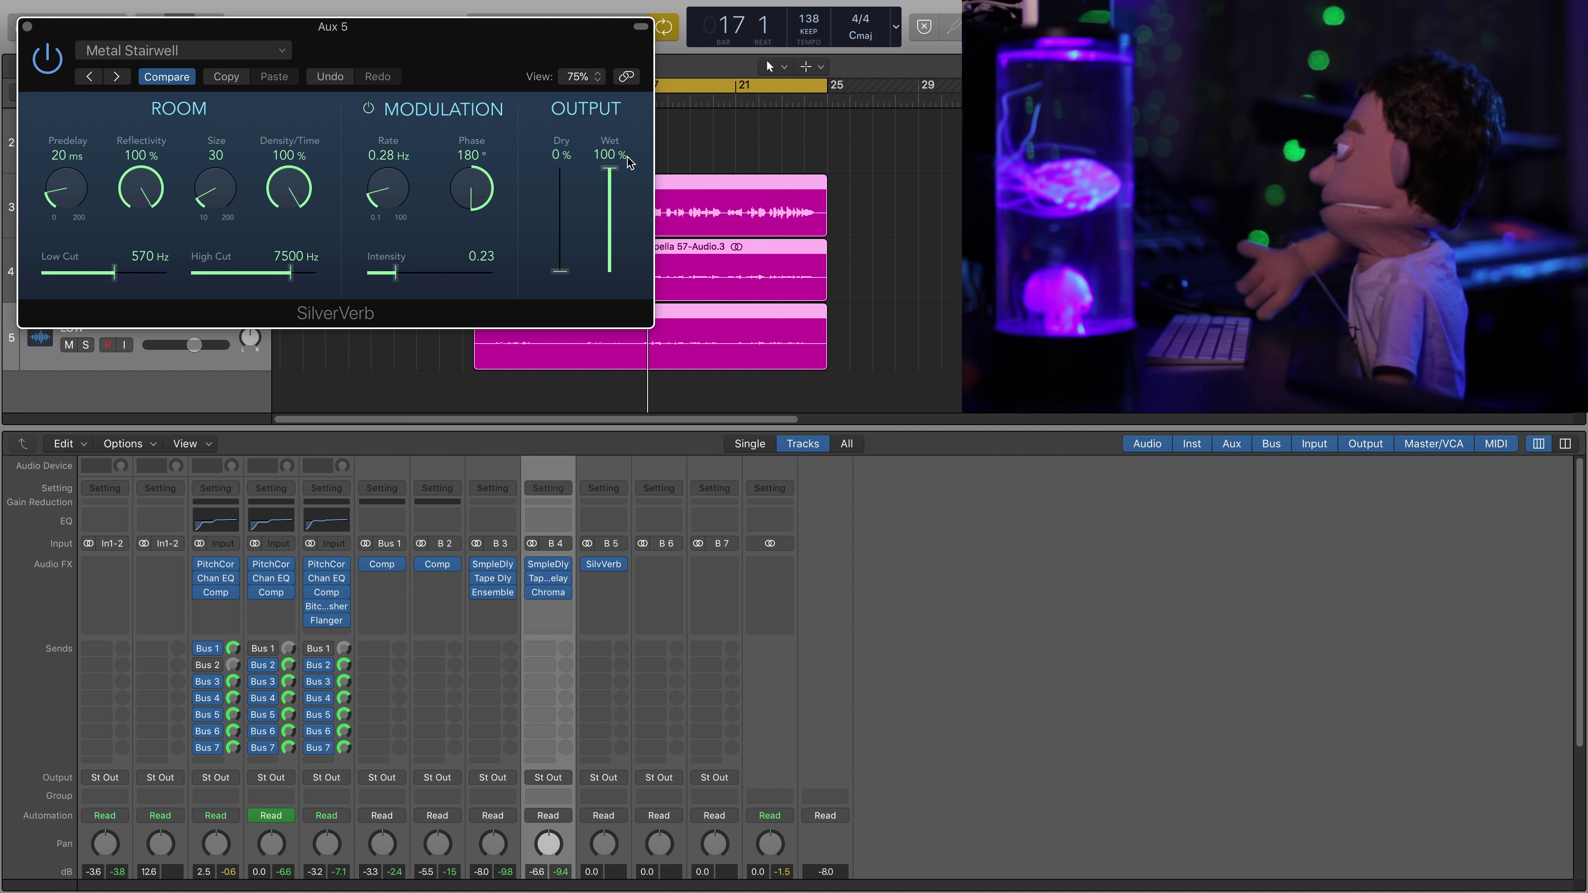
- Unmute Aux 5 and lower its level to around -29.5 dB while auditioning
scroll(906, 596, down, 3)
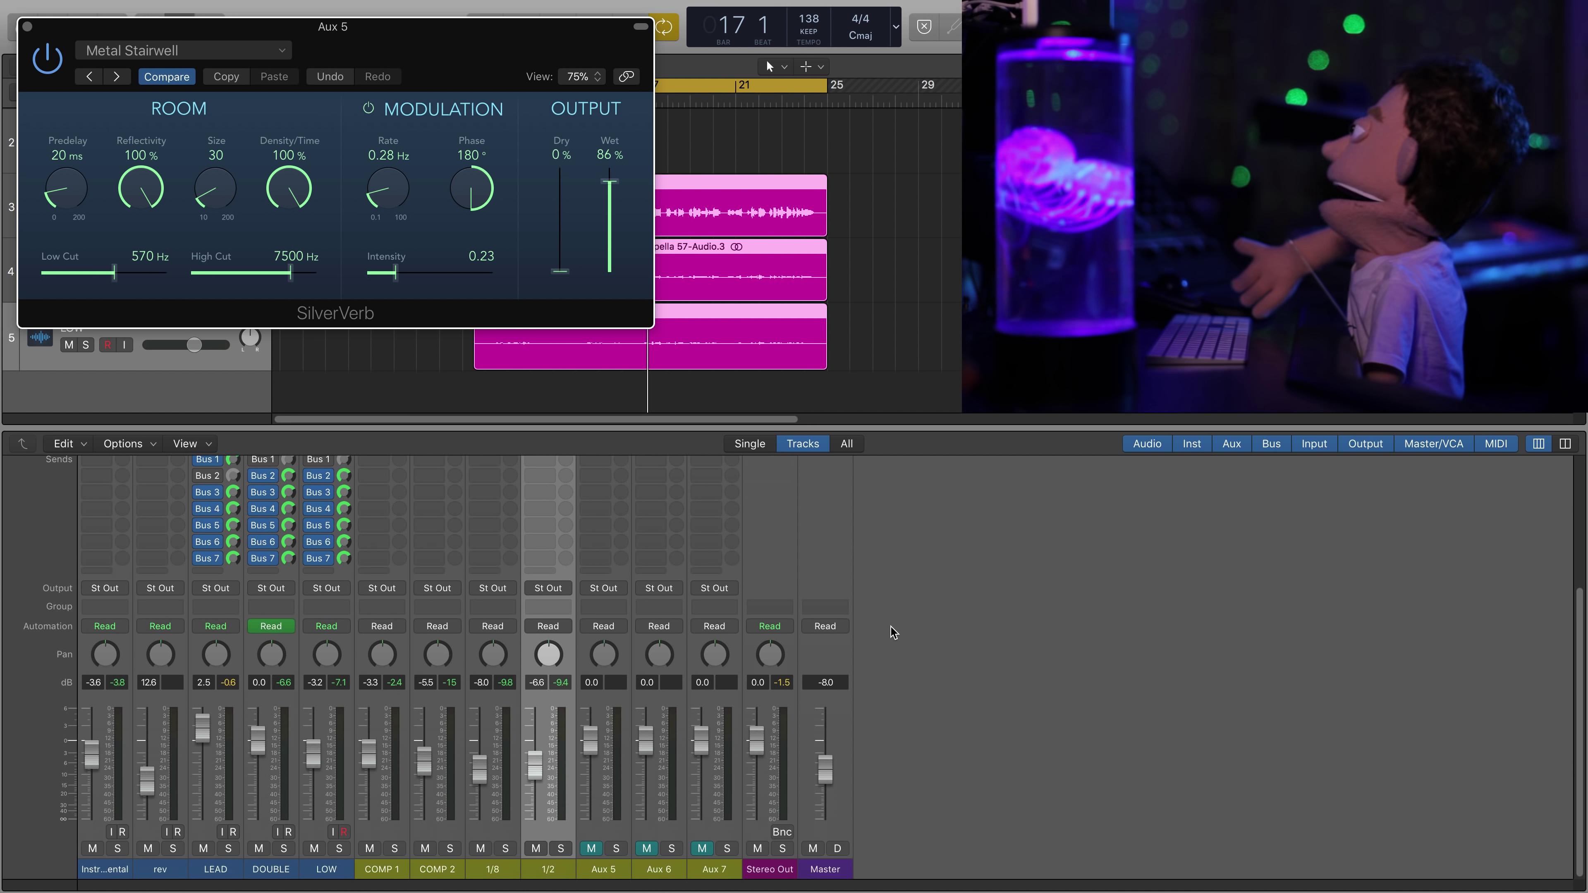
click(594, 848)
key(space)
drag(593, 735, 592, 805)
key(space)
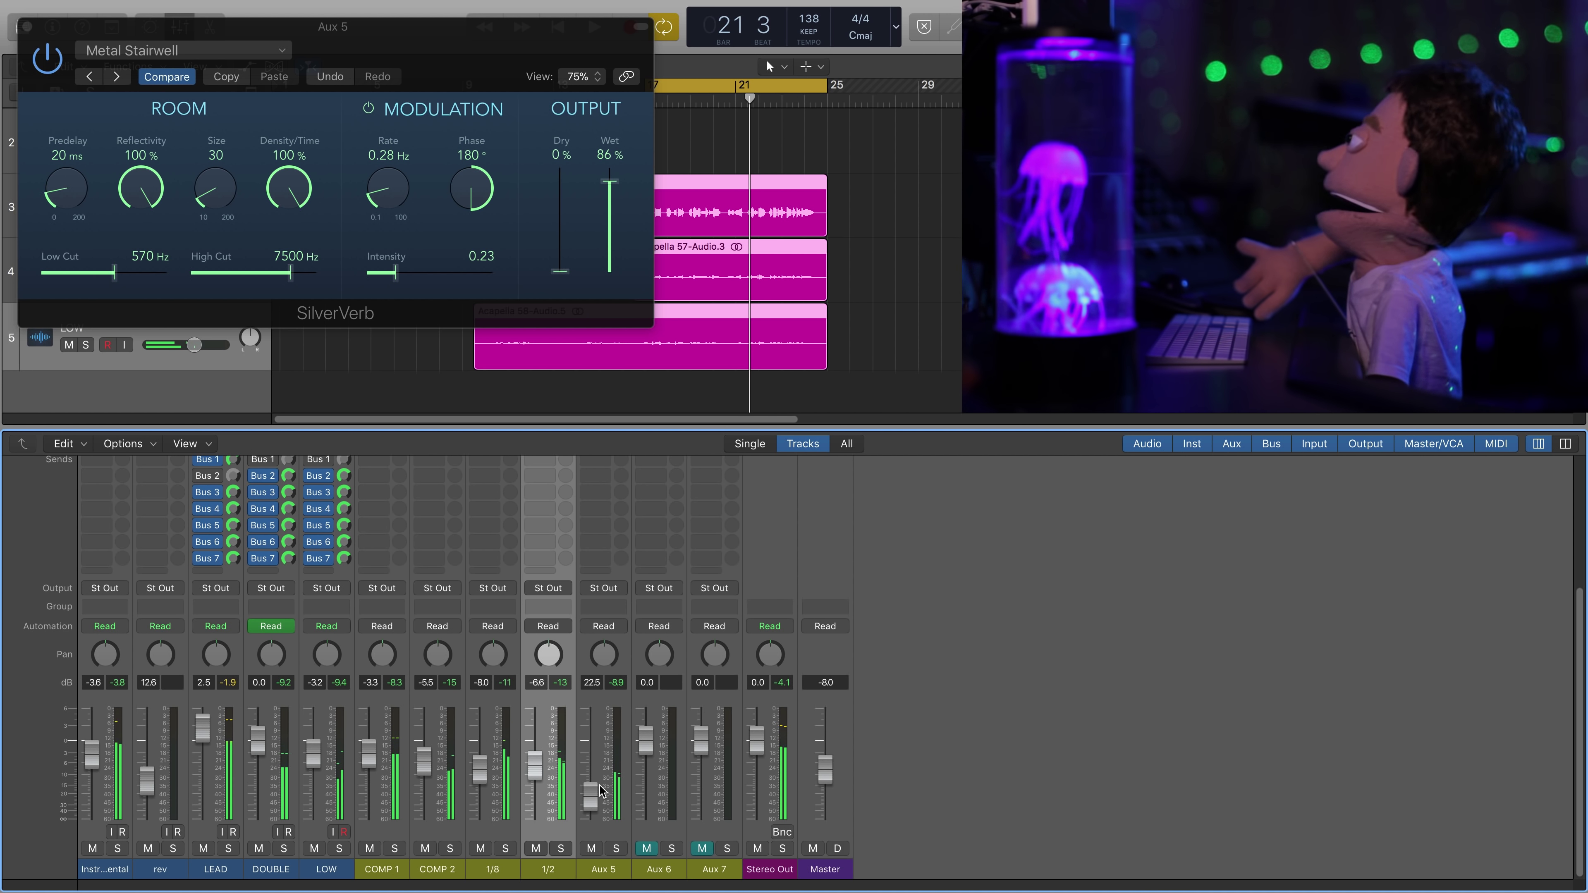
key(space)
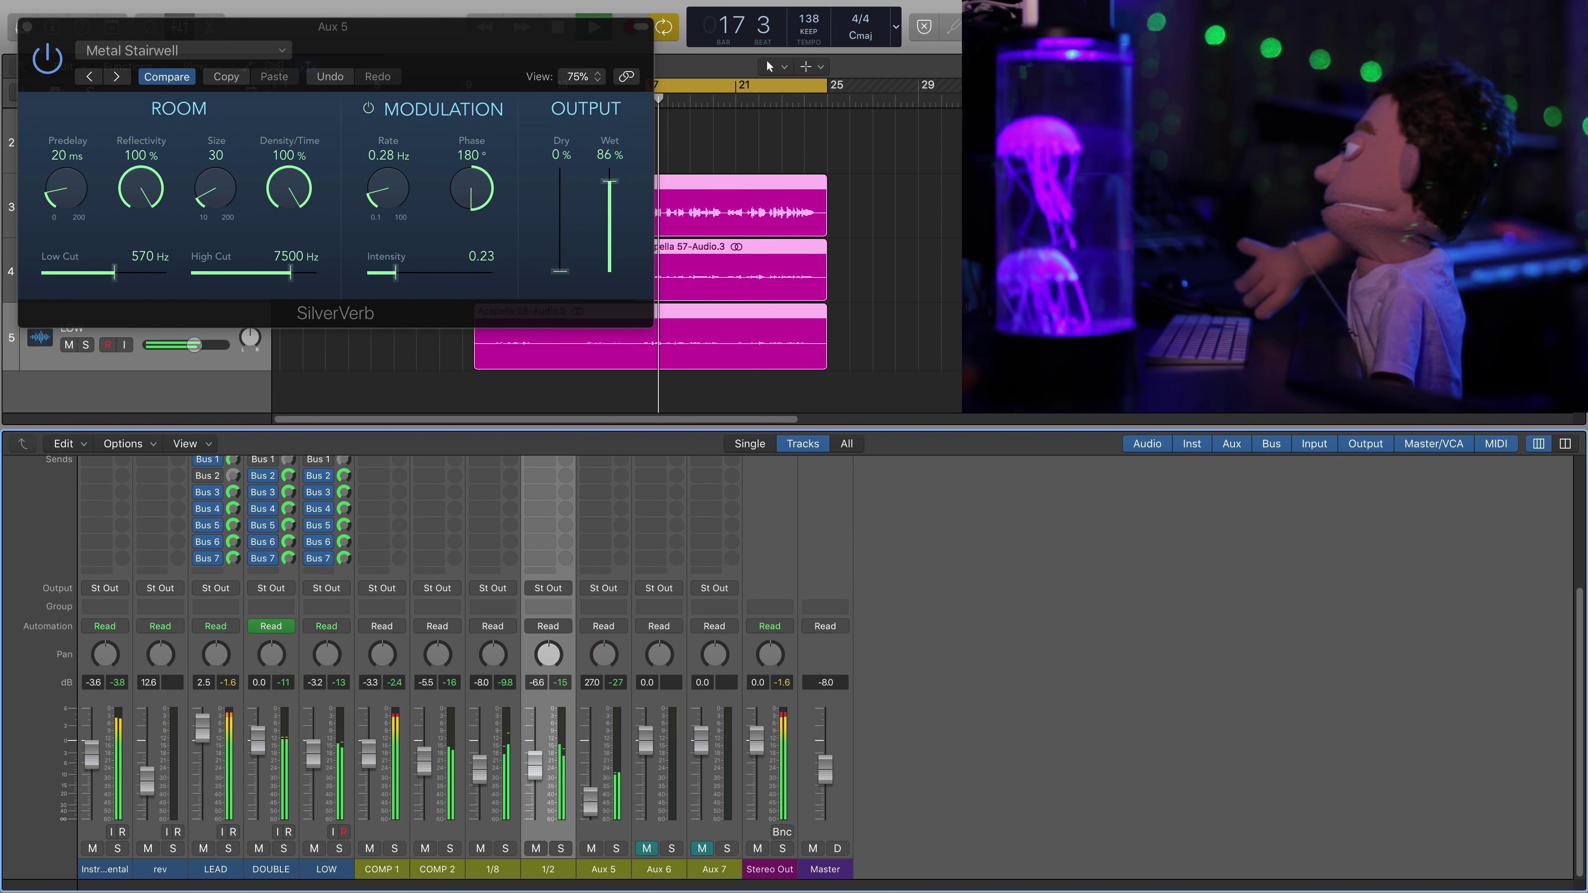
drag(595, 795, 481, 776)
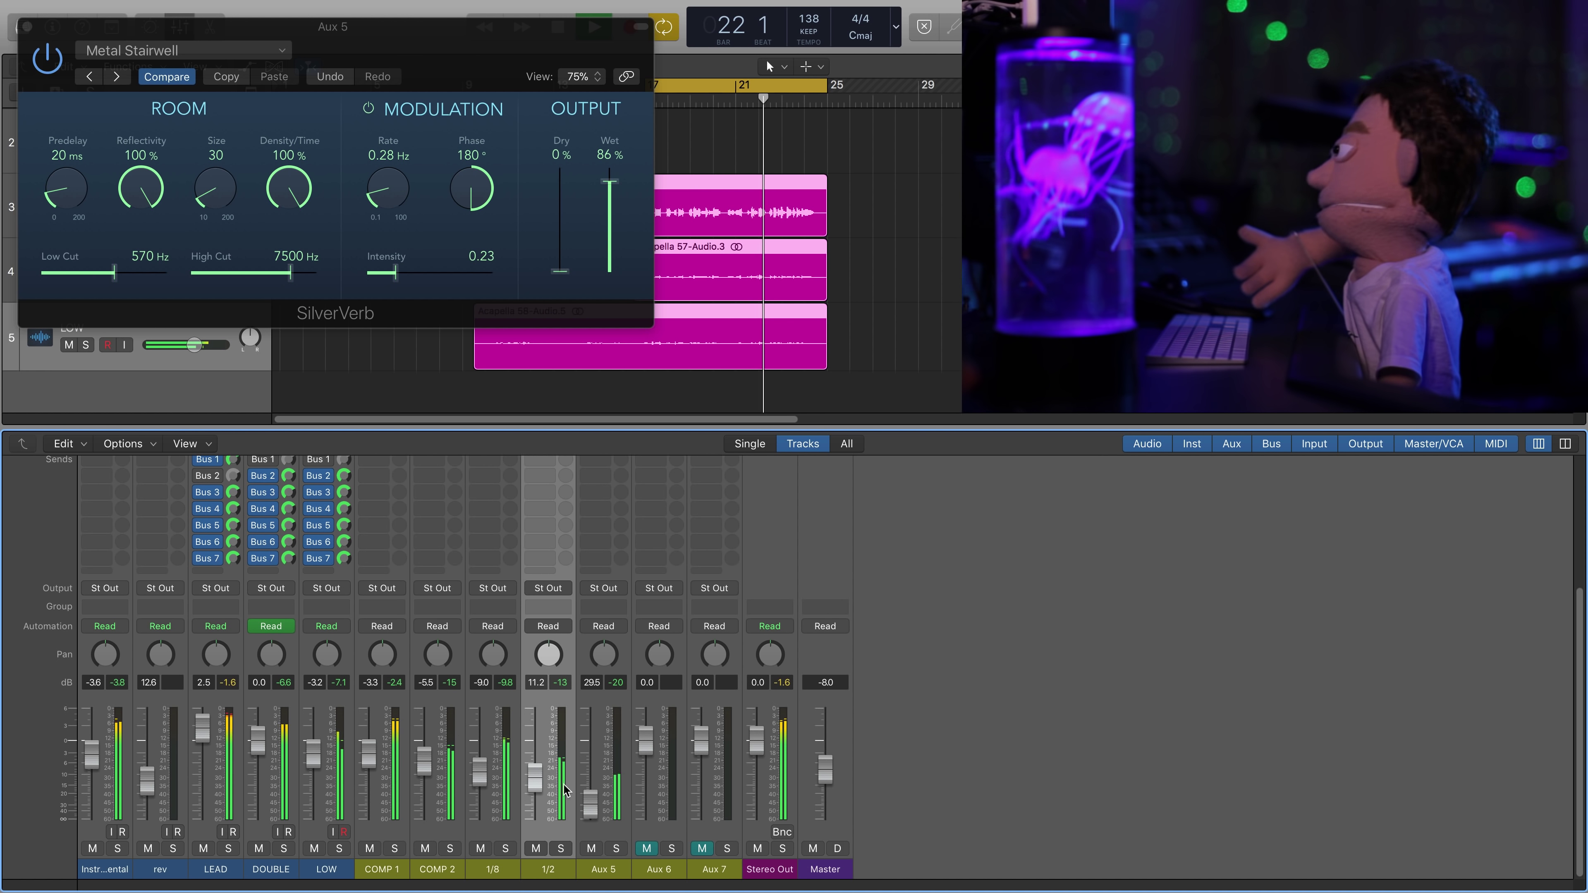
- Rename Aux 5 to 'long v' and Aux 6 to 'short v'
double_click(612, 872)
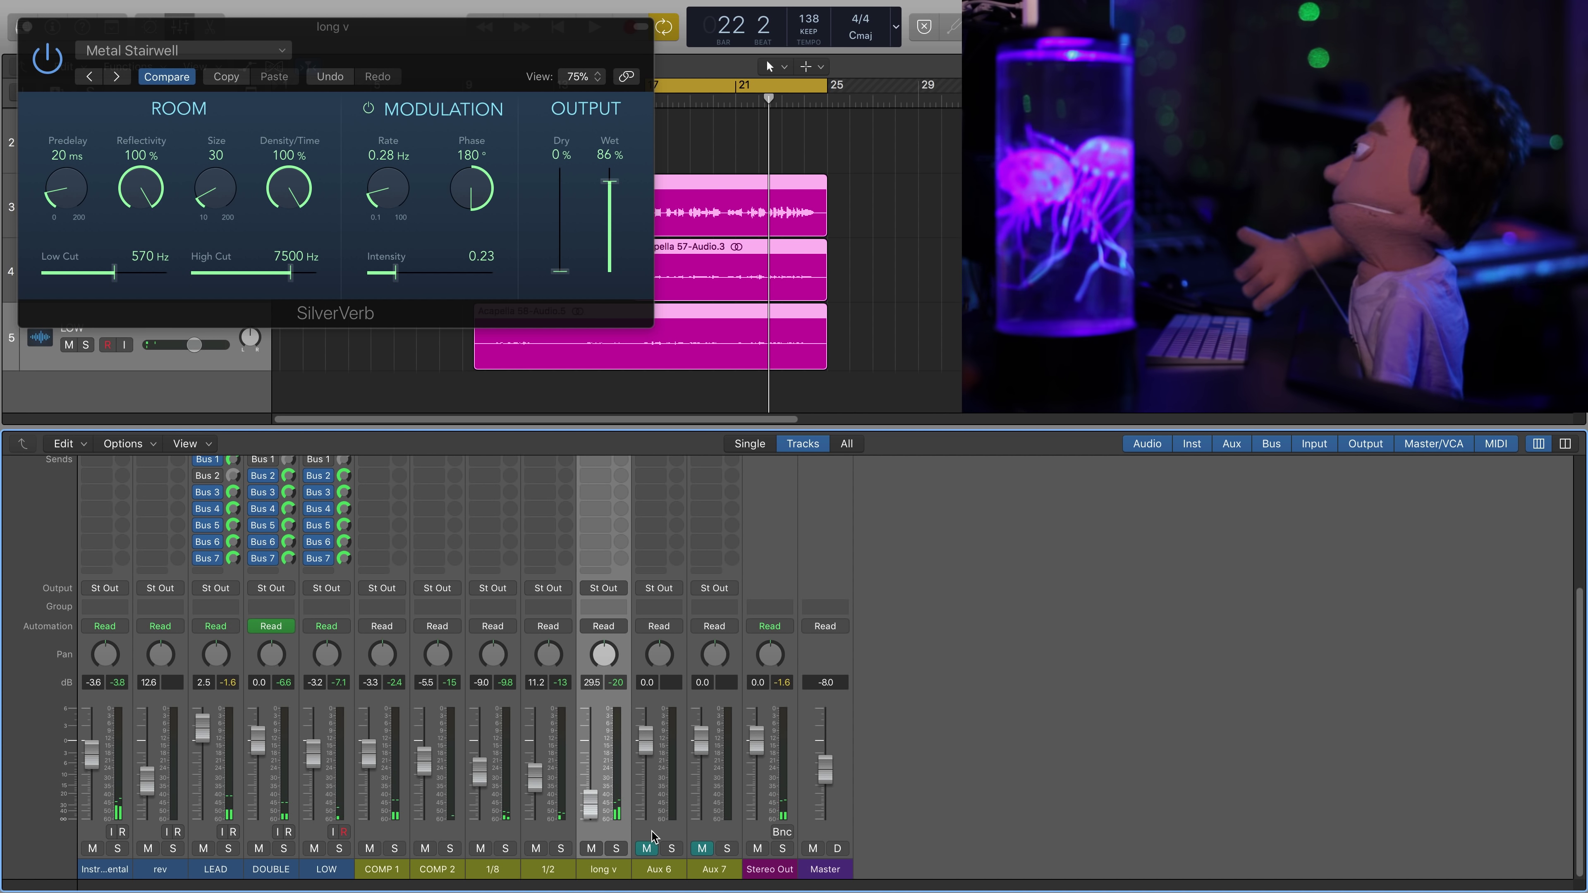
double_click(665, 872)
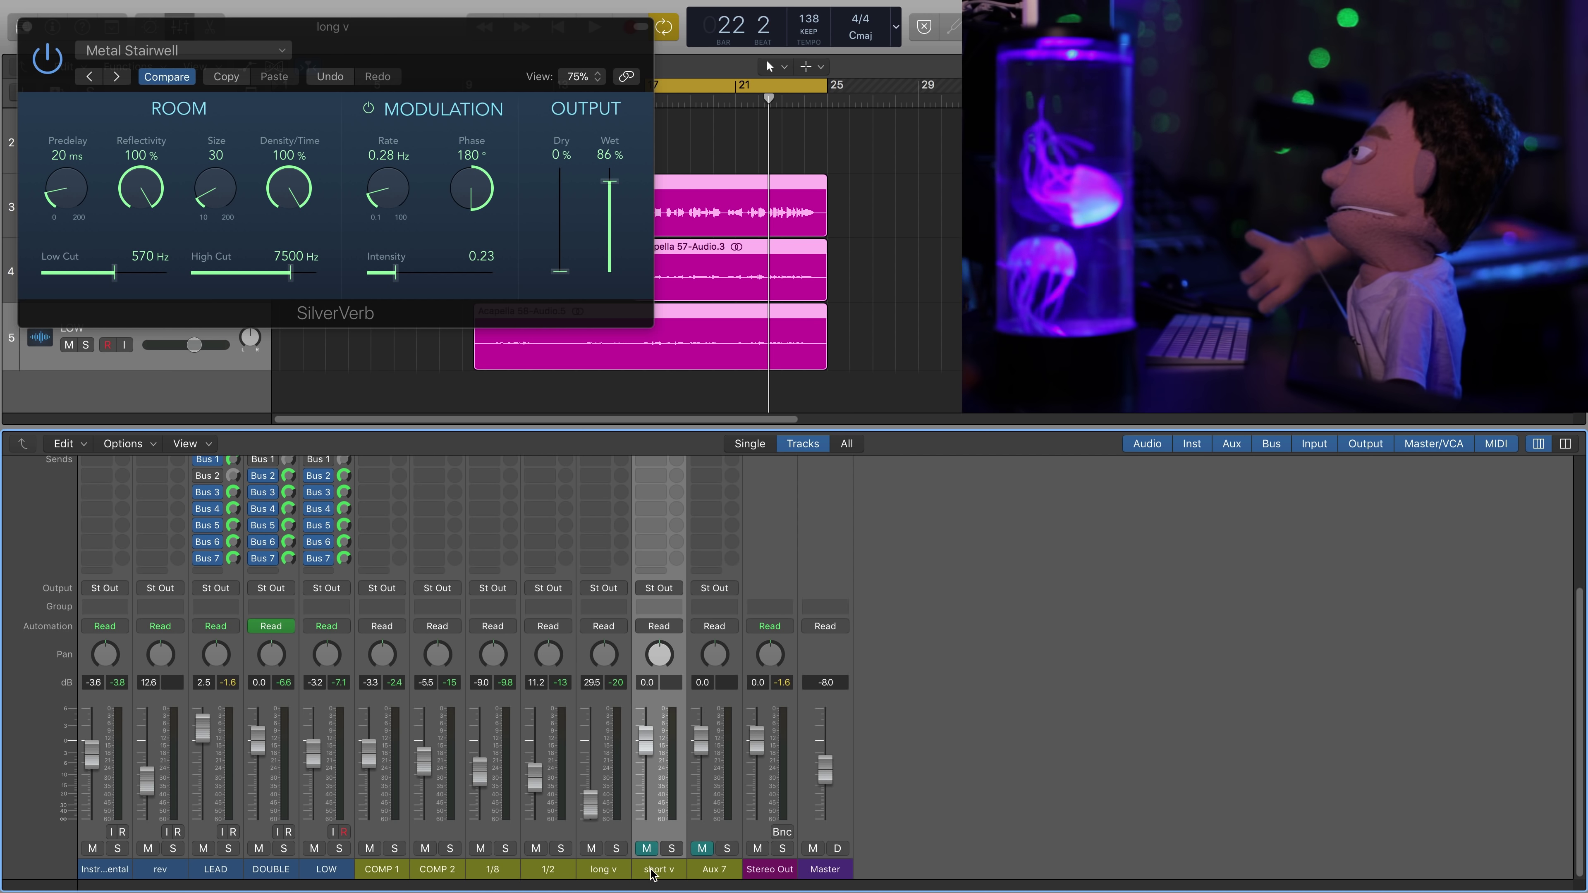
scroll(654, 840, up, 6)
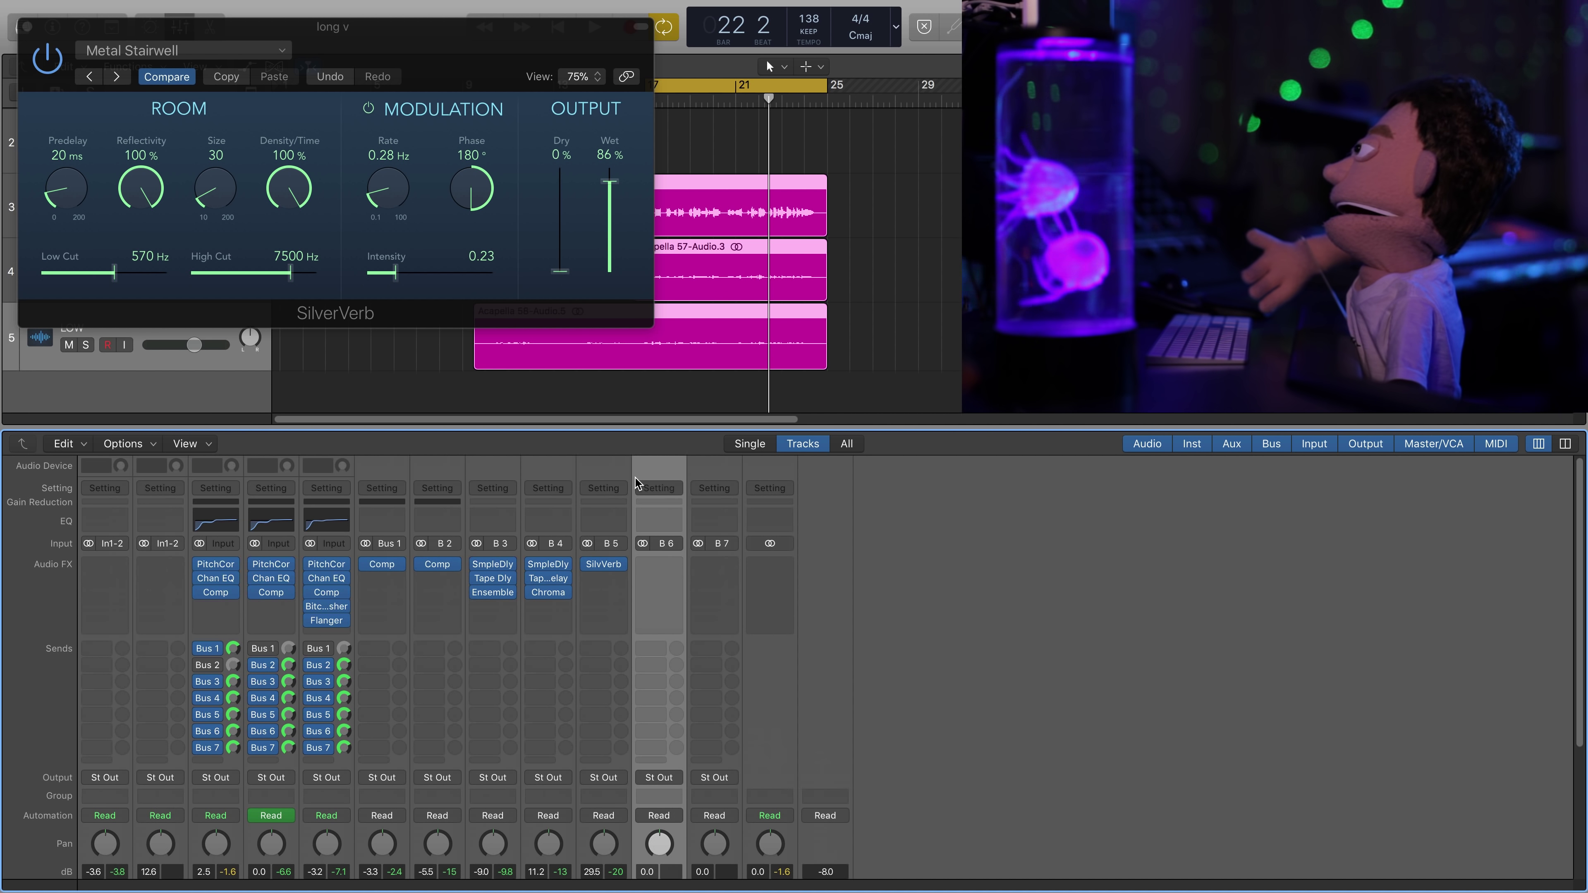
- Insert a stereo Space Designer on short v with the 1.6s Prince Hall Two preset
click(669, 566)
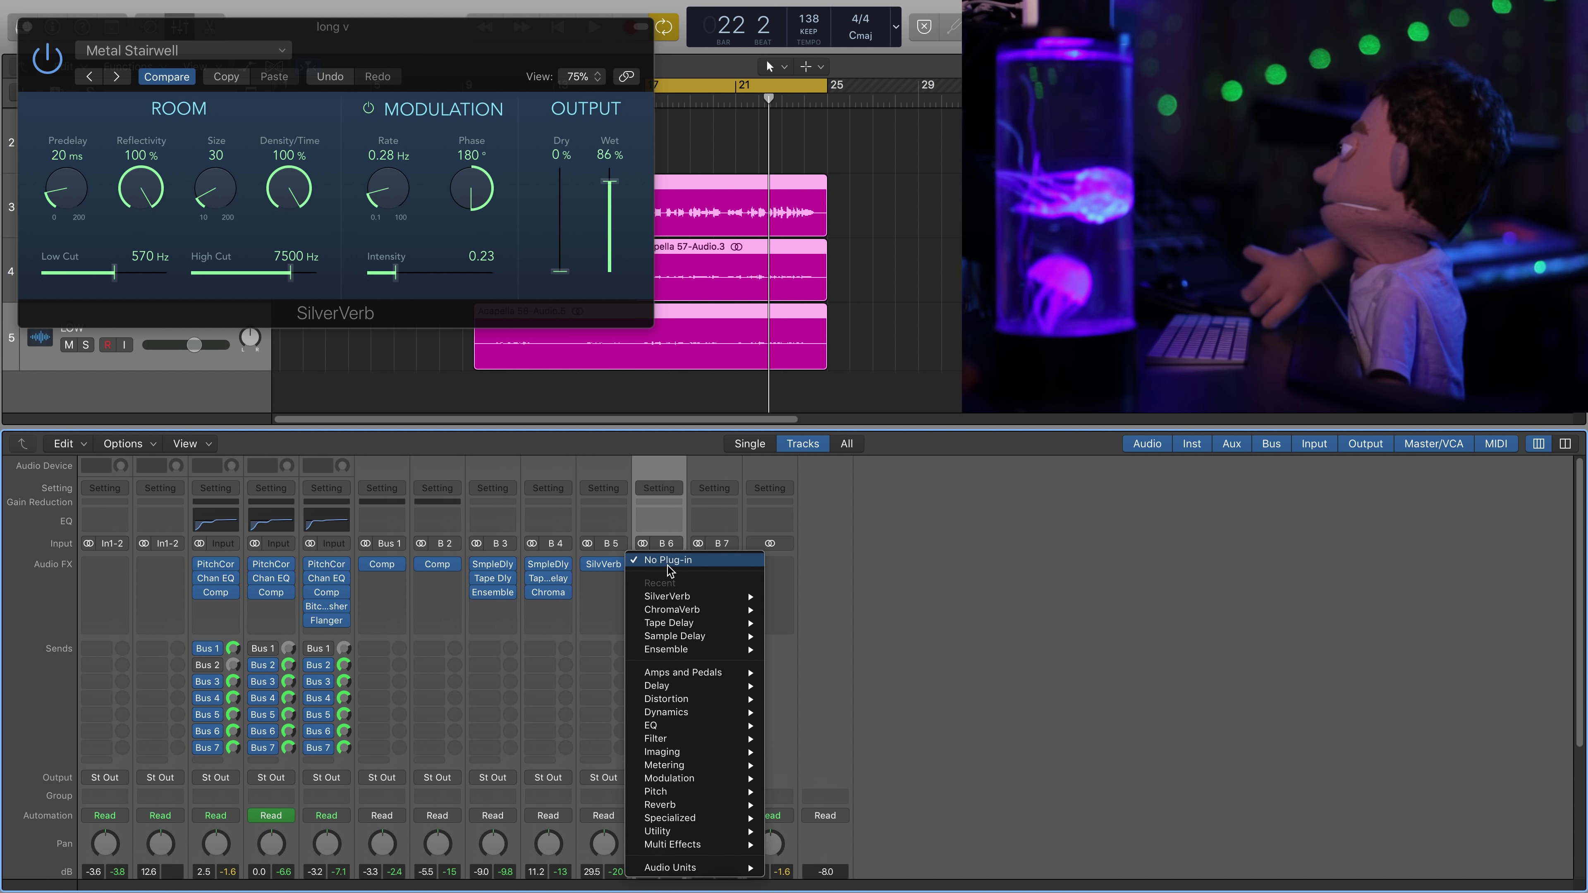
mouse_move(722, 805)
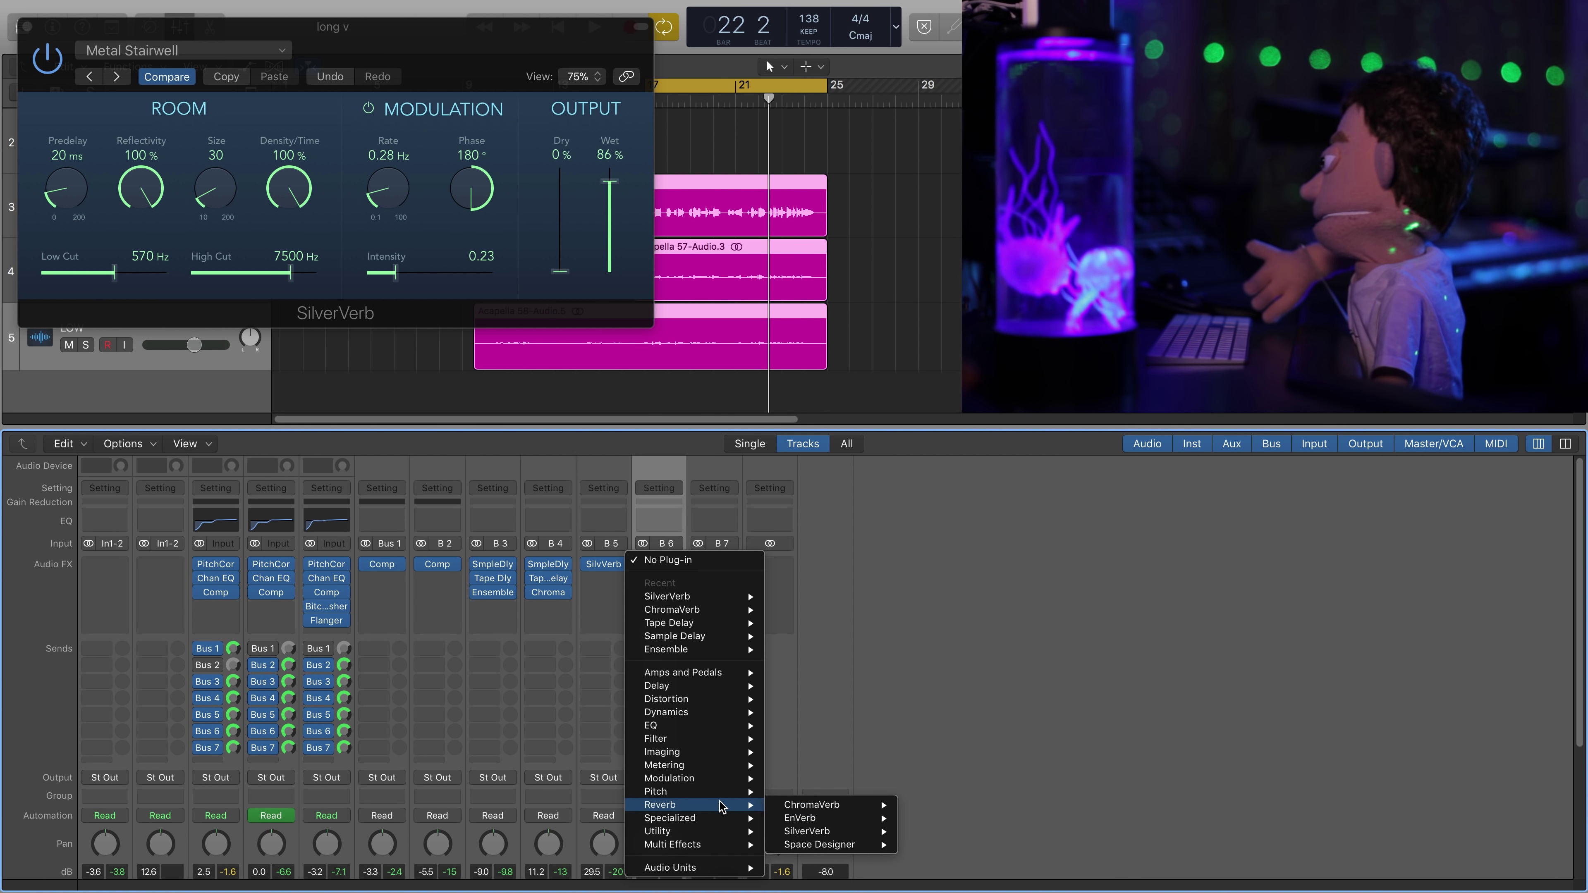
mouse_move(871, 848)
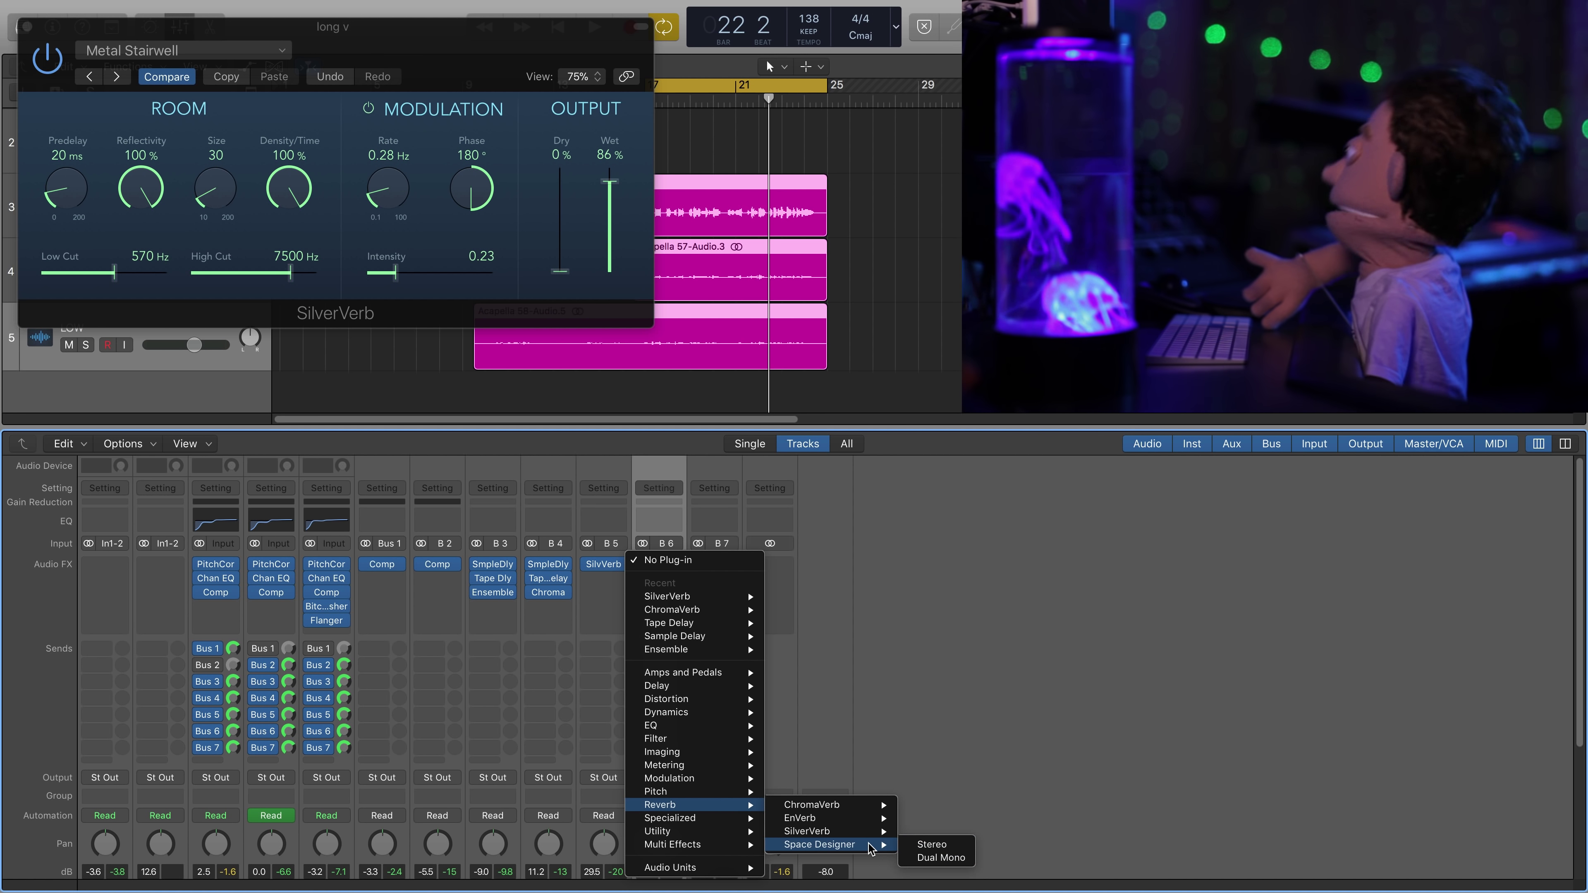
click(922, 846)
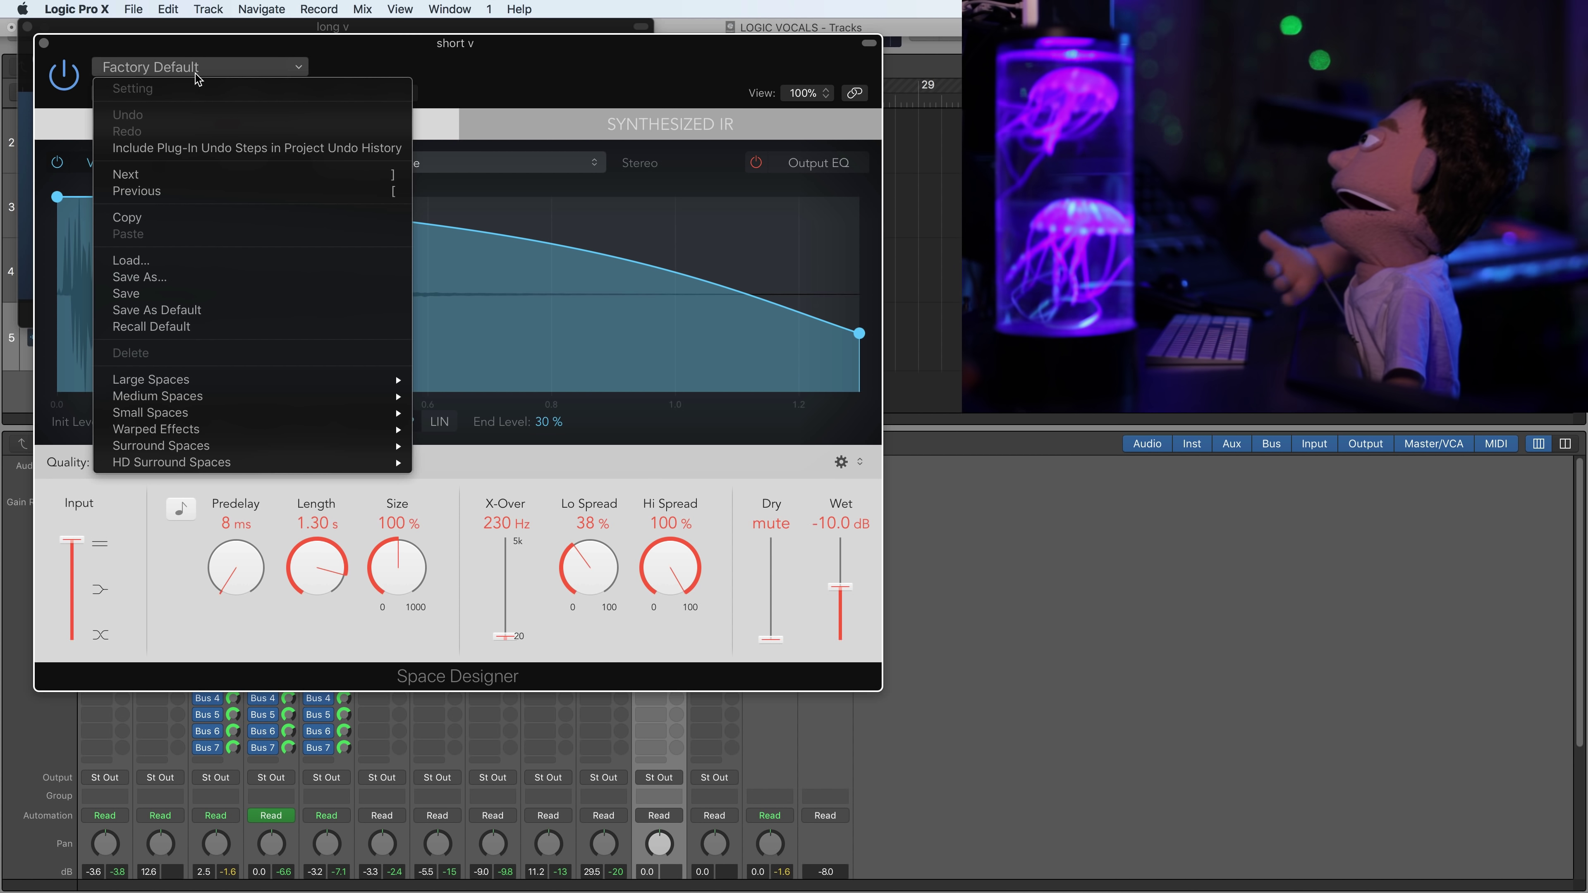
mouse_move(209, 413)
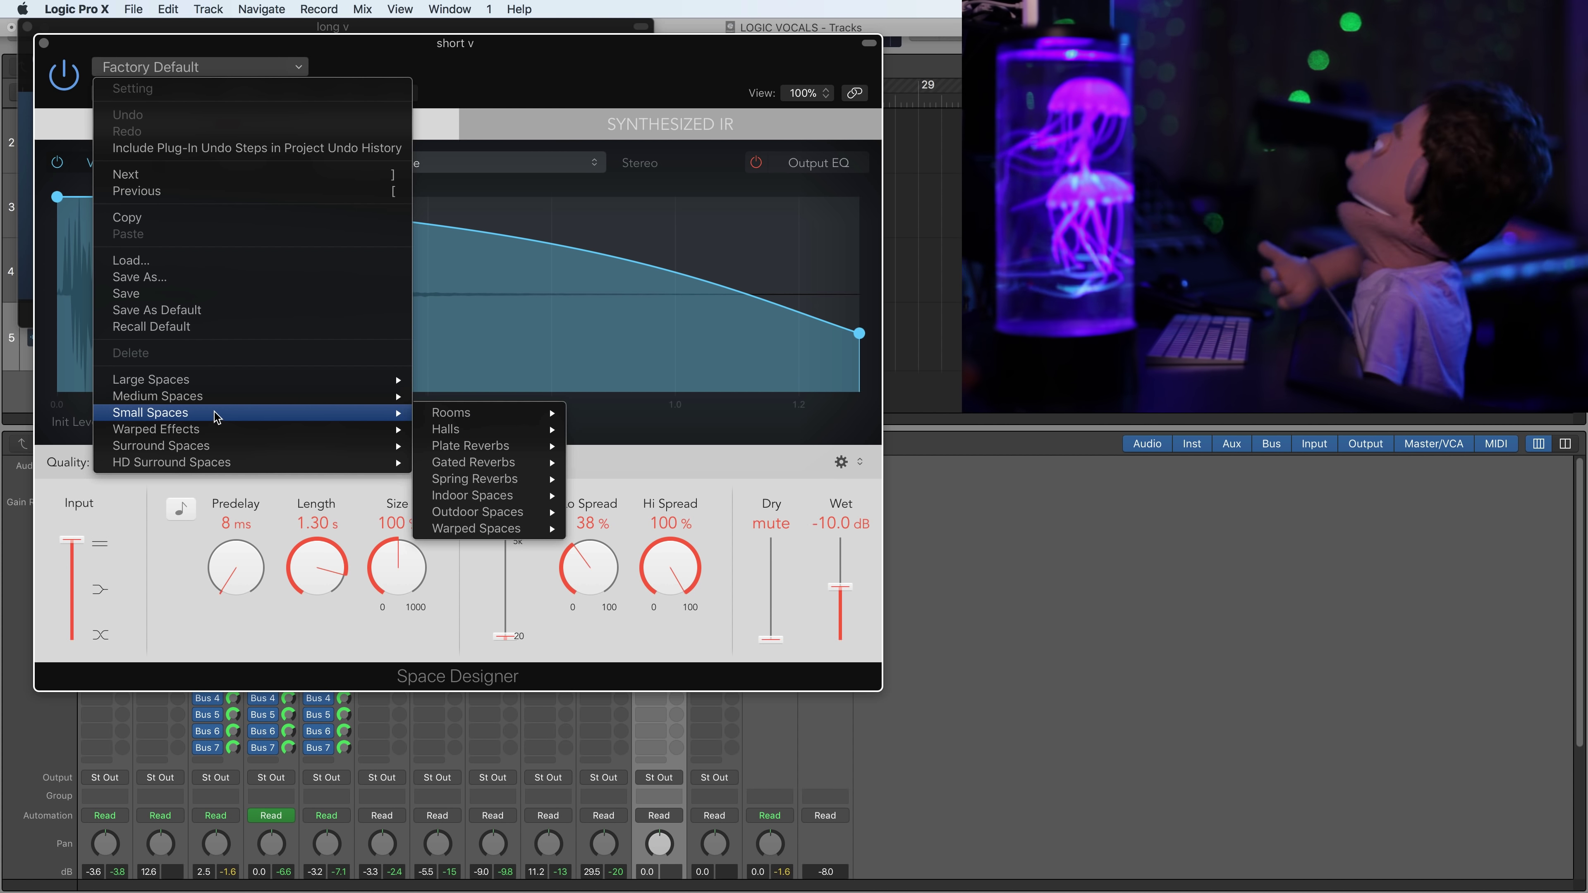
mouse_move(487, 414)
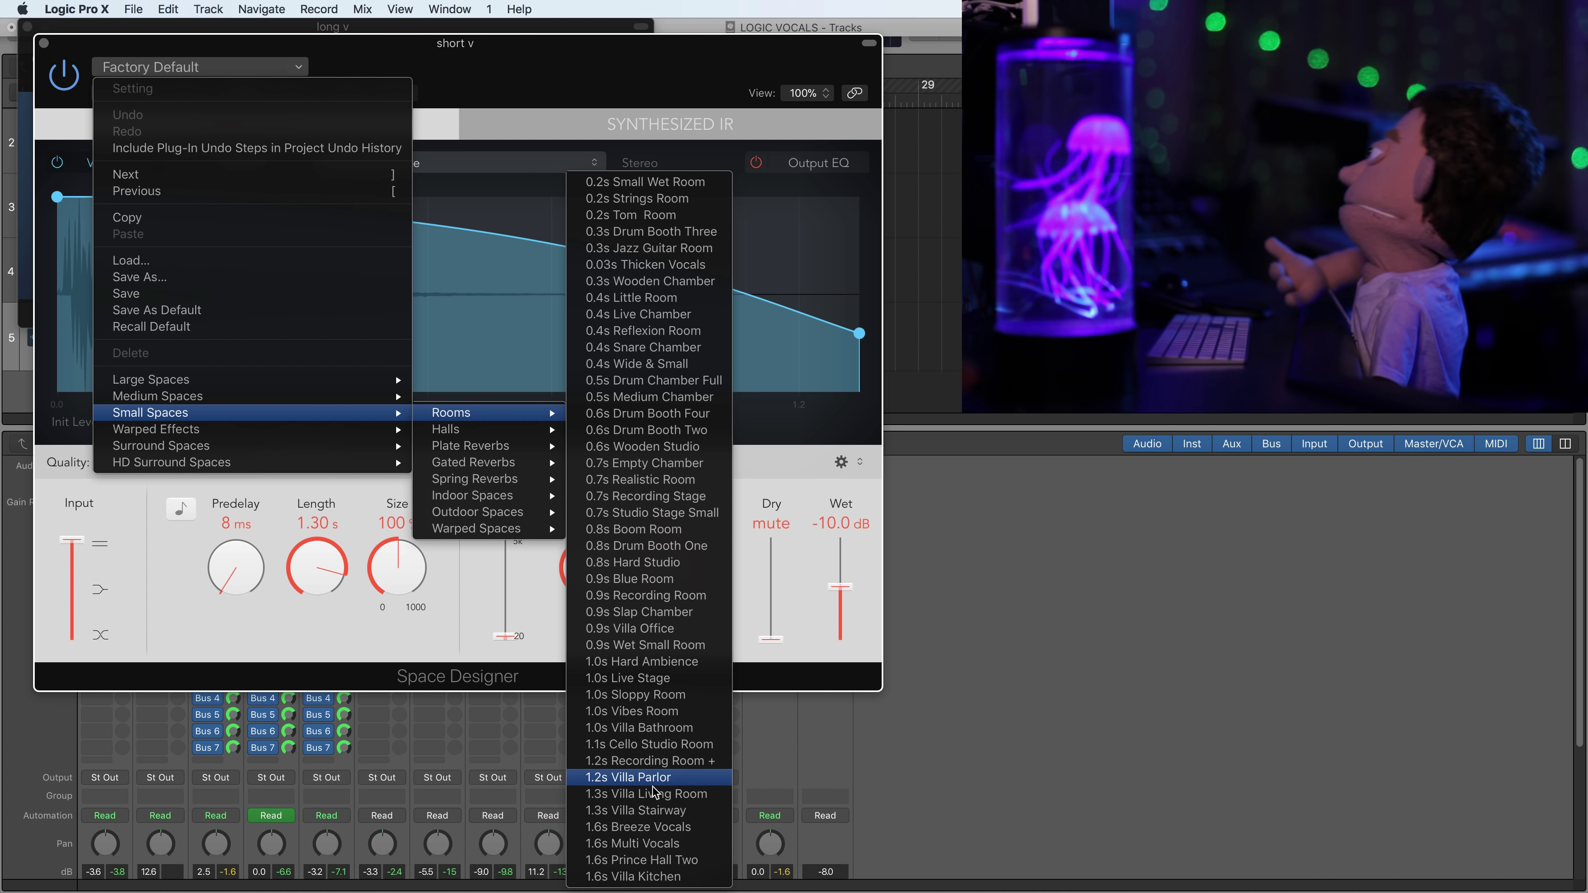
click(677, 861)
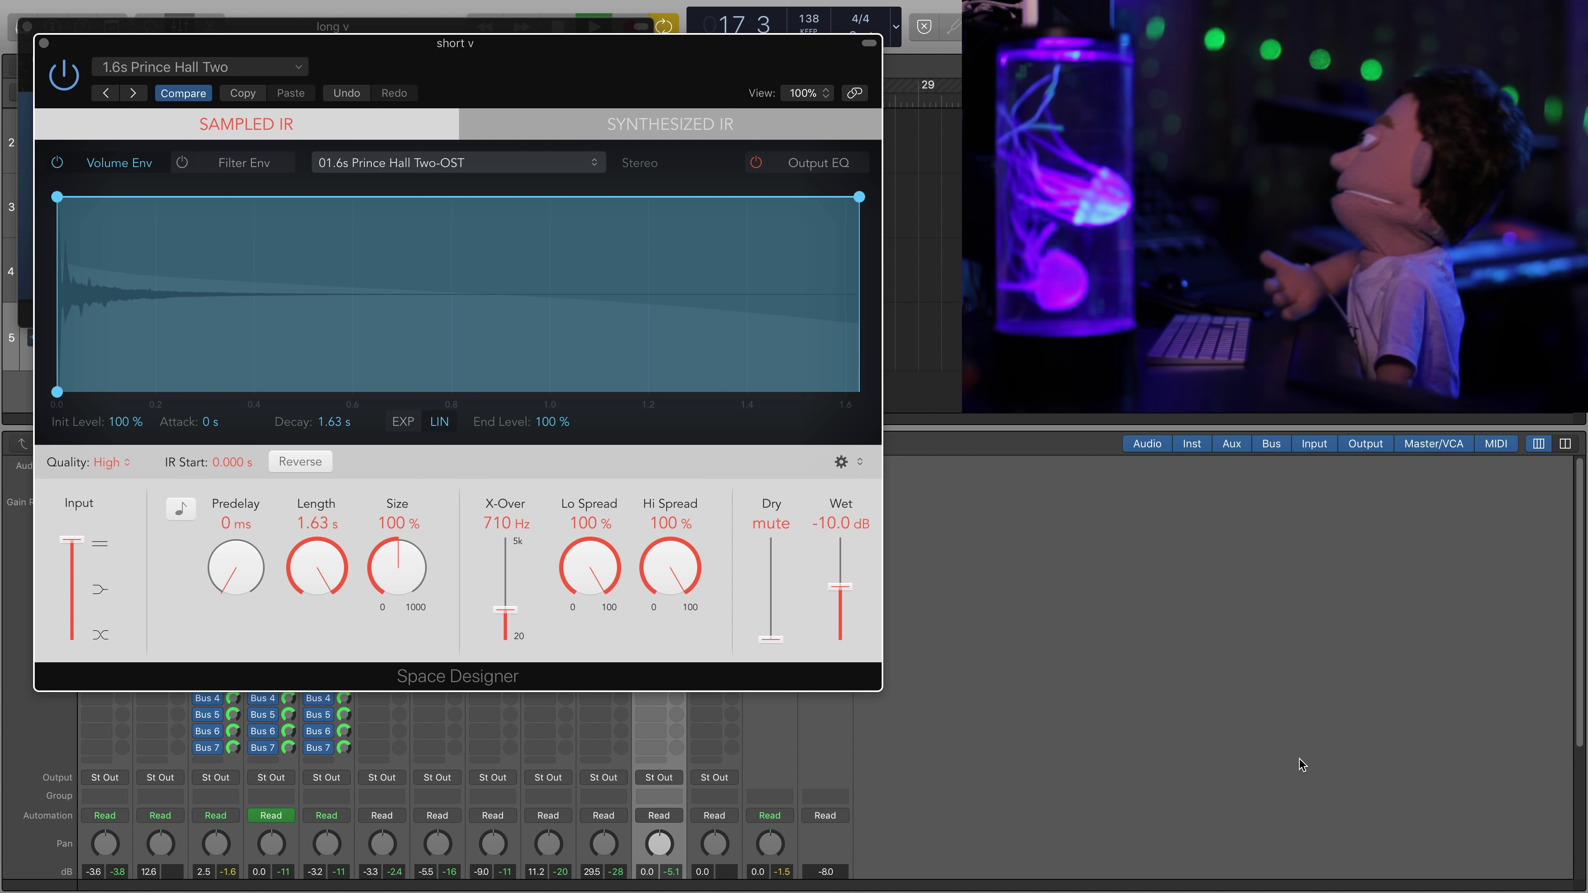
- Raise the short v channel's volume and close the reverb windows
scroll(1289, 791, down, 5)
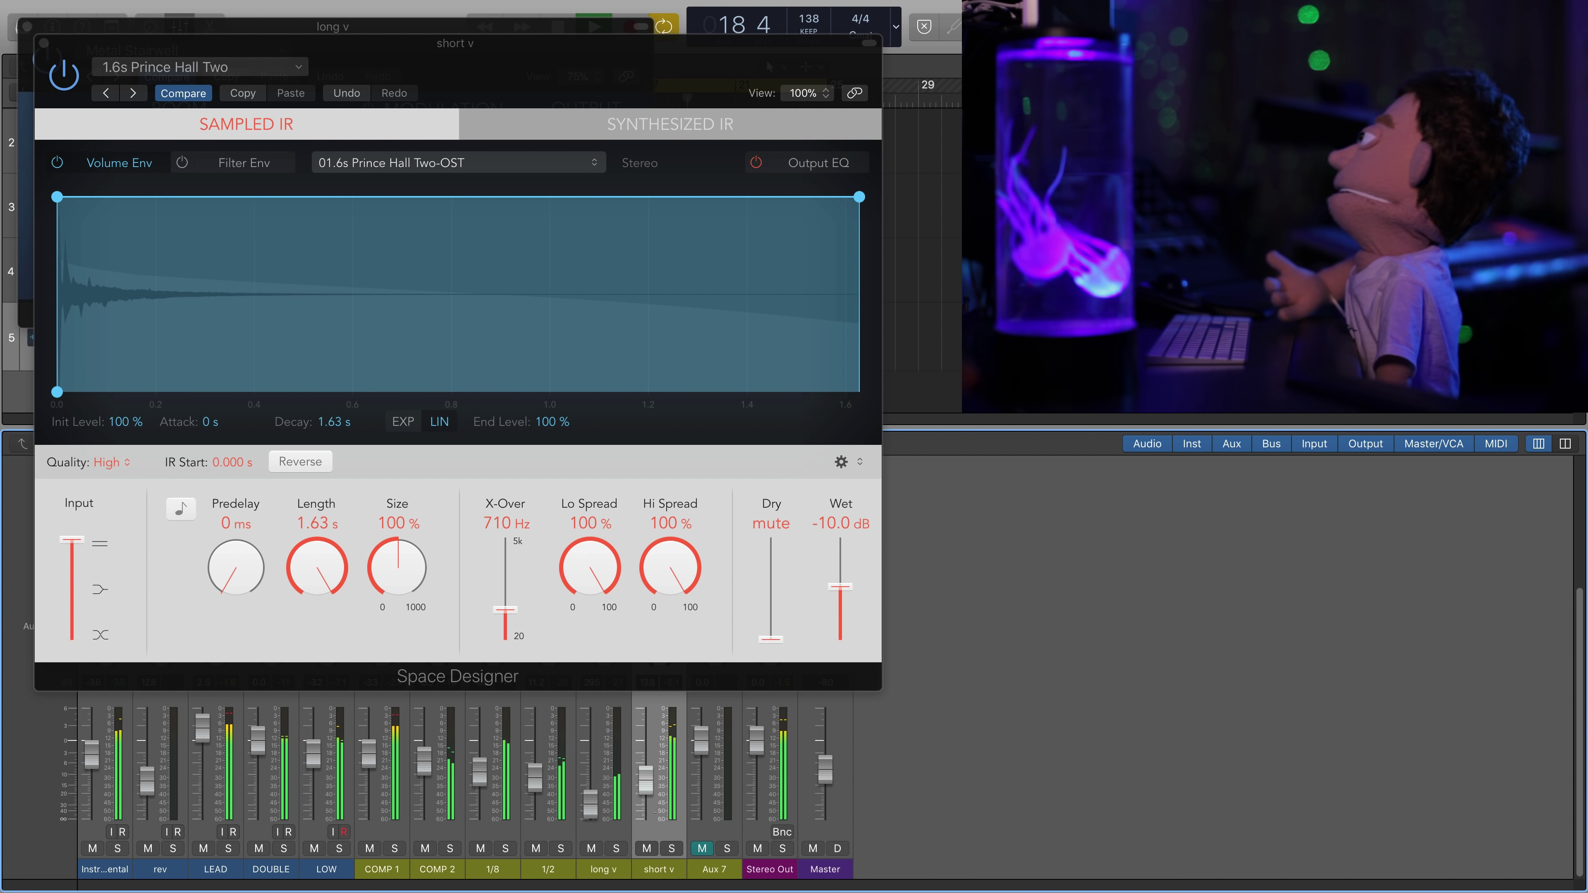
drag(645, 779, 645, 738)
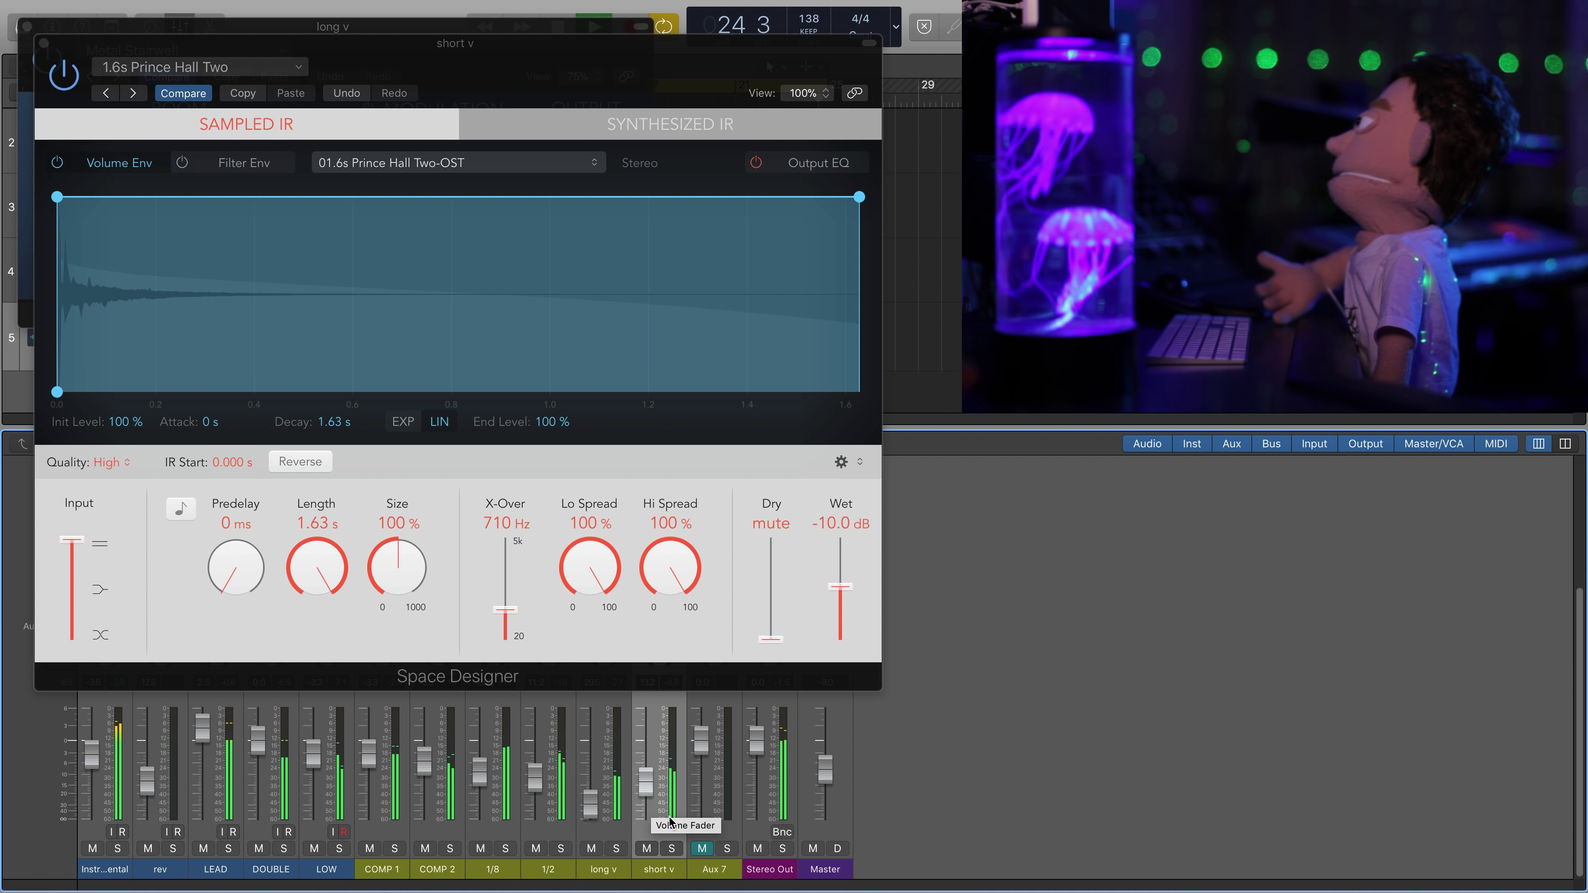
drag(647, 794, 647, 799)
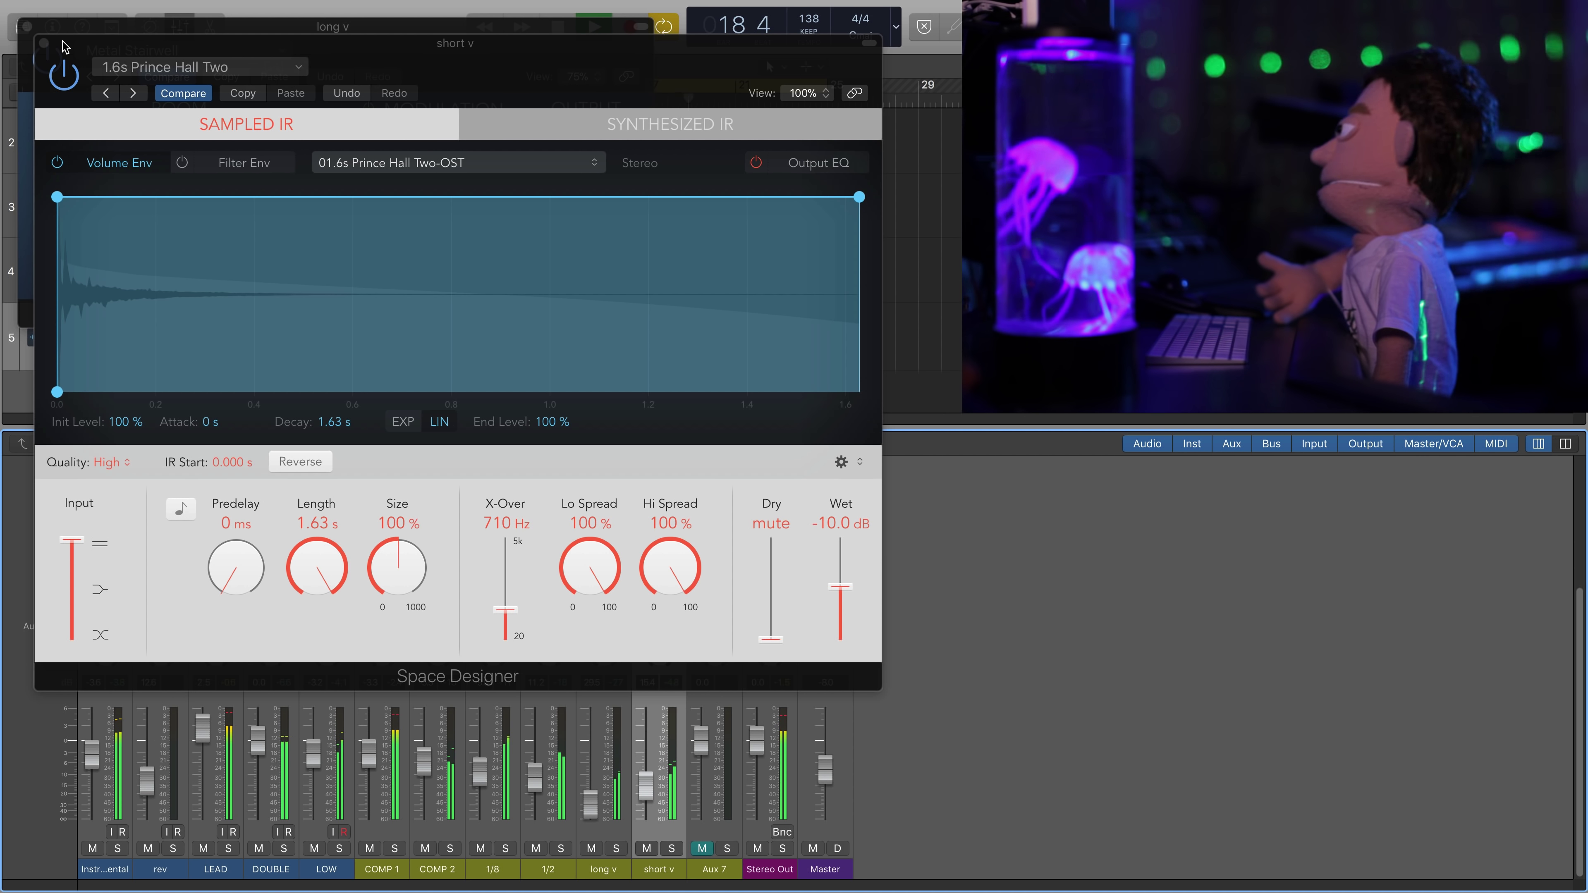
click(44, 43)
click(27, 27)
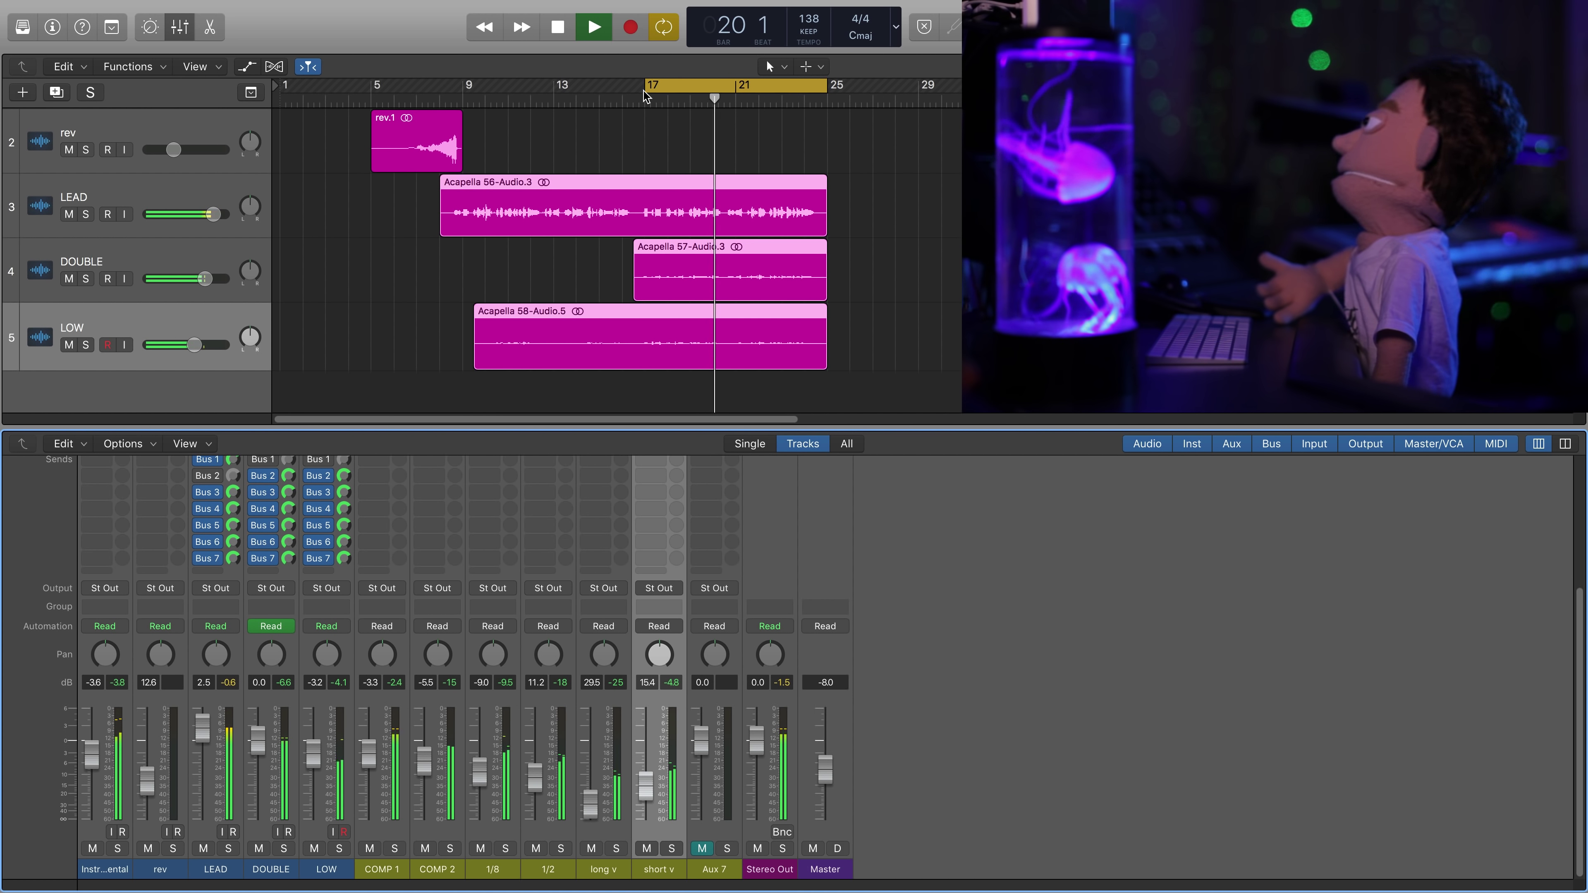
- Extend the cycle range to start at bar 9 and stop playback
drag(646, 88, 465, 110)
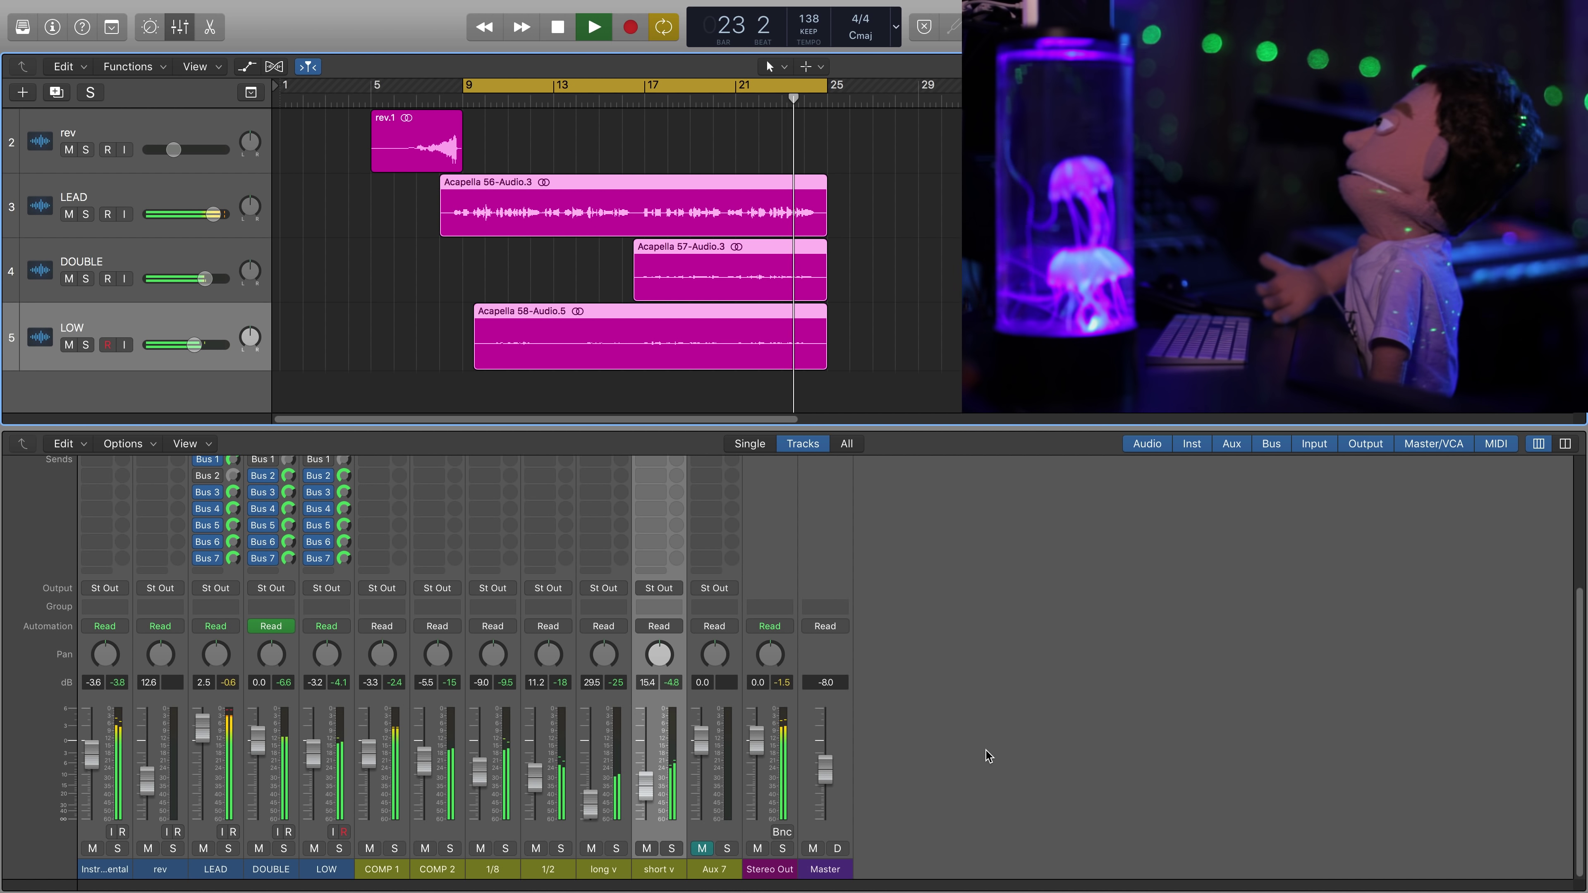
key(space)
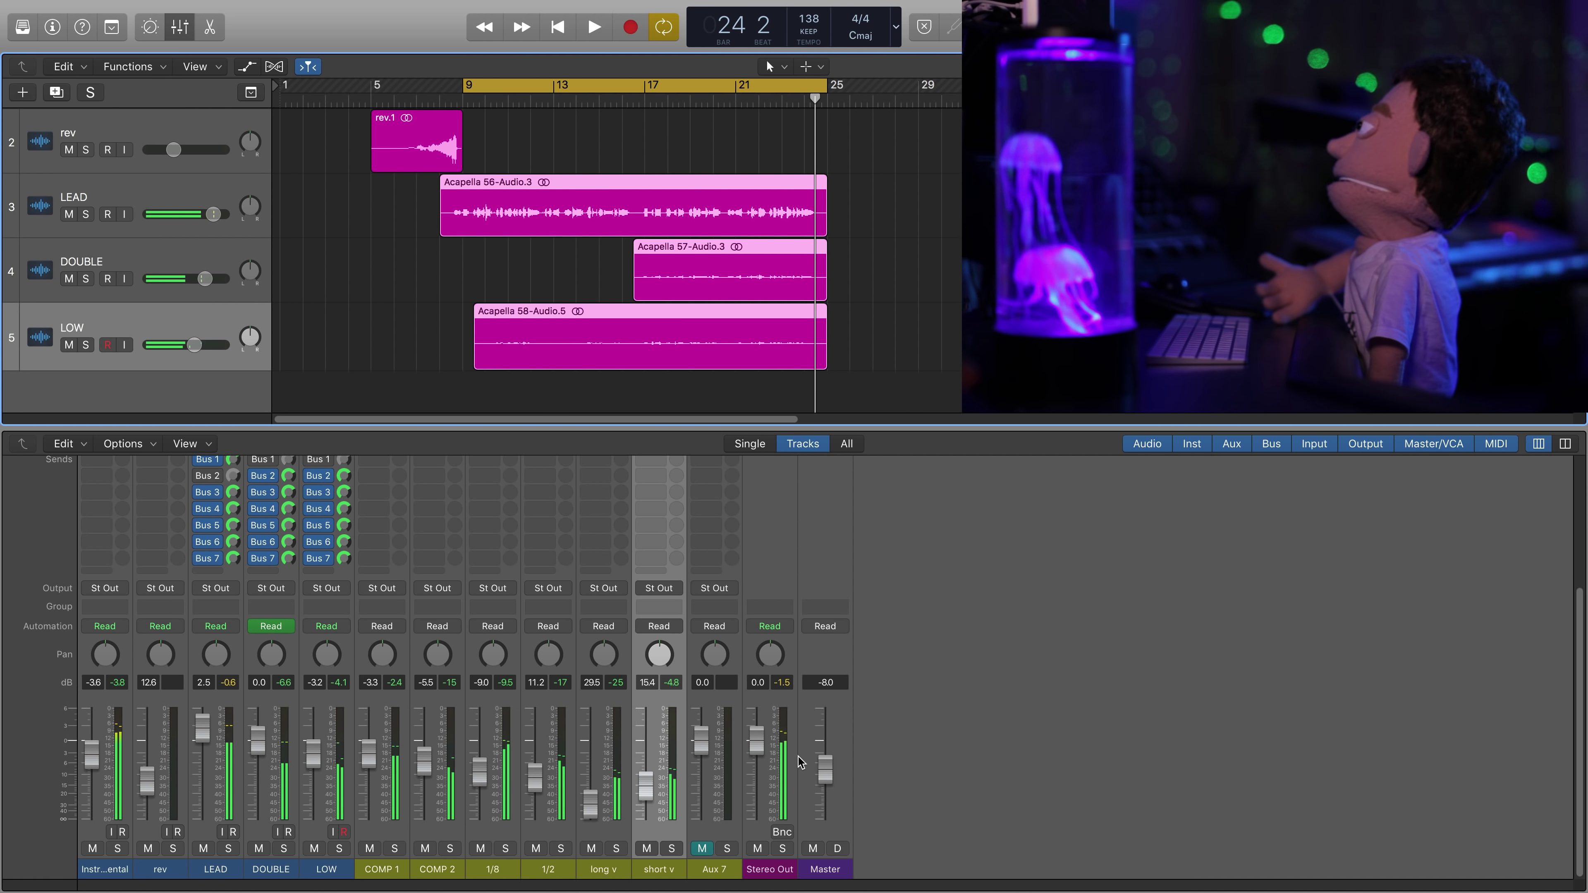
scroll(796, 754, up, 5)
scroll(760, 642, down, 5)
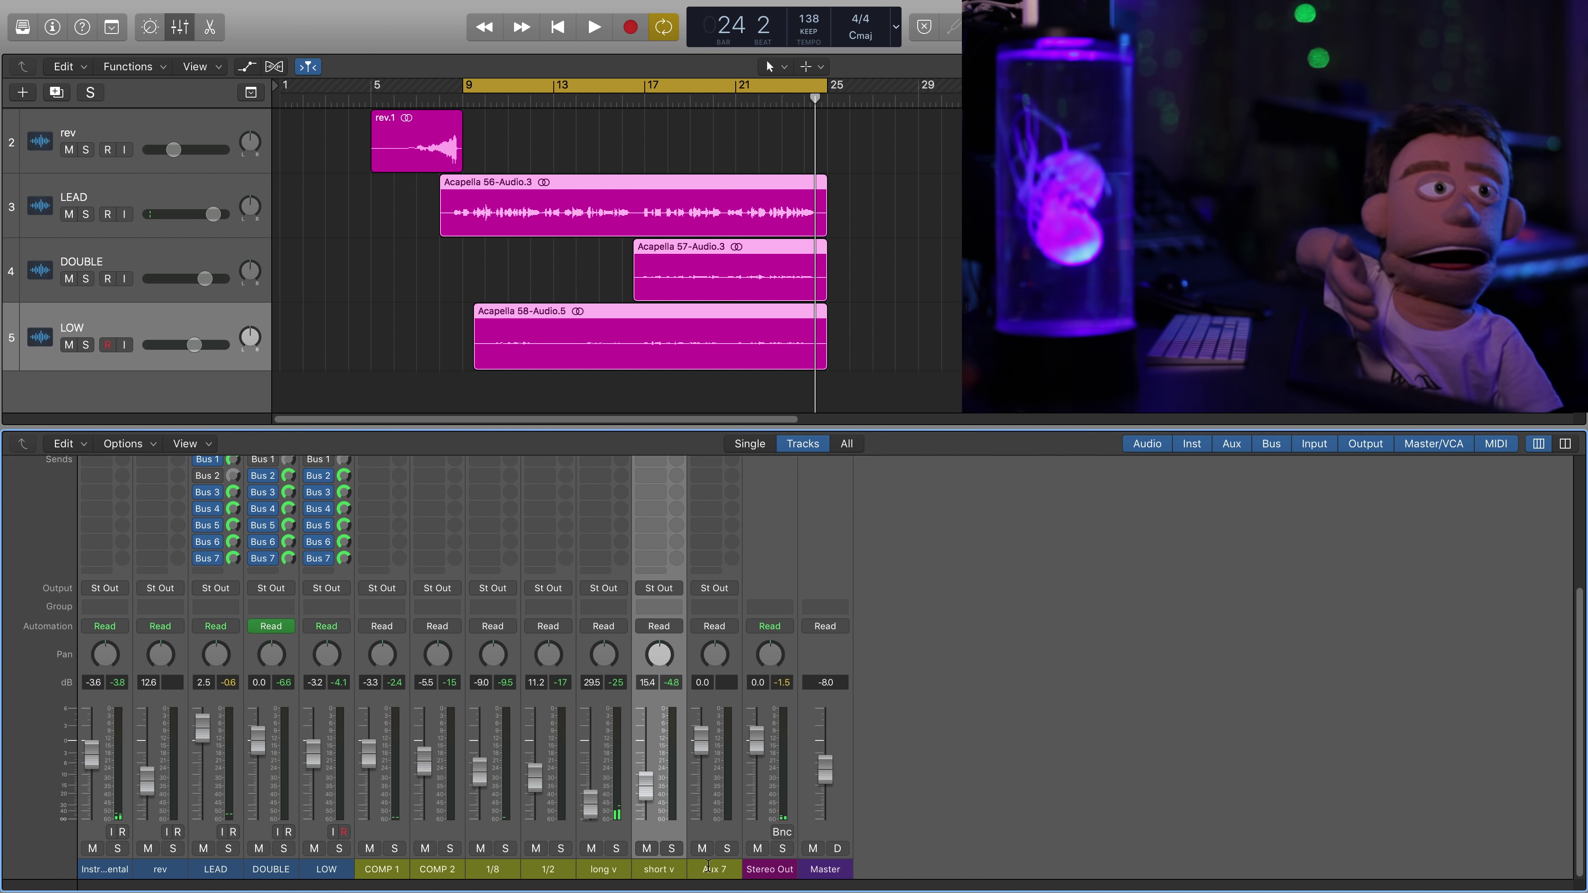
- Rename the Aux 7 channel to 'SLAP'
double_click(710, 870)
text(SLAP)
key(Return)
- Copy bus 4's Sample Delay onto the SLAP channel and open its settings
scroll(710, 873, up, 5)
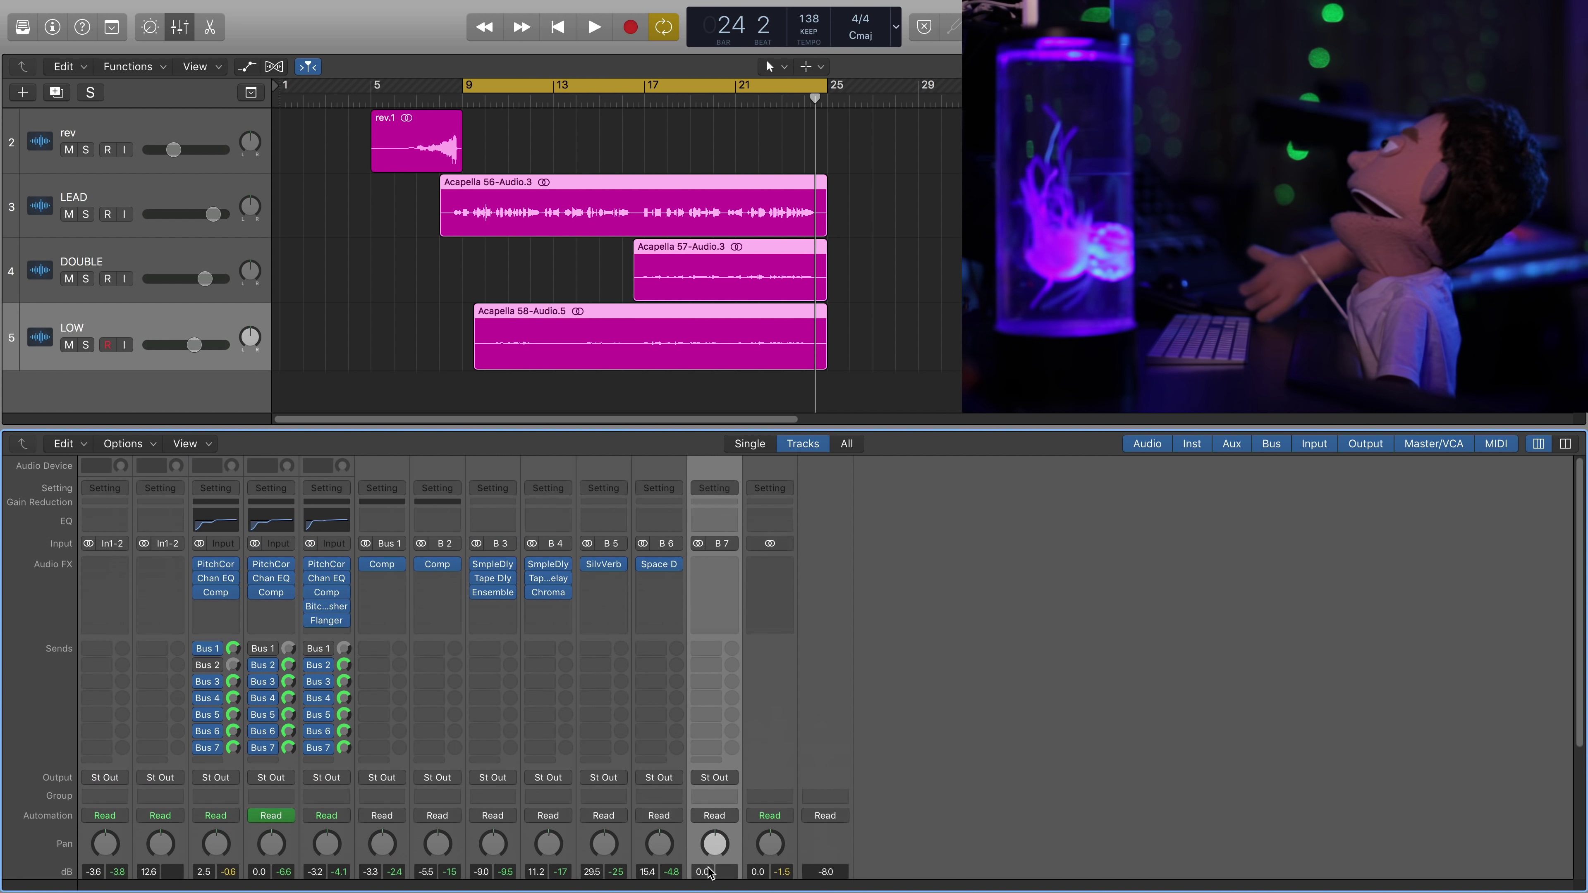
click(735, 565)
click(1169, 521)
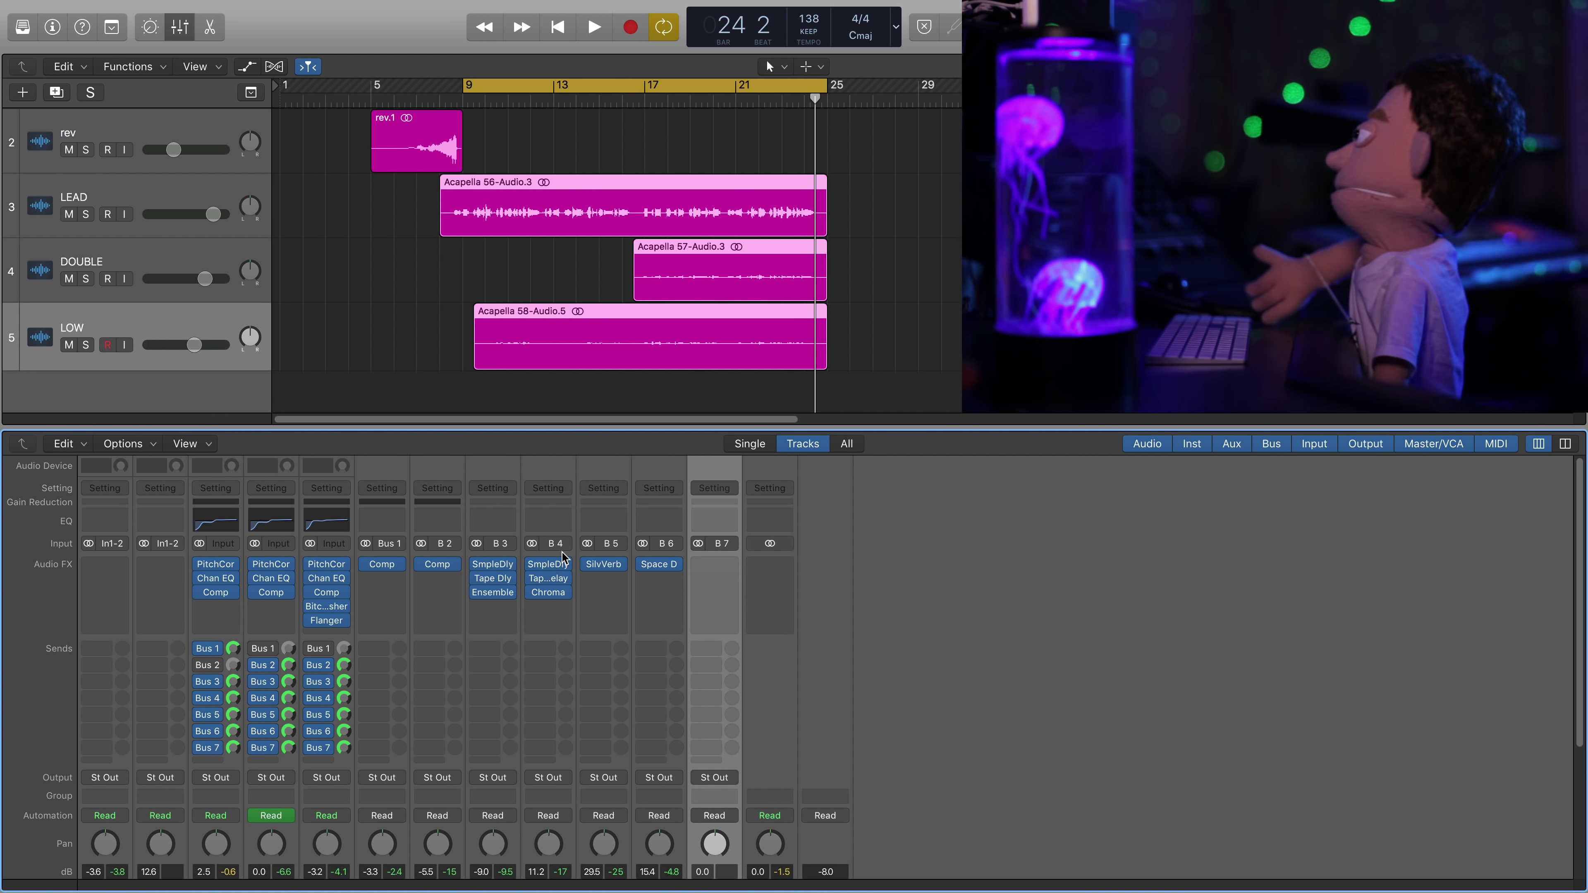
drag(548, 566, 704, 566)
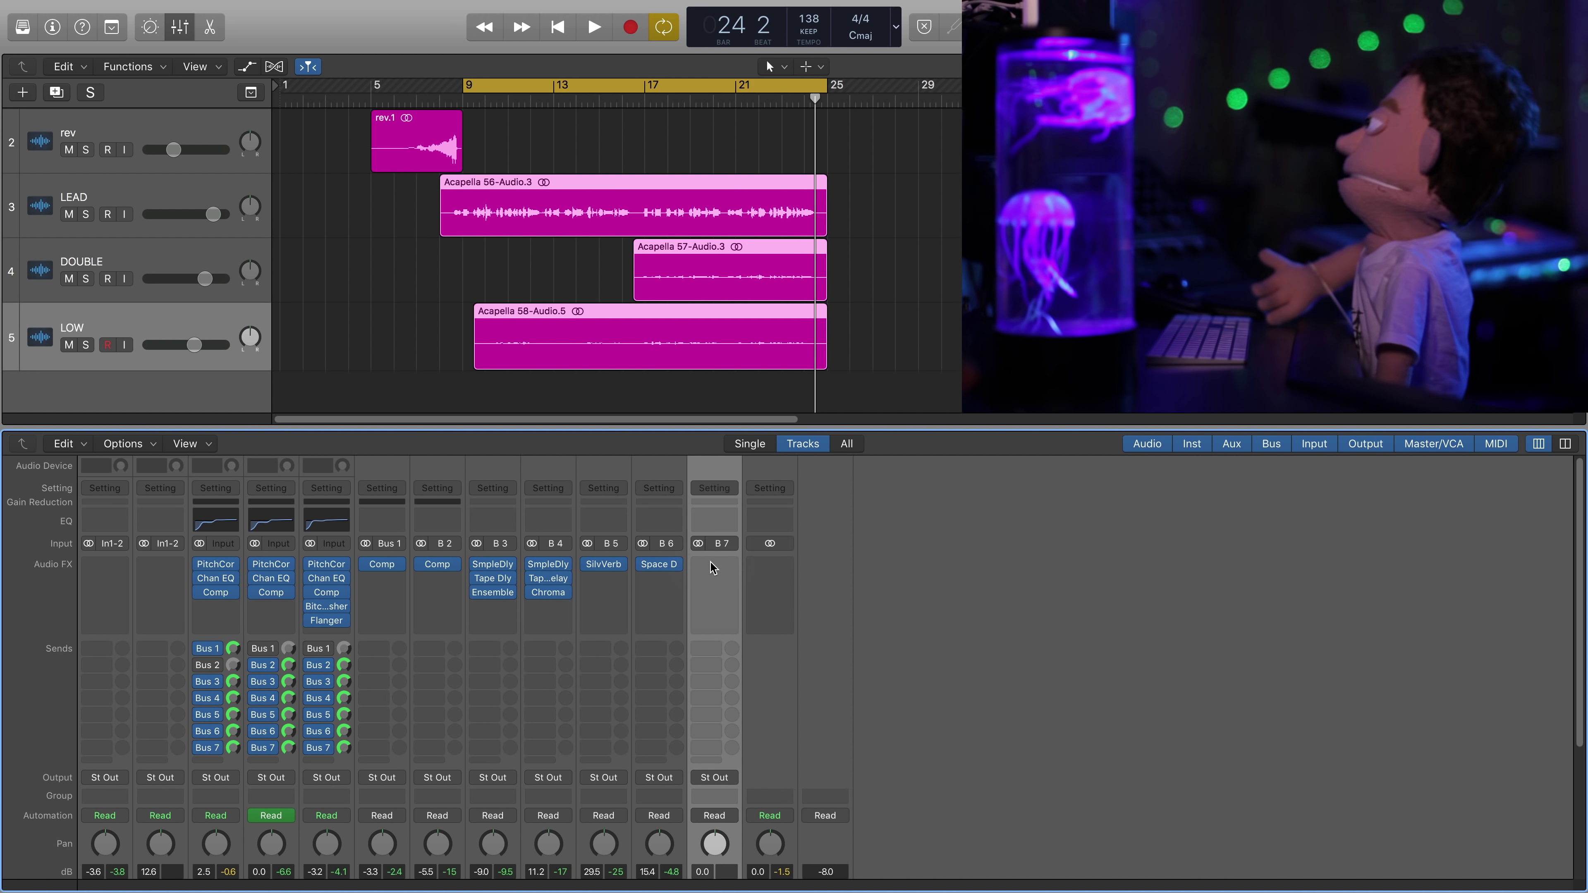
click(719, 564)
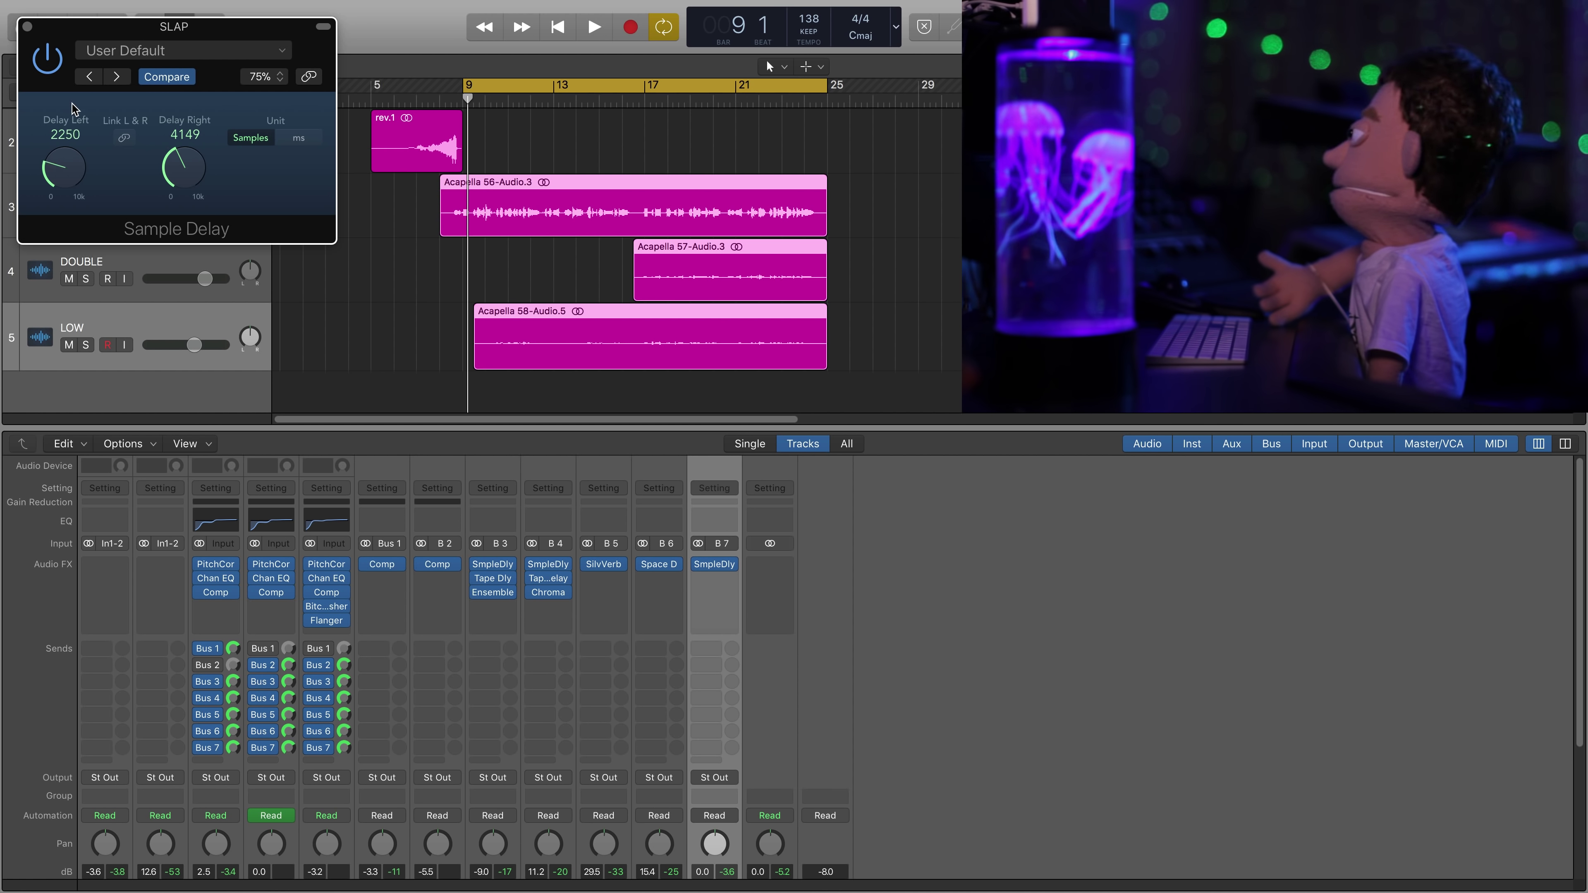
- Set Delay Left to 2772 samples and lower the SLAP channel to -8.4 dB
key(space)
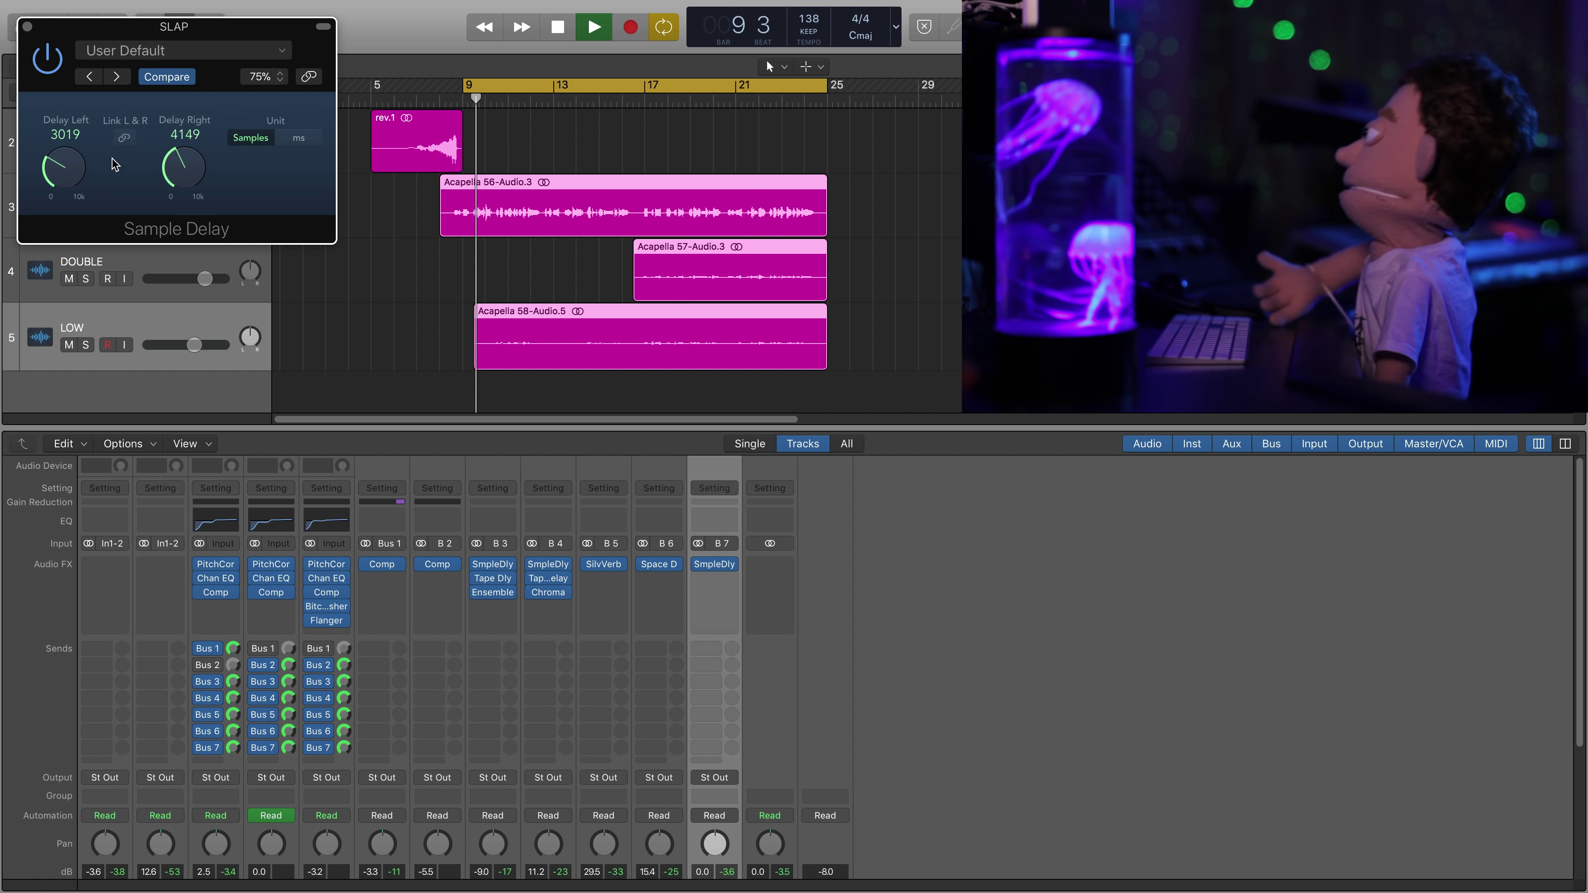
drag(52, 169, 52, 174)
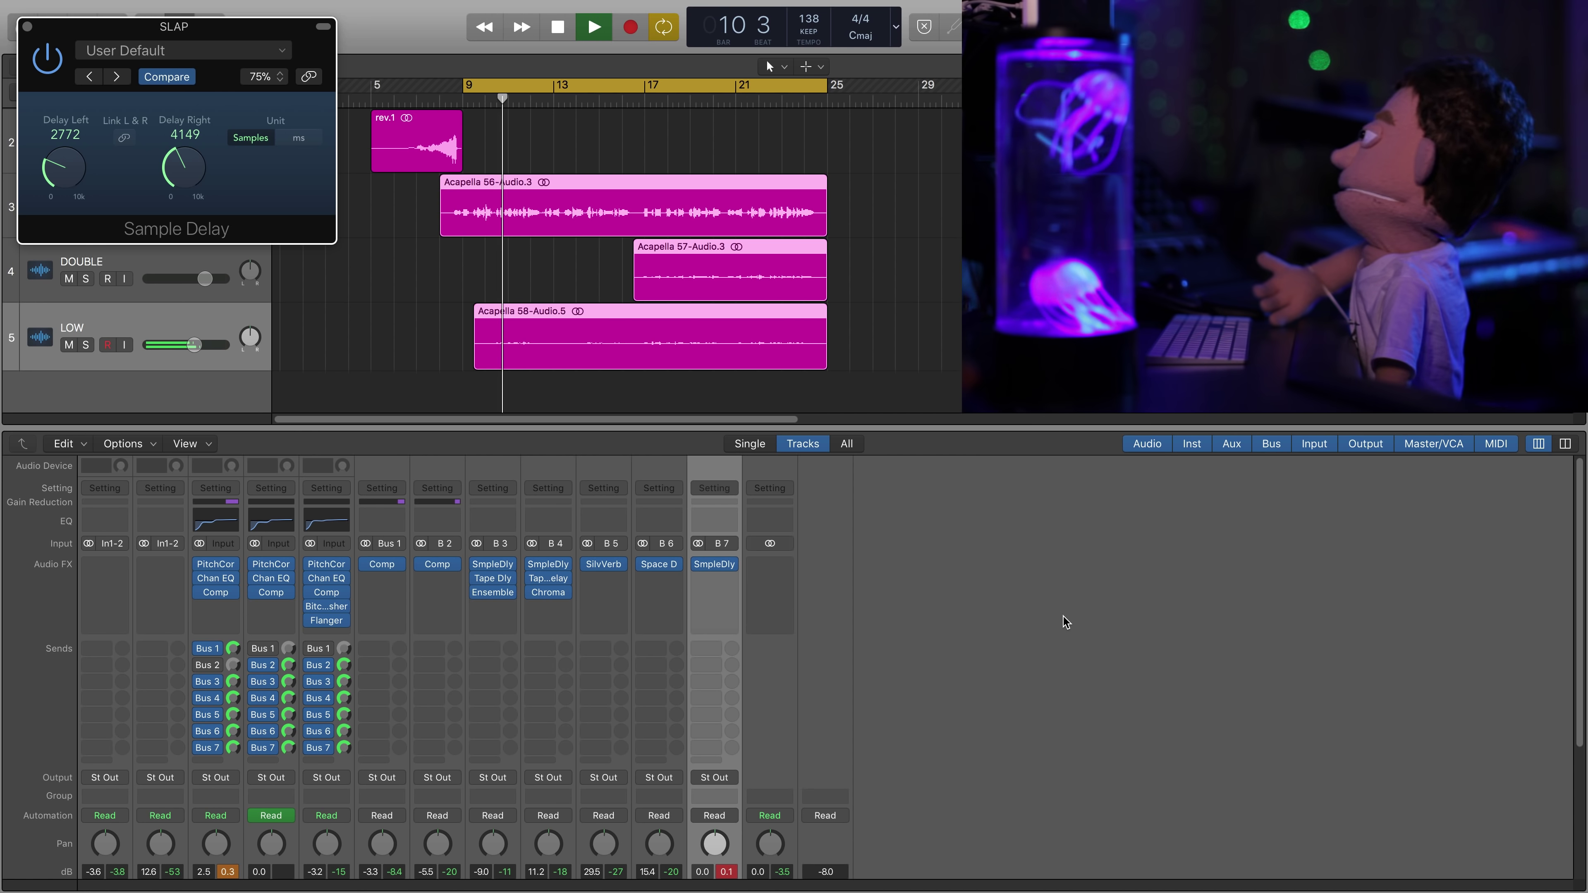
scroll(1066, 621, down, 4)
scroll(1066, 621, down, 2)
click(727, 682)
drag(701, 740, 704, 807)
scroll(851, 627, up, 6)
key(space)
- Add a stereo Clip Distortion after SLAP's Sample Delay and load the Bright Distortion preset
click(714, 565)
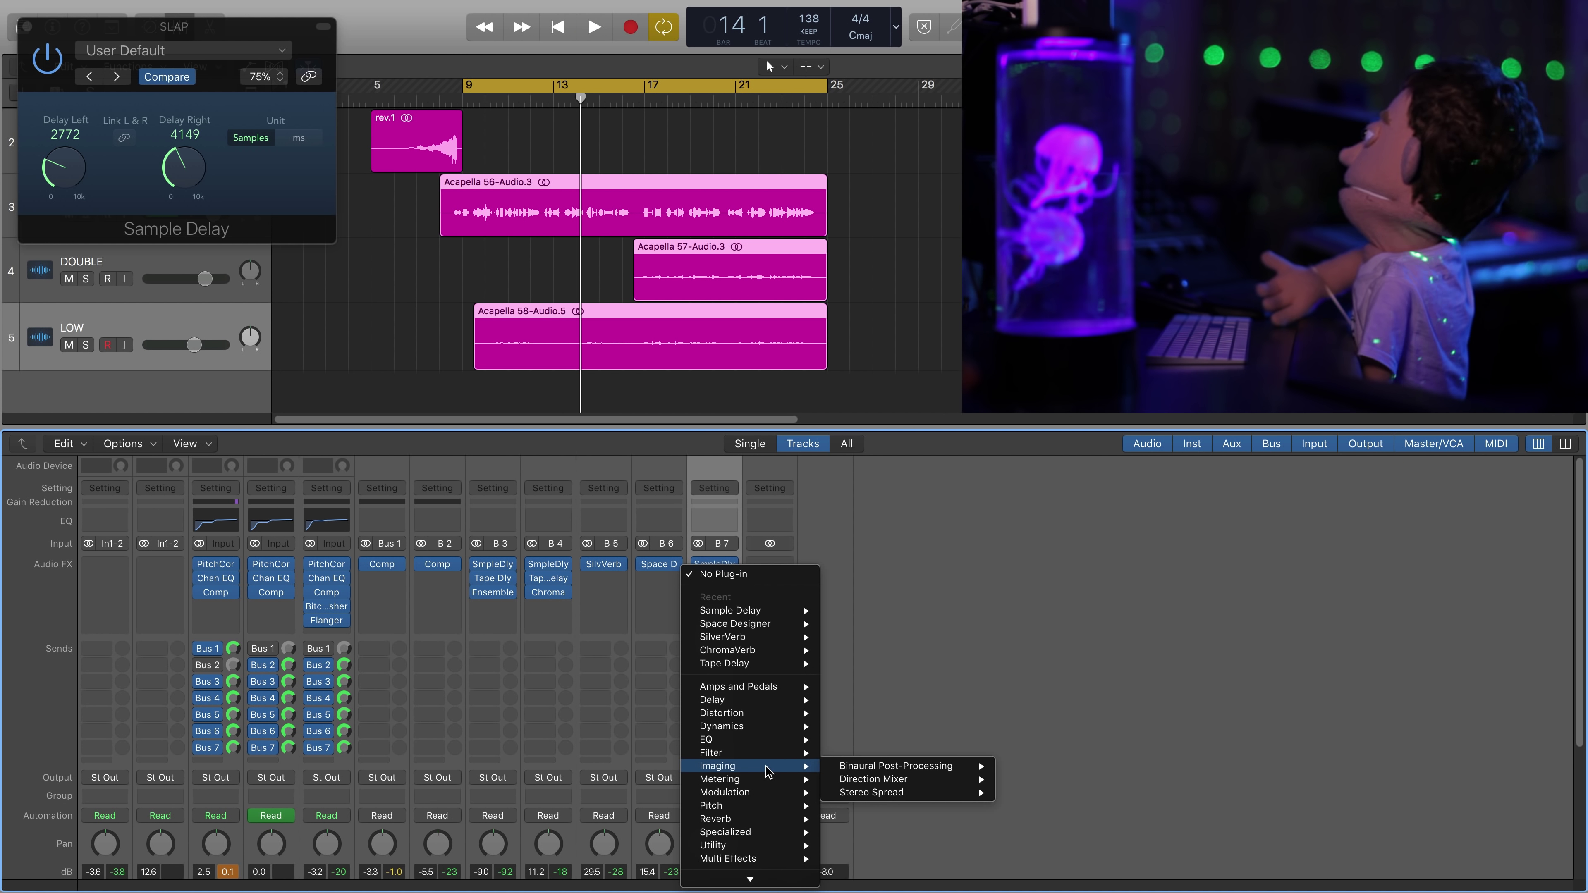
mouse_move(773, 808)
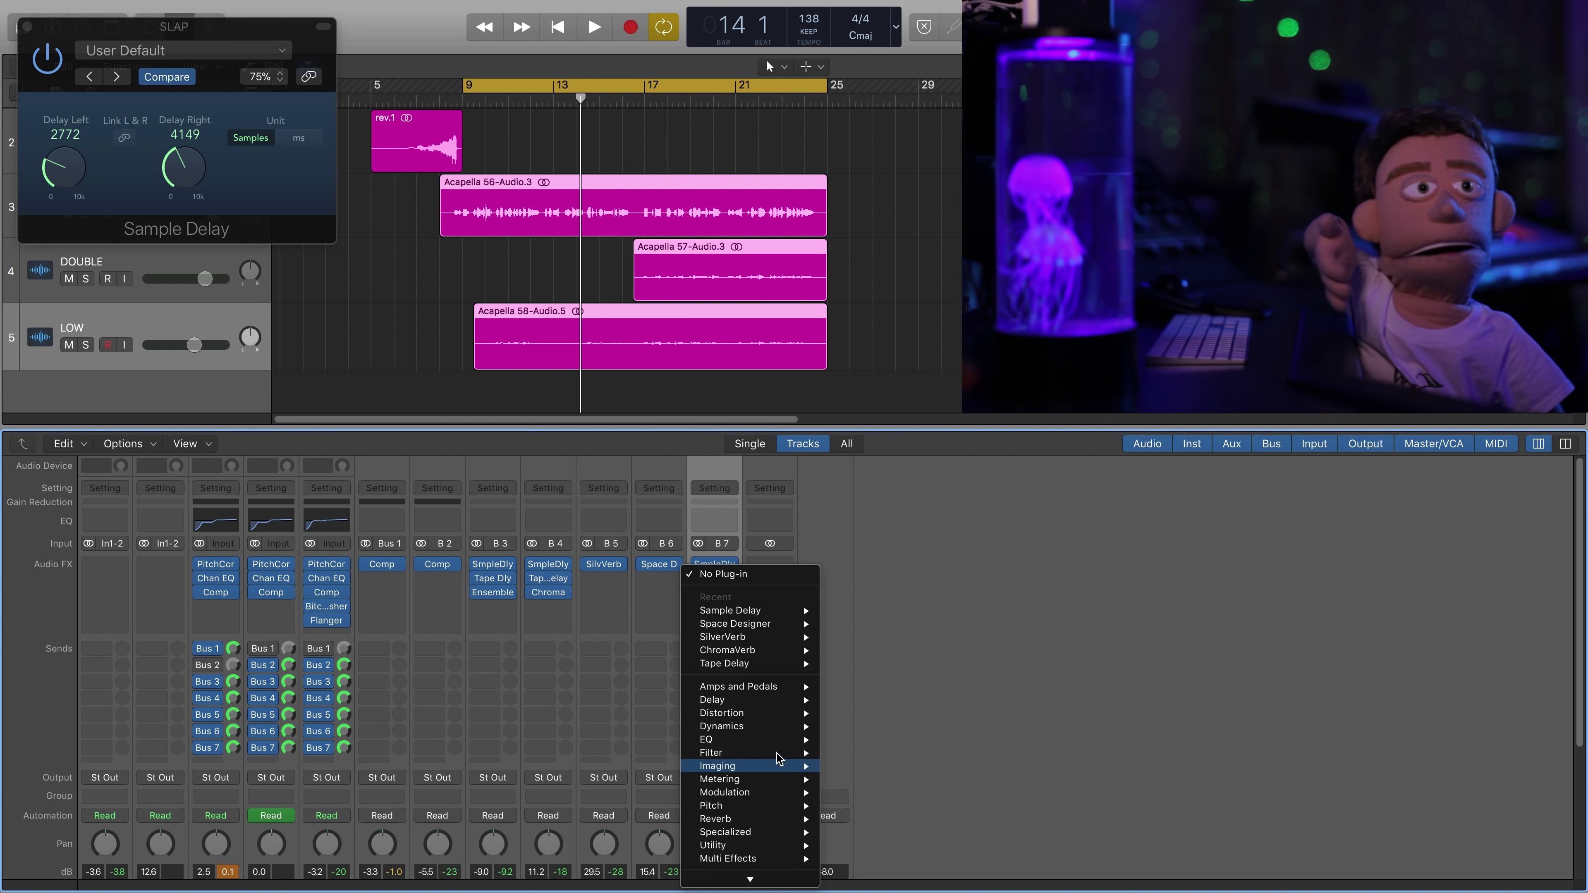
mouse_move(787, 716)
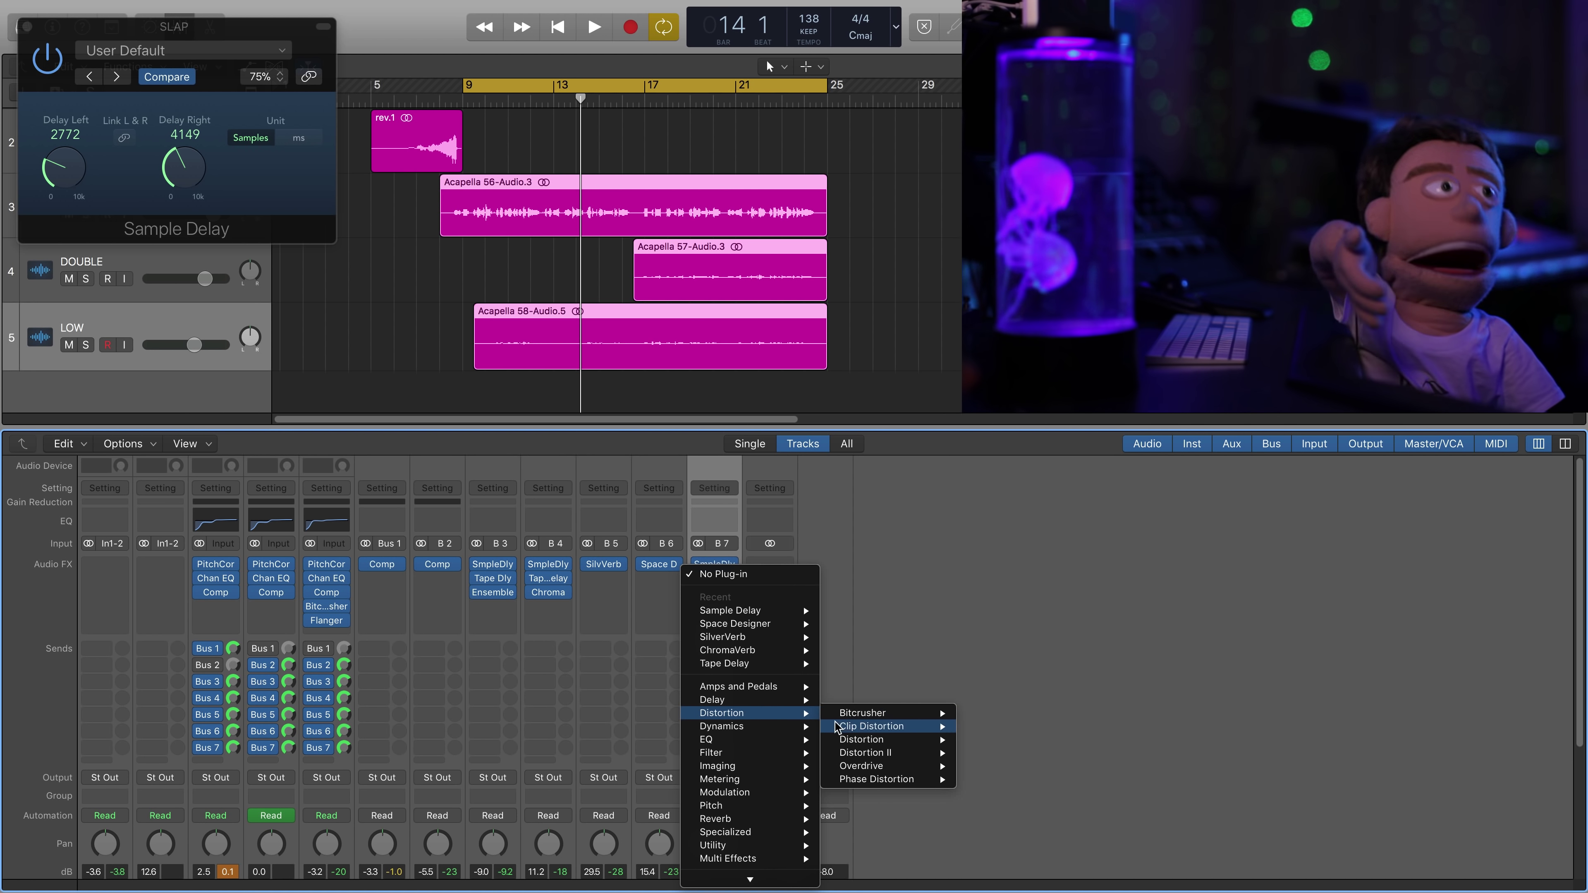
mouse_move(882, 730)
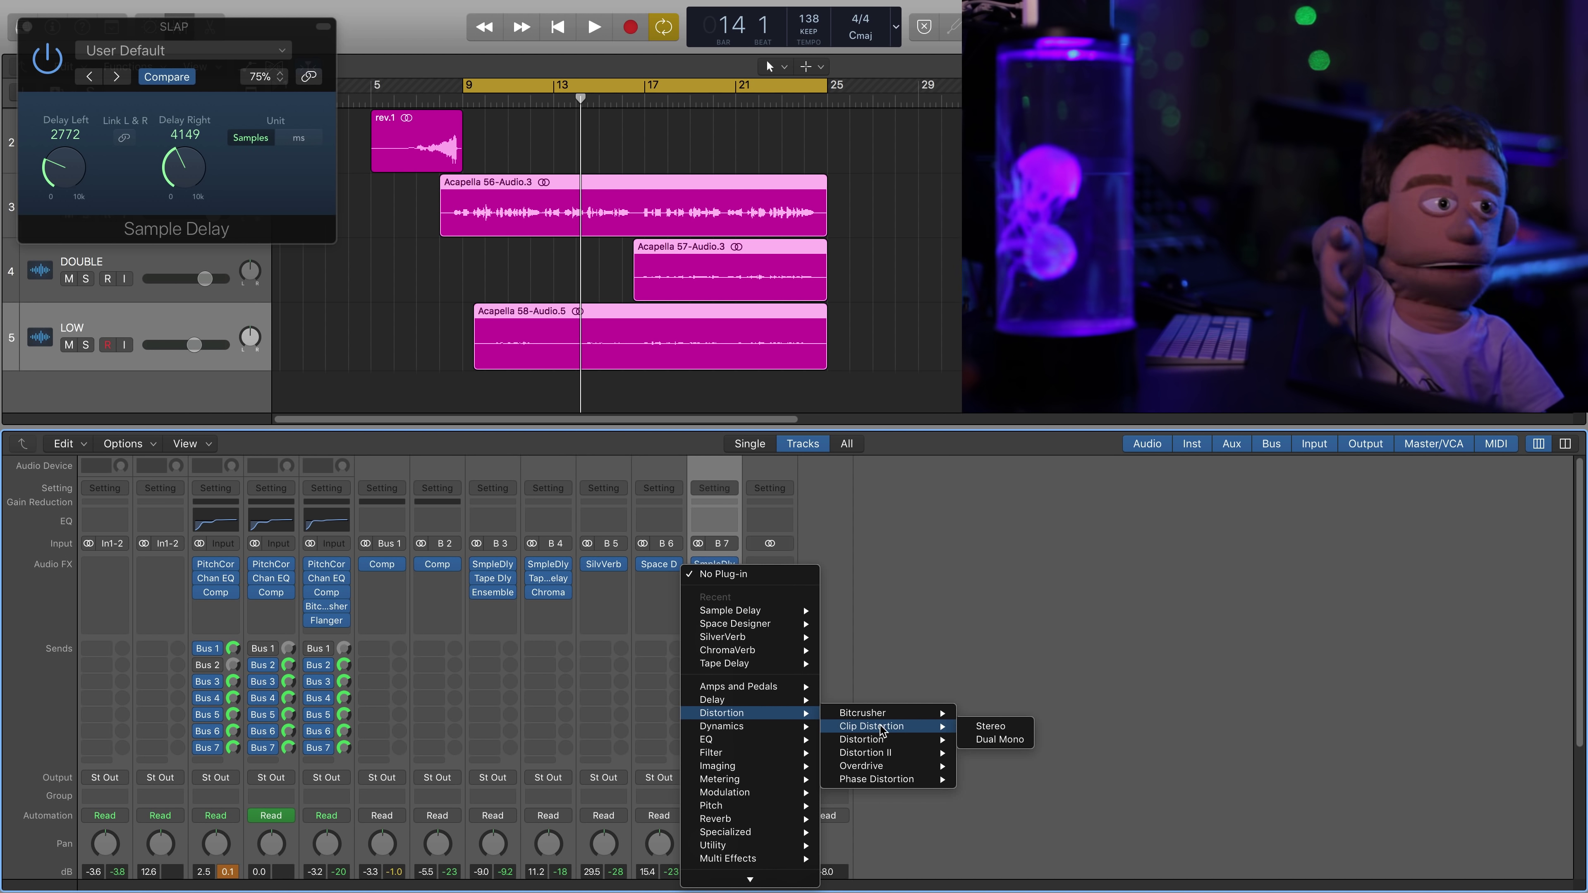
click(994, 728)
key(space)
click(200, 67)
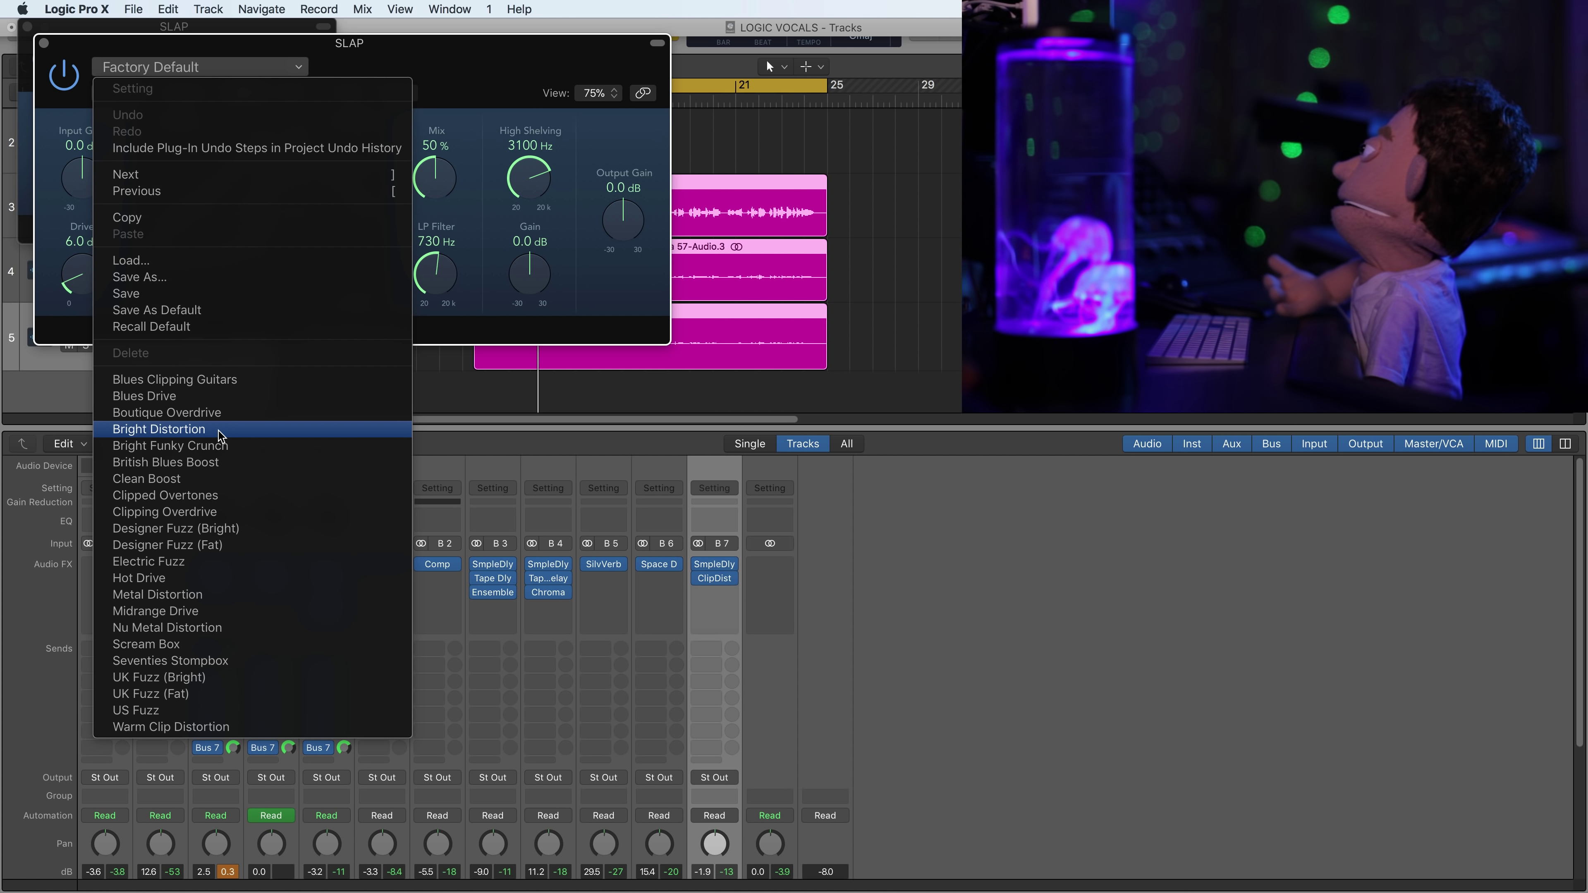
click(170, 433)
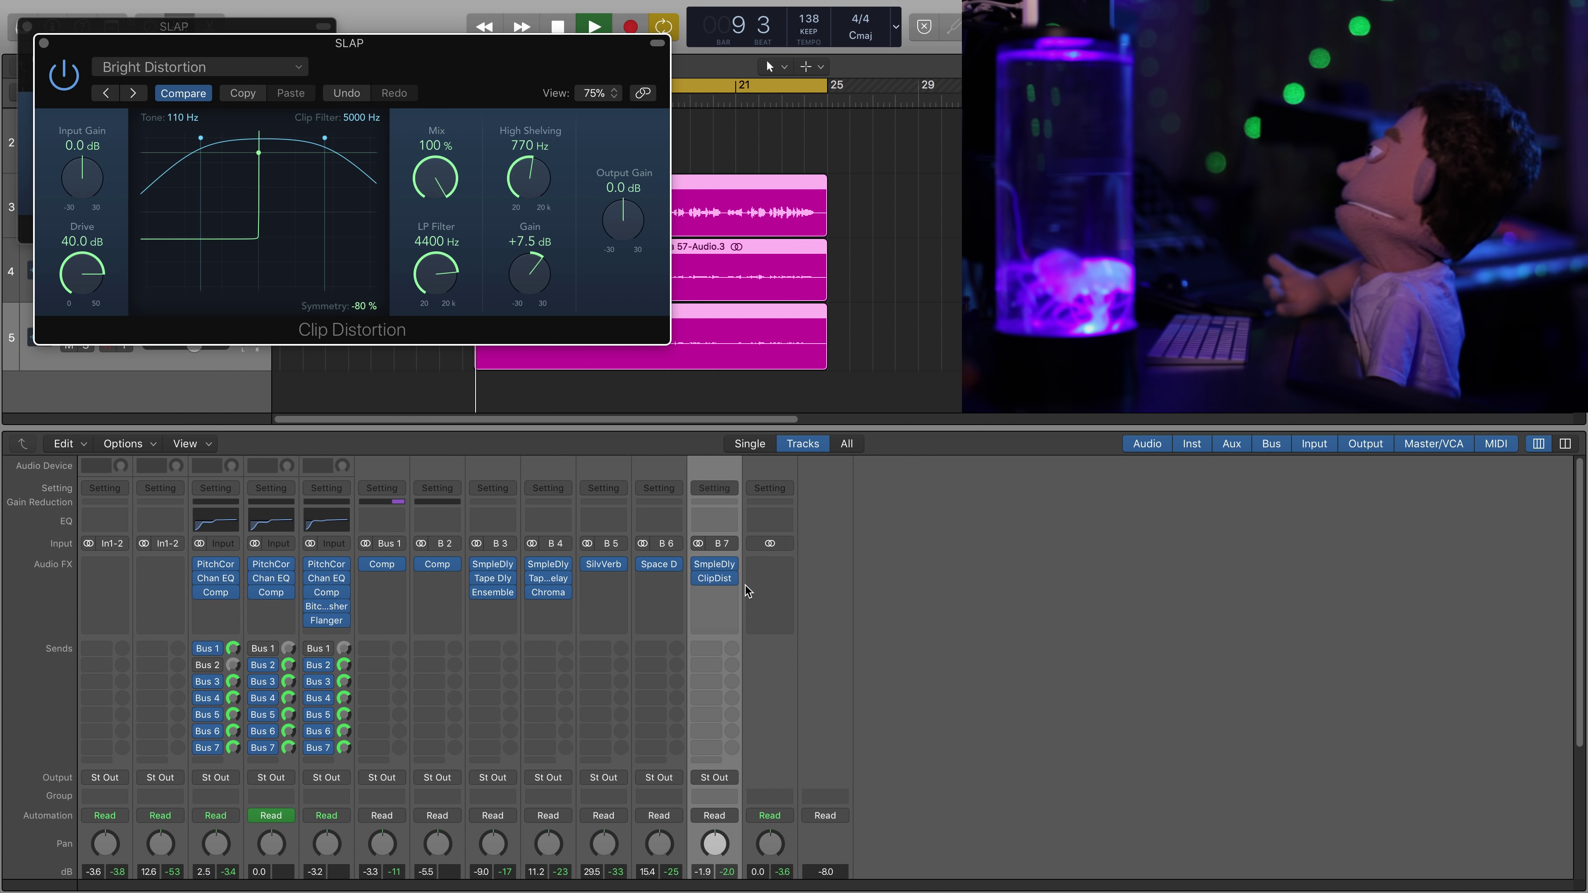
scroll(737, 674, down, 5)
click(736, 675)
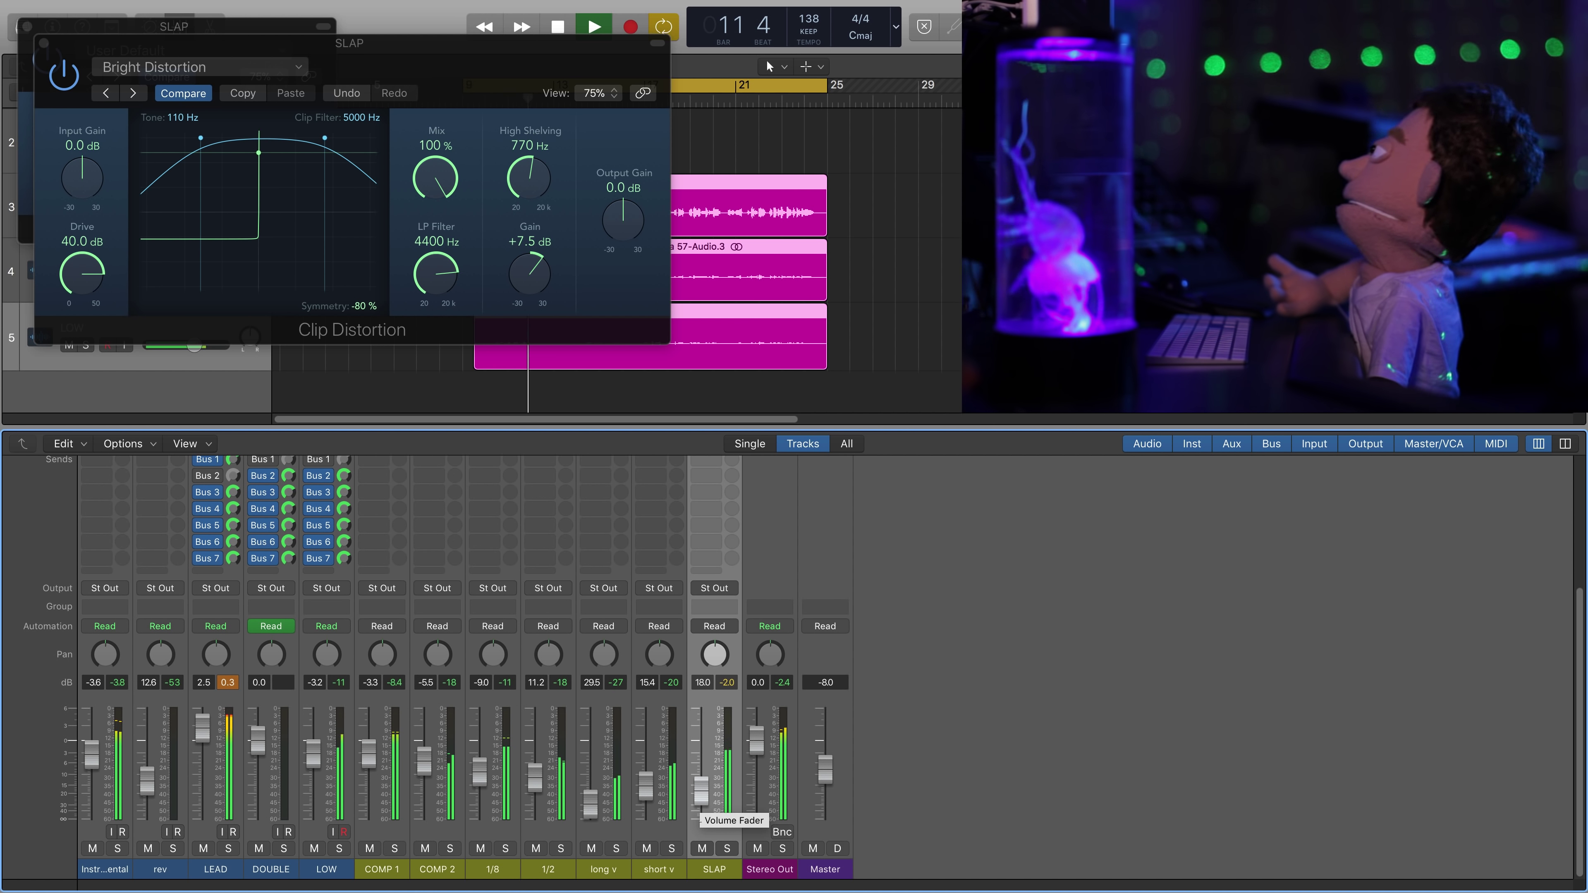
- Unmute the SLAP and short v channels while playing from bar 9, then clear the peak readouts
key(space)
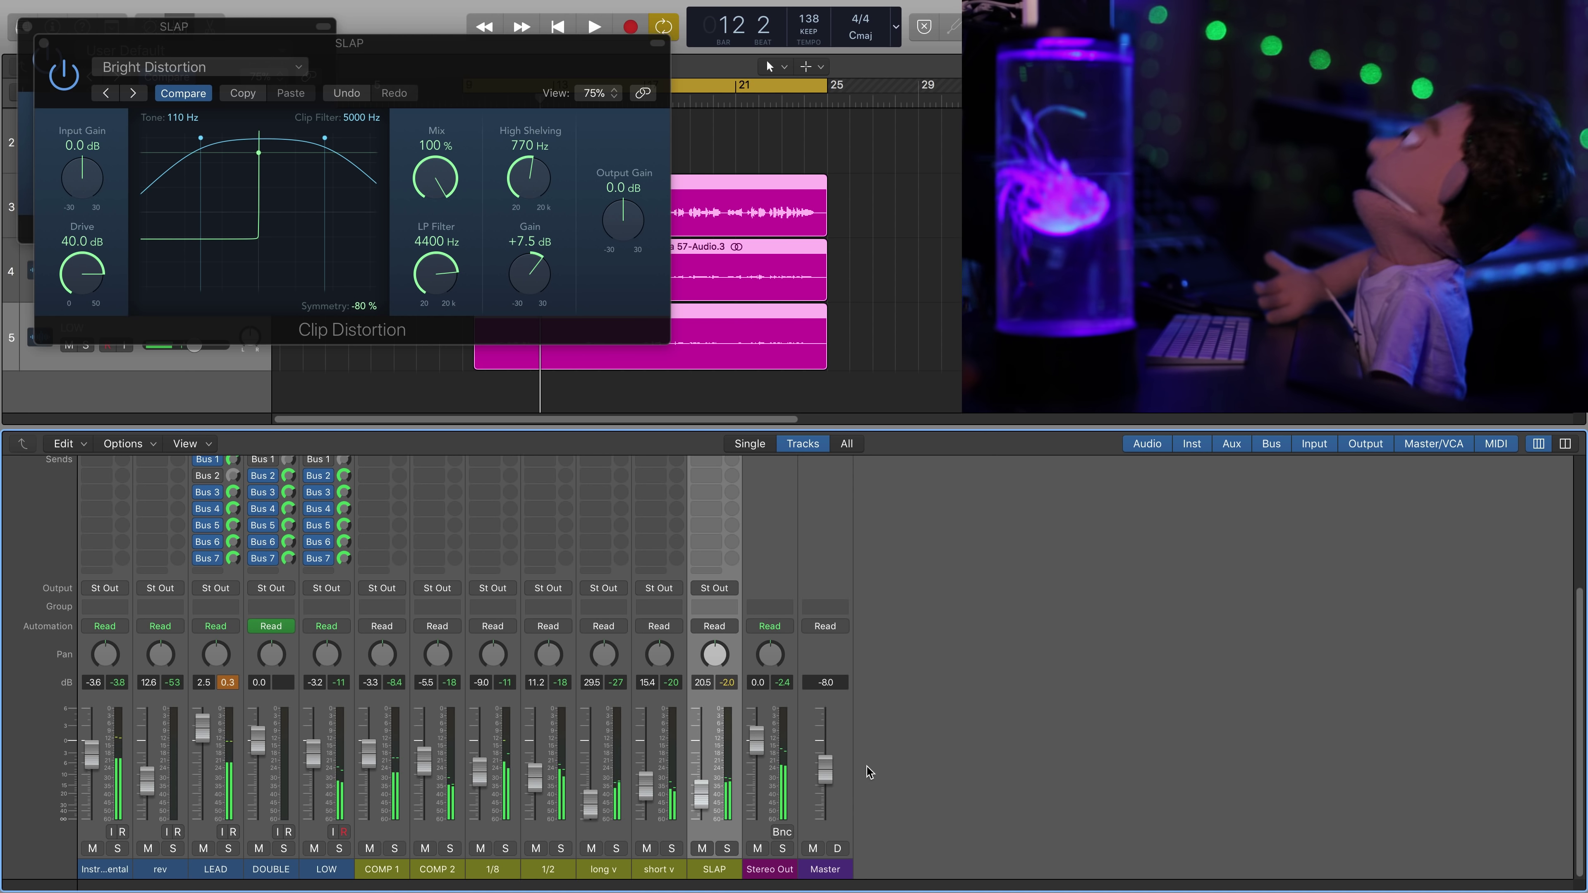
key(space)
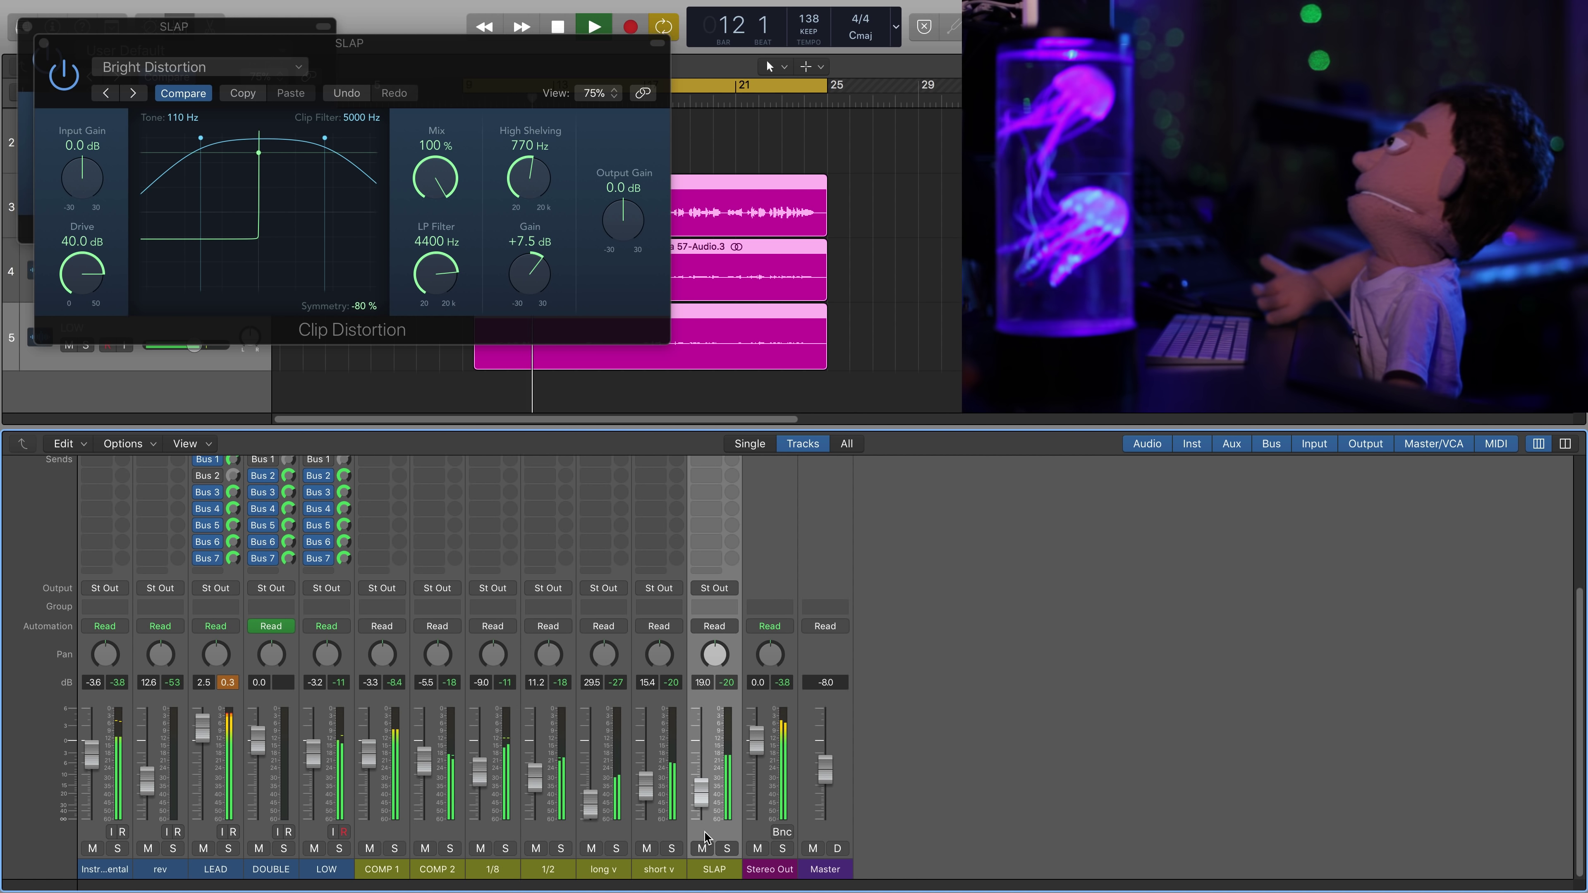
key(space)
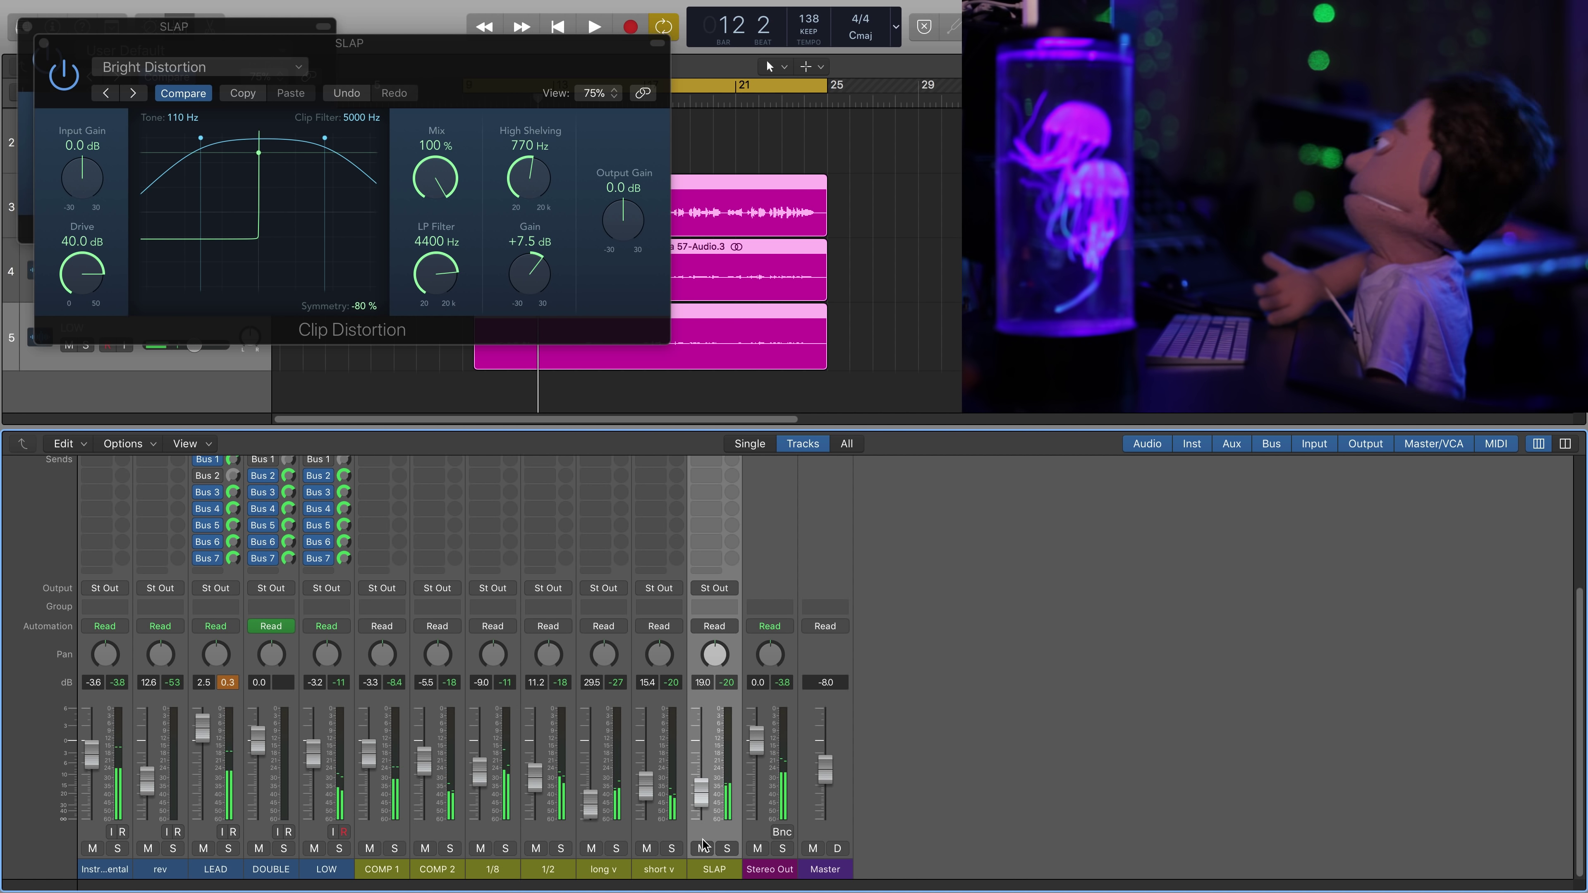
key(space)
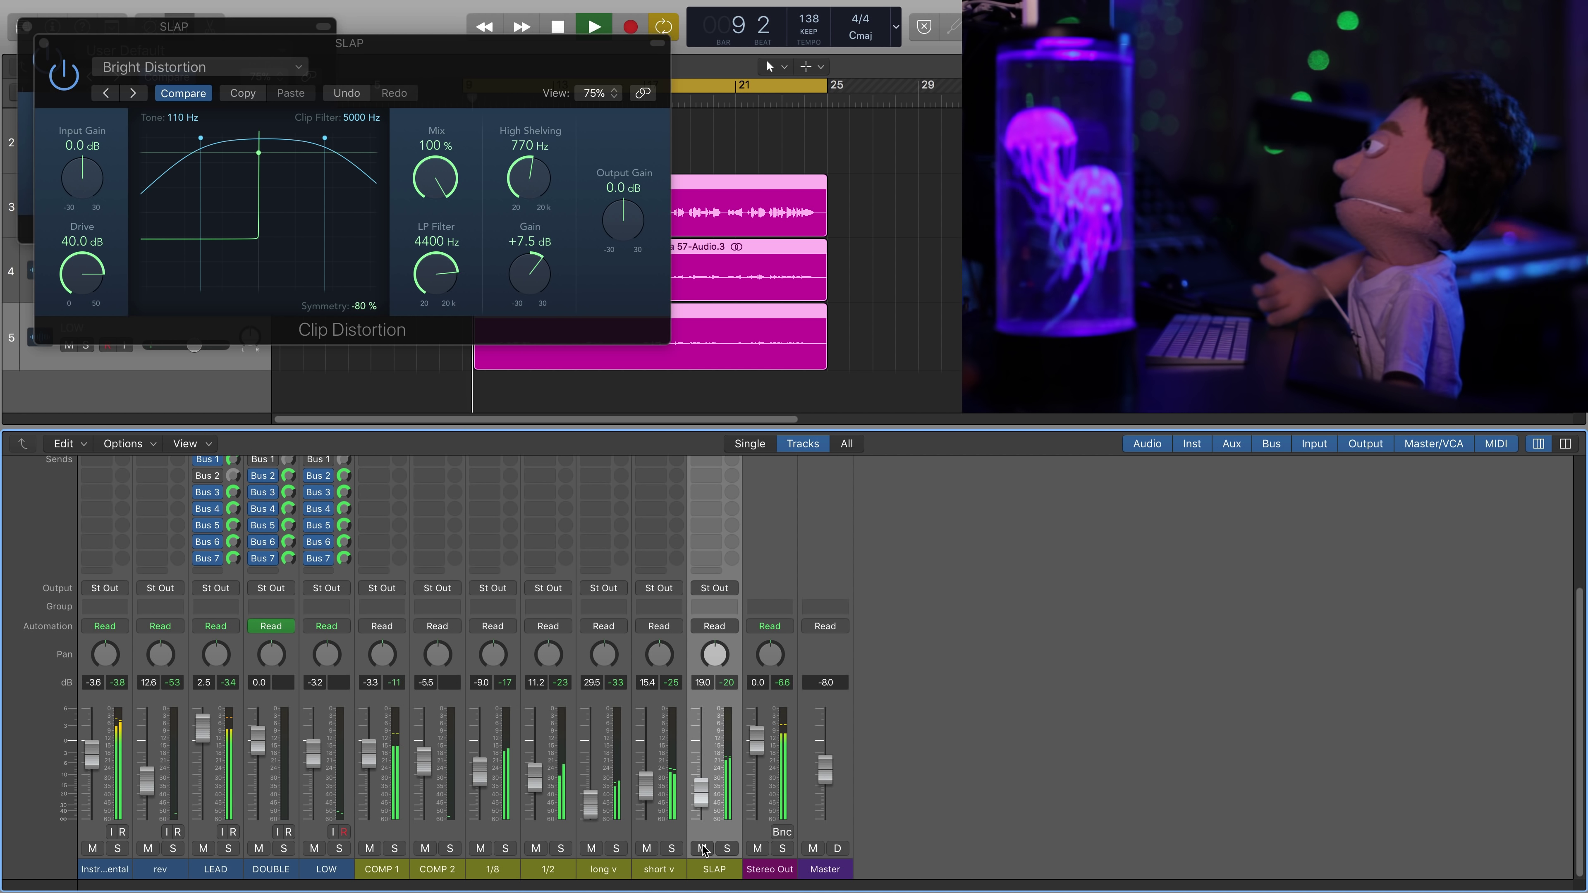
click(702, 848)
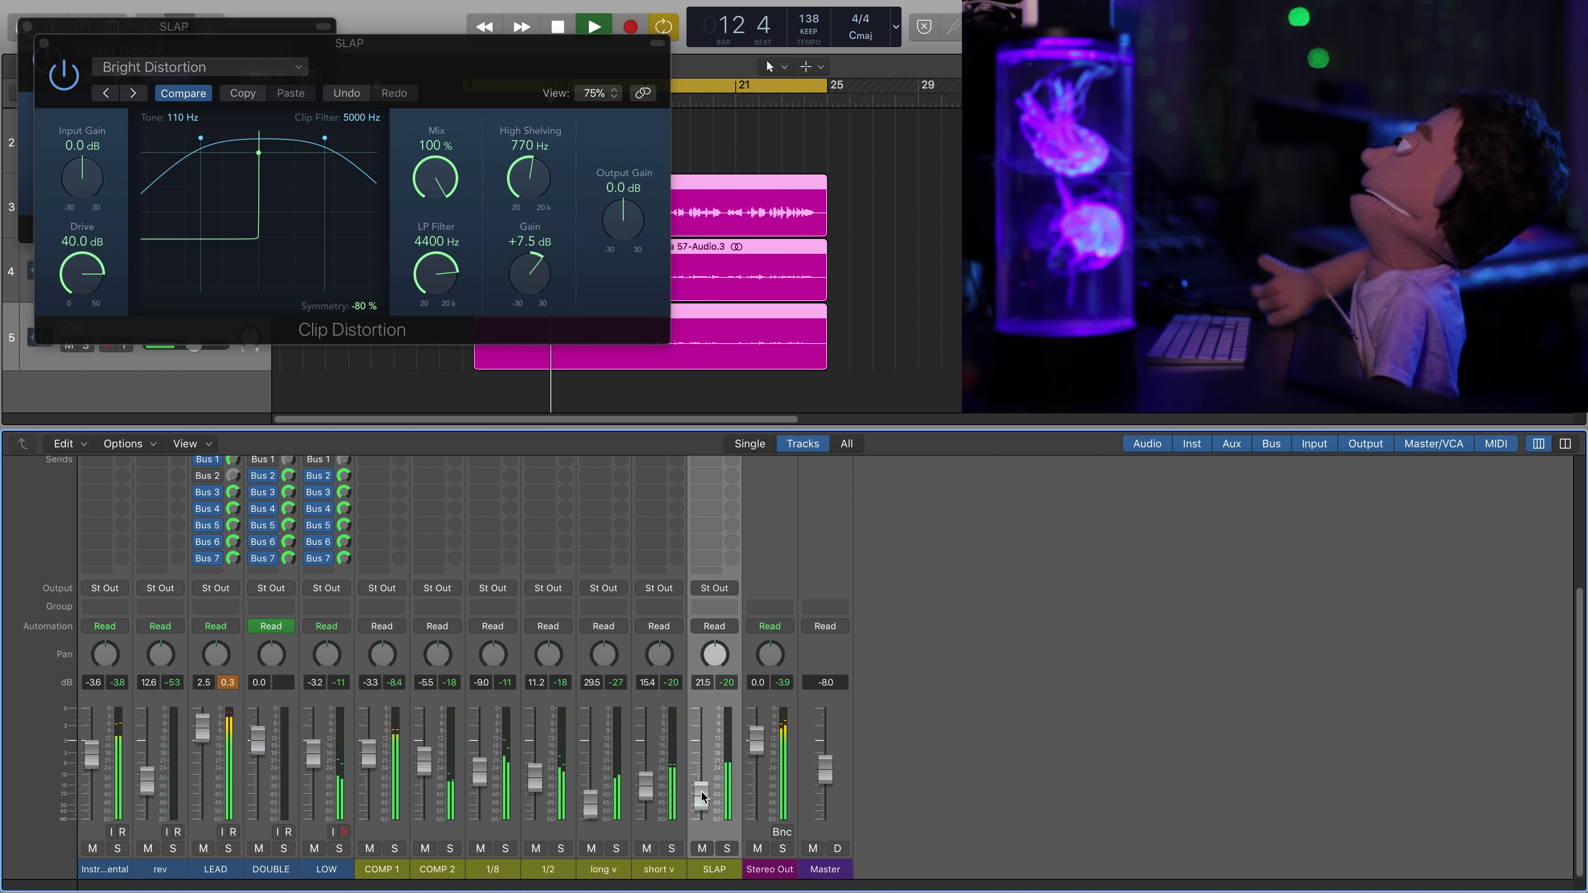
click(646, 848)
key(space)
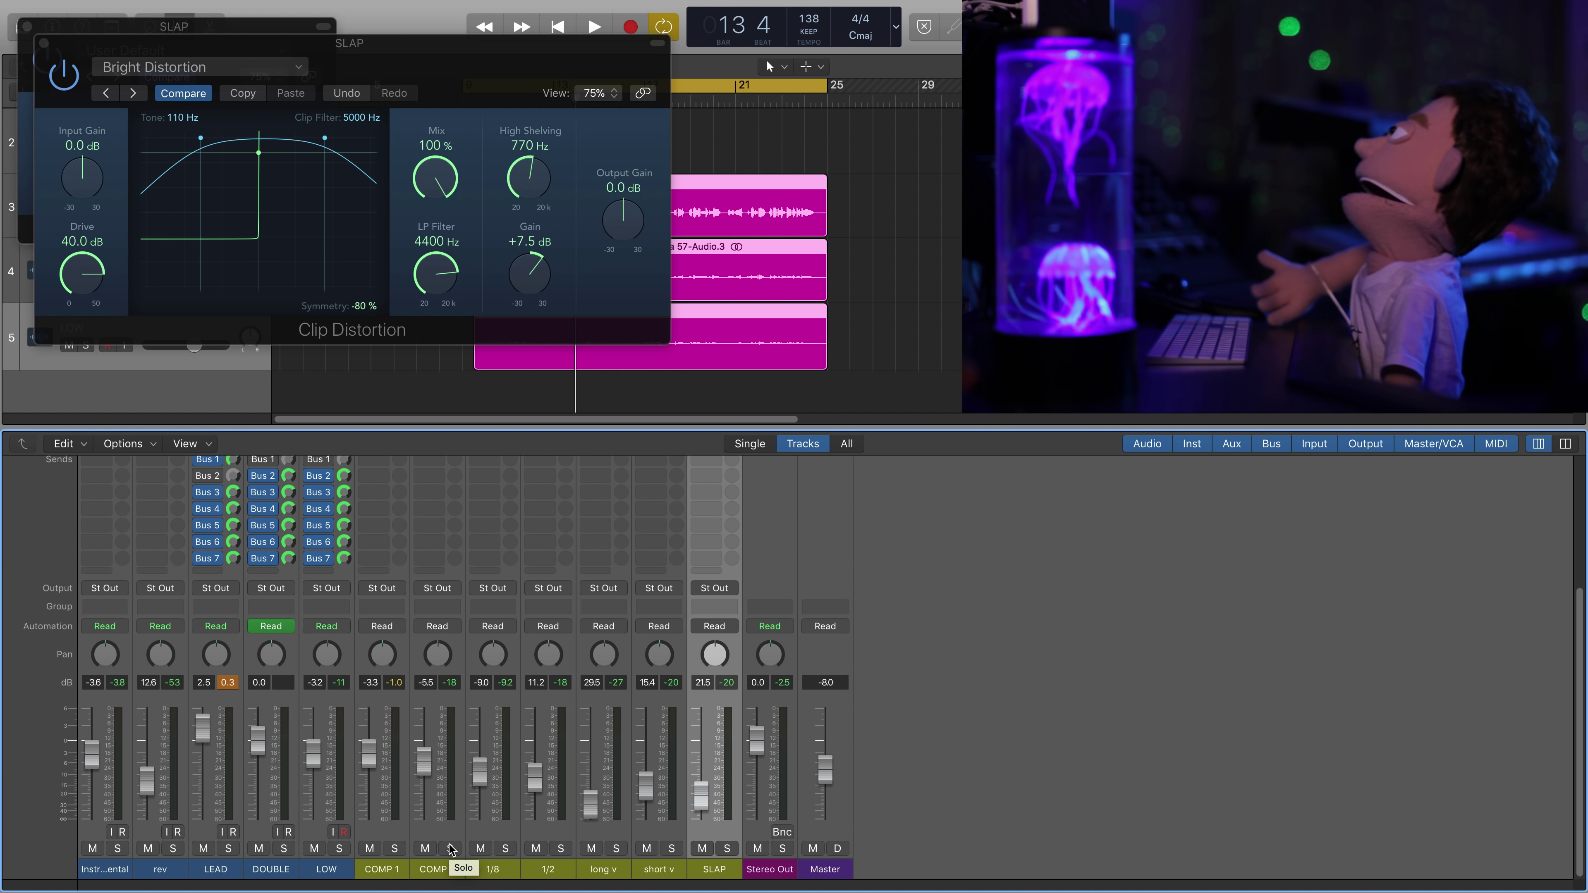
click(462, 682)
- Close the SLAP Clip Distortion window, select the DOUBLE track and nudge its pan right
click(44, 43)
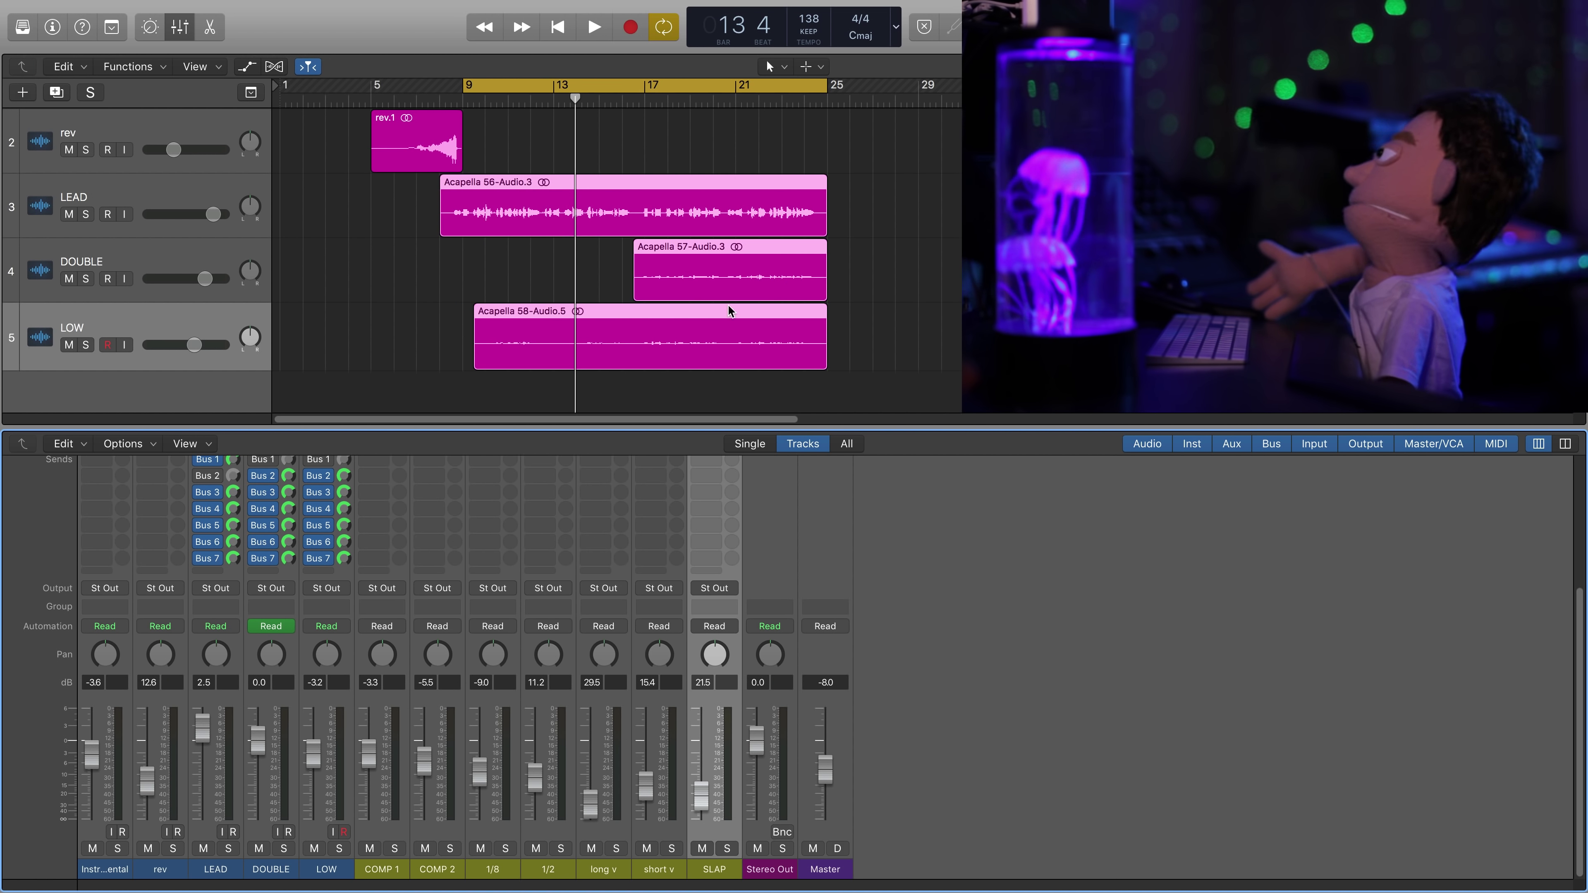
click(310, 262)
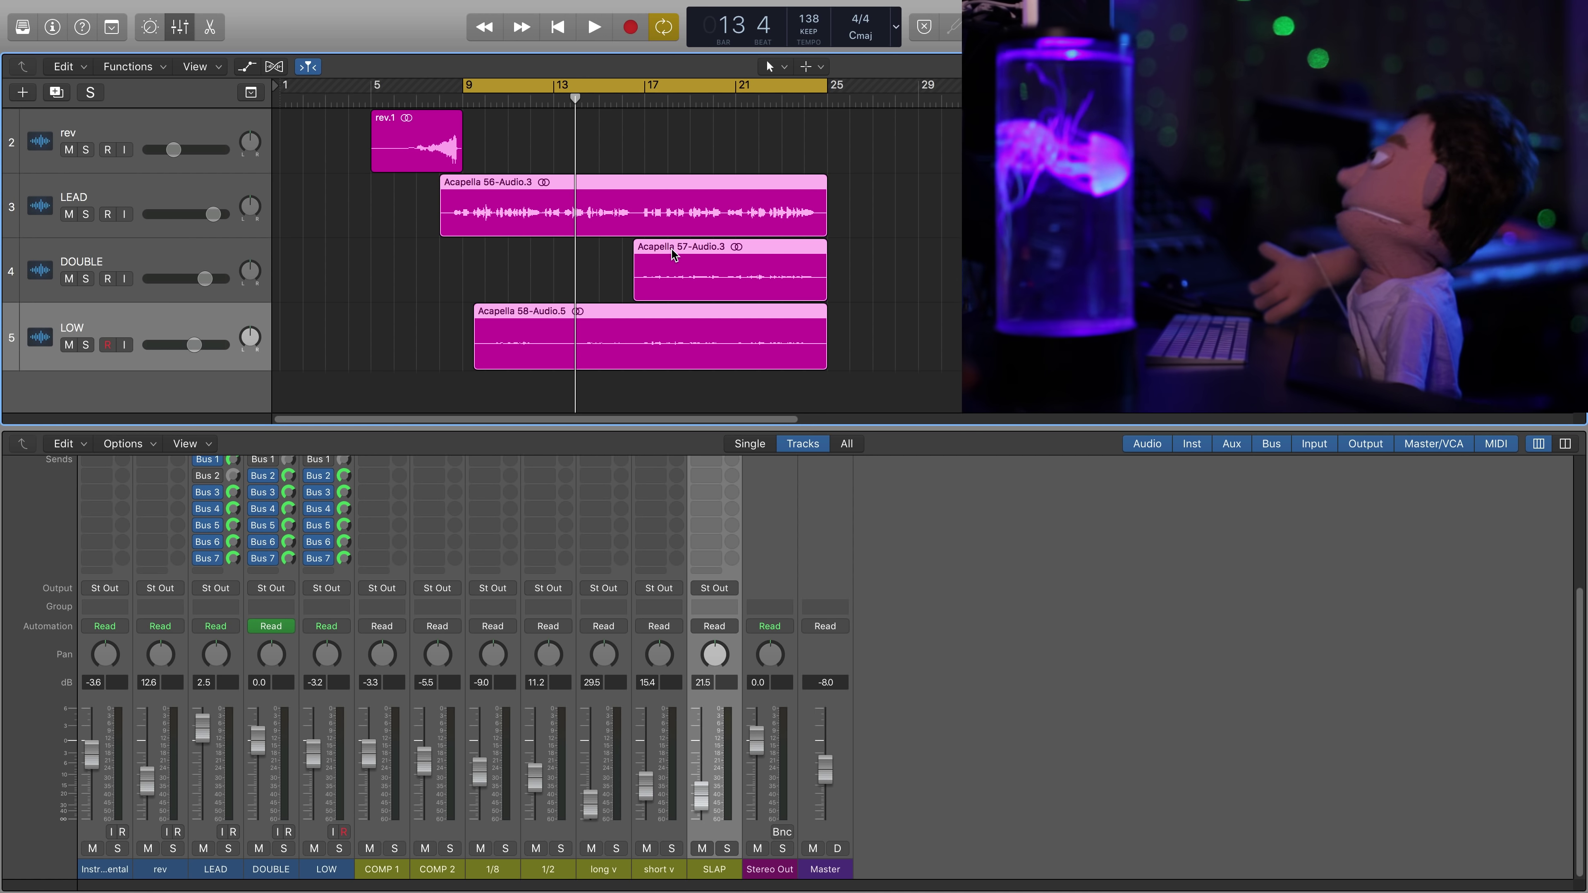
click(209, 275)
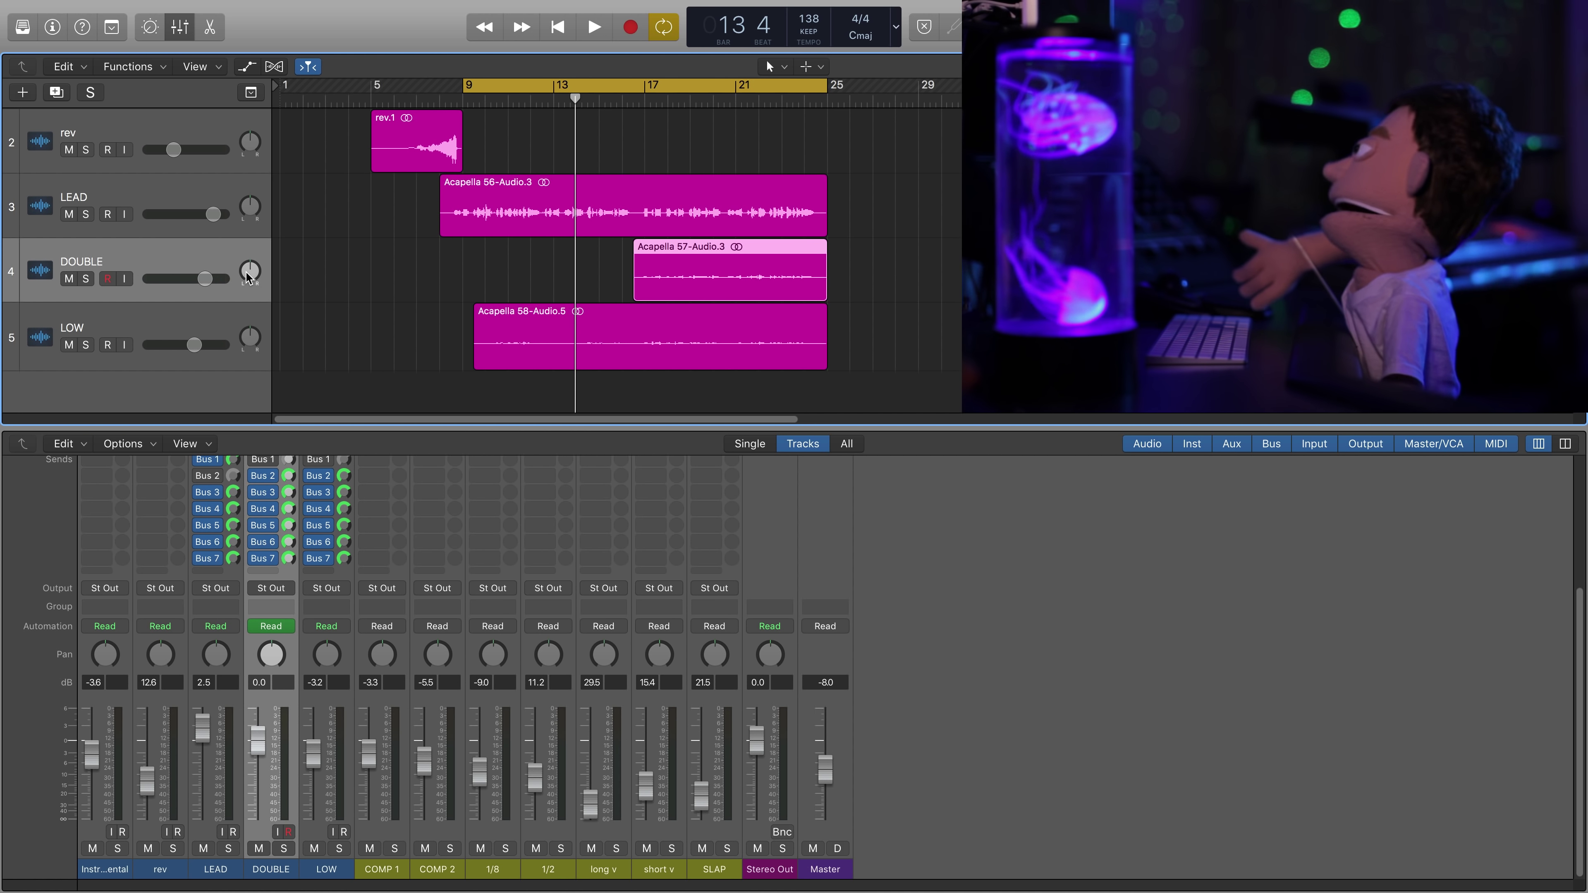
mouse_move(250, 270)
mouse_down()
mouse_move(250, 250)
mouse_move(263, 280)
mouse_move(253, 250)
mouse_move(248, 285)
mouse_move(254, 261)
mouse_up()
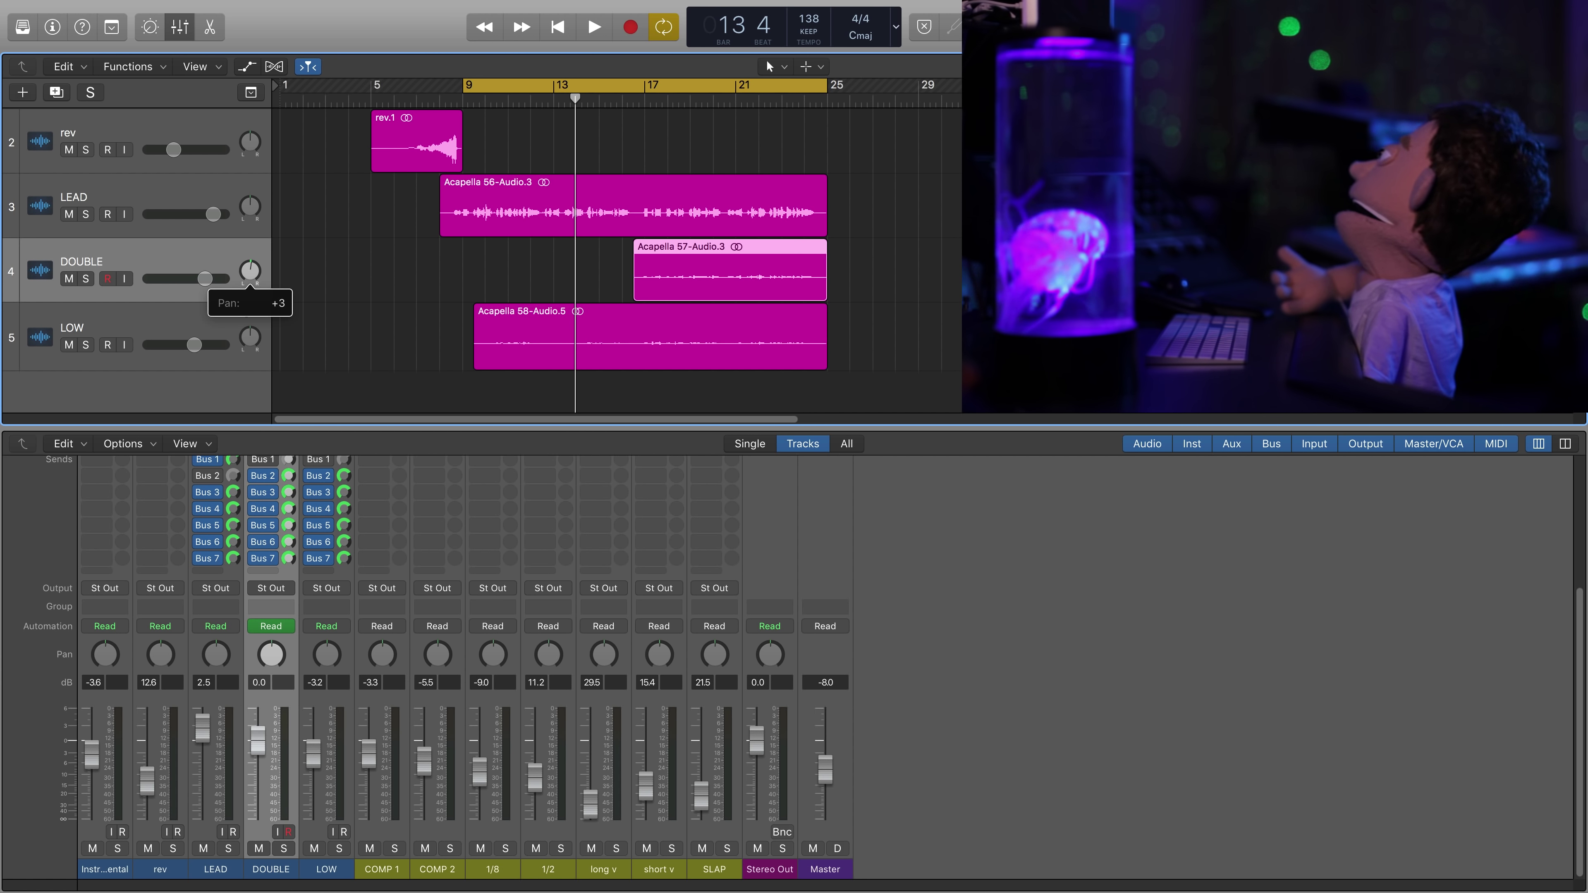
- Show automation, set DOUBLE's automation mode to Touch, disable the cycle loop and place the playhead at bar 16
key(a)
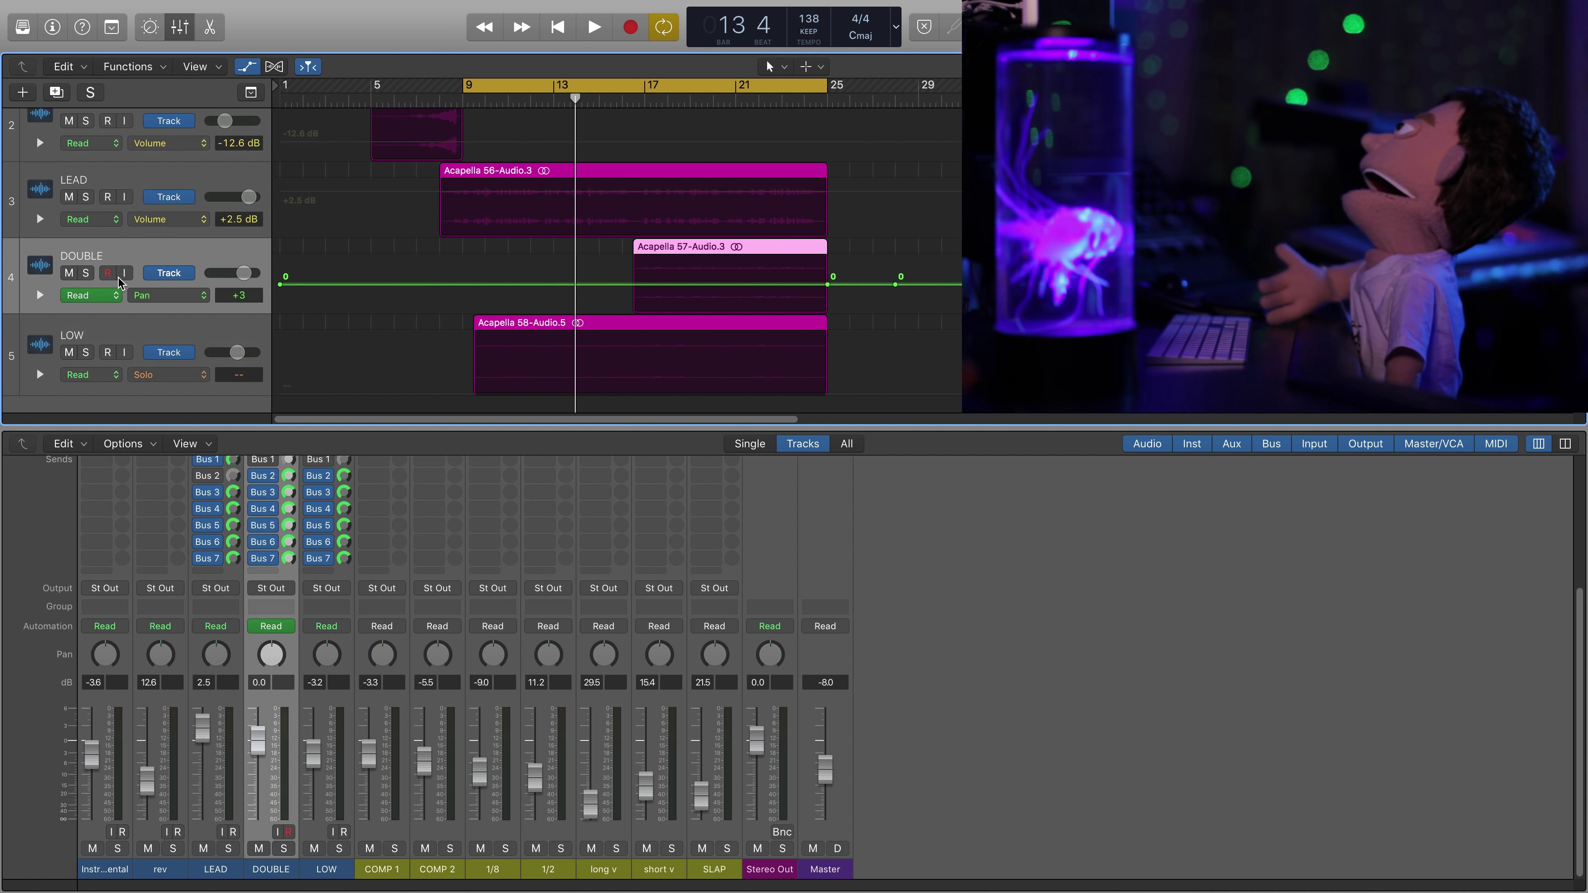
click(88, 295)
click(99, 305)
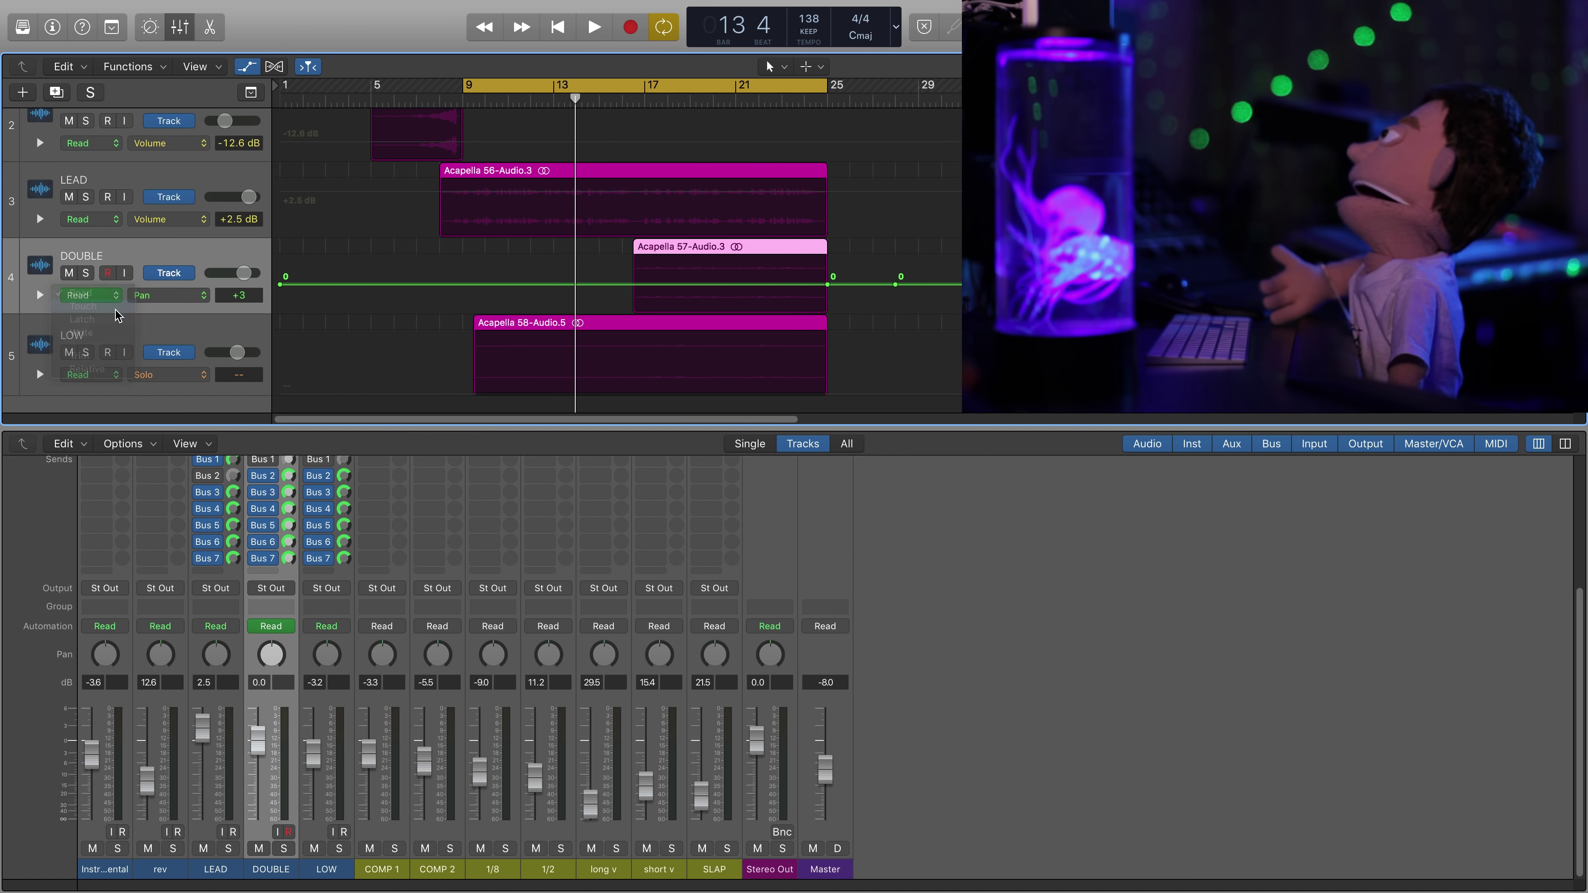
click(630, 79)
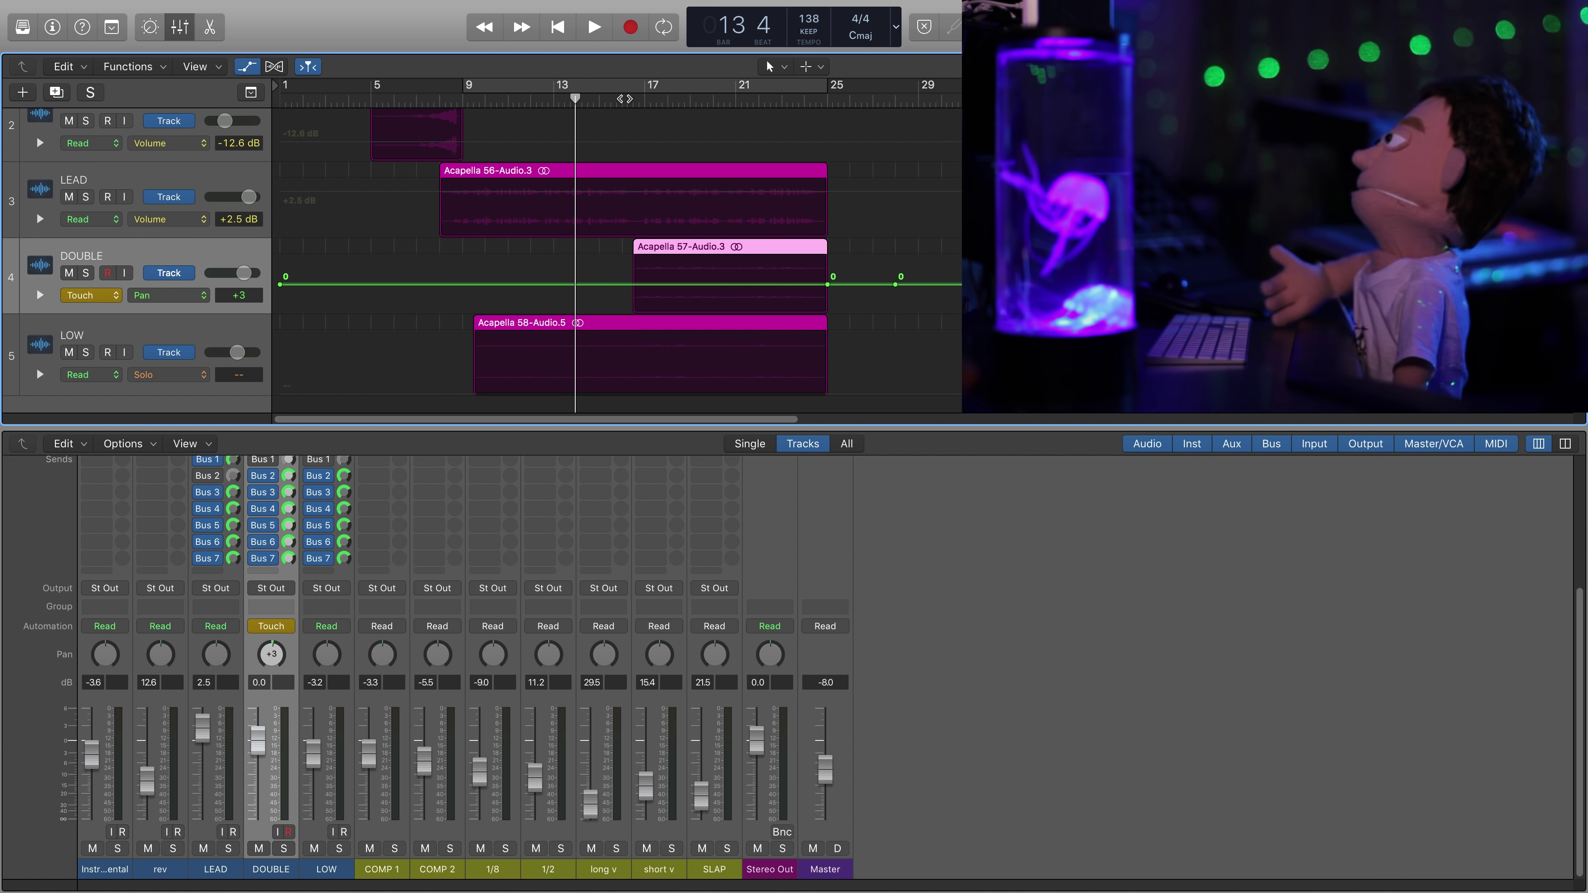
click(623, 99)
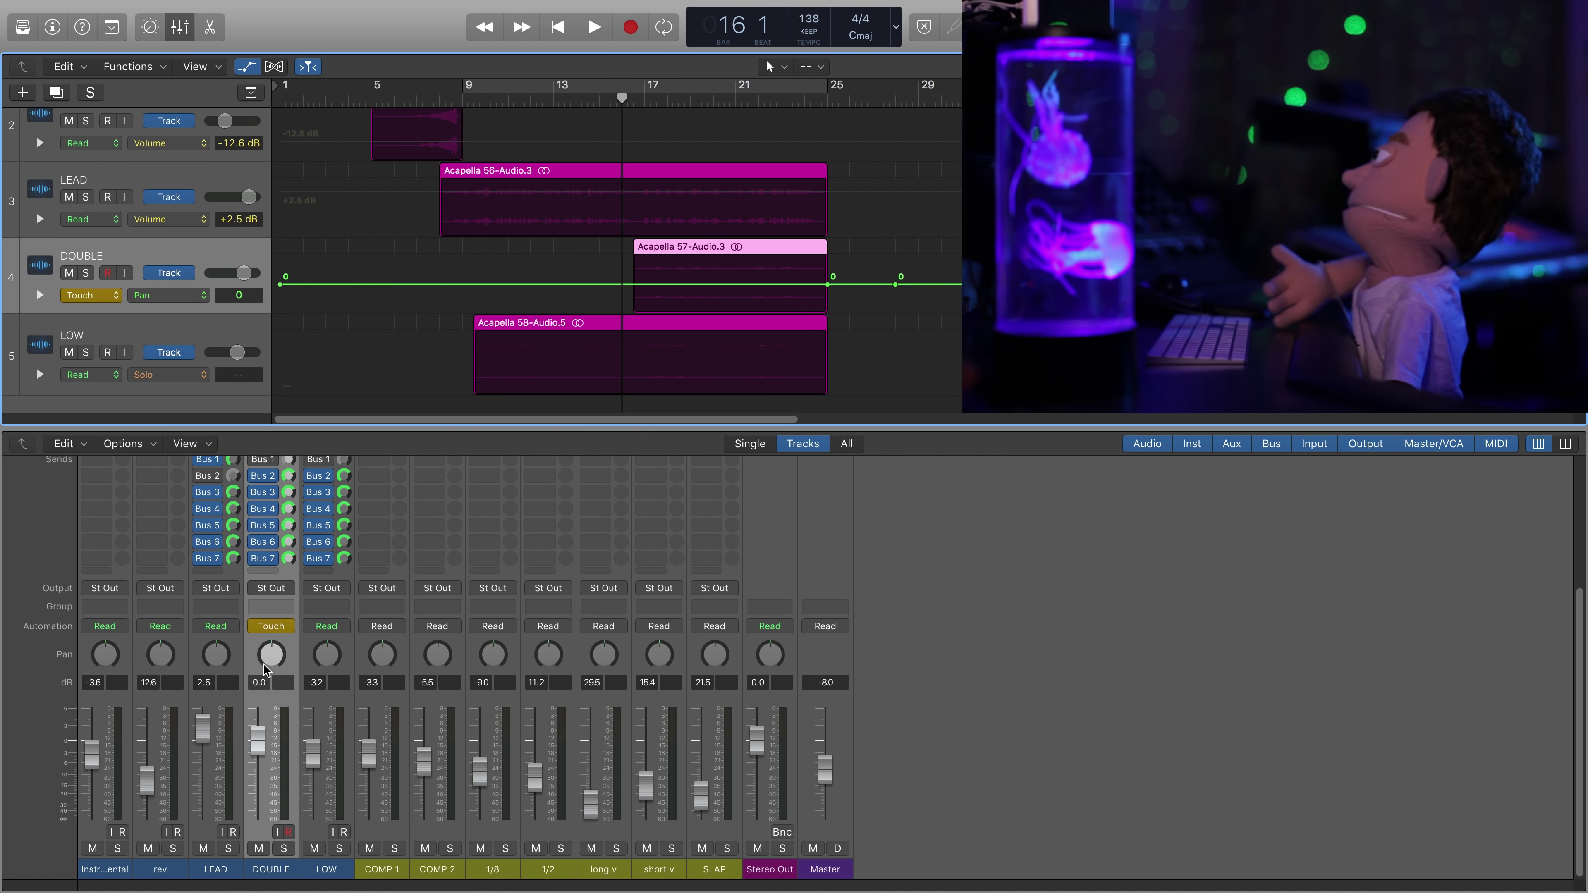
- Record DOUBLE's pan swinging between -64 and +63, set it back to Read, and solo it
key(space)
mouse_move(272, 654)
mouse_down()
mouse_move(272, 694)
mouse_move(272, 616)
mouse_up()
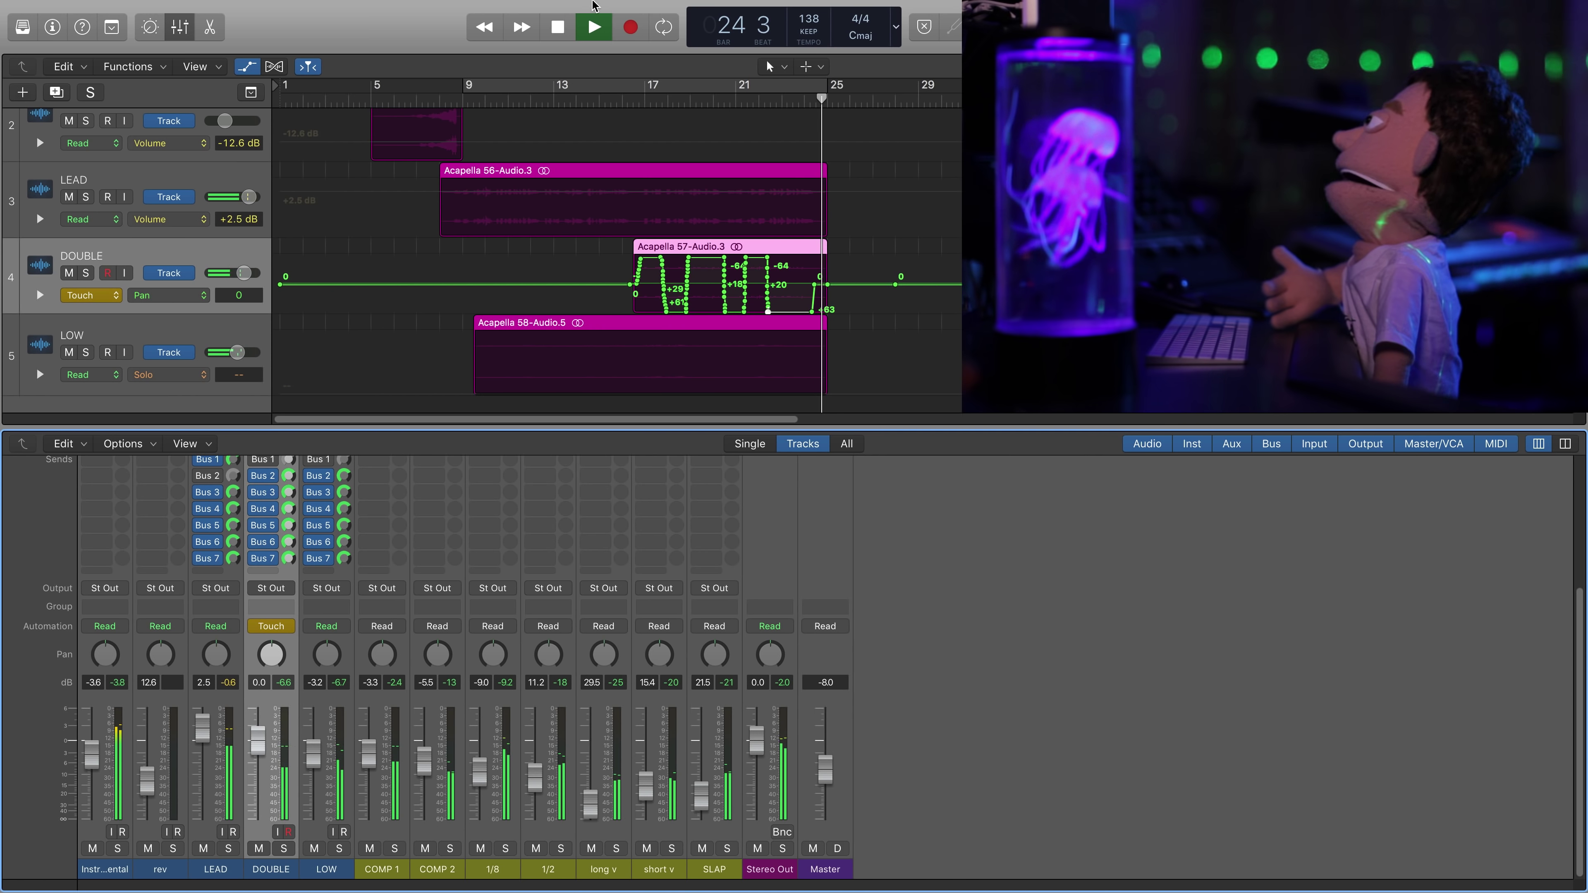
key(space)
click(118, 289)
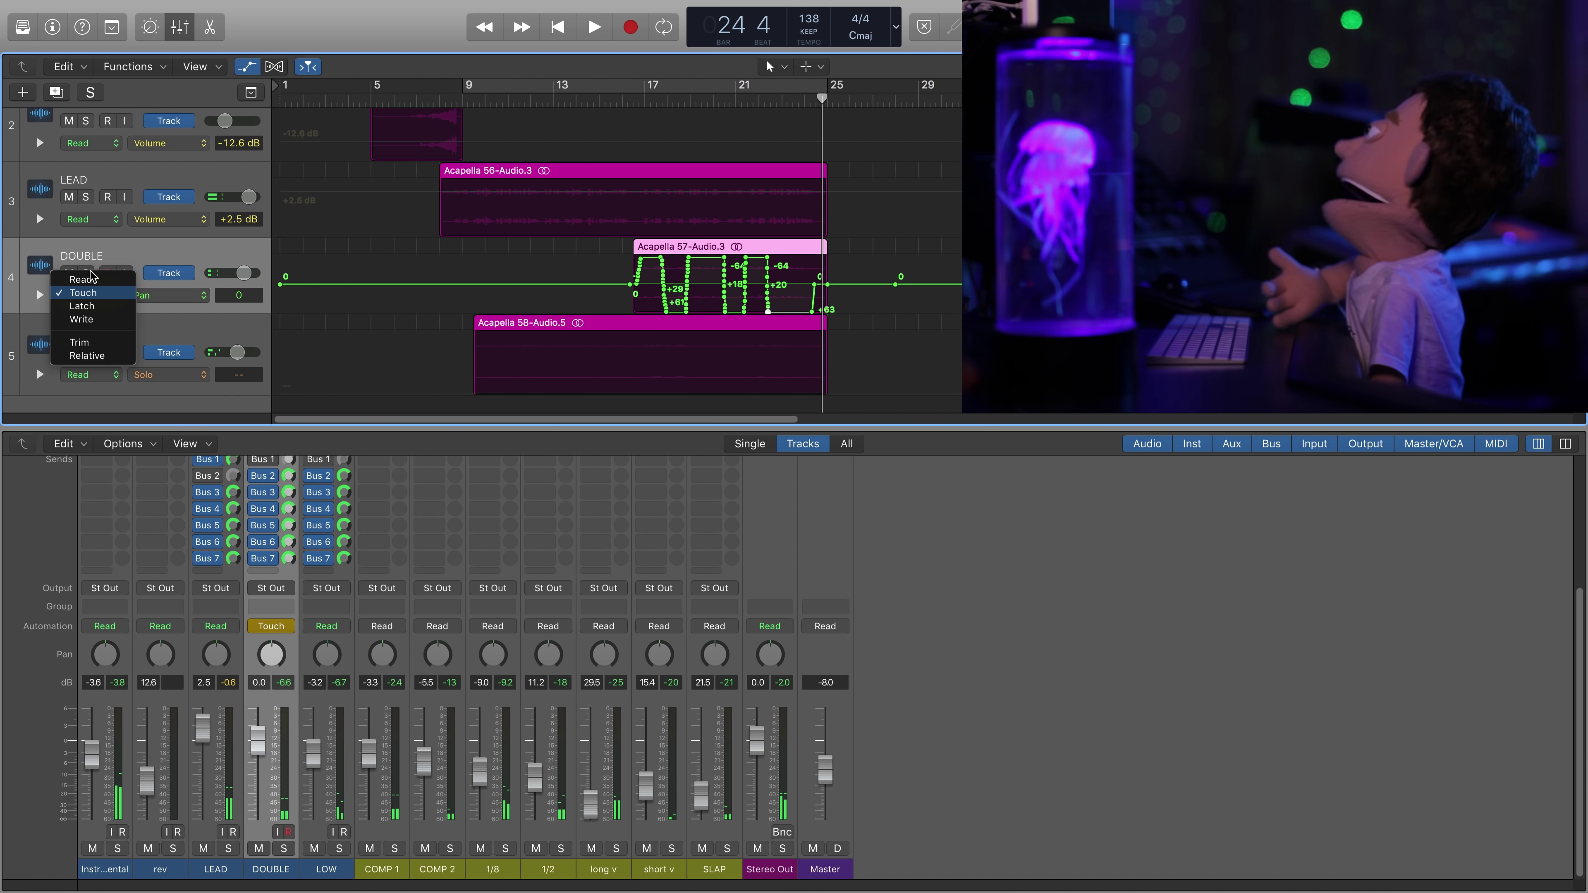
click(97, 281)
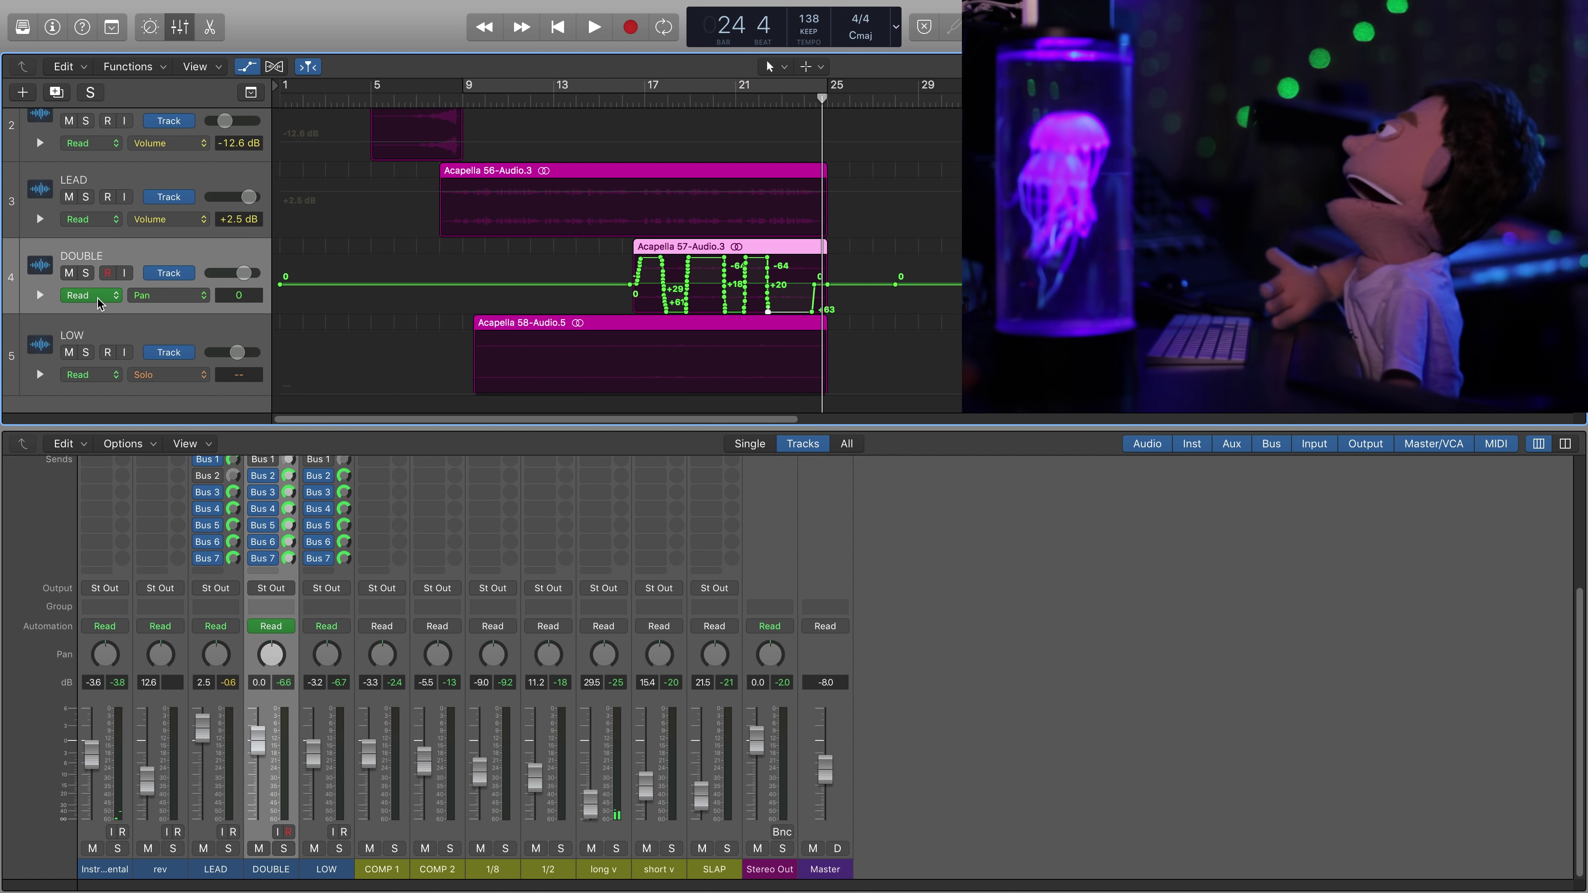
click(85, 273)
- Hide the automation lanes and re-enable the bars 9–25 cycle loop
key(s)
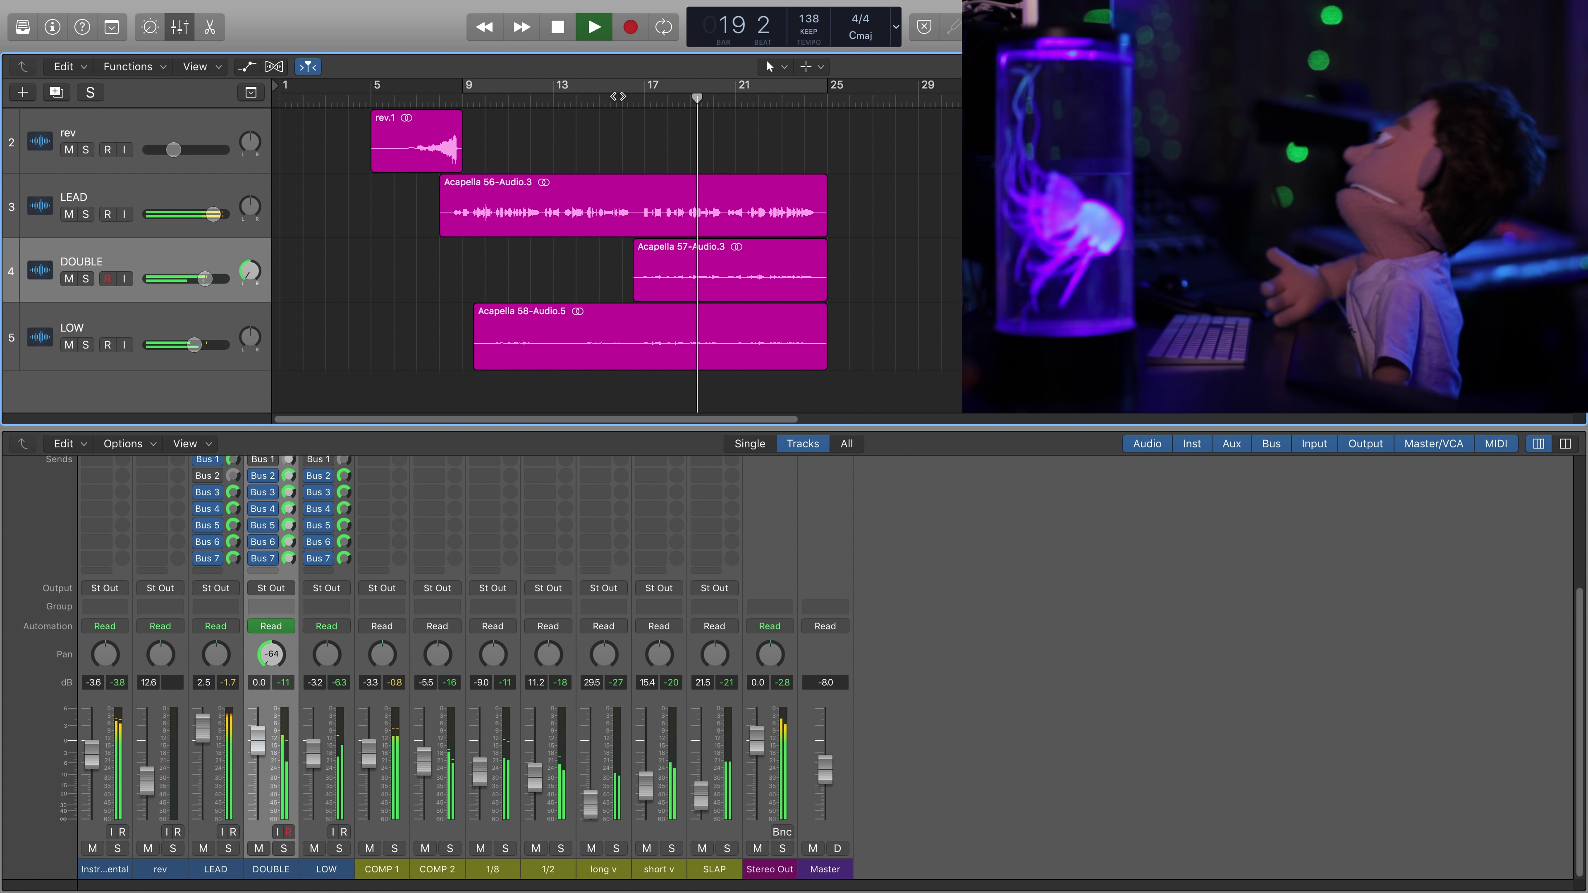
click(617, 96)
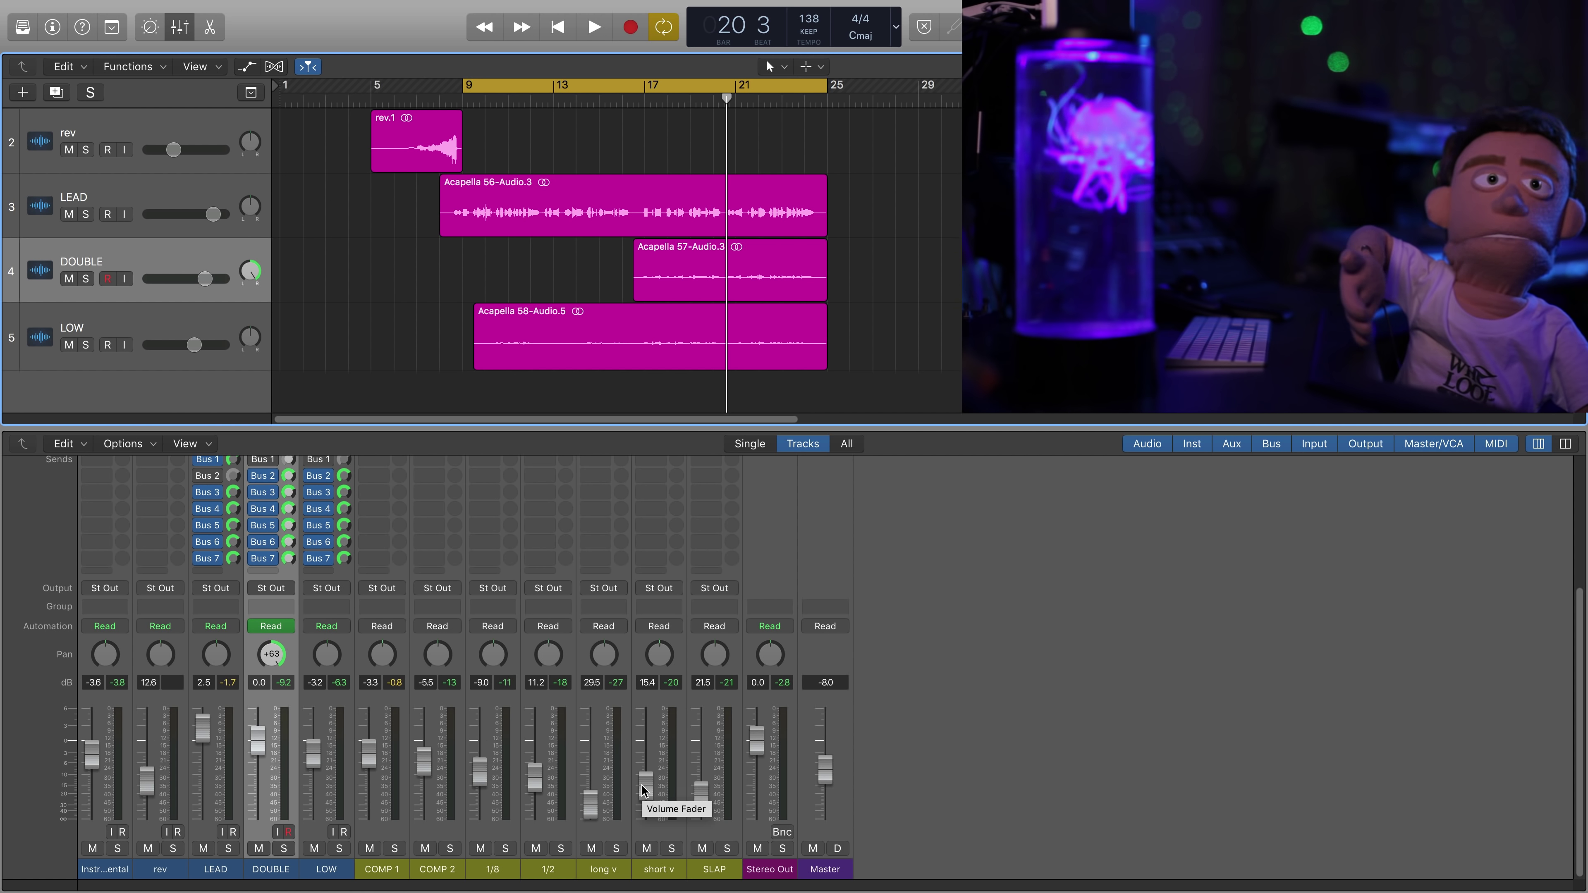
- Insert a Dynamics > Adaptive Limiter in Stereo Out's empty Audio FX slot and close its window
scroll(644, 791, up, 5)
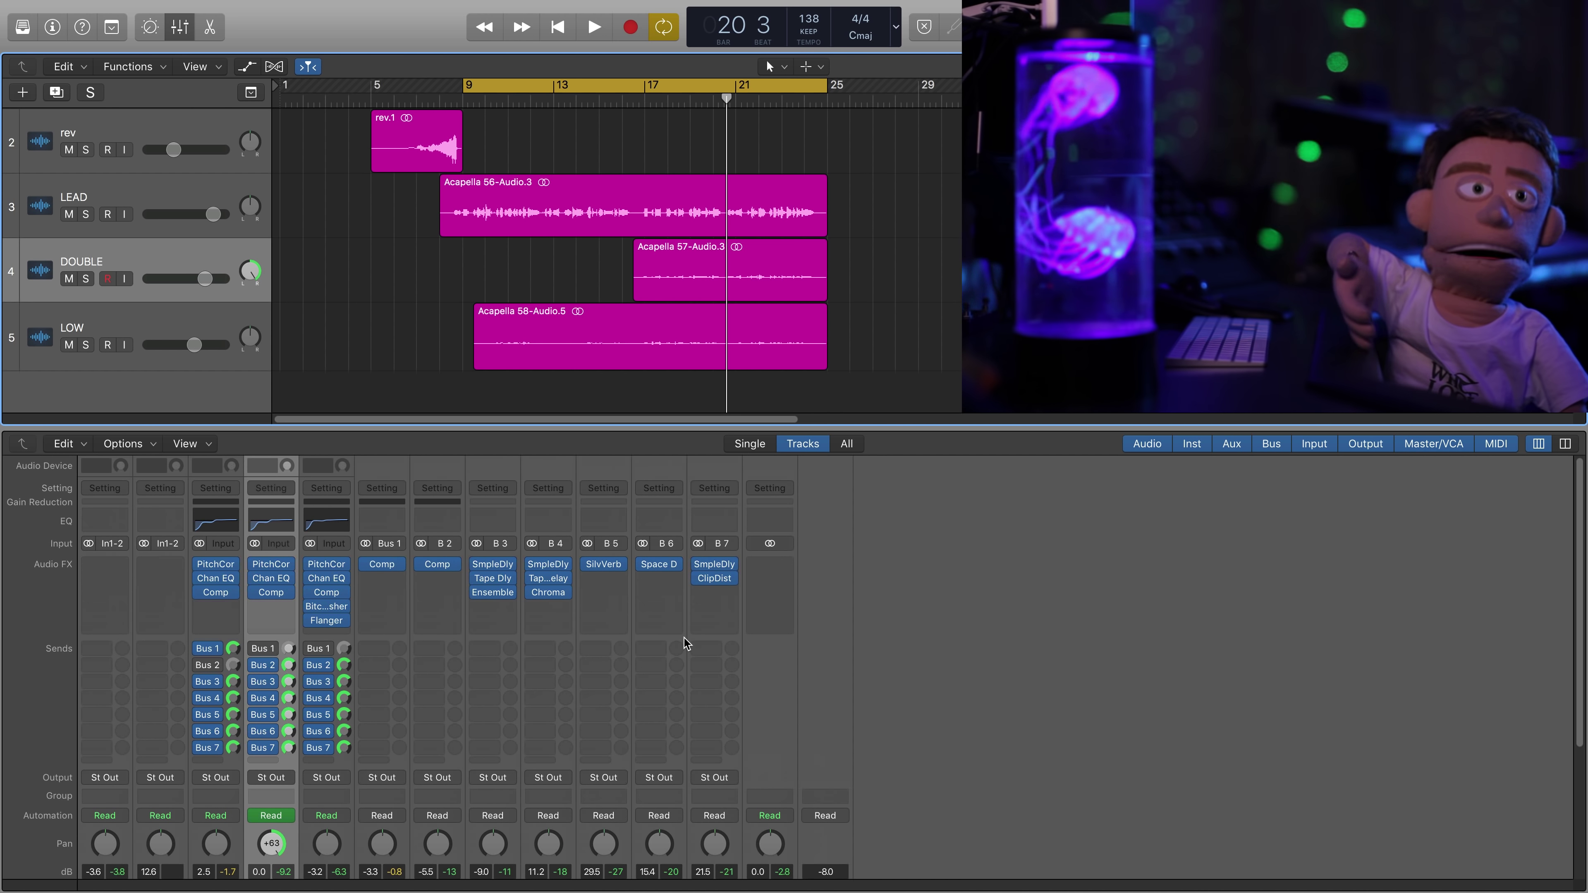
click(782, 565)
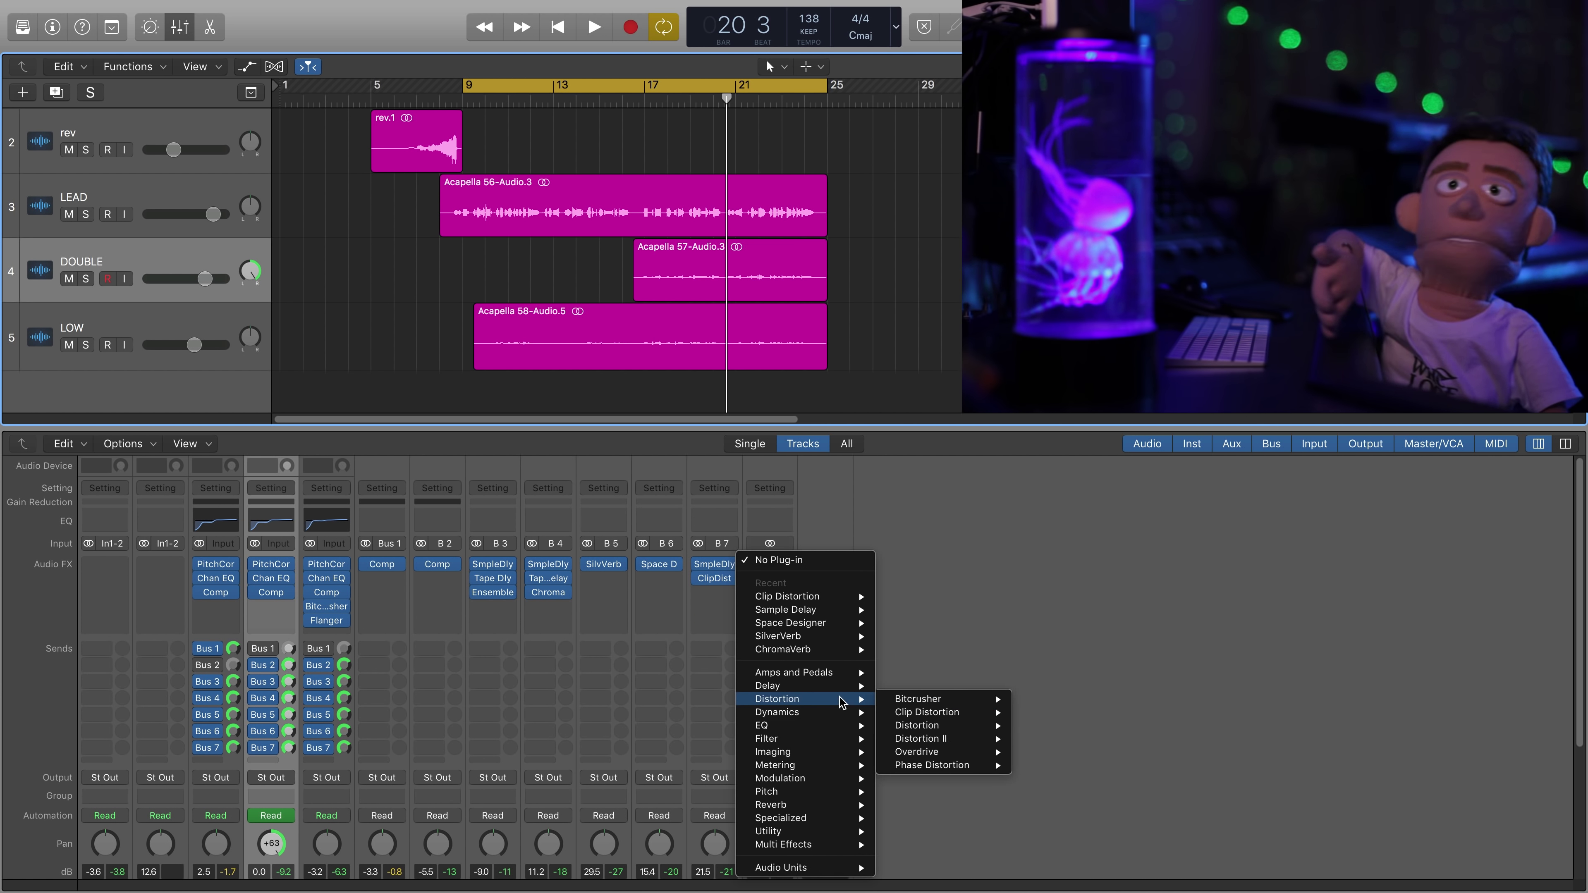
mouse_move(850, 716)
click(923, 715)
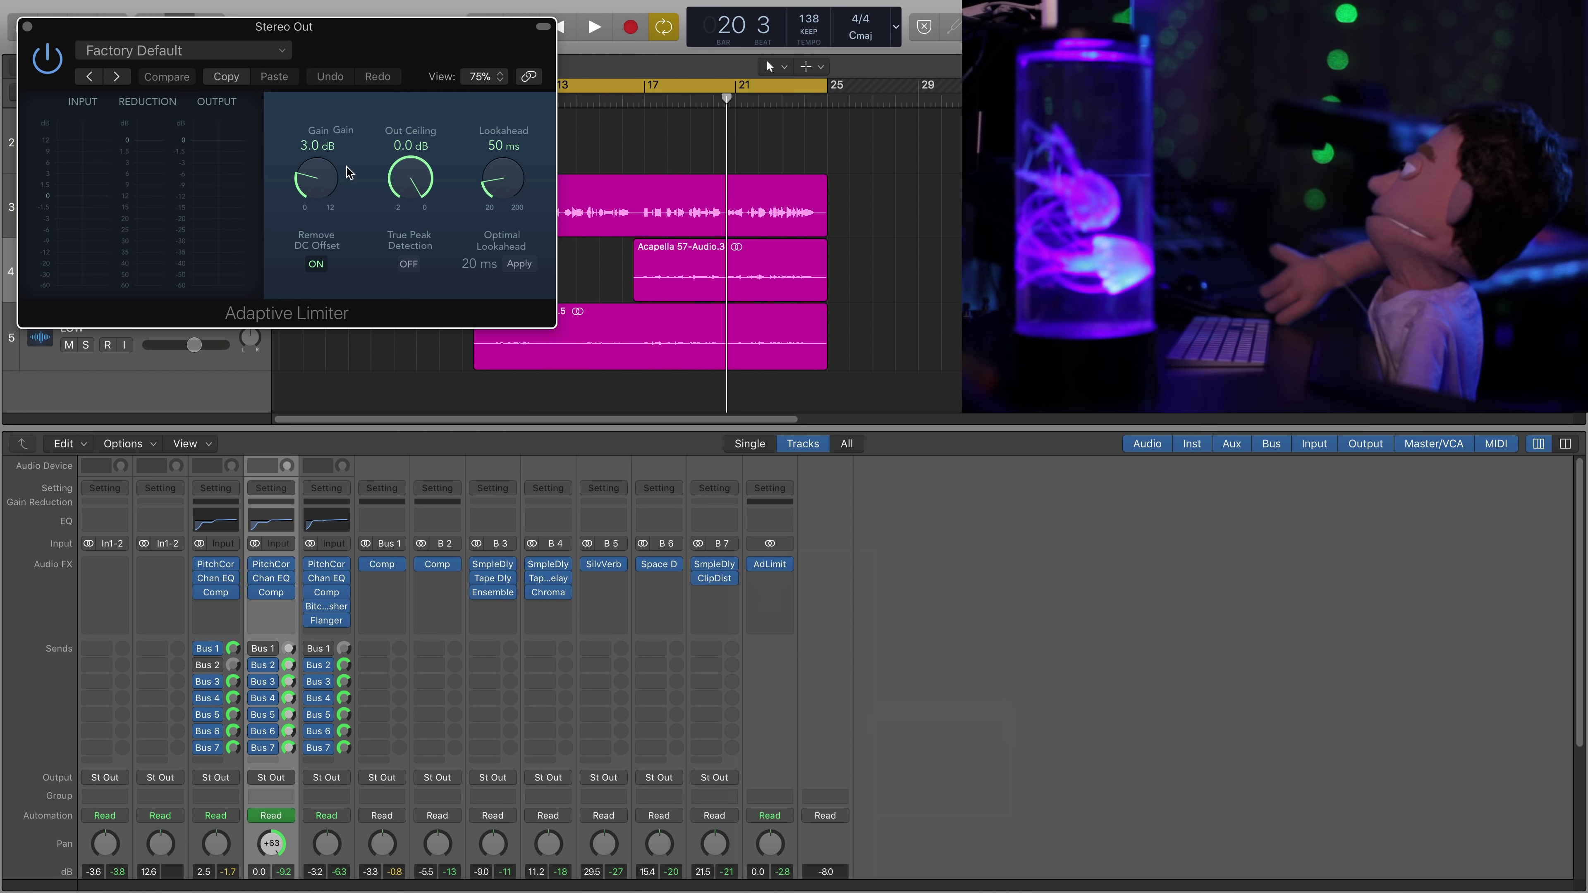
click(27, 27)
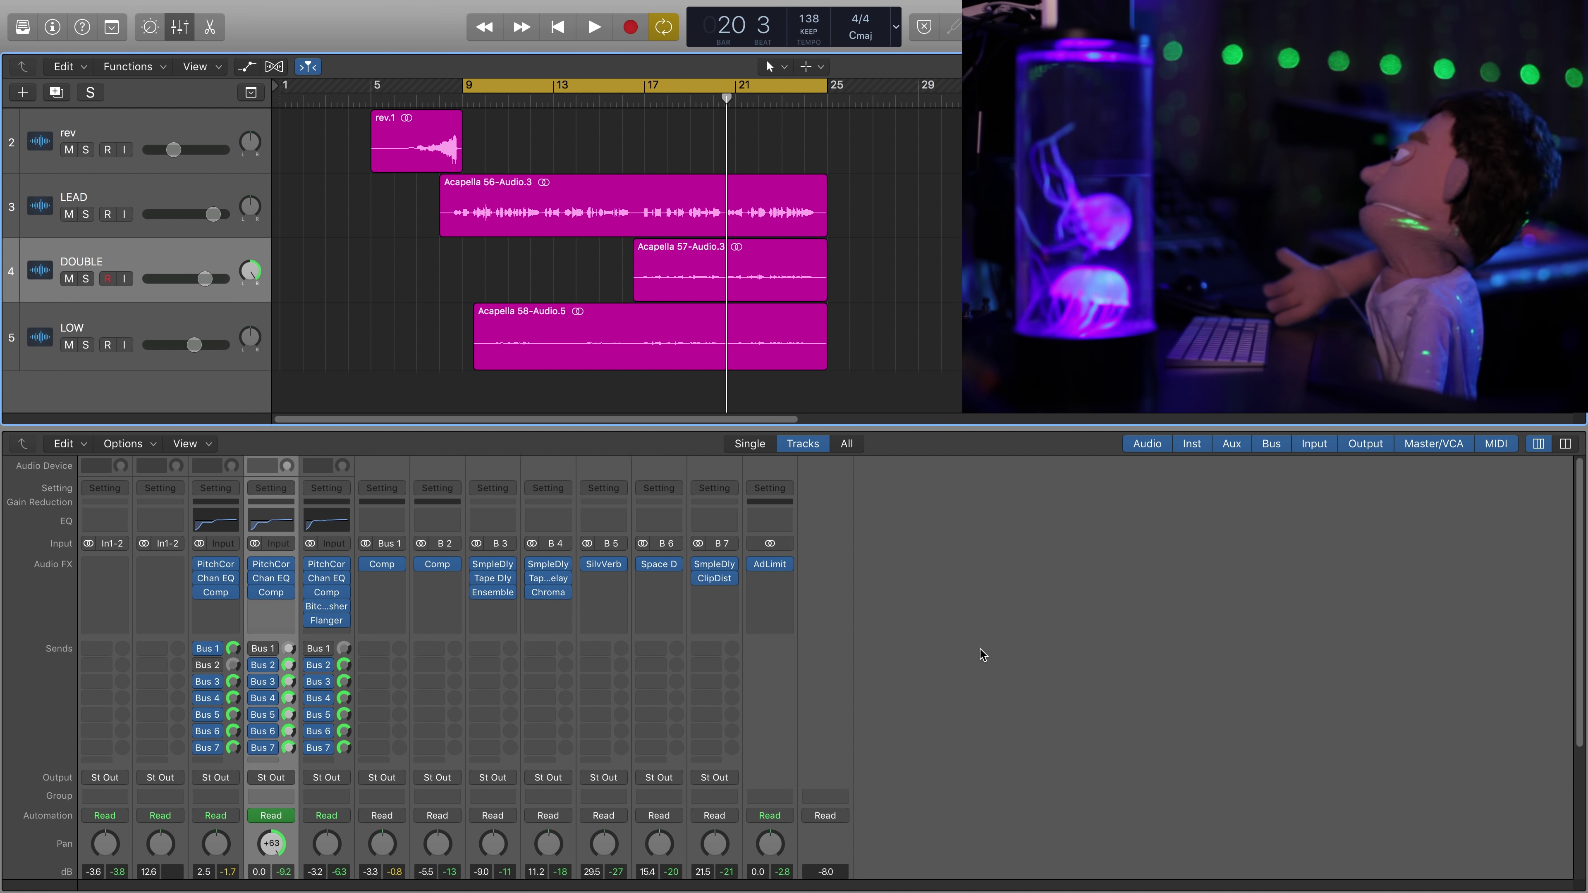
scroll(989, 648, down, 3)
scroll(989, 645, up, 3)
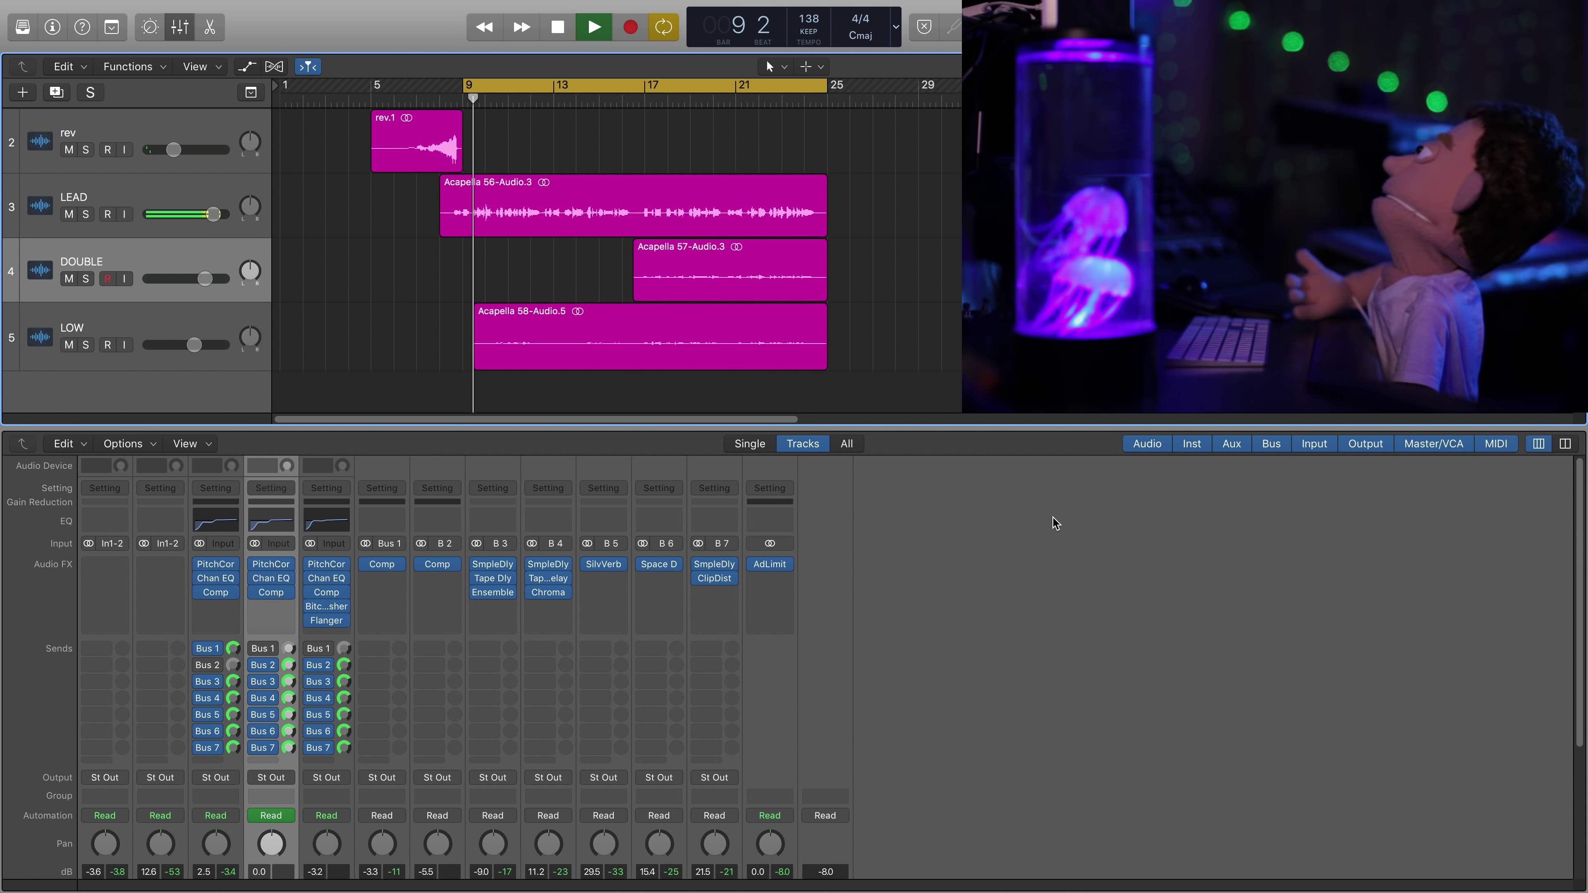
scroll(51, 638, down, 3)
- Raise the Instrumental fader to about 0.1 dB and stop playback
drag(88, 746, 93, 742)
key(space)
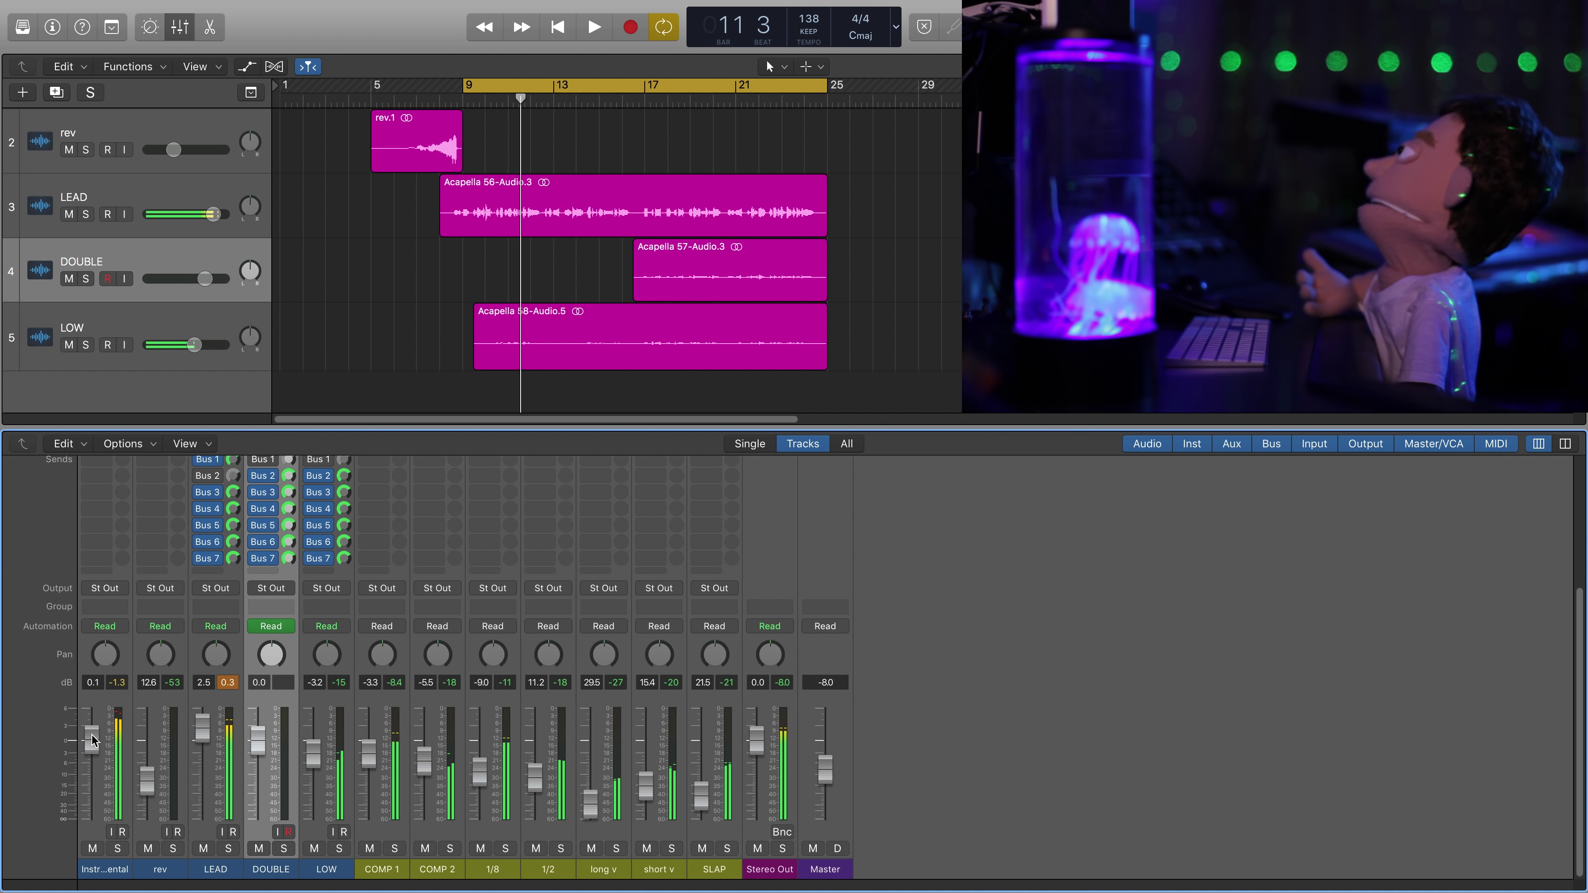